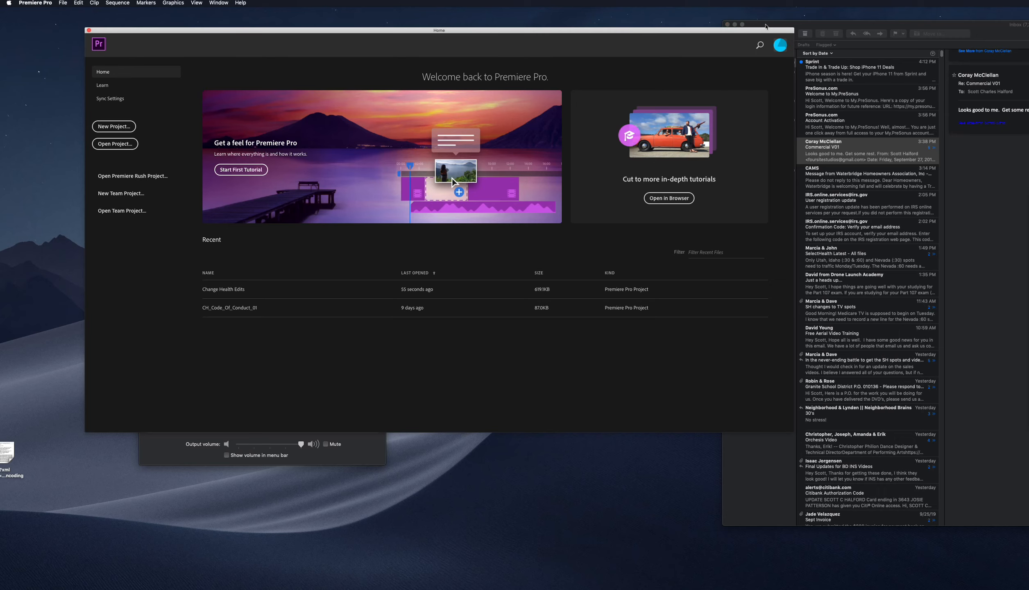
Step: Preview the clip A_038.mp4 from the MulticamAssets folder and scrub through its footage
drag(765, 25, 1027, 26)
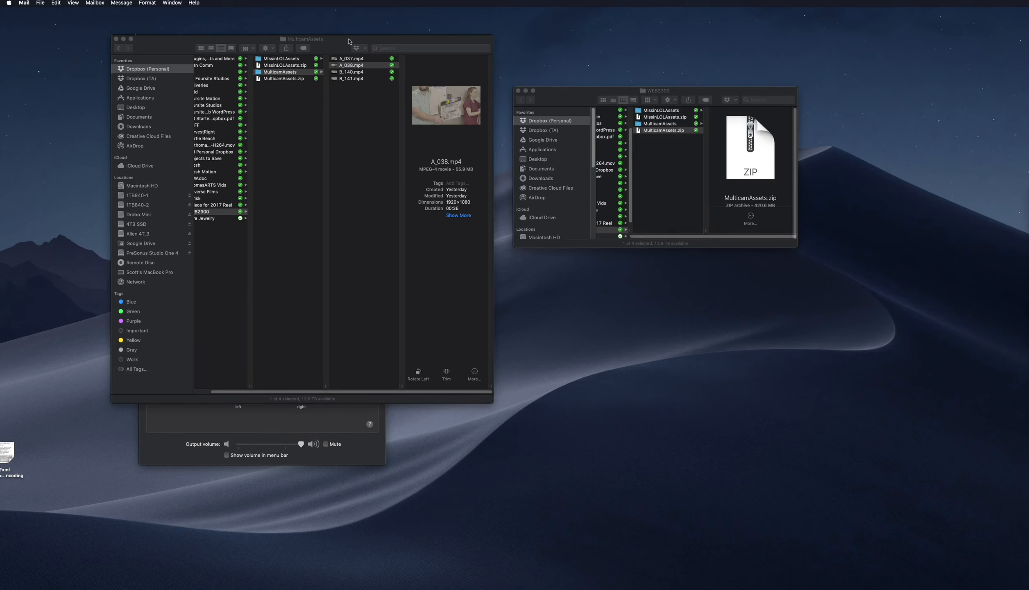
drag(348, 42, 364, 65)
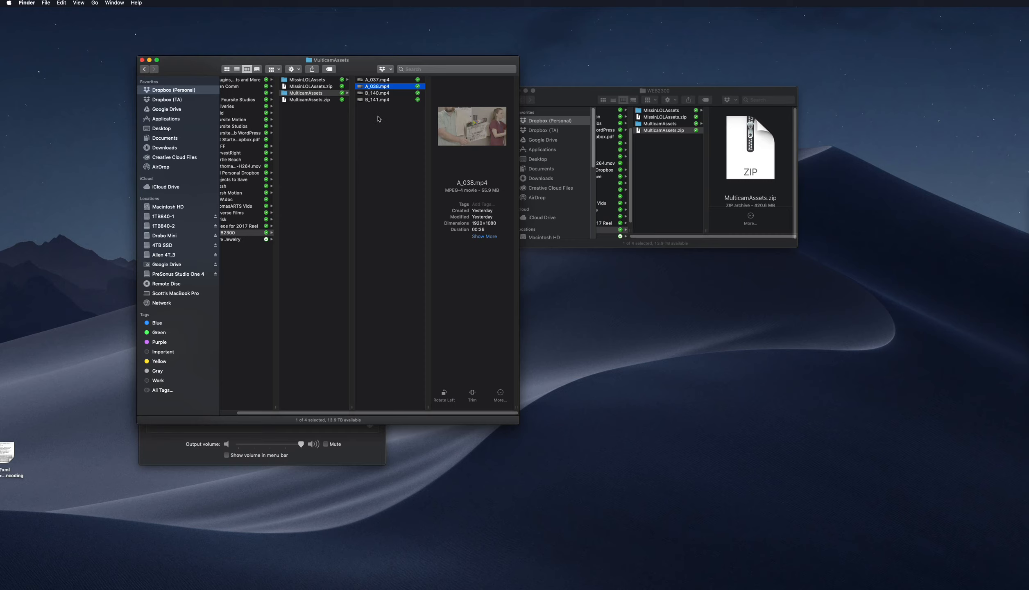
key(space)
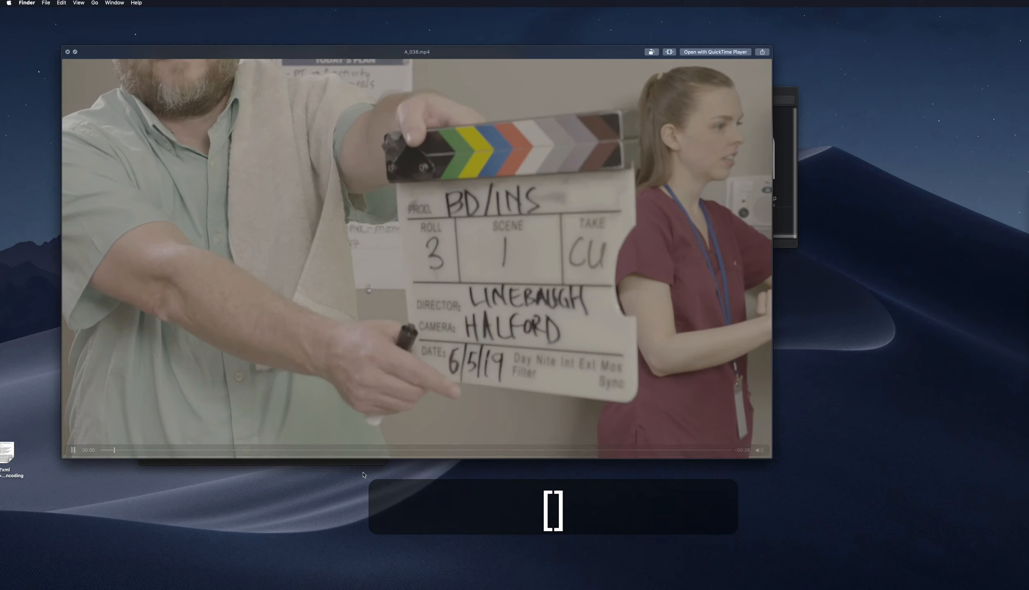
drag(372, 450, 512, 450)
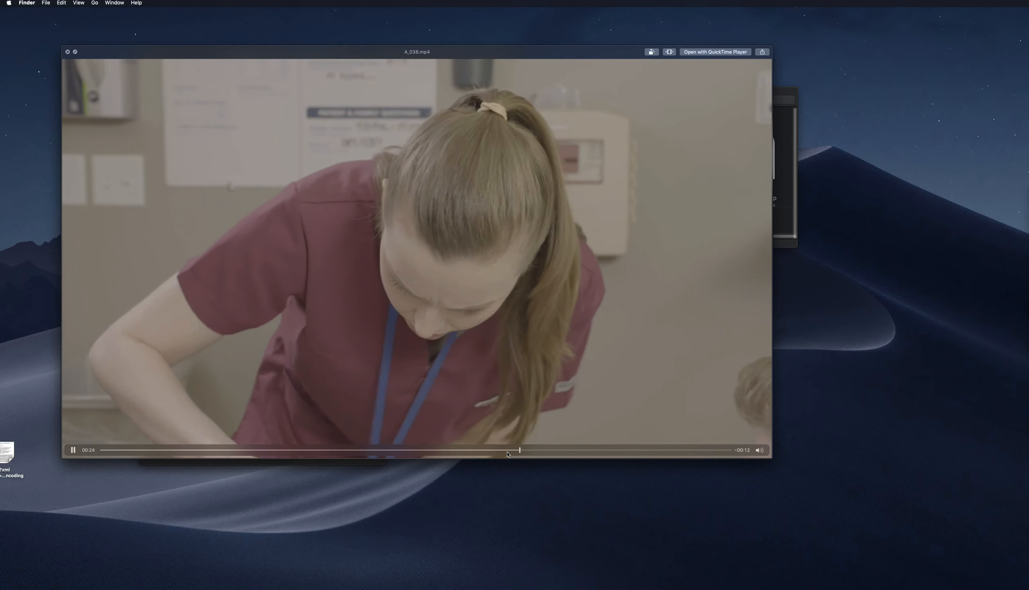
key(space)
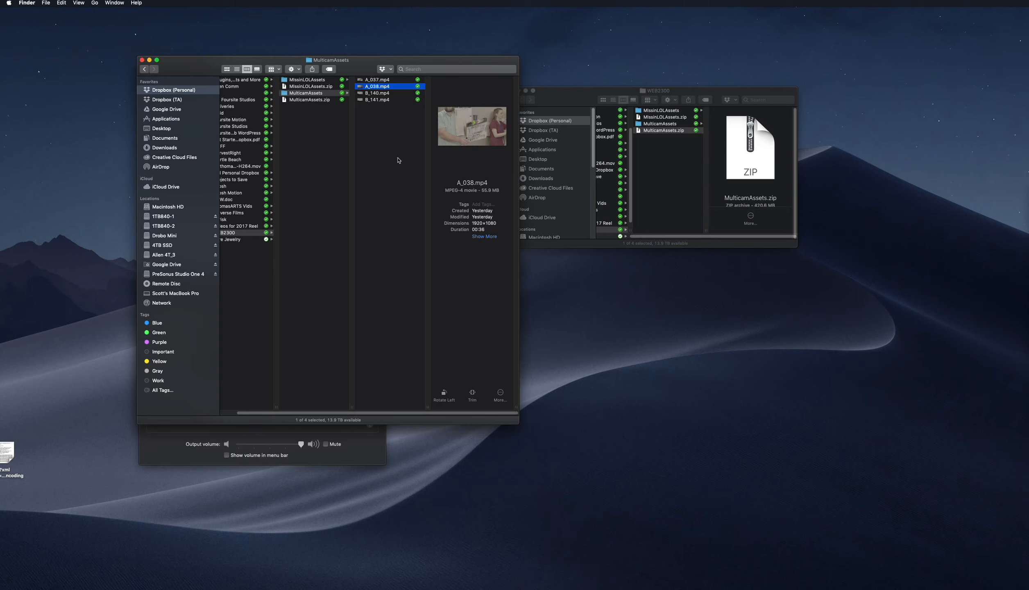
key(space)
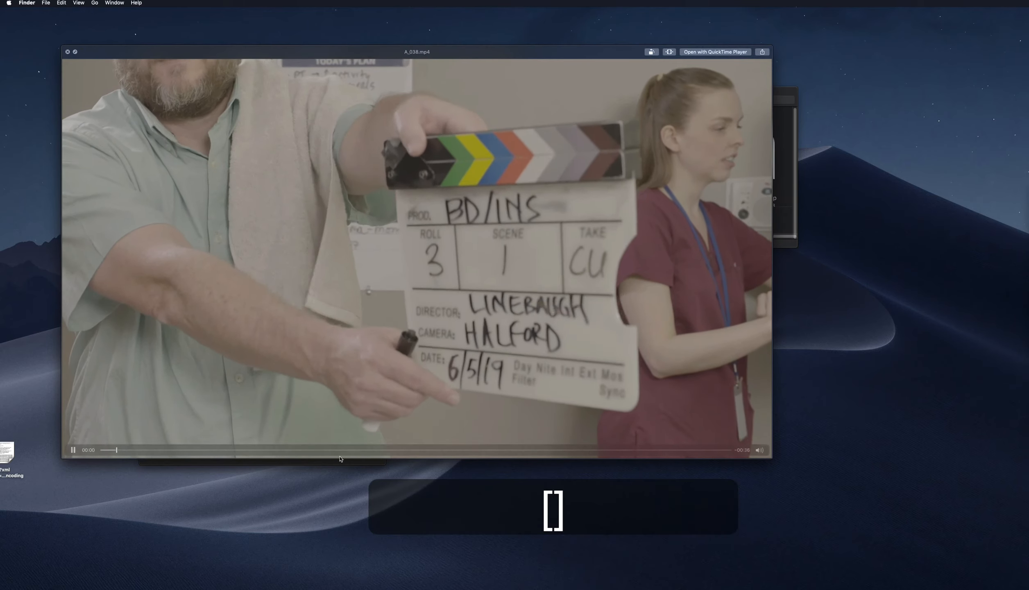
mouse_move(340, 449)
mouse_down()
mouse_move(598, 450)
mouse_move(399, 452)
mouse_move(393, 442)
mouse_move(379, 446)
mouse_move(386, 451)
mouse_up()
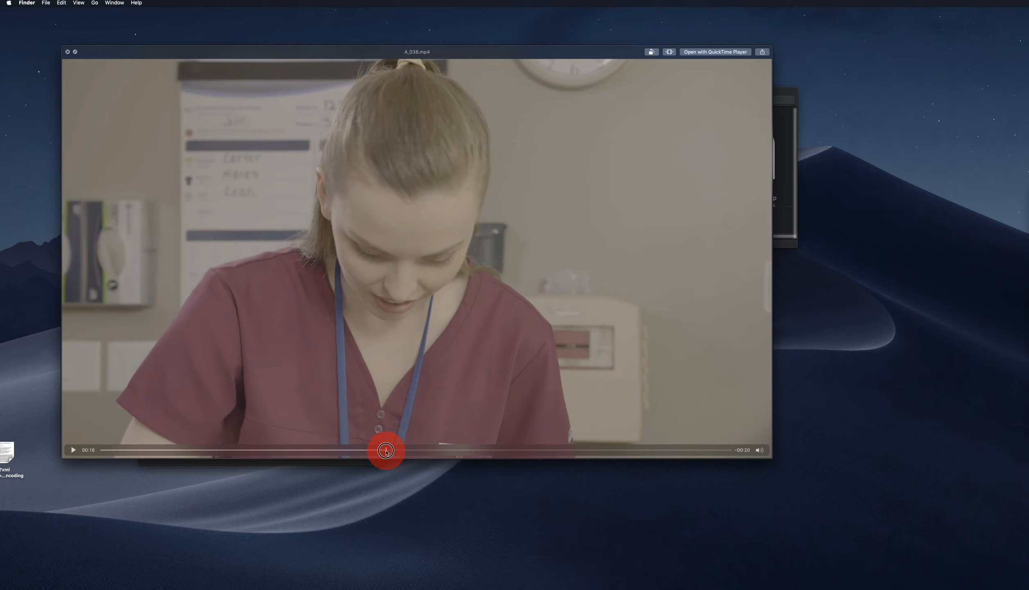
mouse_move(385, 452)
mouse_down()
mouse_move(487, 452)
mouse_move(399, 453)
mouse_move(428, 451)
mouse_up()
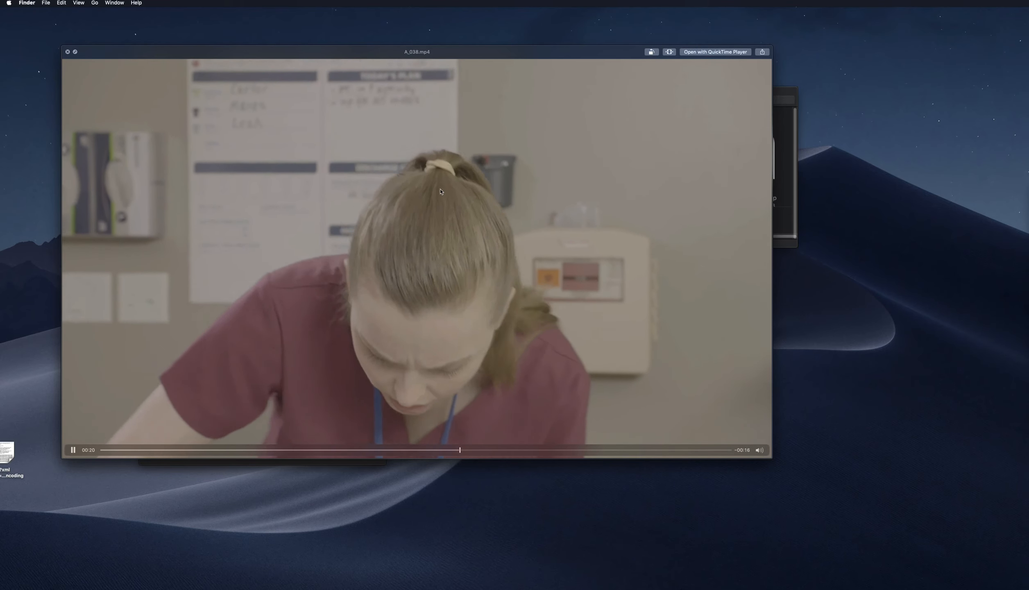
key(space)
click(379, 153)
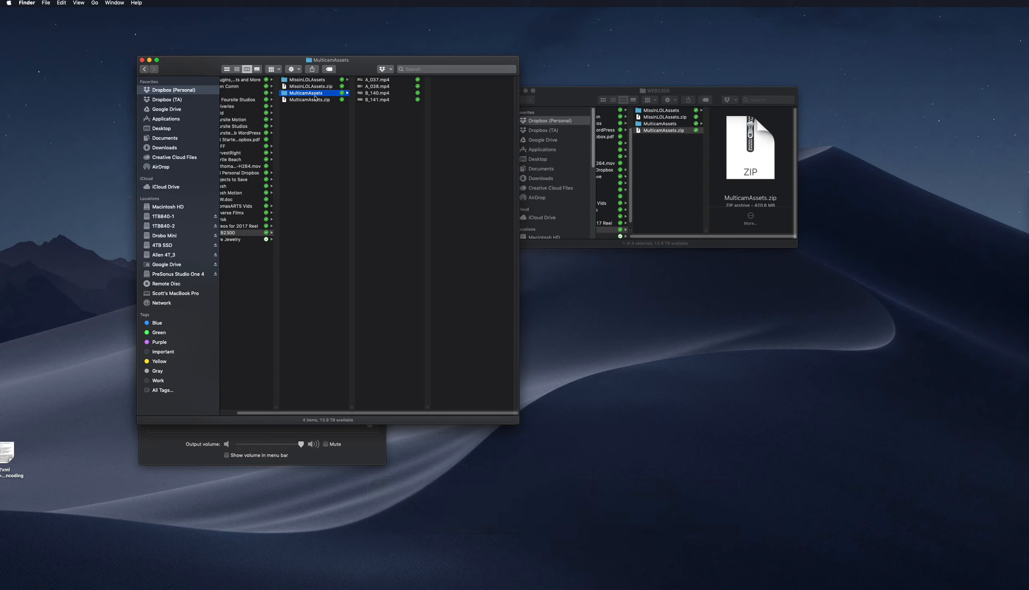
Step: Open the WEB 2300 folder on the 1TB840-1 drive in the second Finder window
drag(563, 97, 602, 62)
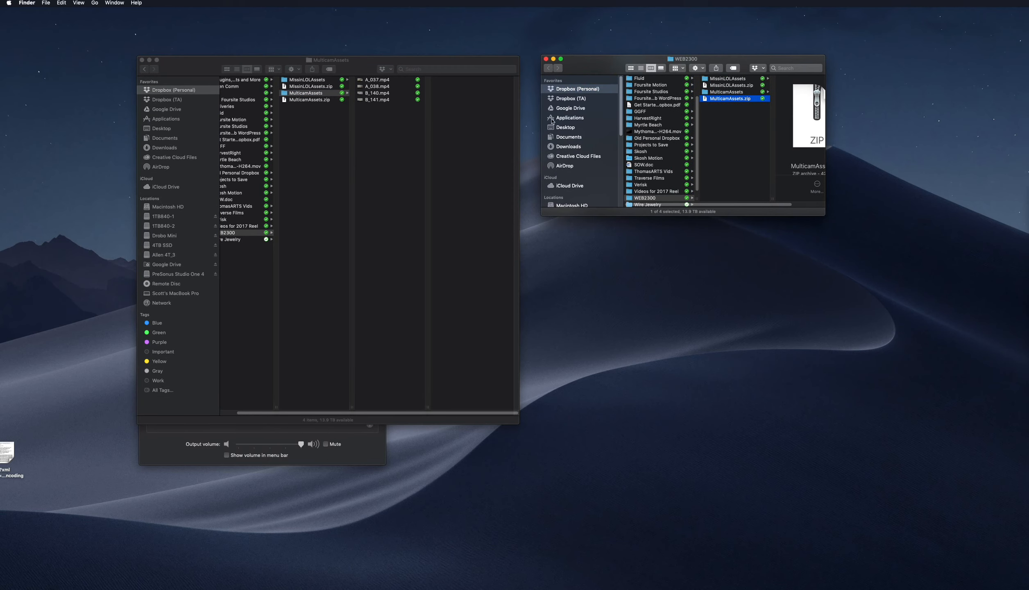
scroll(573, 131, down, 5)
click(584, 131)
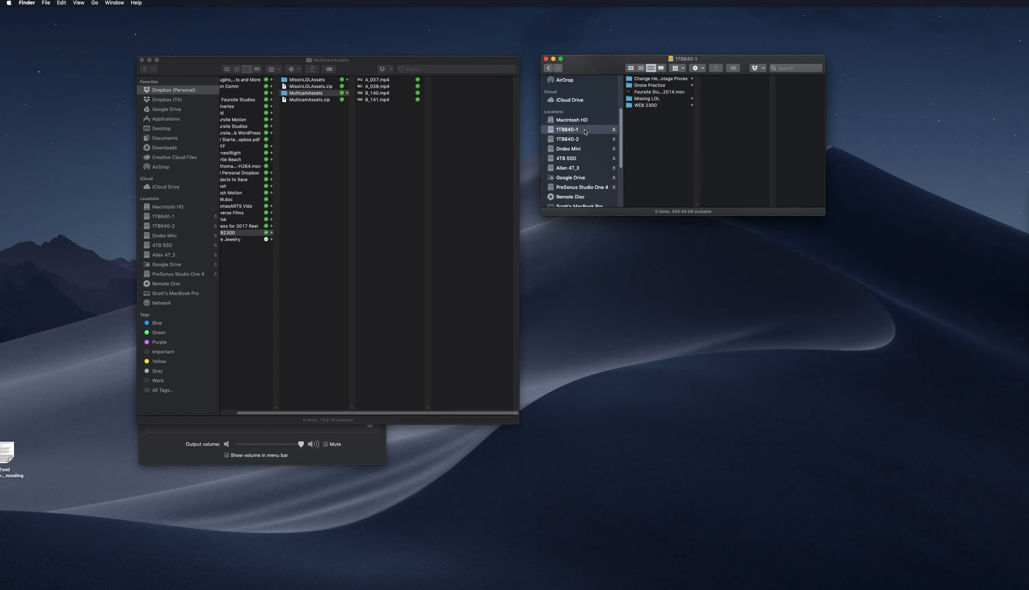
click(643, 106)
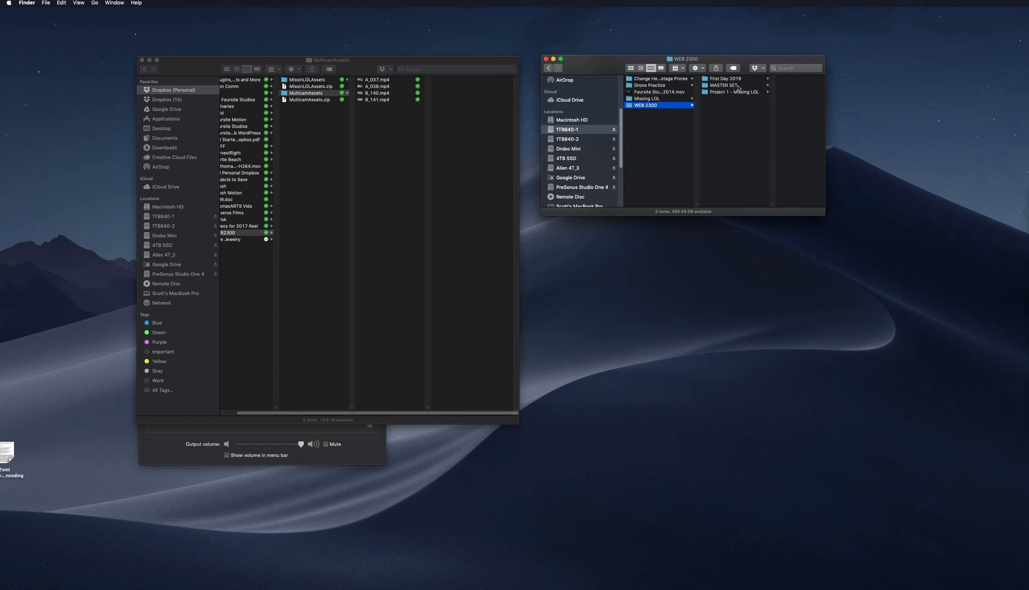
drag(745, 65, 739, 56)
Step: Duplicate the MASTER SET folder within WEB 2300 and rename the copy as Multicam Project
click(723, 77)
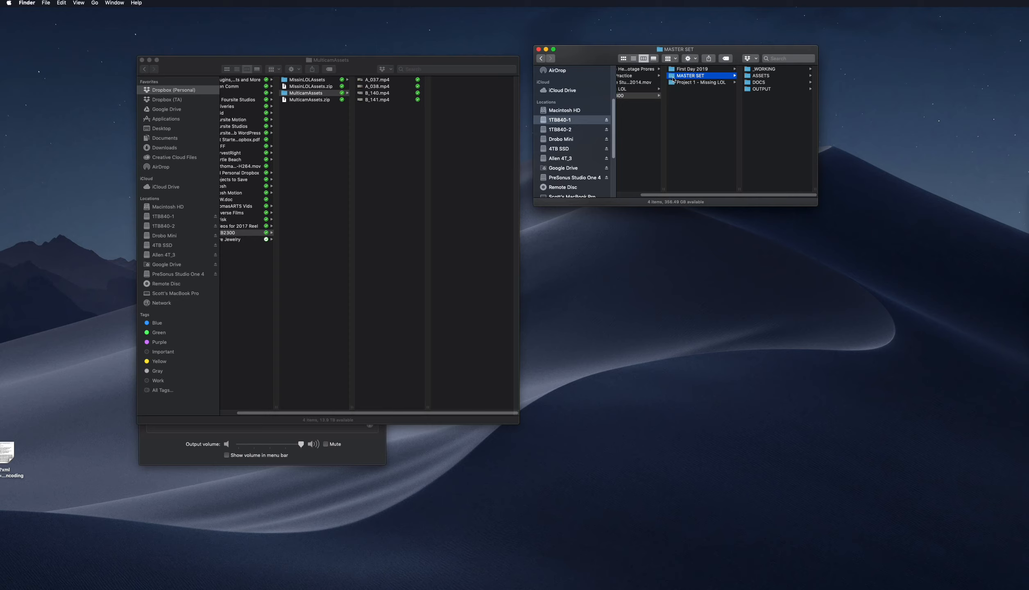
drag(672, 78, 688, 105)
click(691, 84)
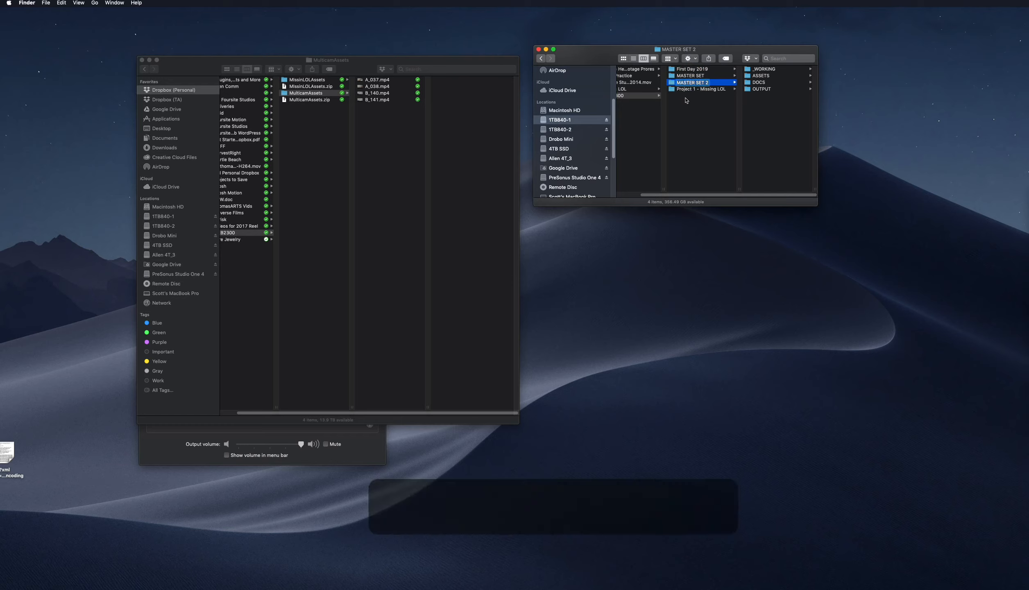
key(Return)
text(Multica)
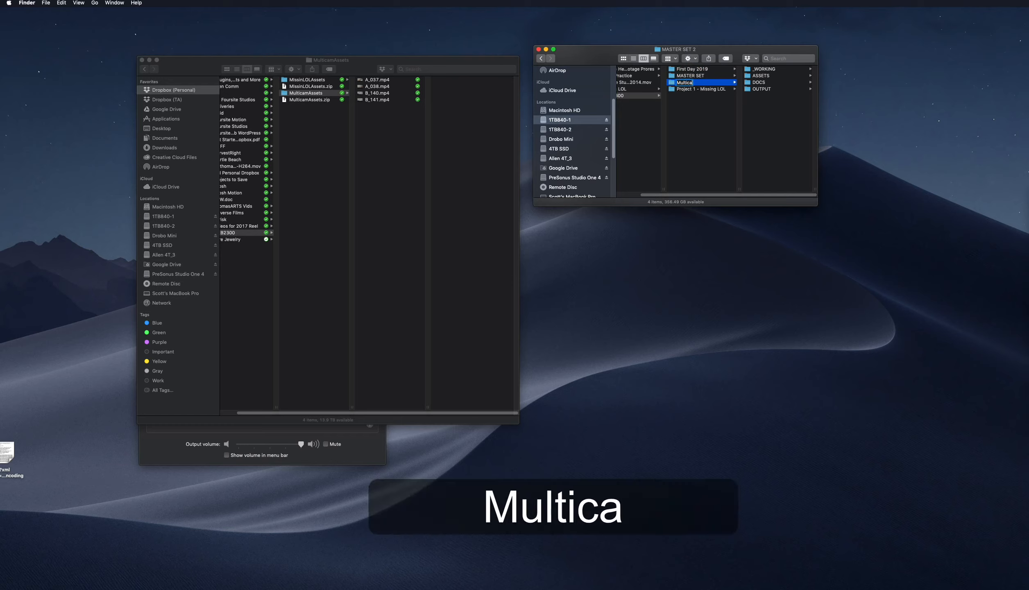
text(m Project)
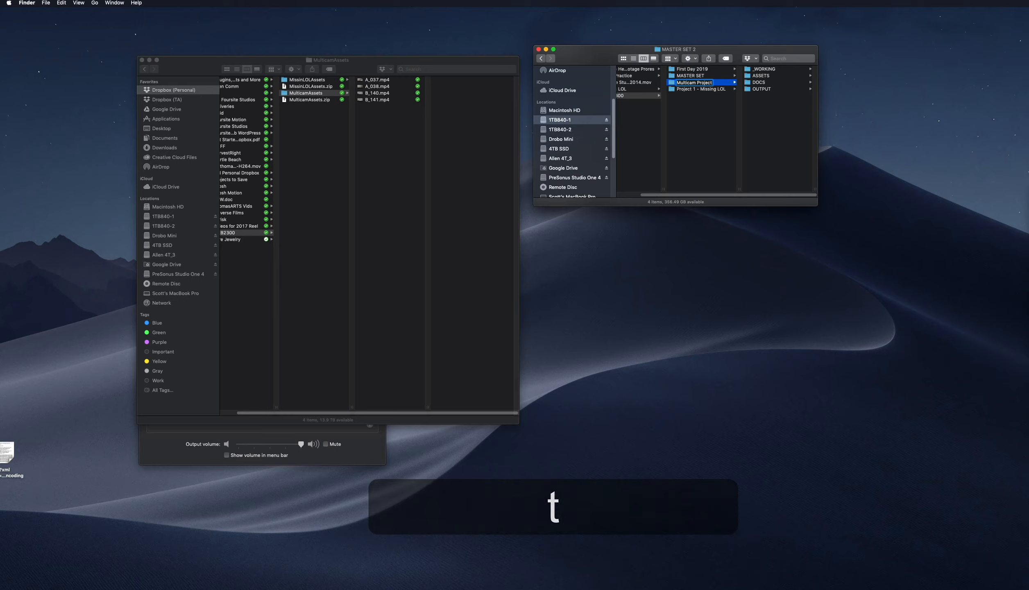
key(Return)
Step: Copy A_037.mp4, A_038.mp4, B_140.mp4 and B_141.mp4 from MulticamAssets into the FOOTAGE folder under ASSETS in Multicam Project
click(372, 87)
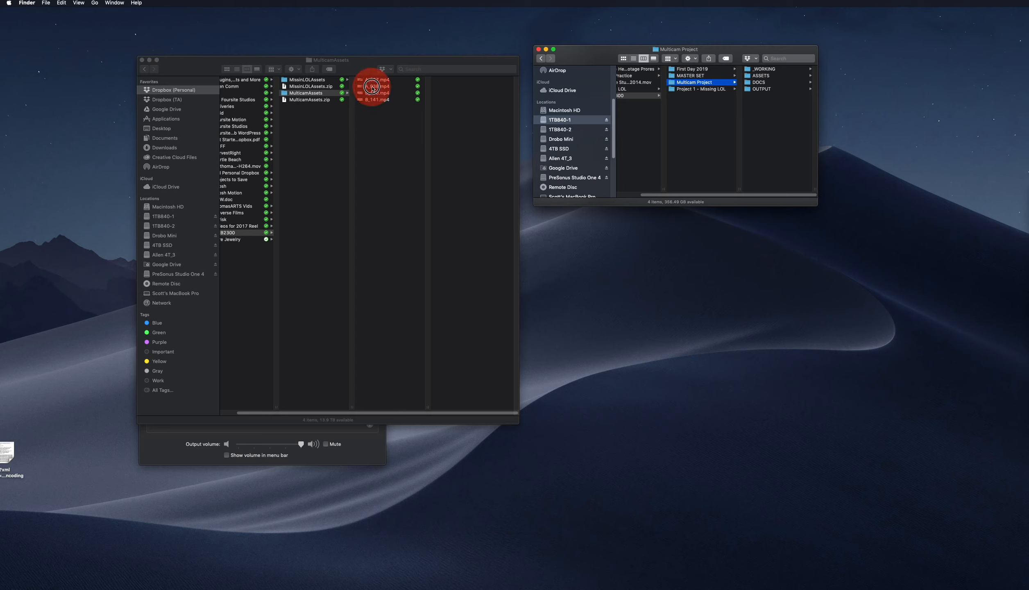
click(369, 80)
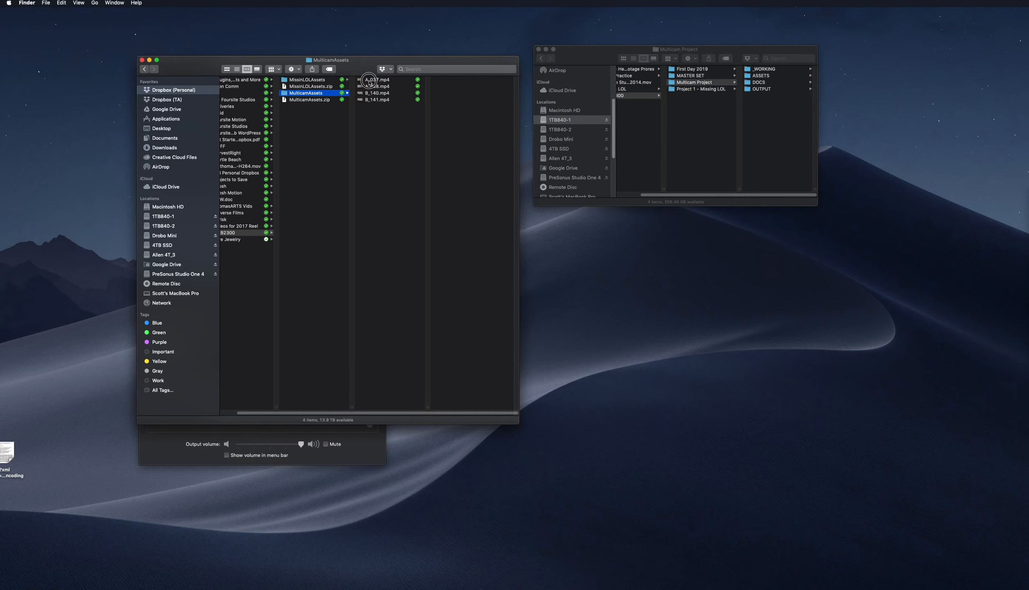
shift+click(368, 101)
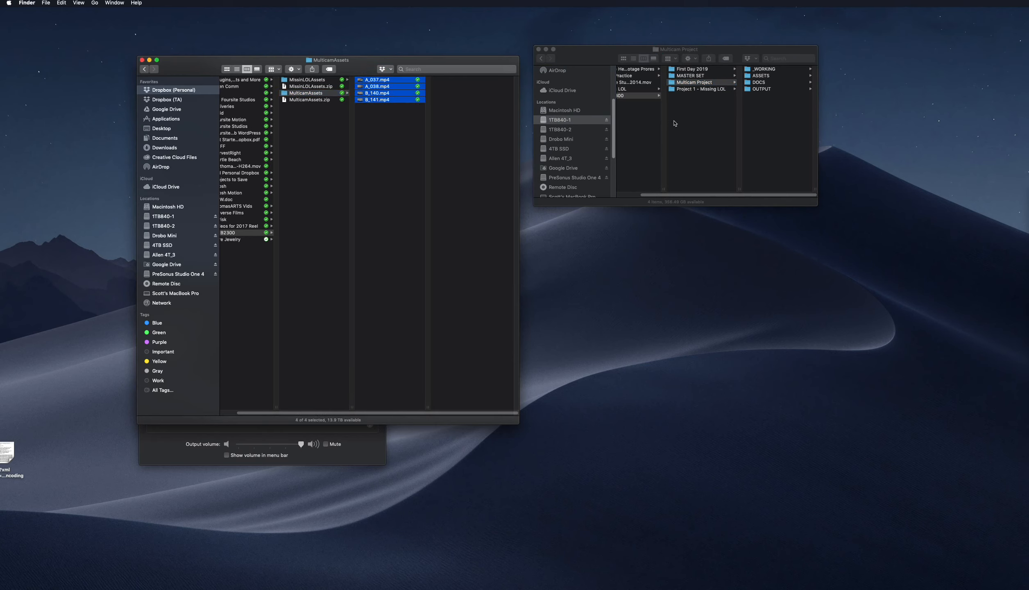
key(super+c)
click(760, 76)
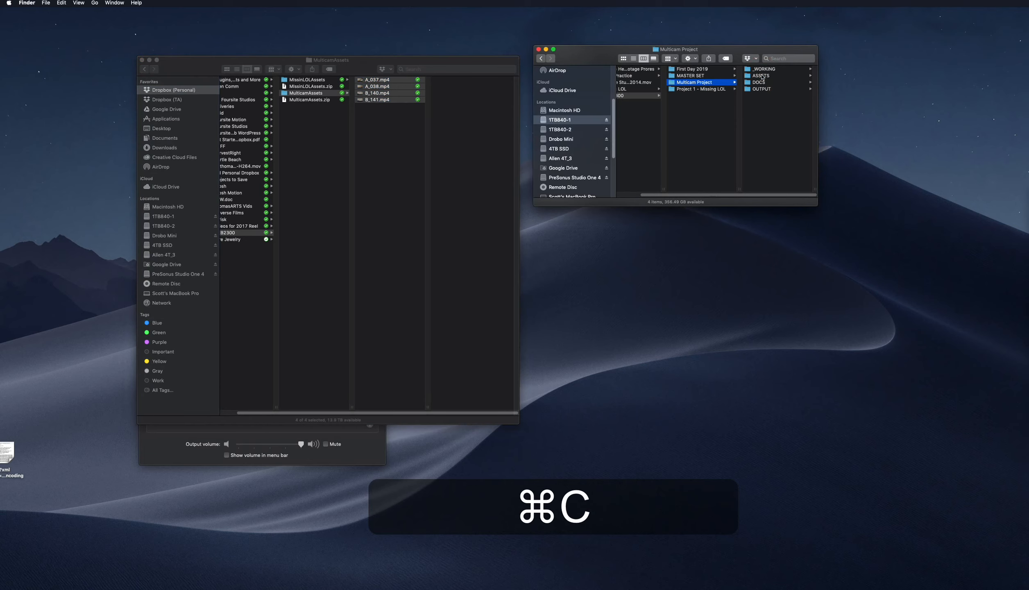
click(761, 76)
click(760, 81)
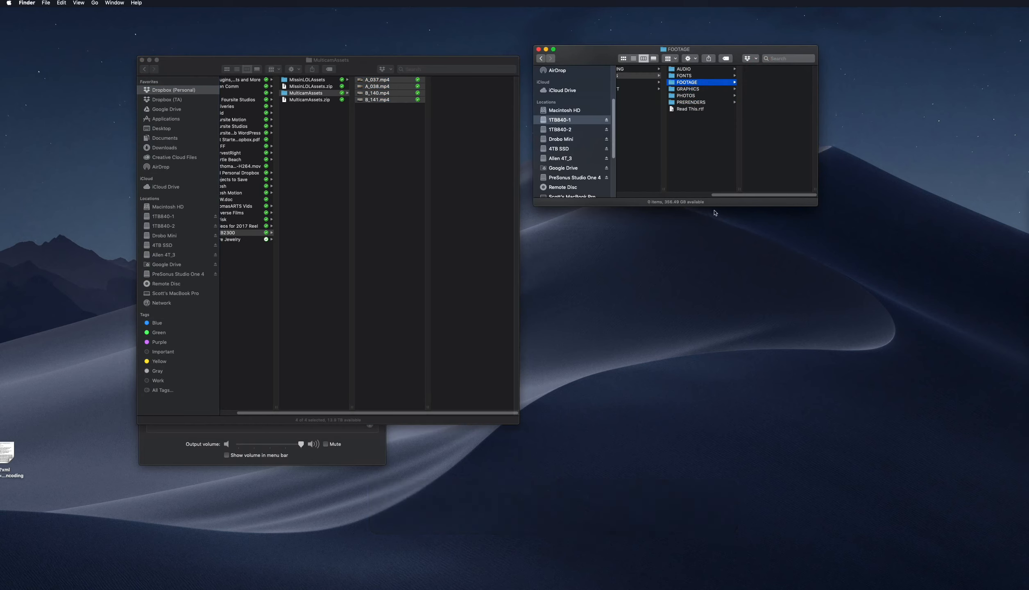
key(super+v)
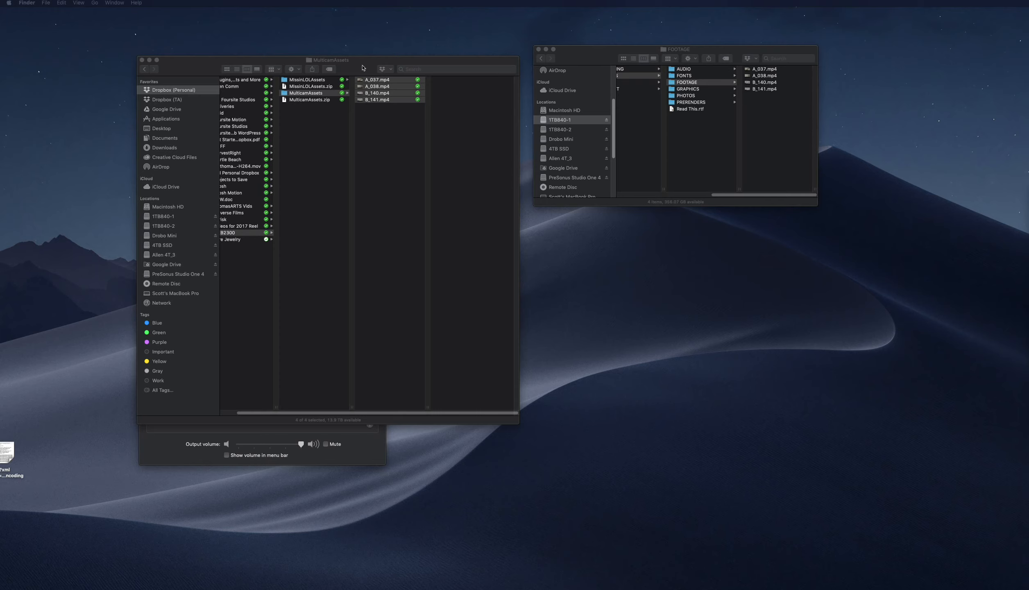
drag(371, 70, 381, 56)
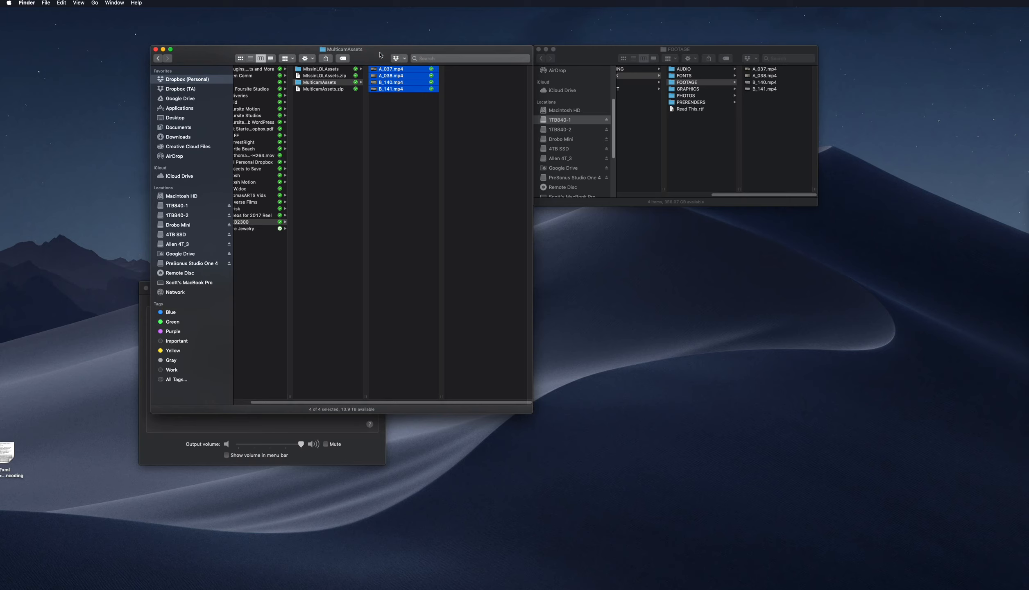
click(396, 154)
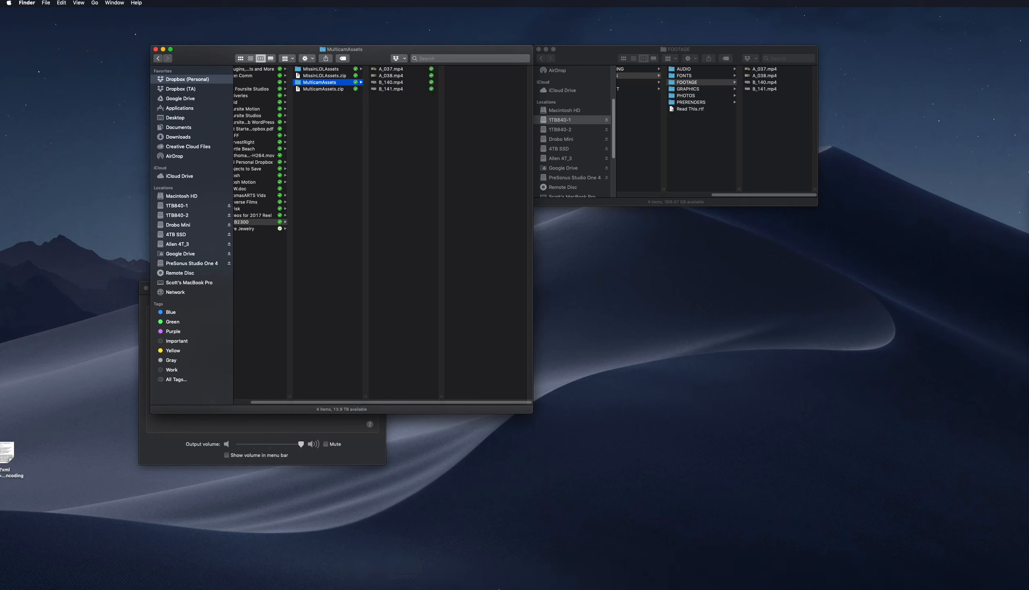
Step: Switch to Premiere Pro and start a new project named Multicam Project
mouse_move(505, 588)
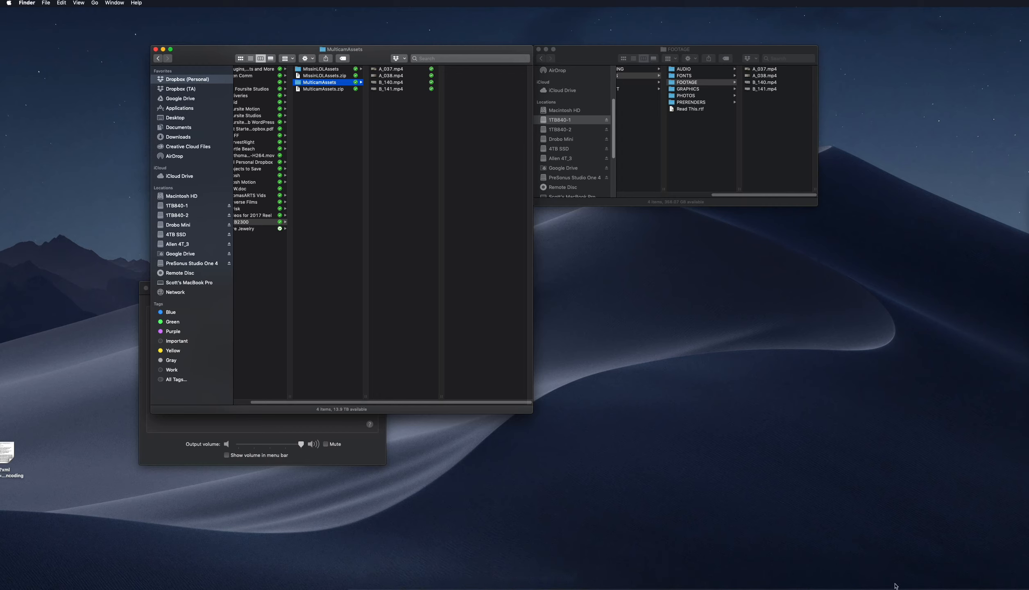
click(981, 572)
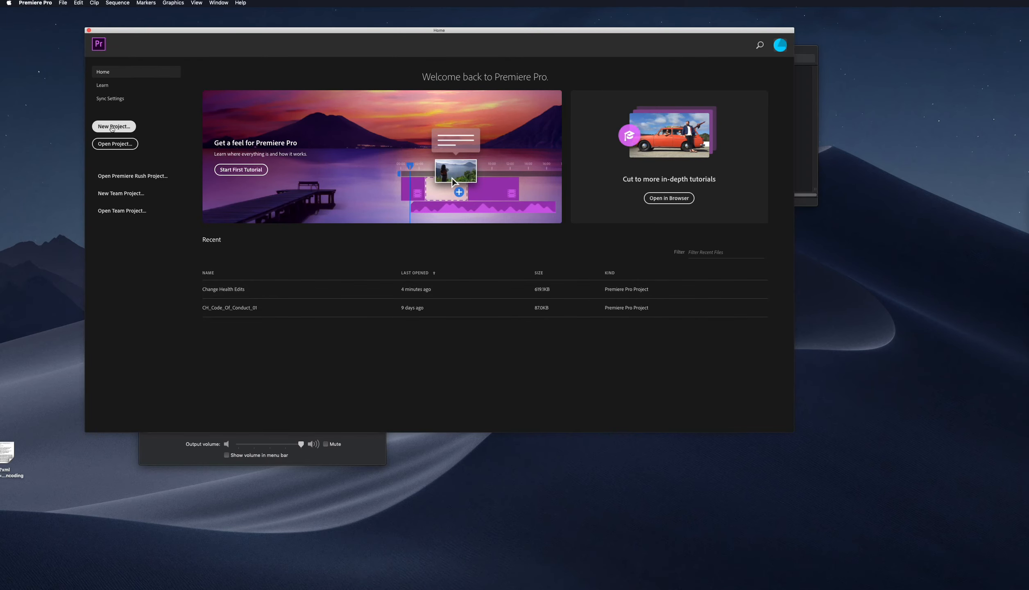
click(113, 127)
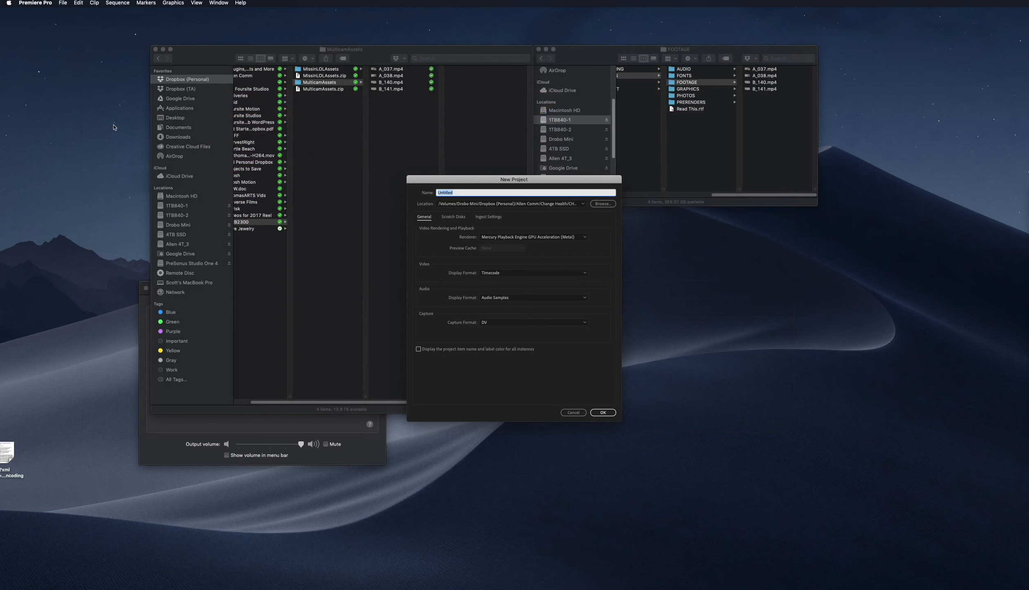
text(M)
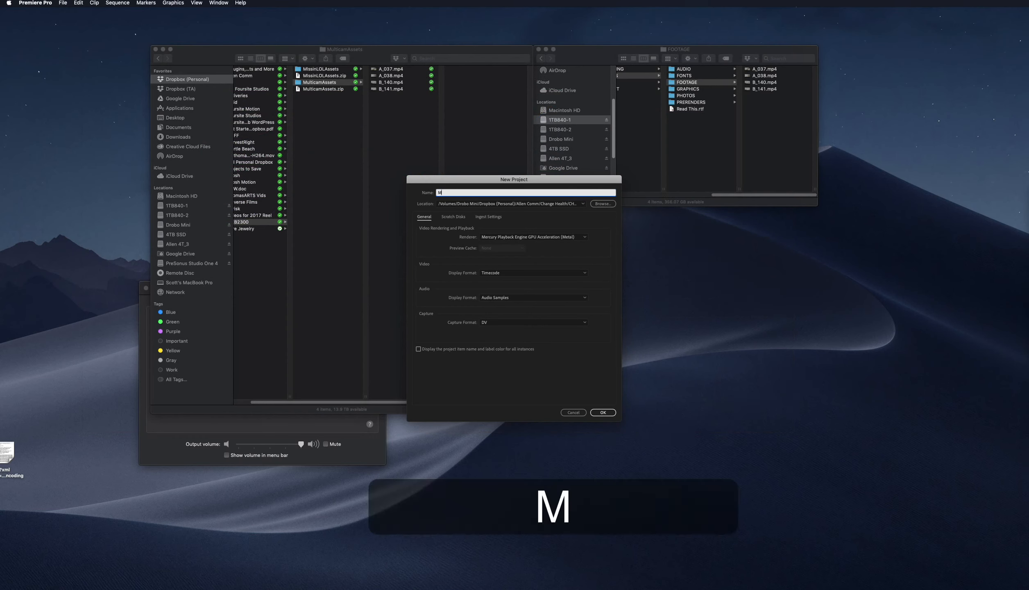
text(ulticam Project)
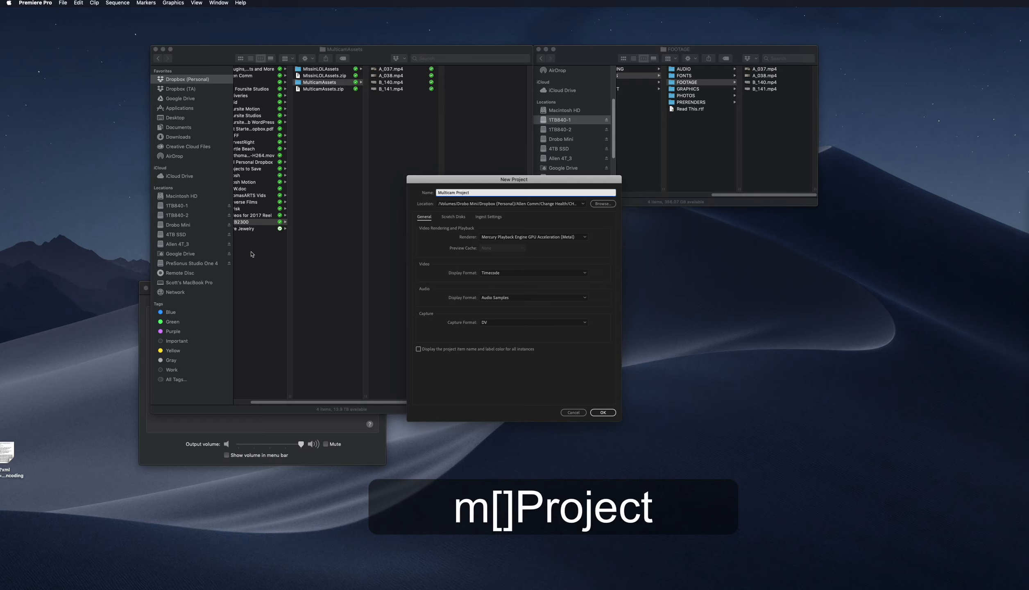
Step: Set the project location to the PREMIERE folder inside Multicam Project's _WORKING folder on 1TB840-1 and create the project
click(601, 203)
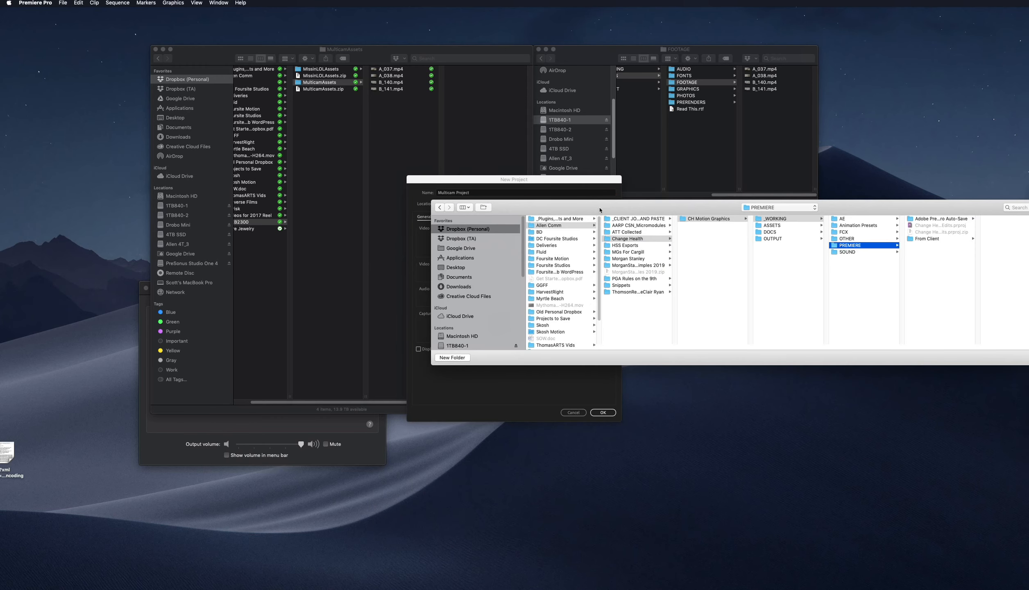
drag(595, 60, 687, 41)
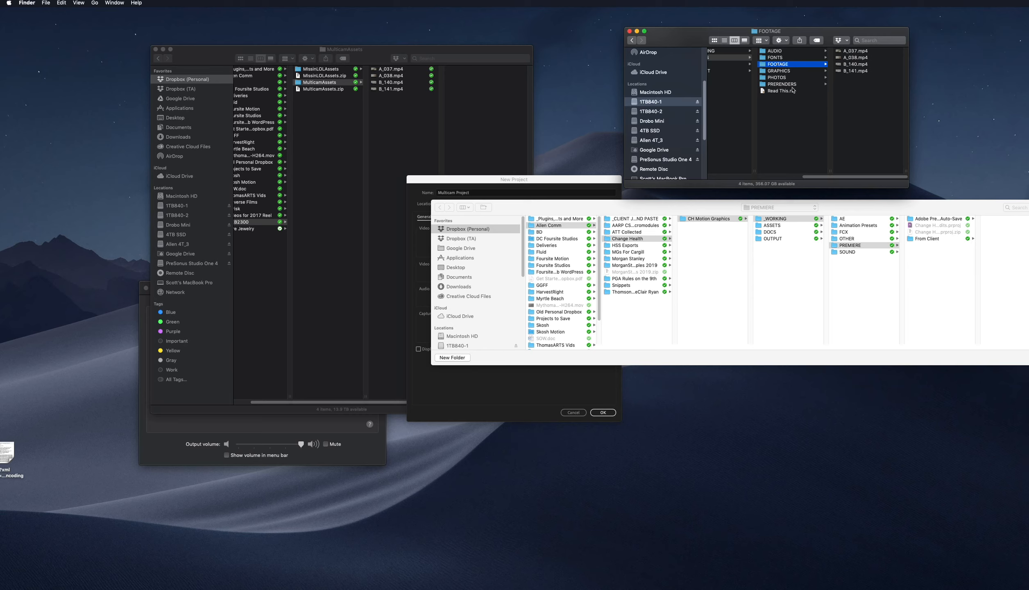
scroll(792, 91, left, 5)
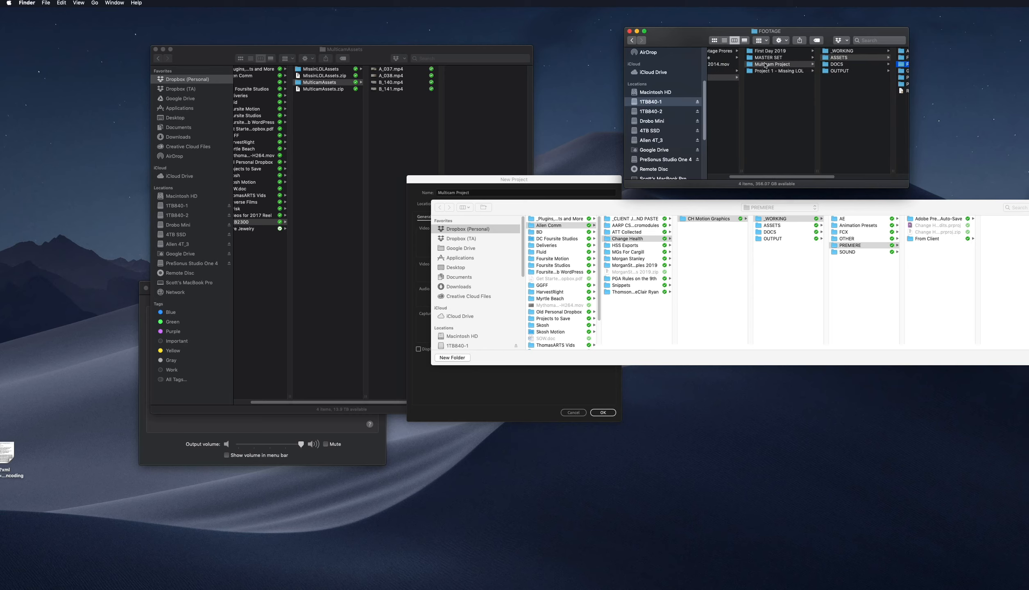
click(833, 51)
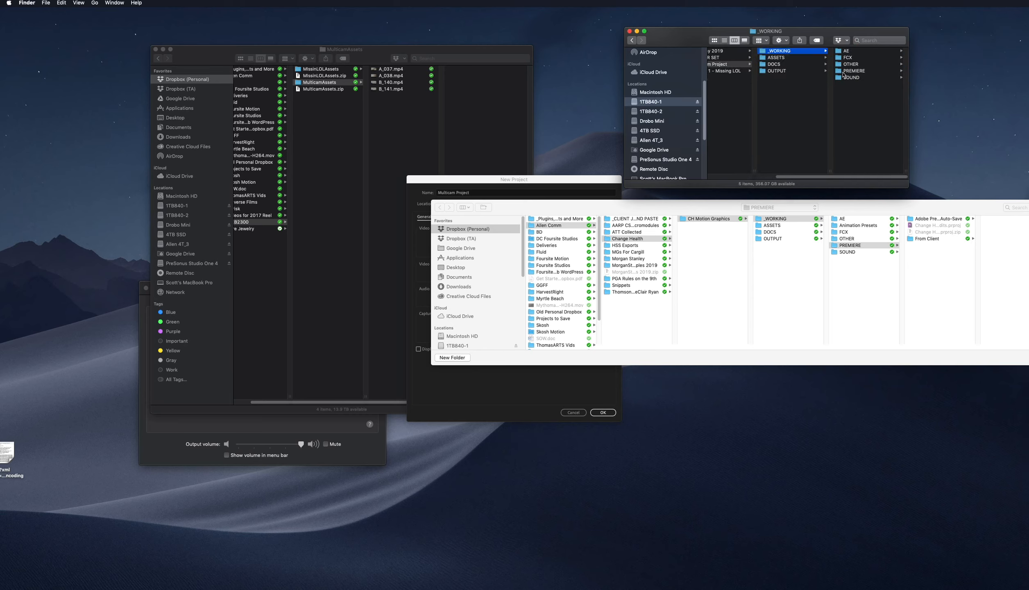
click(778, 70)
drag(780, 70, 781, 314)
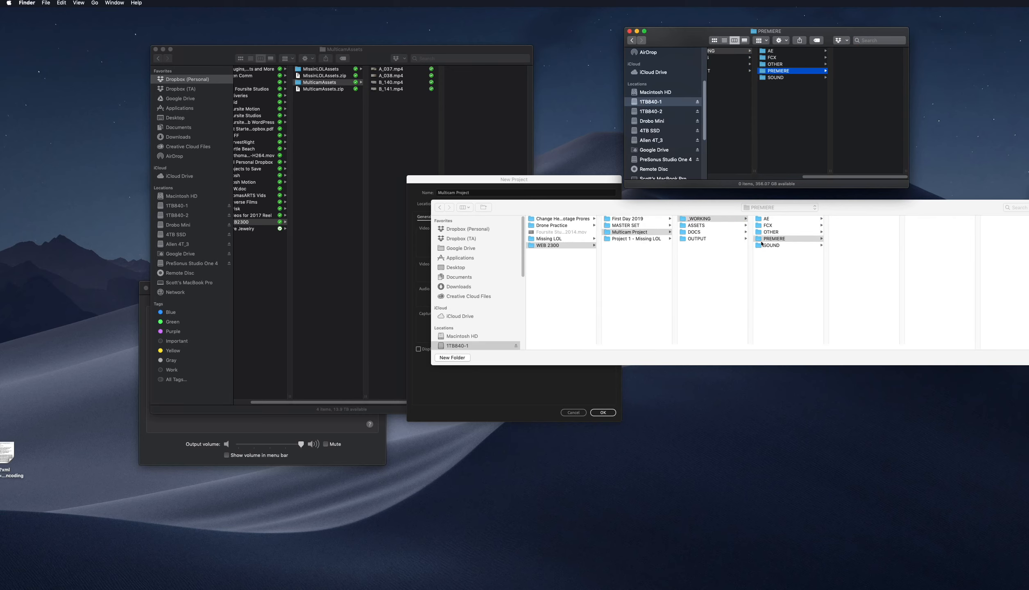
drag(844, 211, 719, 214)
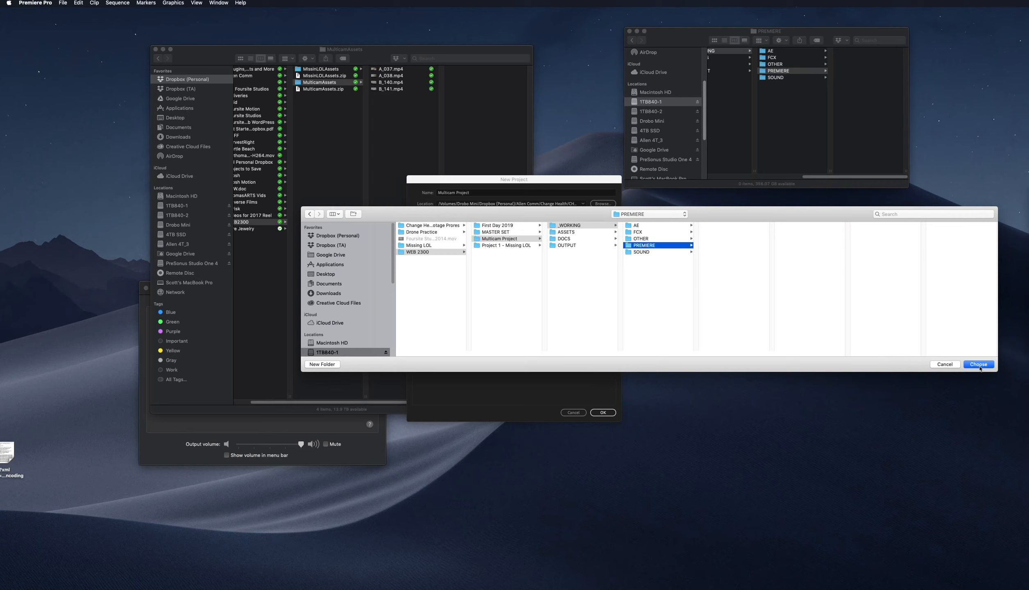
click(978, 364)
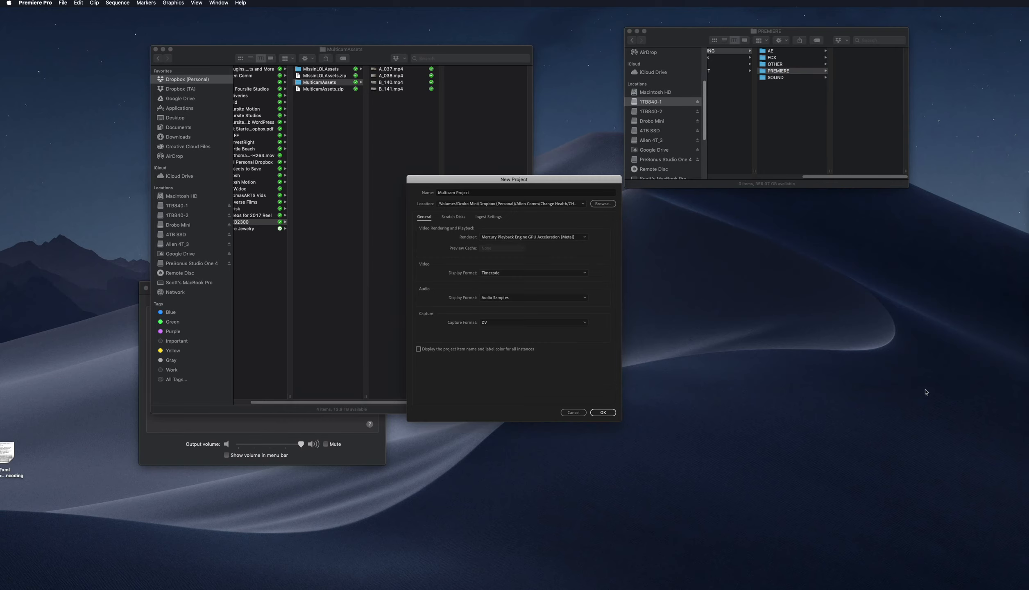
click(602, 412)
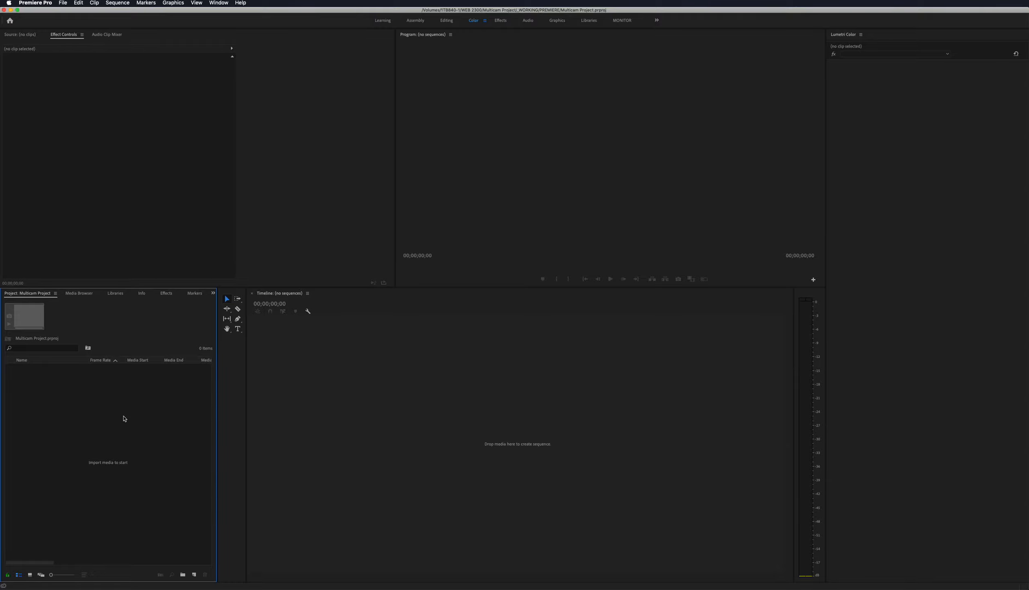
Step: Start a media import and browse to 1TB840-1 > WEB 2300 > Multicam Project > ASSETS > FOOTAGE
key(super+i)
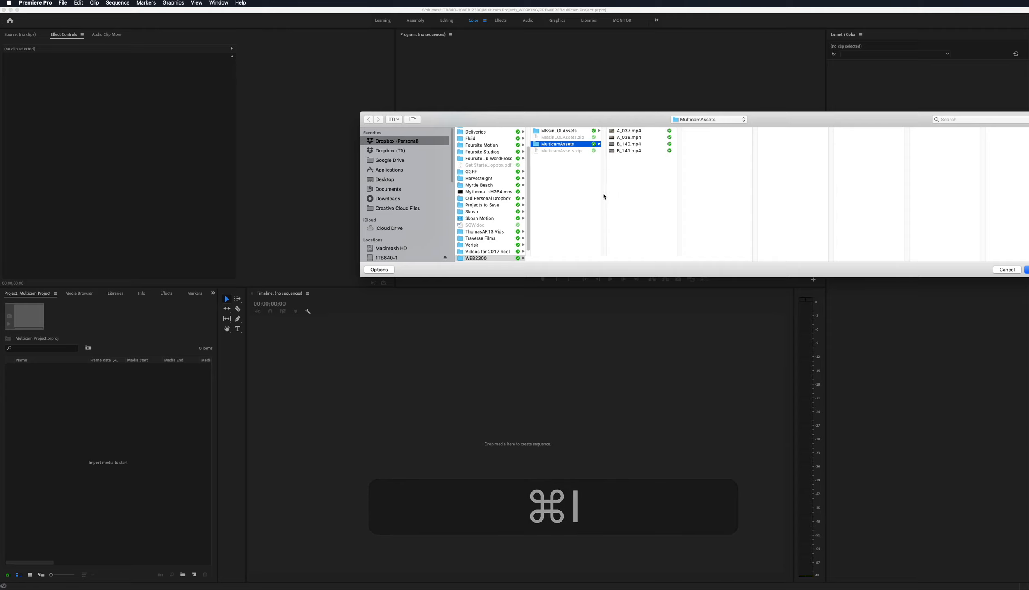
scroll(430, 201, down, 1)
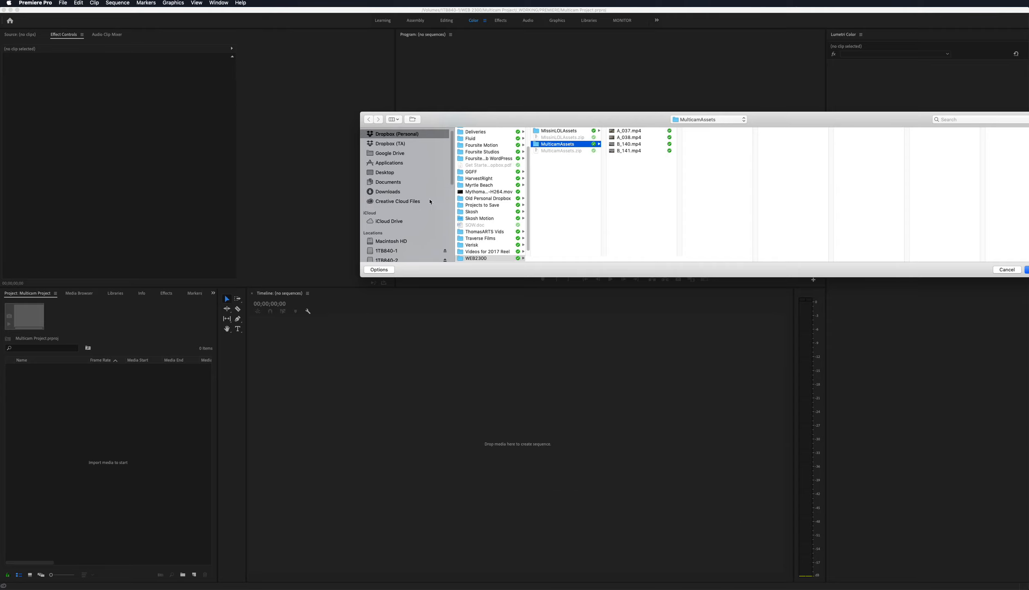
scroll(429, 201, down, 3)
click(382, 234)
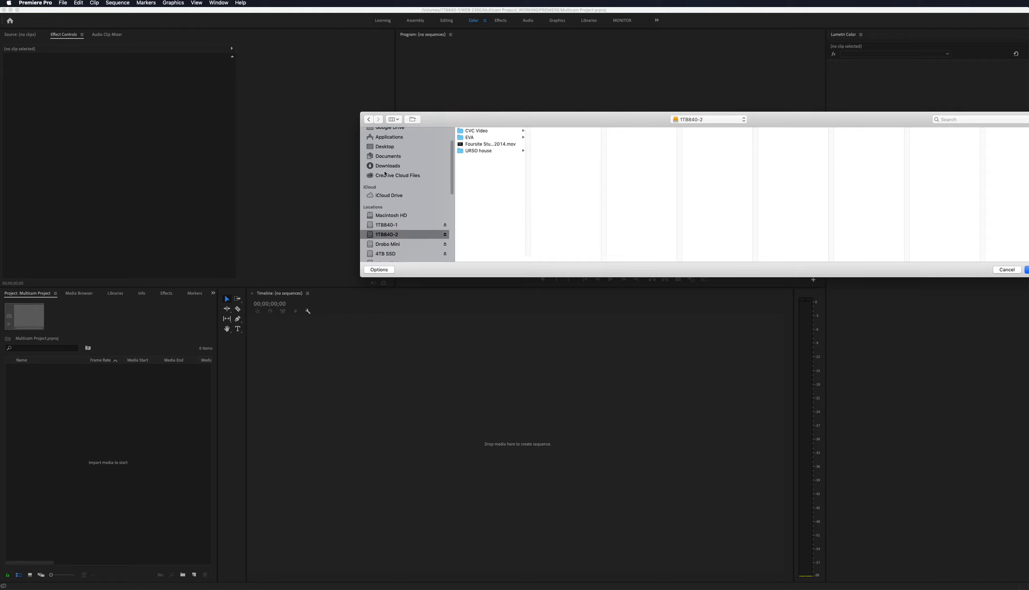
click(386, 224)
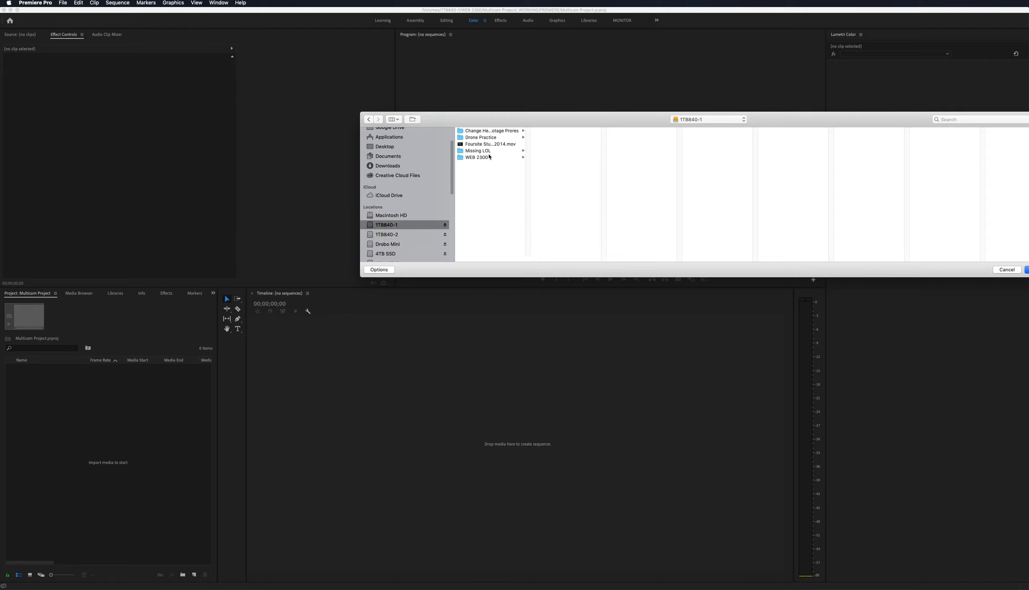
click(473, 159)
click(559, 144)
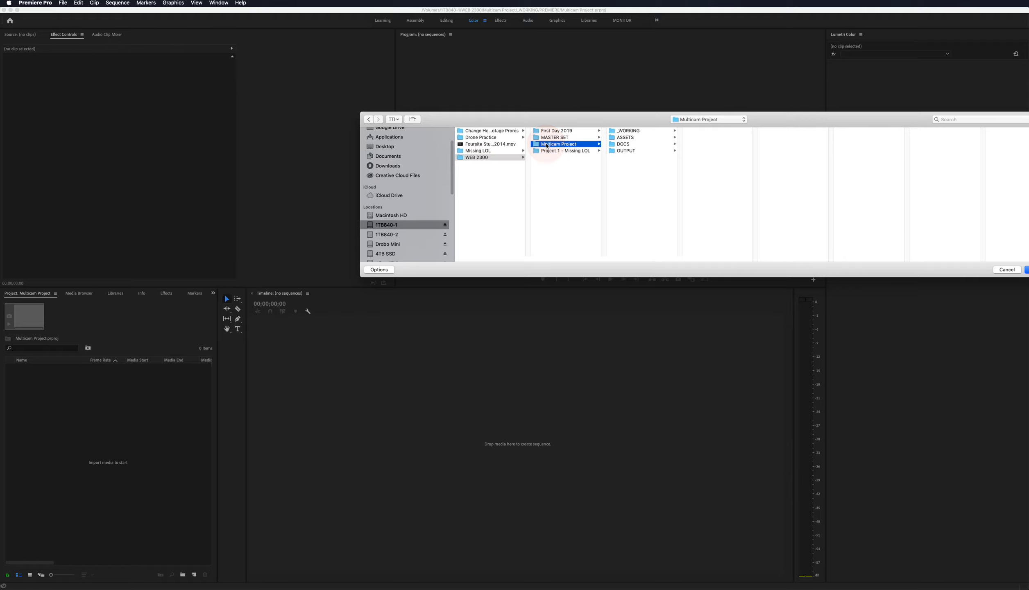
click(625, 137)
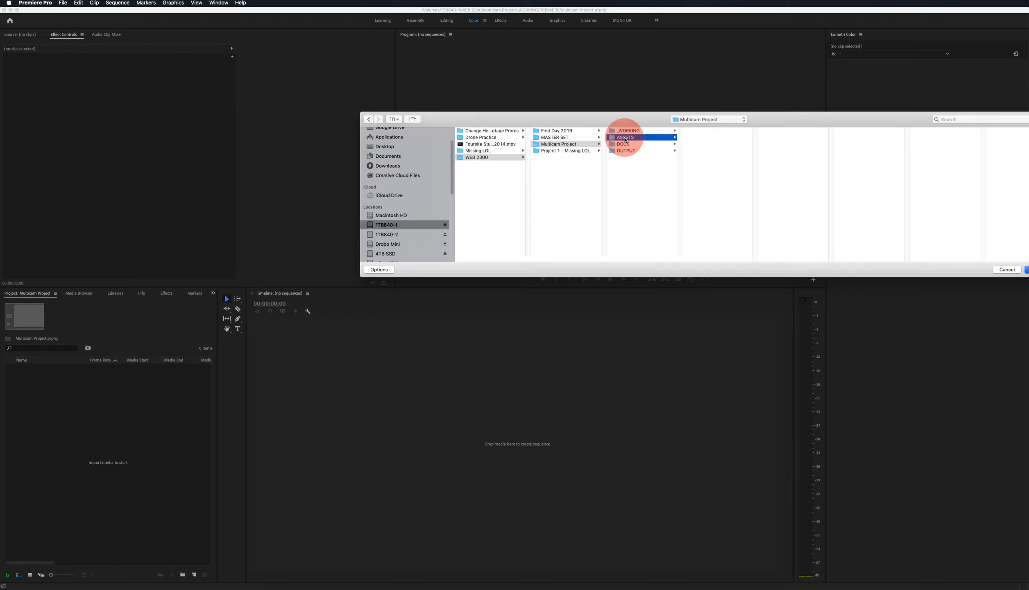
click(704, 144)
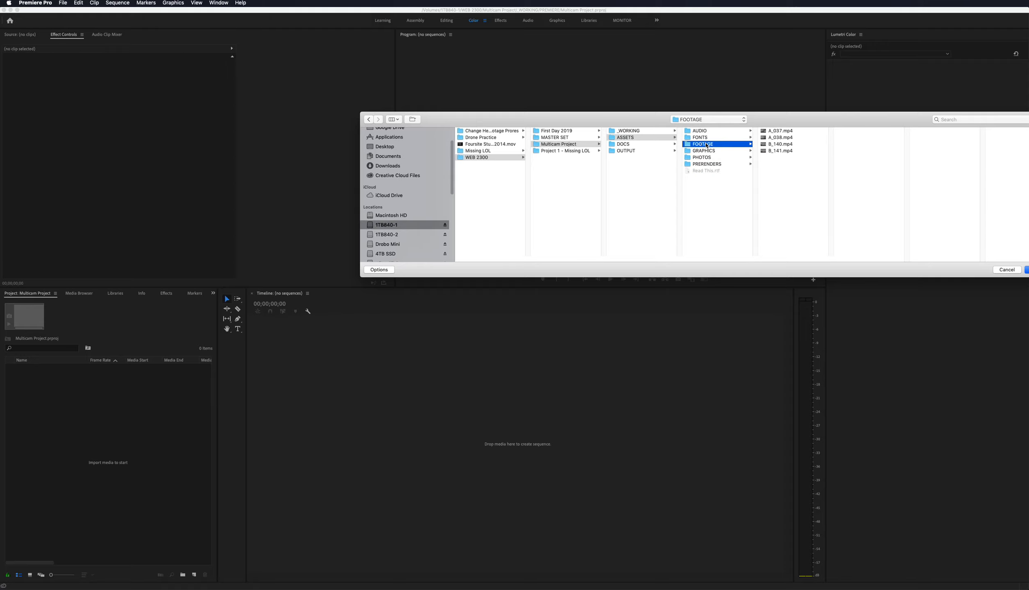
Step: Switch to Finder to view the clips in Multicam Project's FOOTAGE folder, then return to Premiere Pro's import dialog
key(super+Tab)
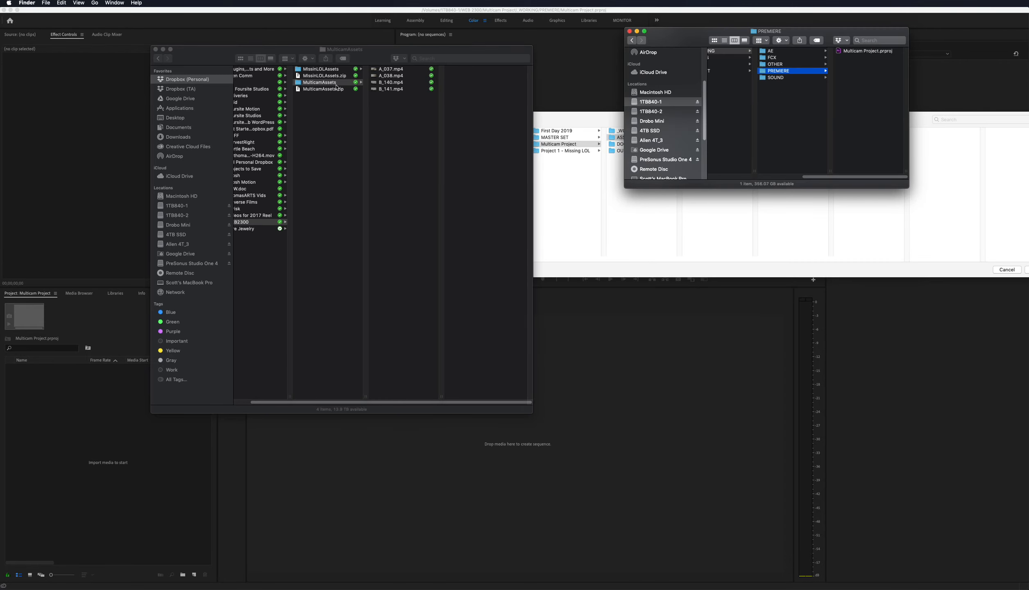
scroll(779, 80, left, 2)
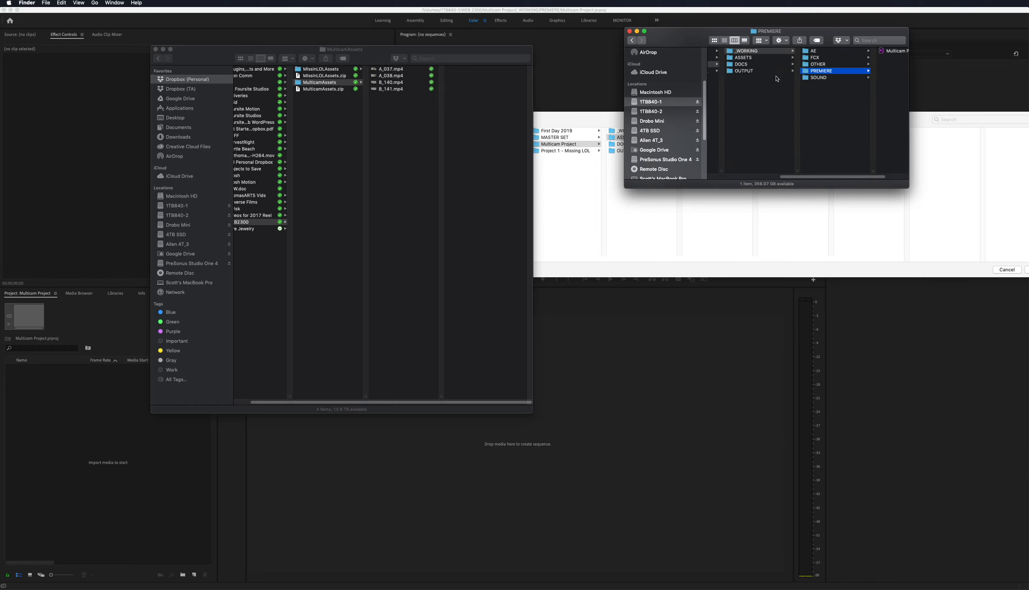
click(749, 58)
click(828, 66)
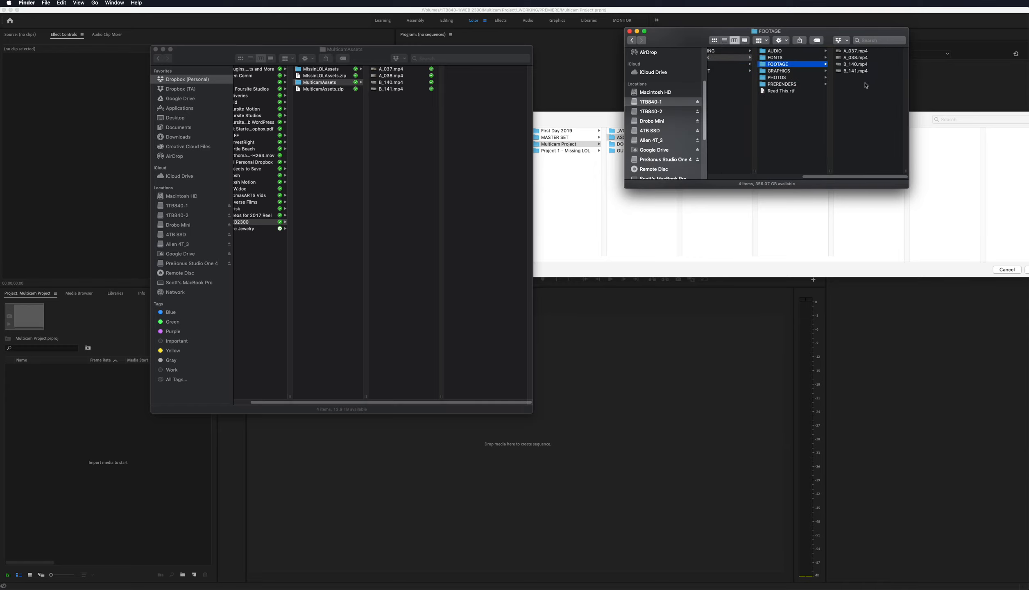
drag(866, 86, 849, 57)
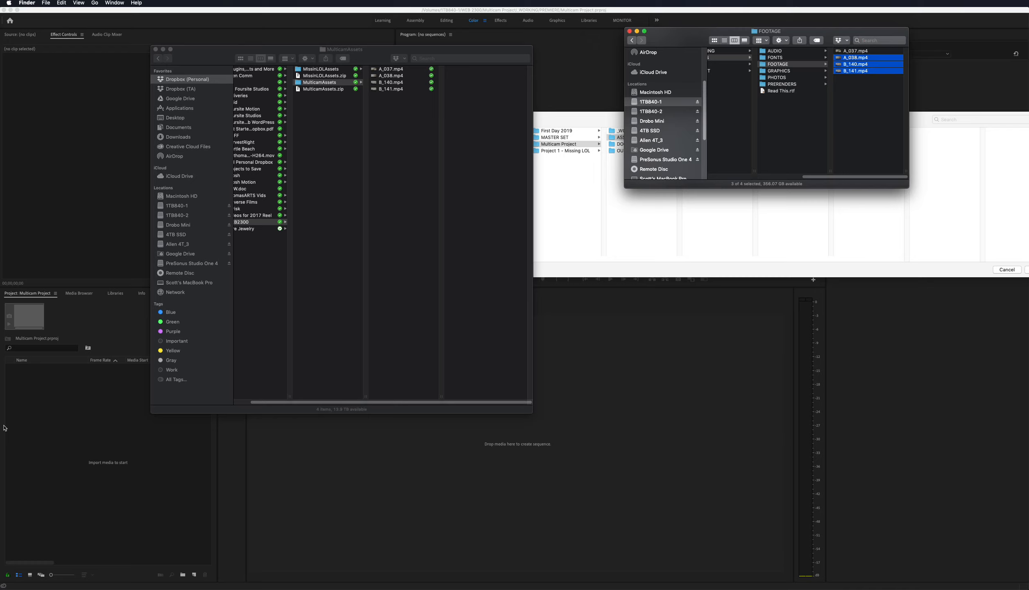
click(584, 114)
Step: Import A_037.mp4, A_038.mp4, B_140.mp4 and B_141.mp4 into the project and clear the selection
drag(797, 181, 781, 136)
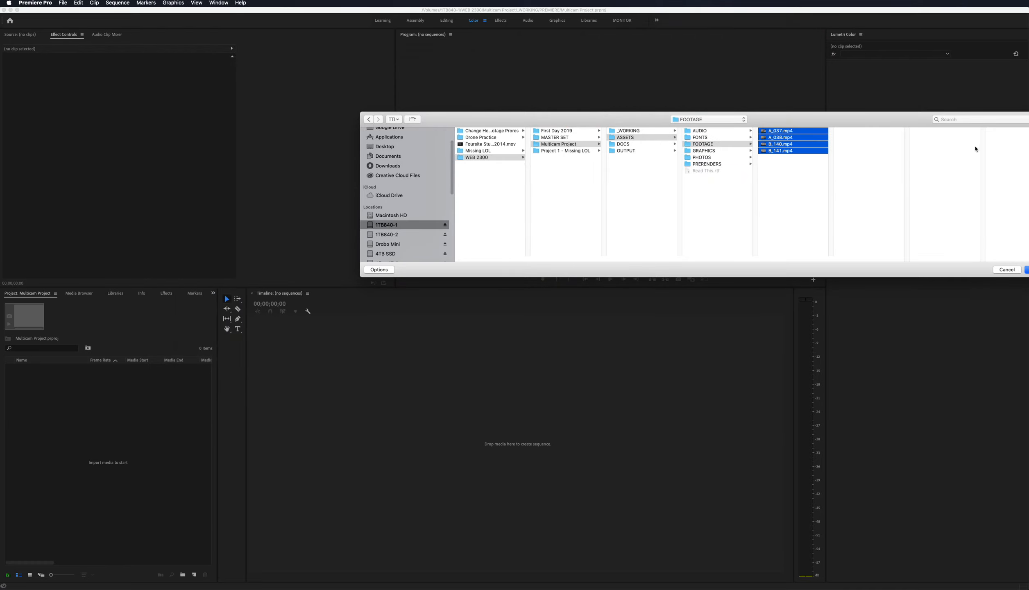
drag(889, 122, 752, 128)
click(900, 276)
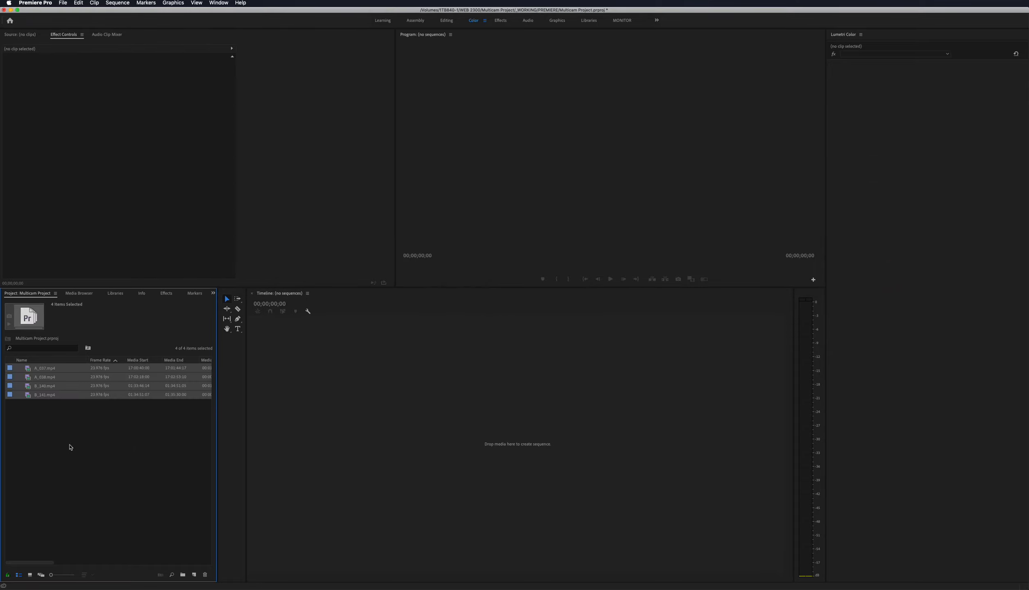
click(43, 432)
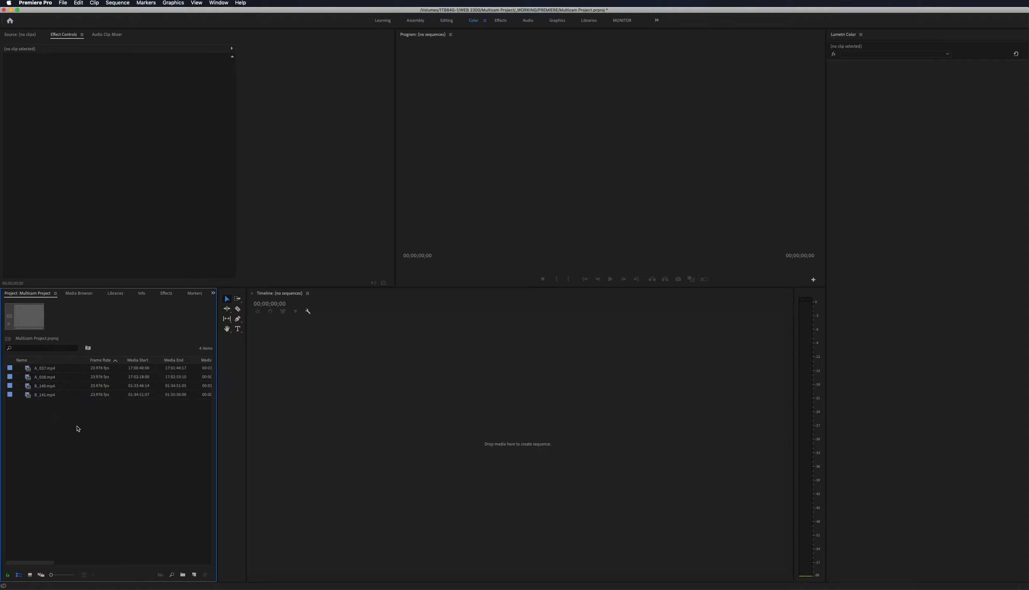
Step: Open A_037.mp4 in the Source Monitor, play its opening slate and return to the clip's start
double_click(28, 371)
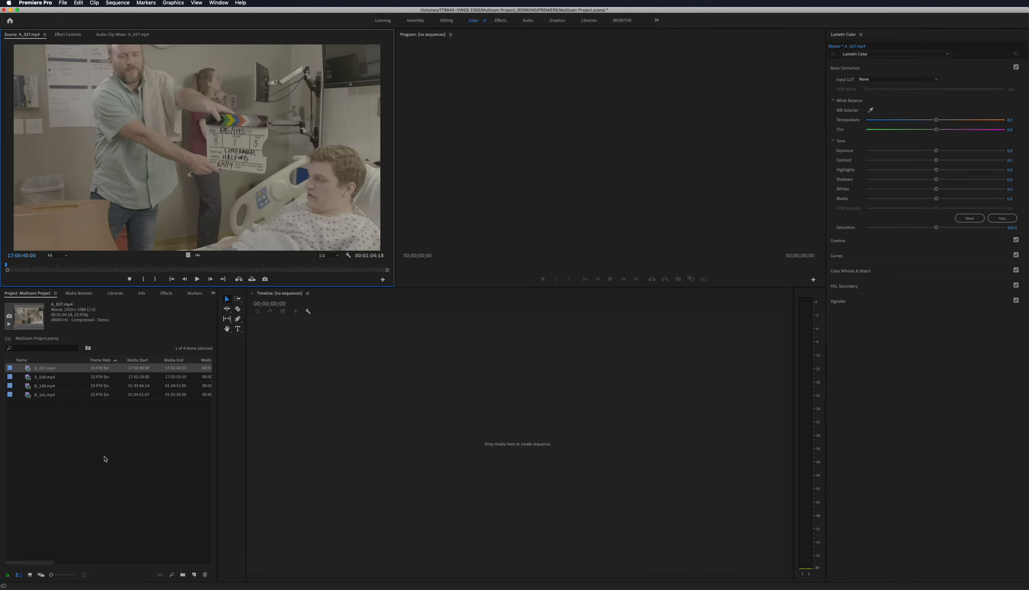
key(space)
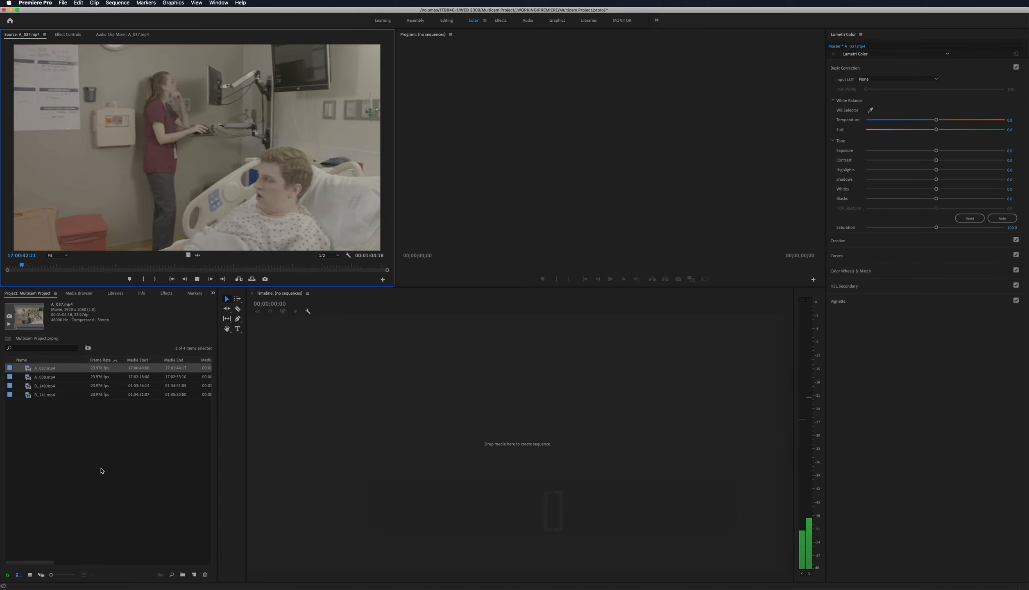
key(space)
drag(23, 265, 7, 265)
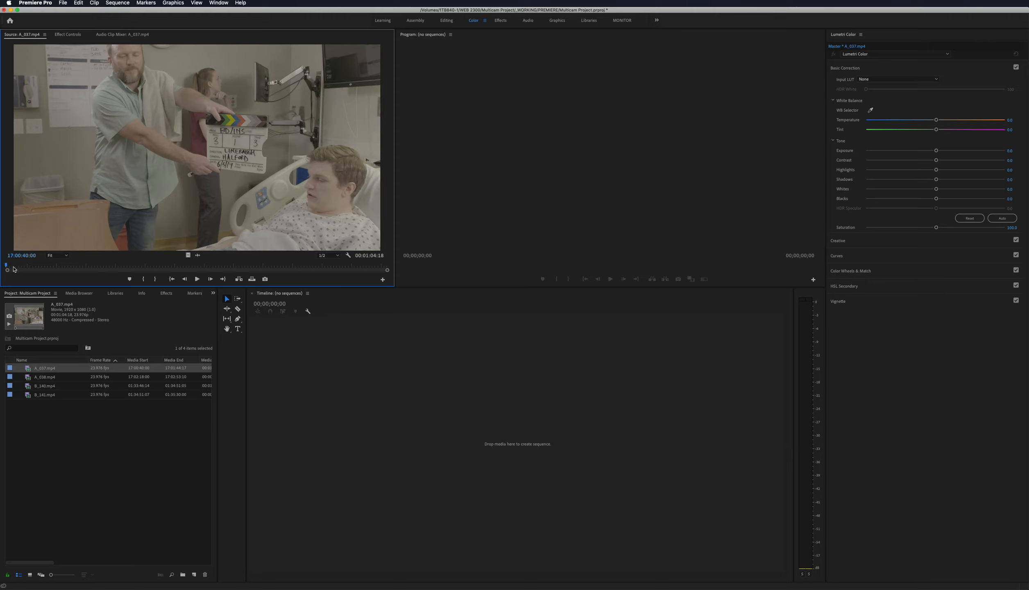
Step: Scrub further into A_037.mp4 and play short sections to review its picture and audio levels
click(62, 269)
drag(62, 269, 93, 270)
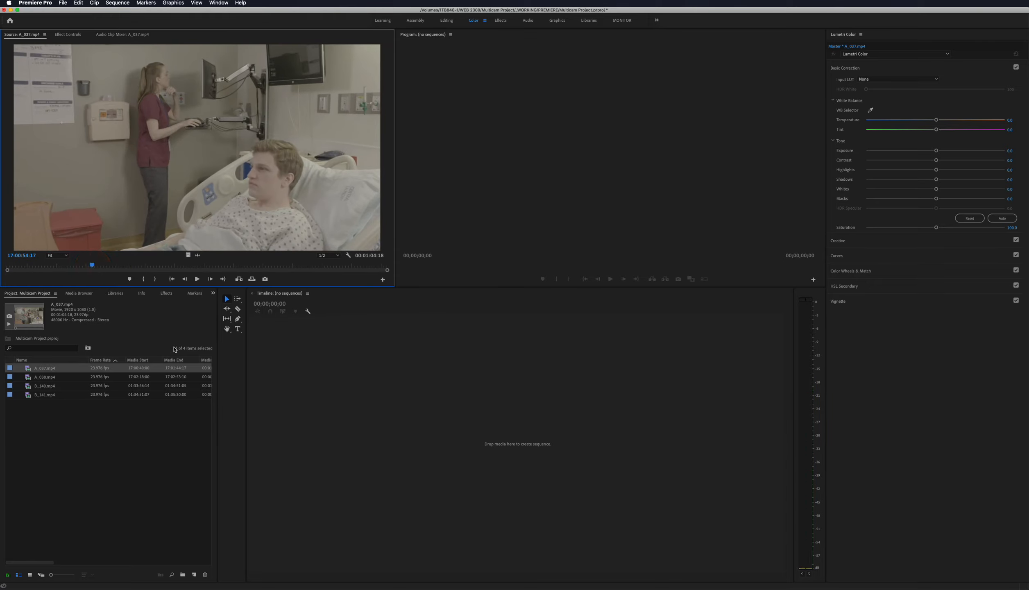
key(space)
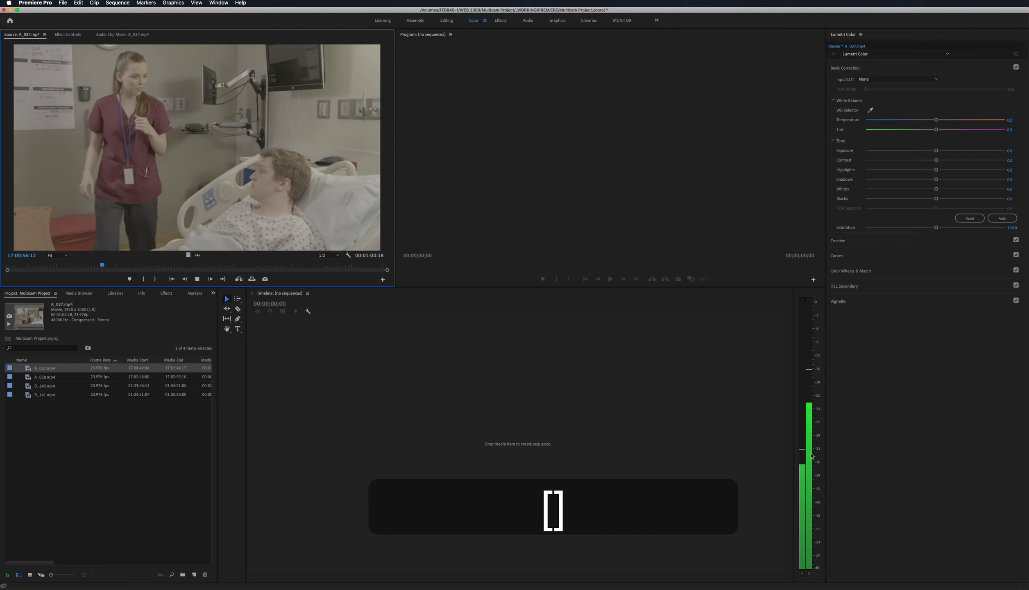
key(space)
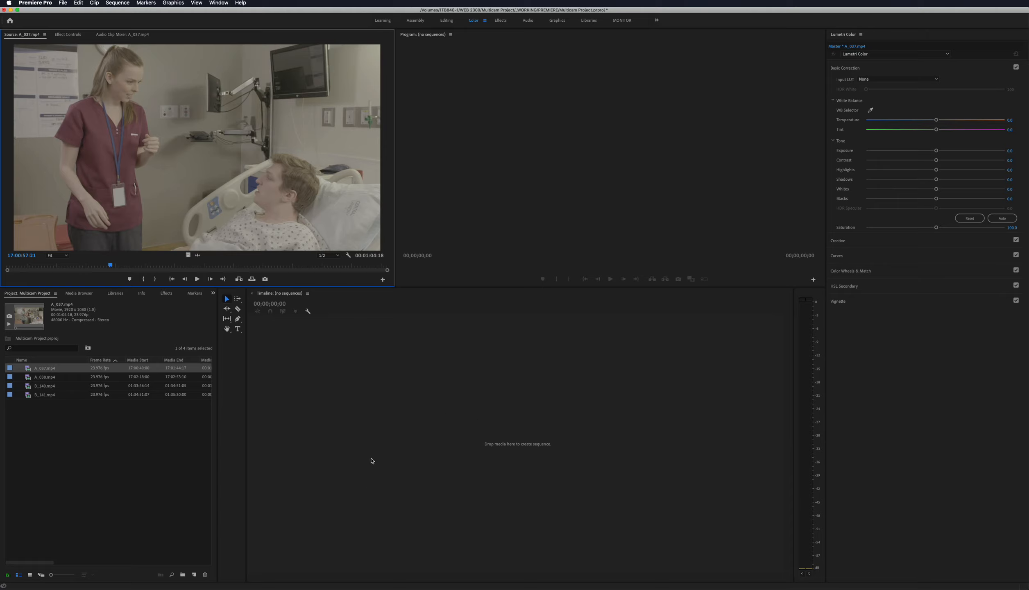
key(space)
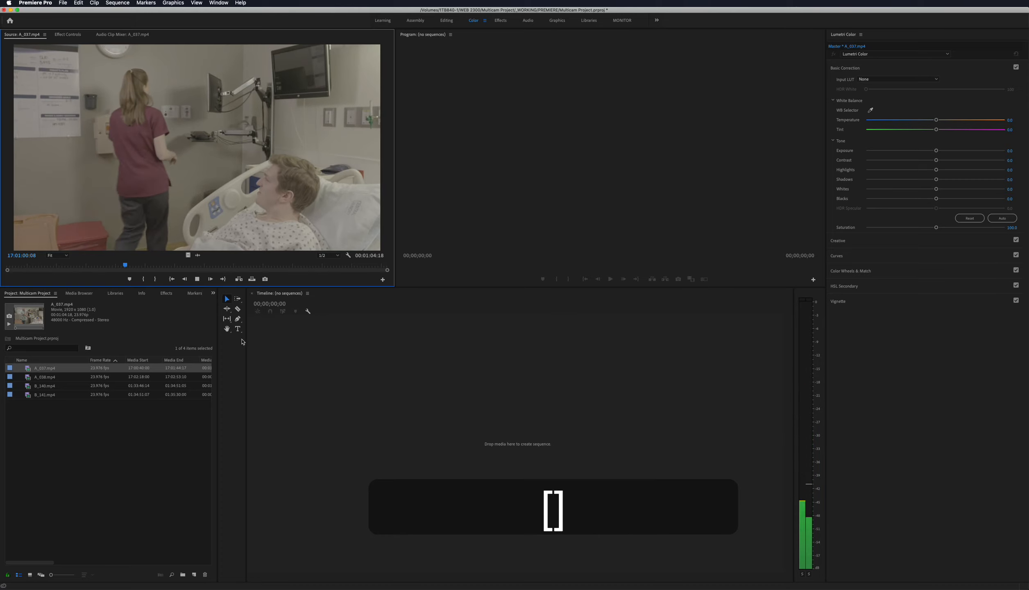
key(space)
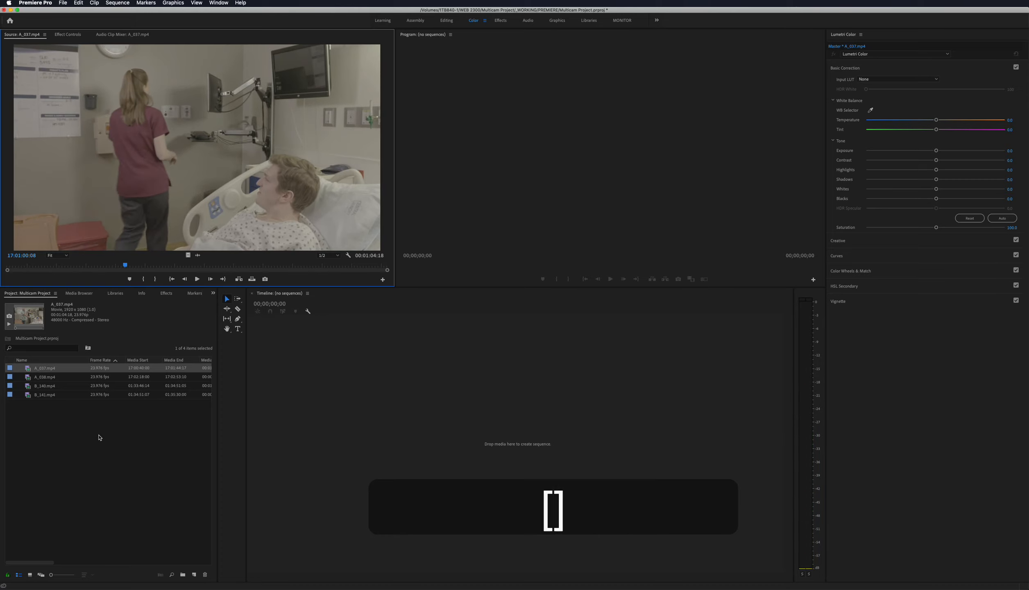
key(super+Tab)
key(super+Tab)
key(super+Tab)
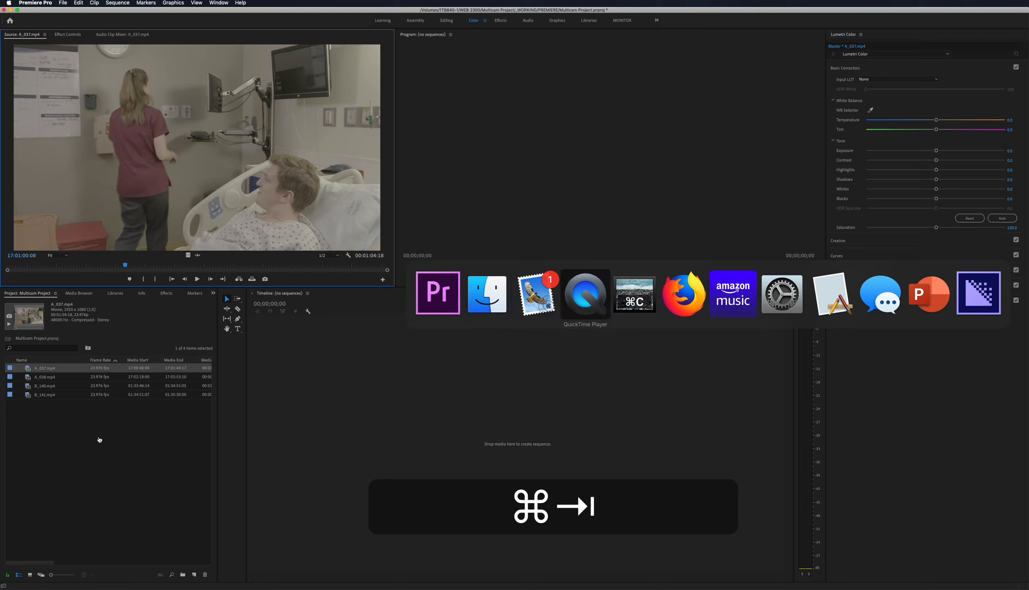
key(Escape)
click(70, 51)
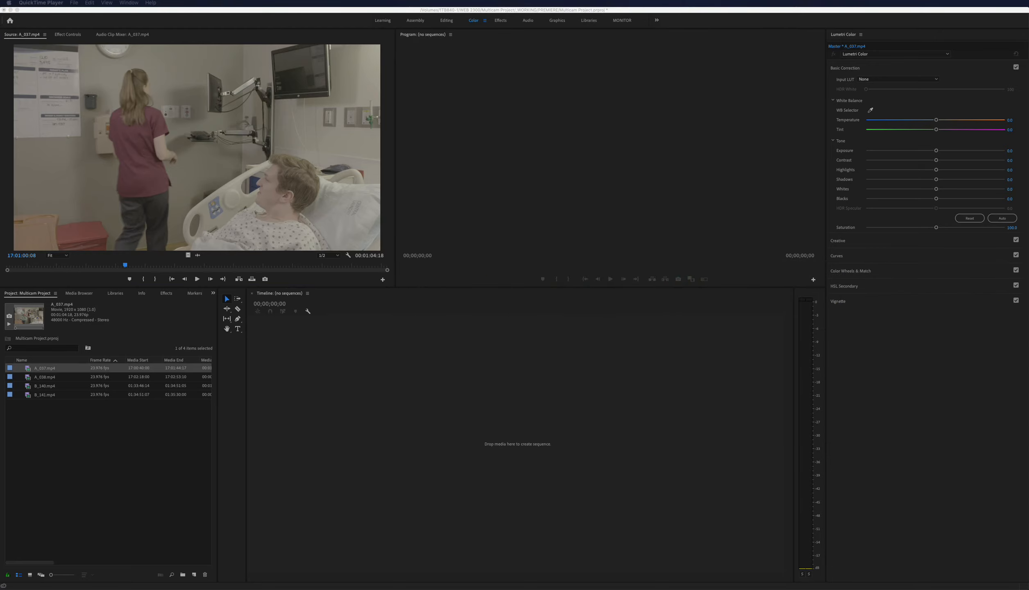
click(551, 12)
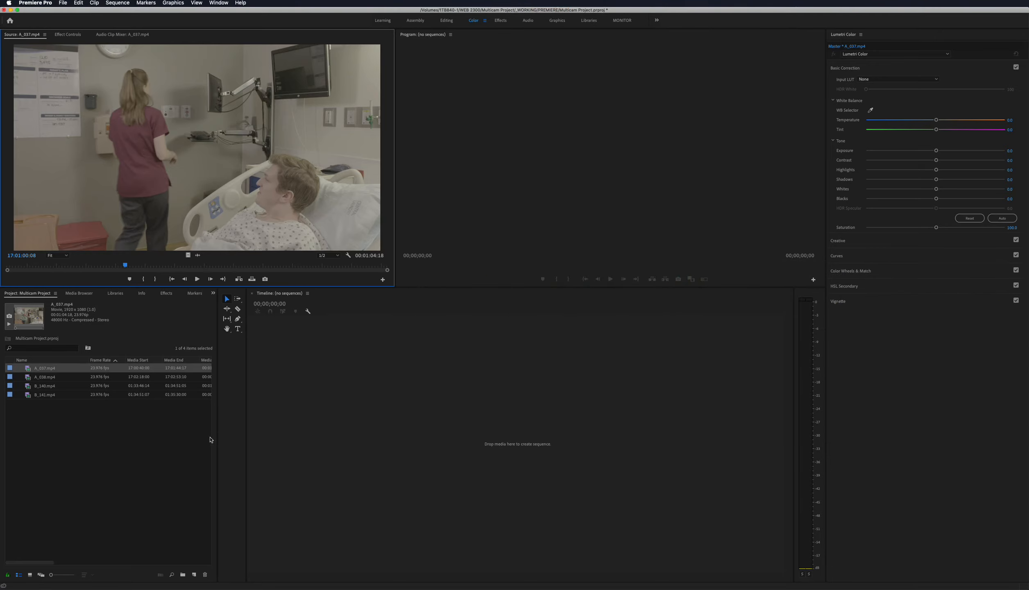
Step: Open A_038.mp4 from the project in the Source Monitor
click(155, 448)
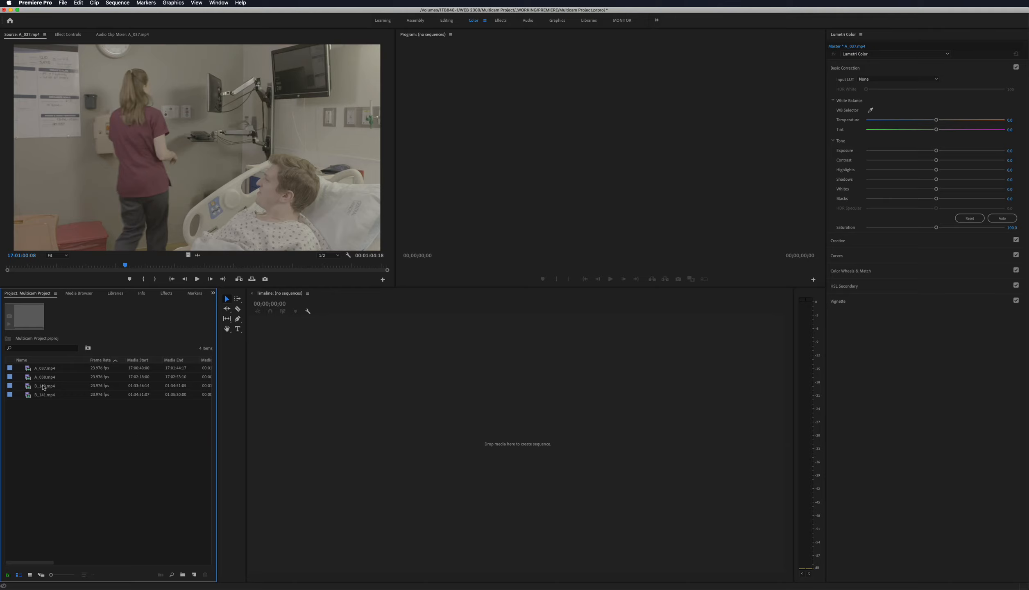
double_click(45, 376)
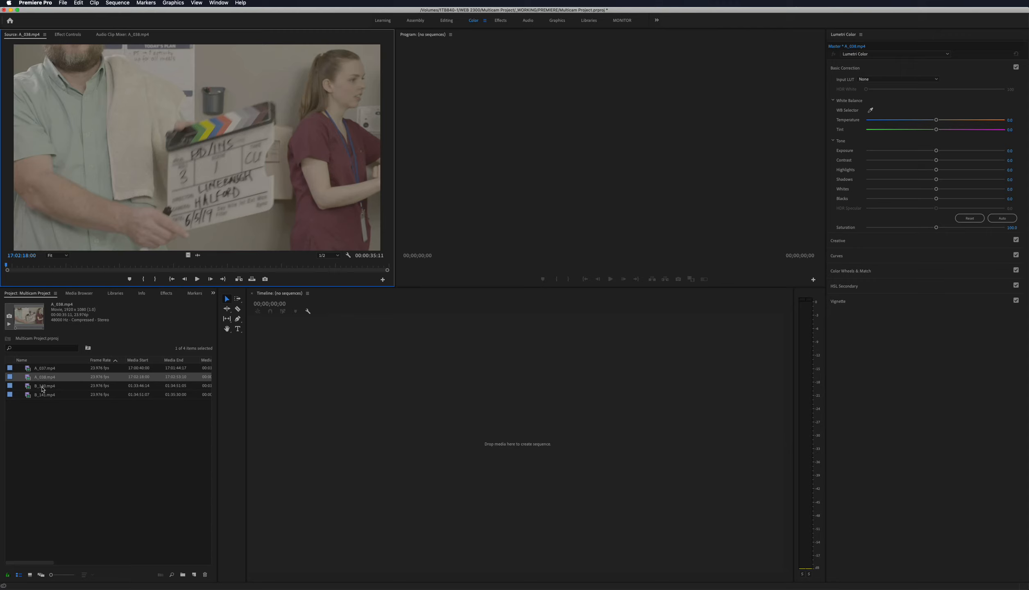
Step: Open B_140.mp4 in the Source Monitor to view its slate and clear the project selection
double_click(42, 387)
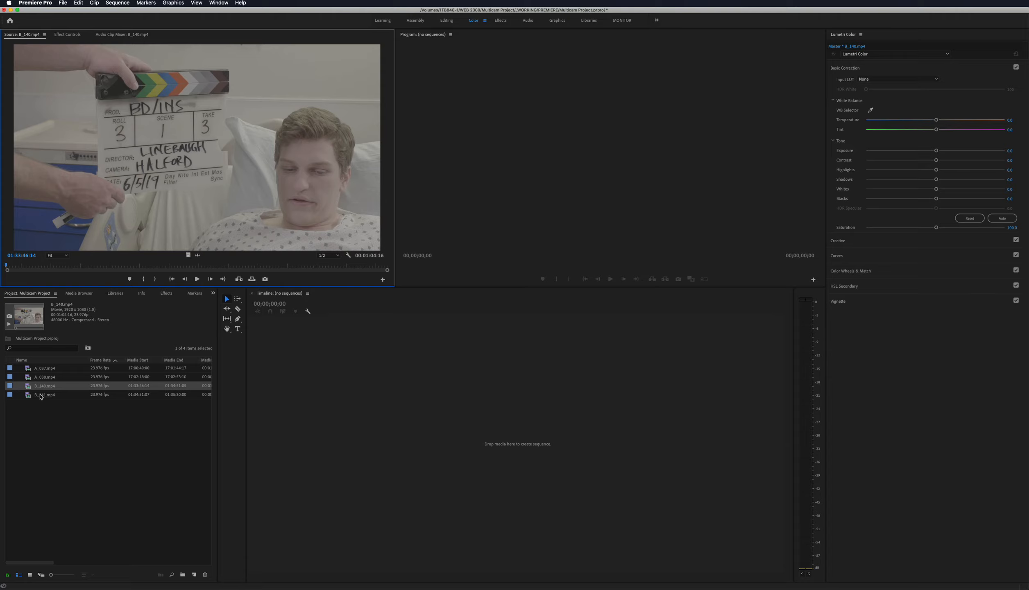
click(38, 410)
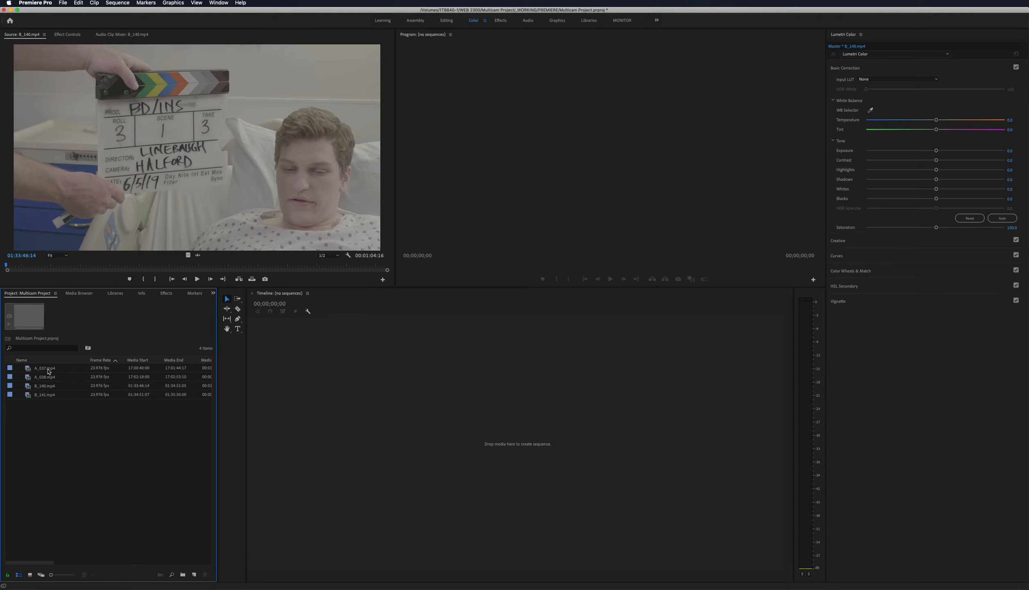
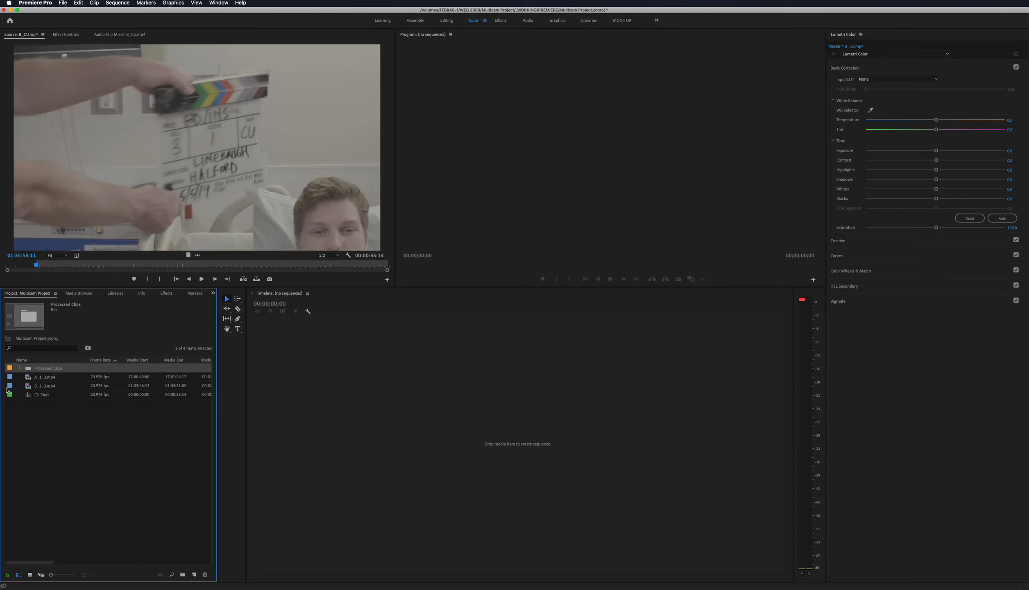
Step: Try making a new sequence by placing the CU Shot multicam source in the empty timeline, and undo it
click(32, 394)
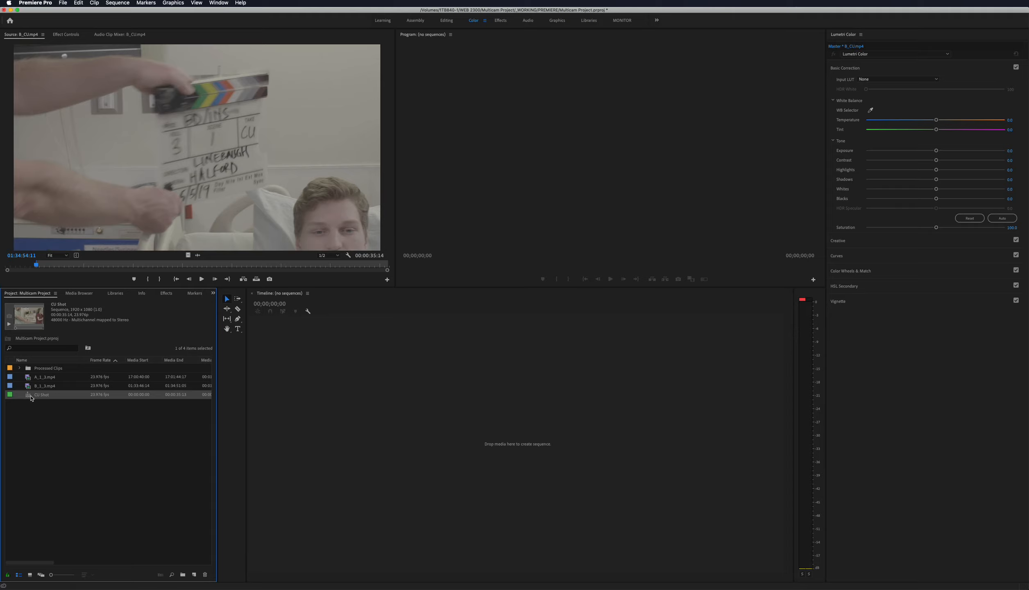
drag(28, 396, 387, 417)
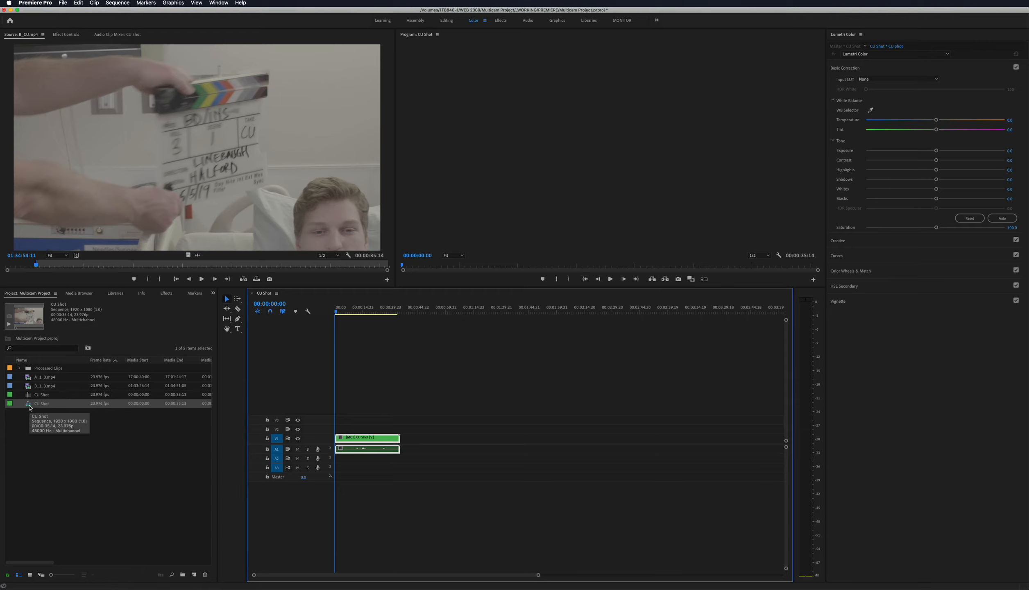
key(super+z)
click(28, 441)
key(super+z)
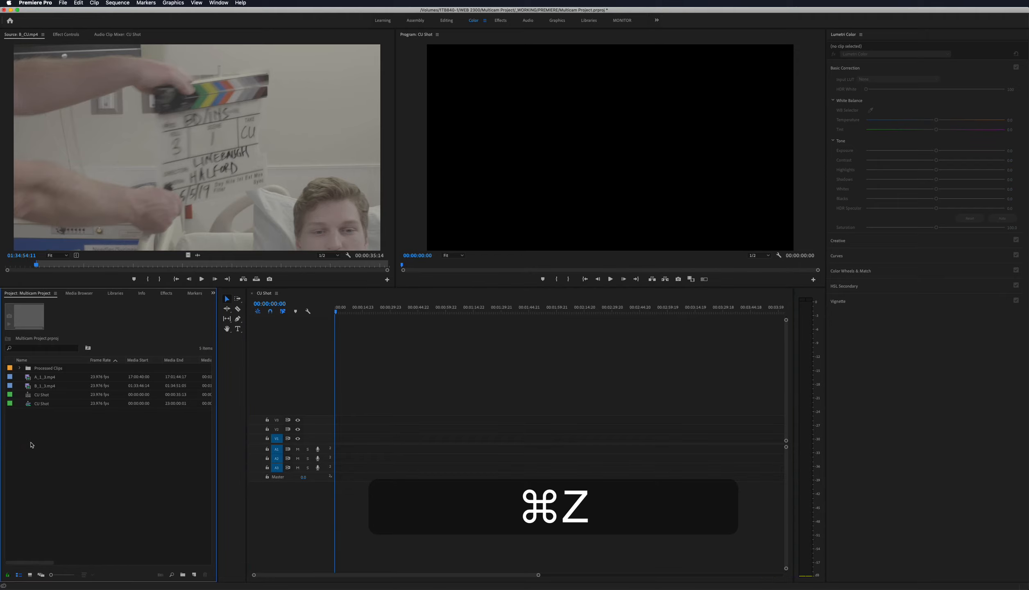
Step: Open the CU Shot multicam source sequence itself in the timeline to show its stacked camera tracks
click(36, 396)
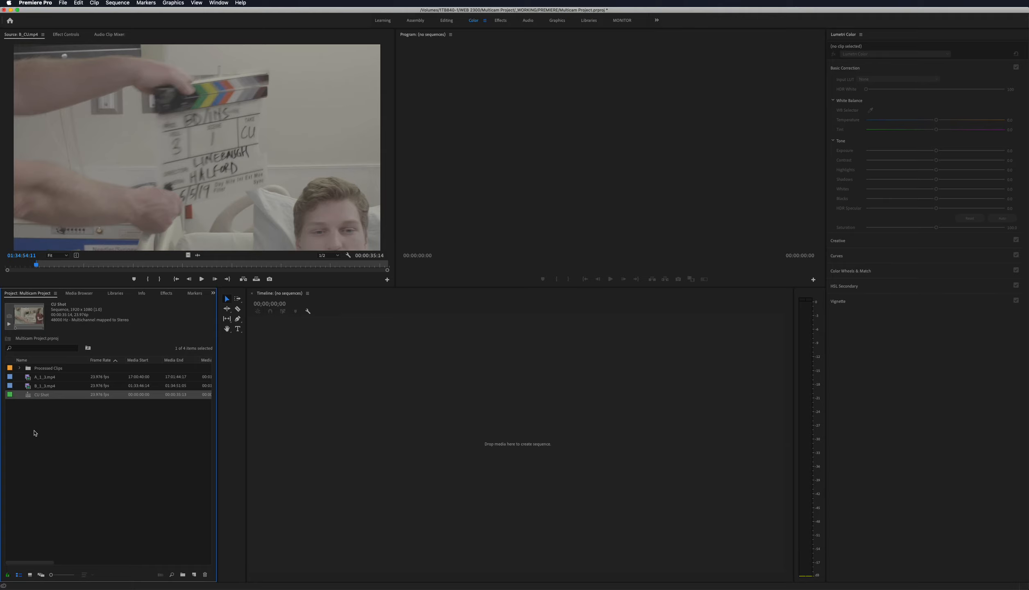
right_click(28, 398)
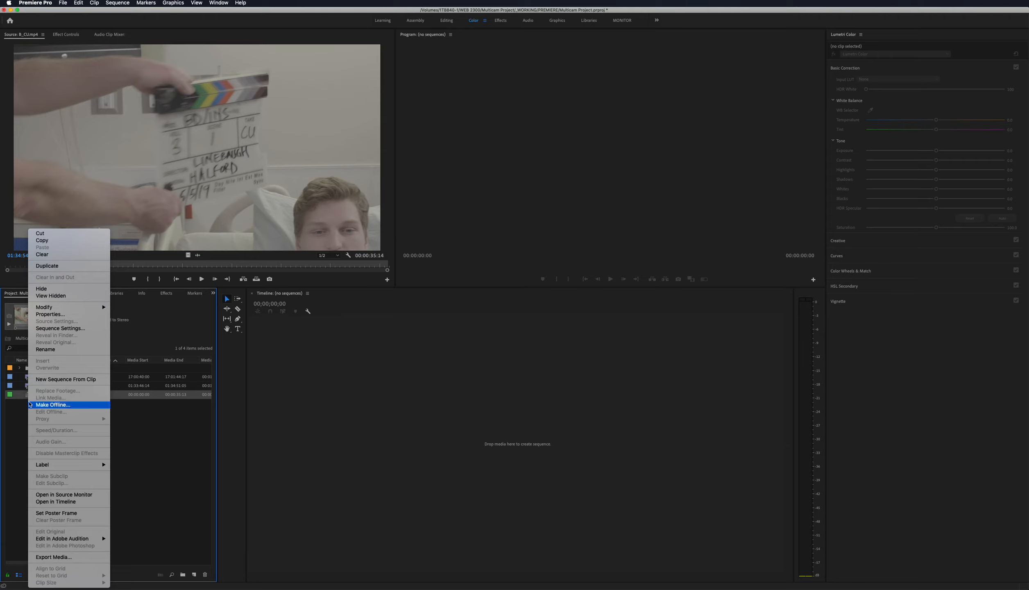
click(48, 502)
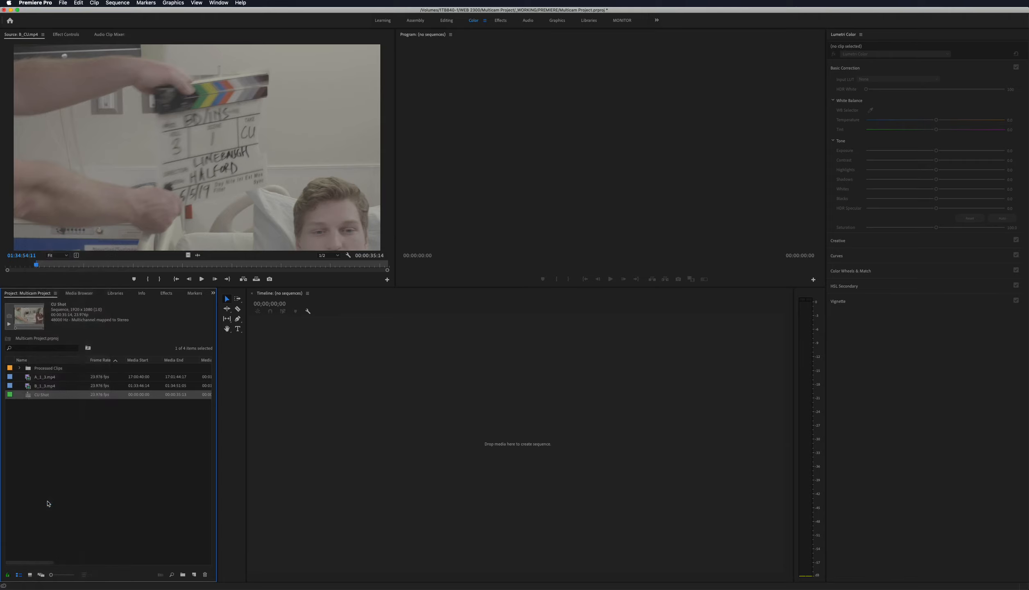
click(363, 422)
key(equal)
key(equal)
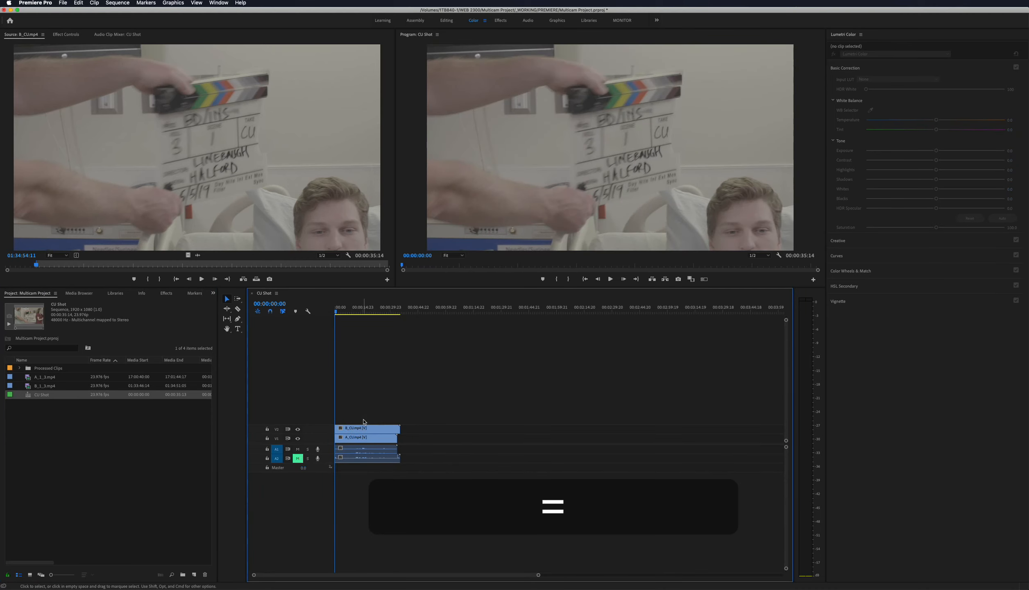
key(super+equal)
key(super+equal)
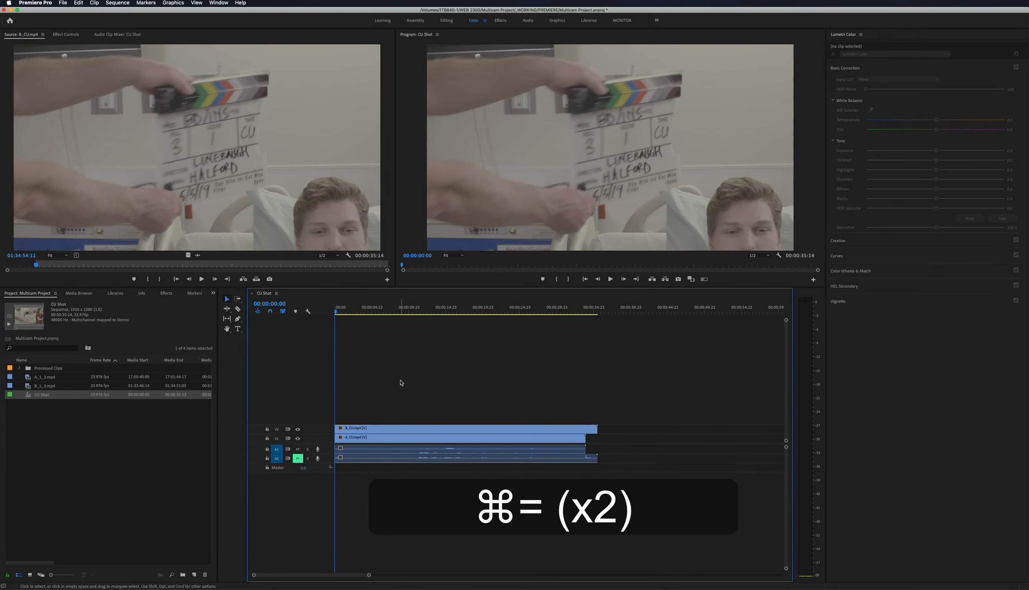
Step: Inspect the A_CU.mp4 and B_CU.mp4 clips inside CU Shot and close the sequence
click(368, 436)
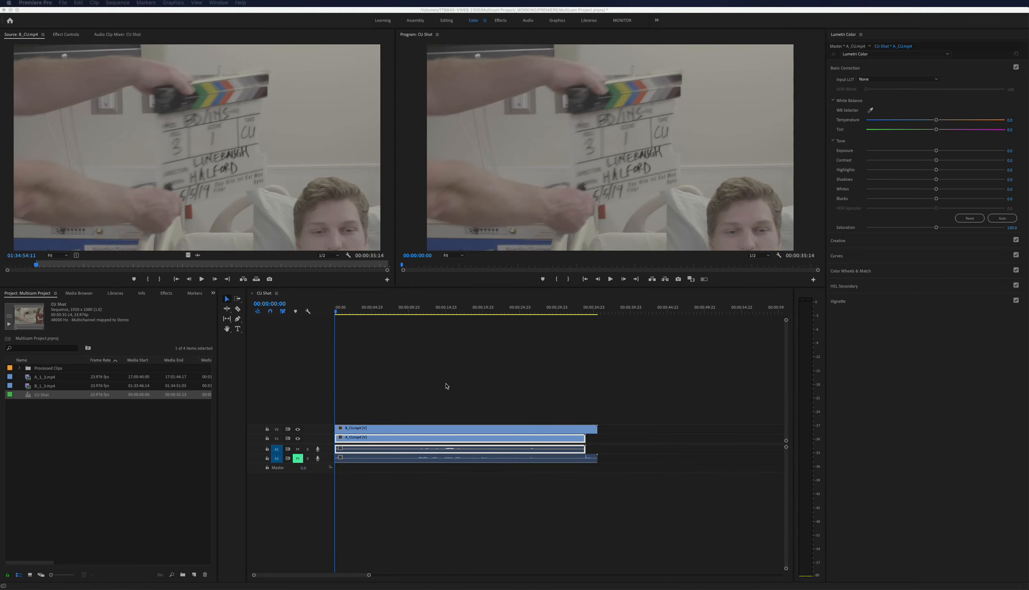
click(405, 387)
click(381, 433)
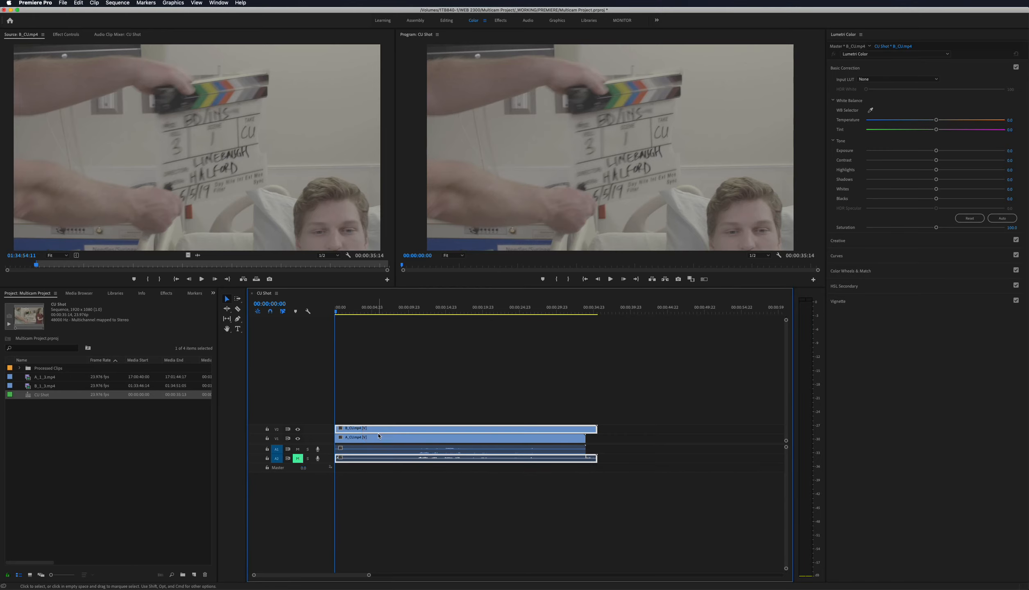
click(381, 438)
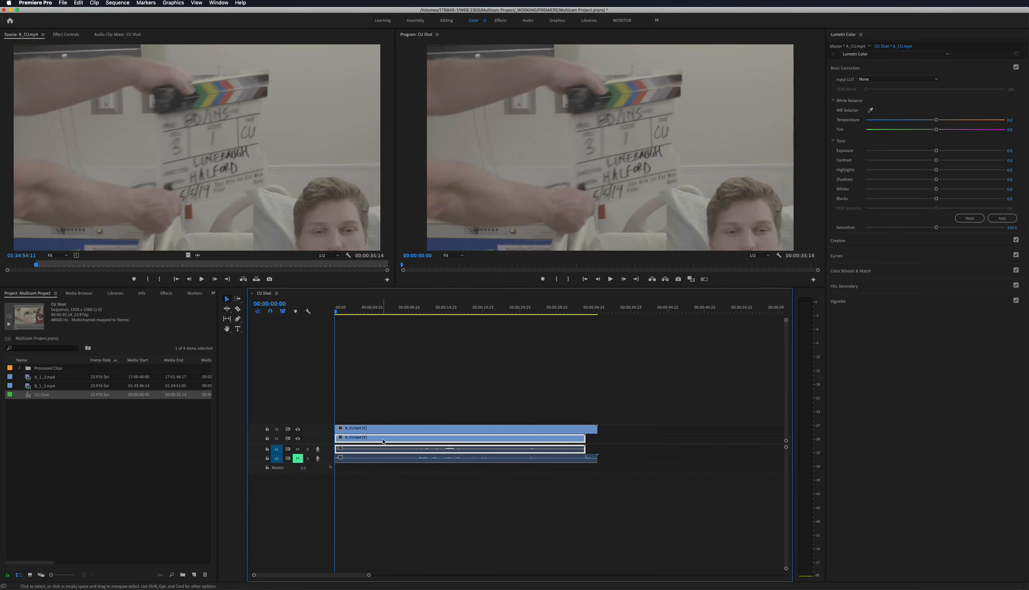
click(381, 414)
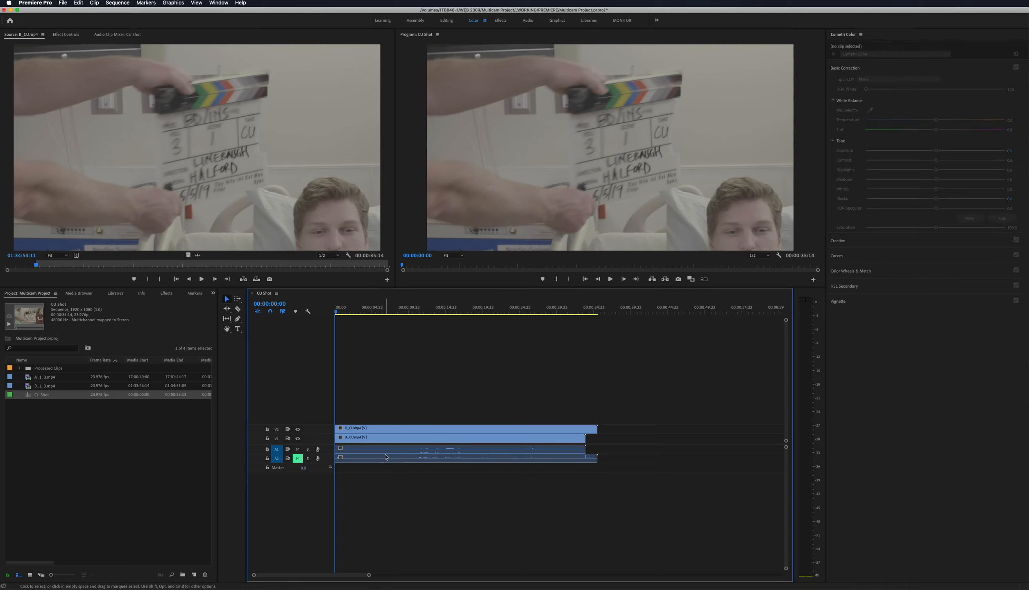
click(252, 293)
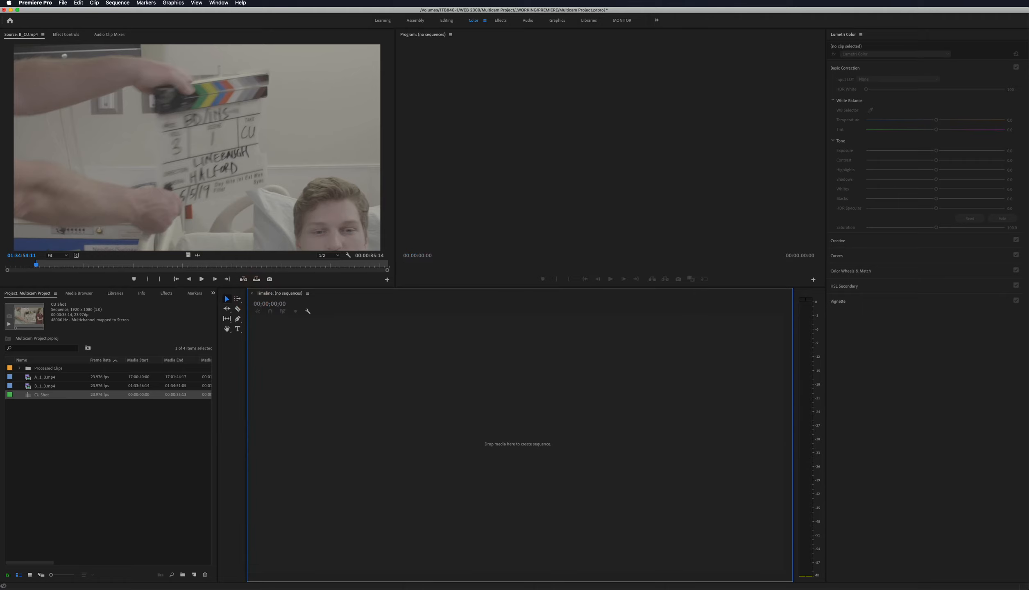
click(56, 416)
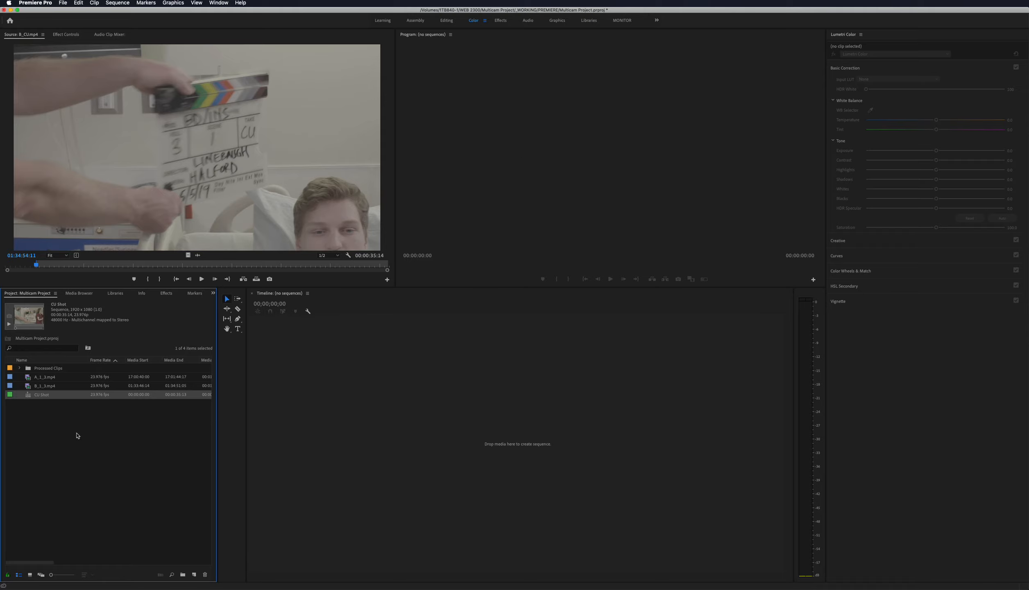
Step: Open A_1_3.mp4 in the Source Monitor and play its opening slate to check the clap
click(31, 377)
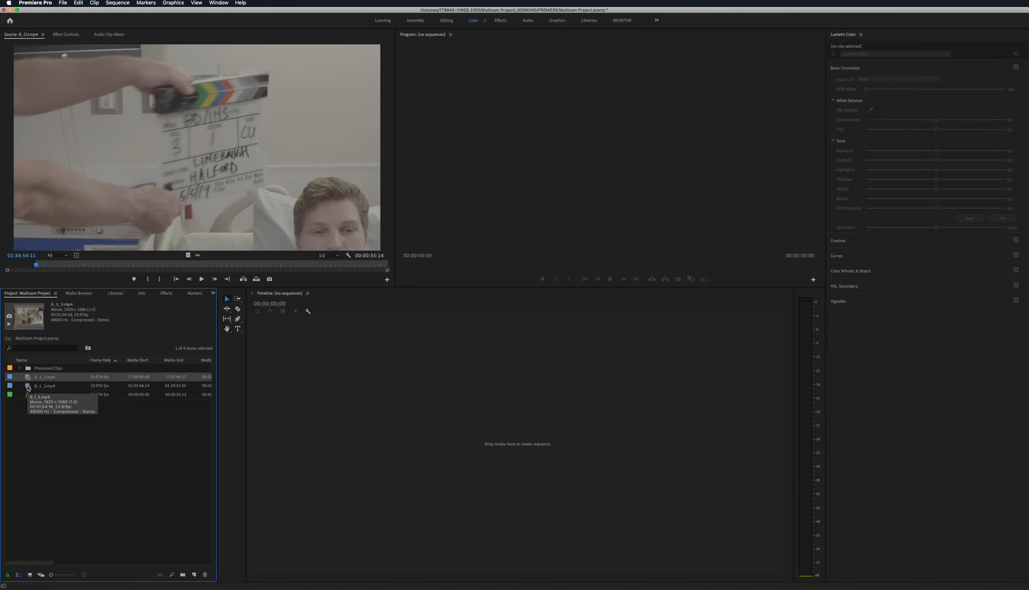
double_click(28, 378)
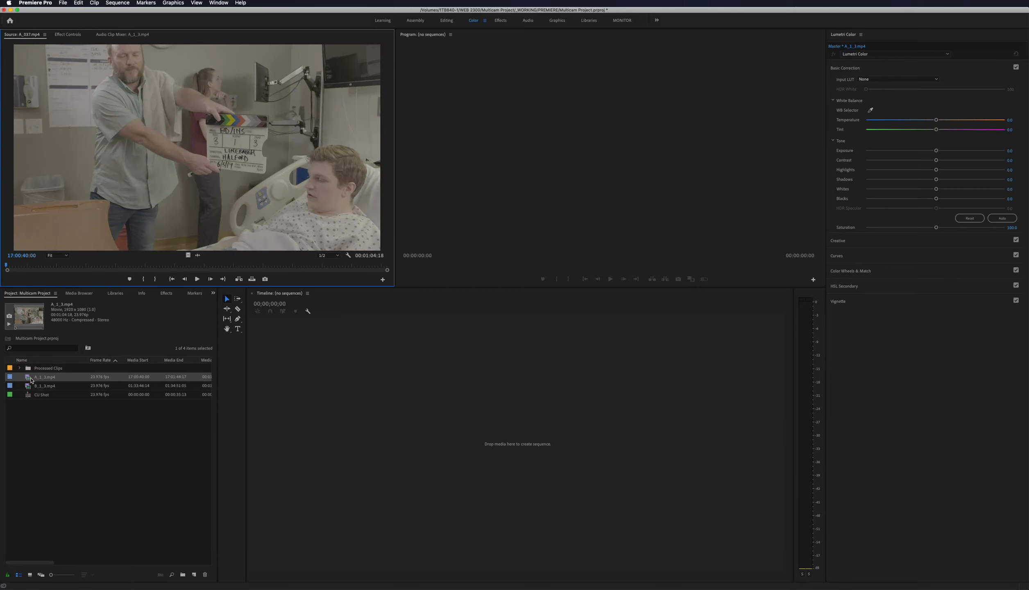
click(22, 267)
mouse_move(23, 266)
mouse_down()
mouse_move(46, 263)
mouse_move(19, 263)
mouse_up()
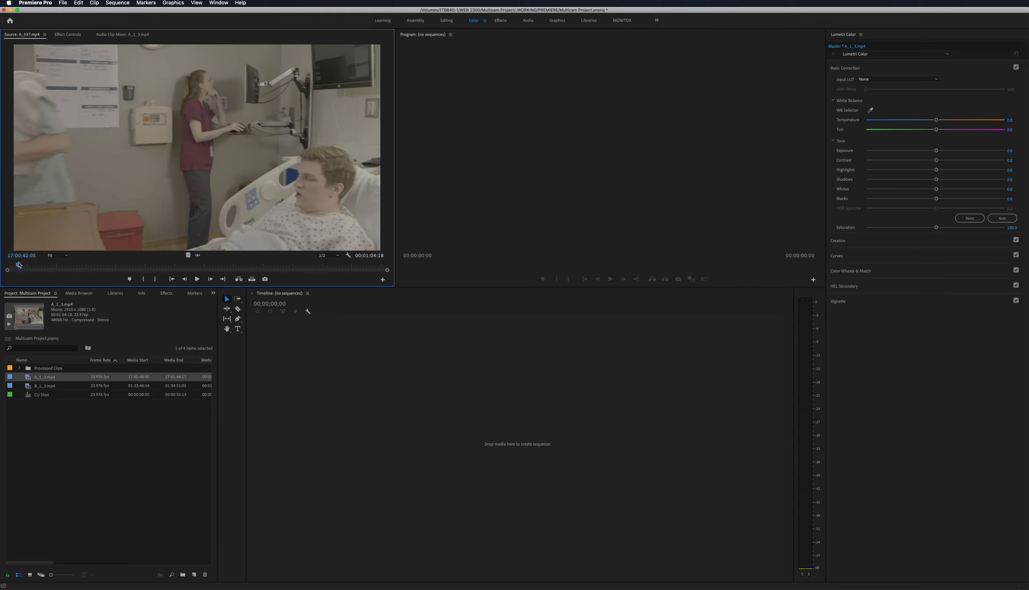
click(12, 265)
key(space)
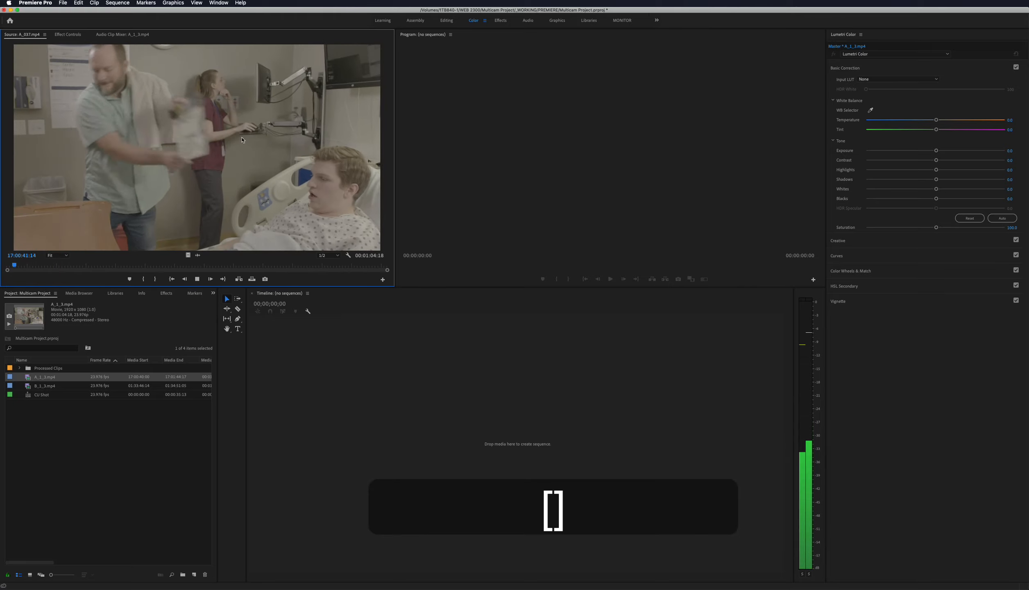
key(space)
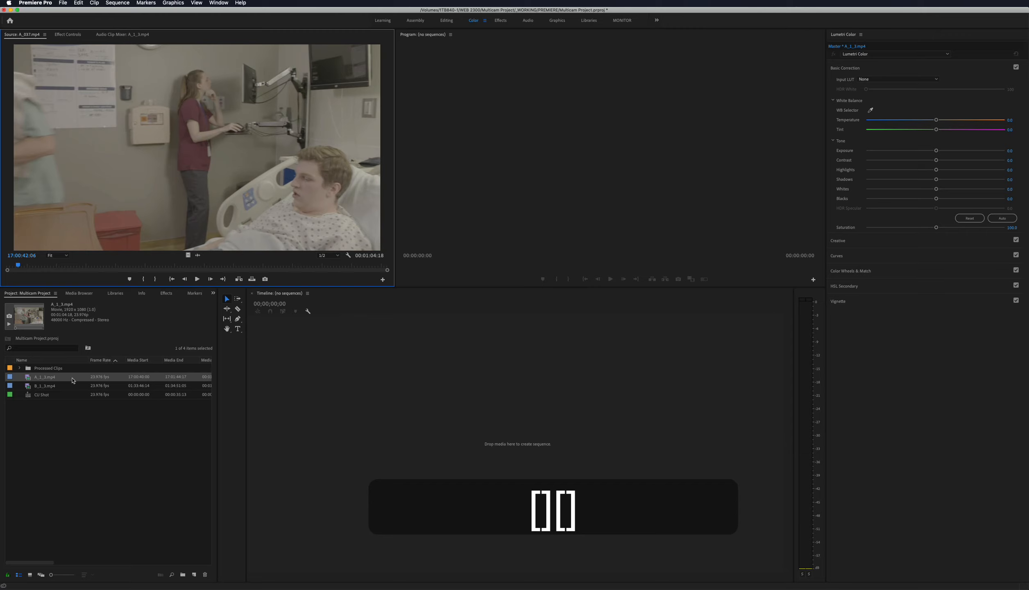
Step: Open B_1_3.mp4 in the Source Monitor, play past its opening slate and clear the project selection
double_click(29, 387)
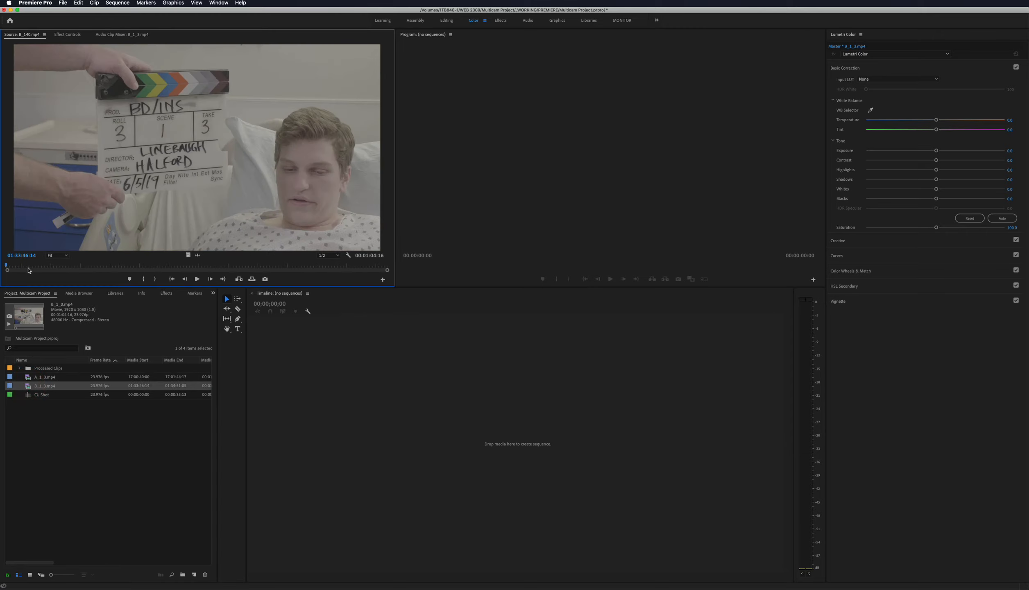
key(space)
key(space)
drag(28, 268, 20, 266)
key(space)
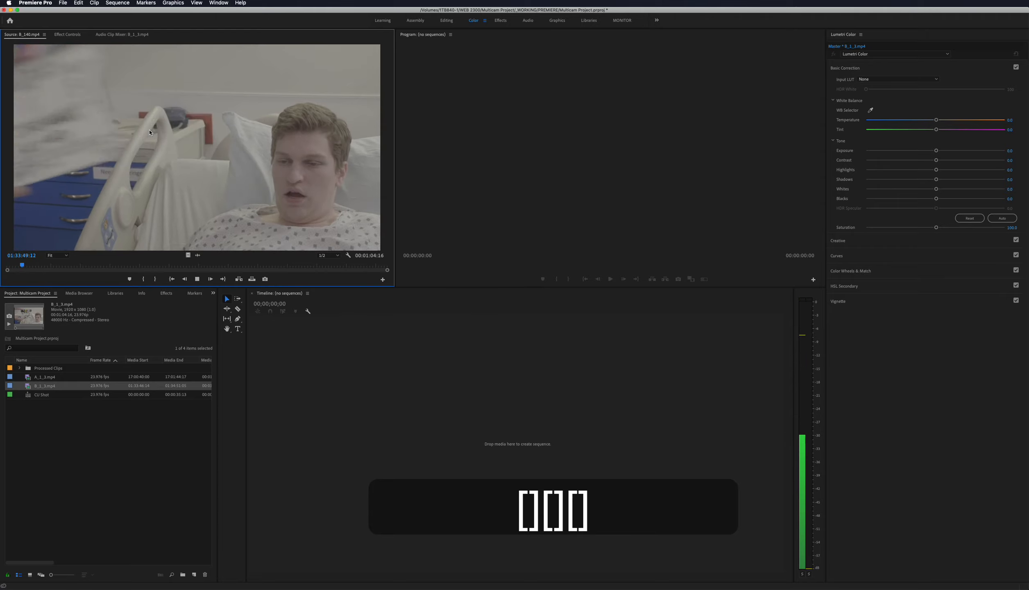
key(space)
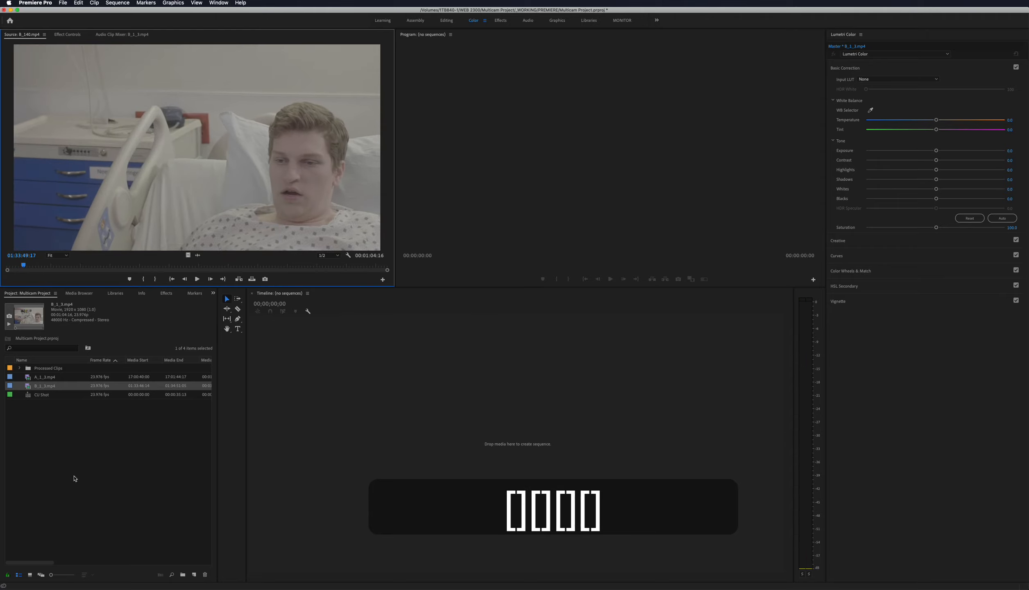
click(50, 431)
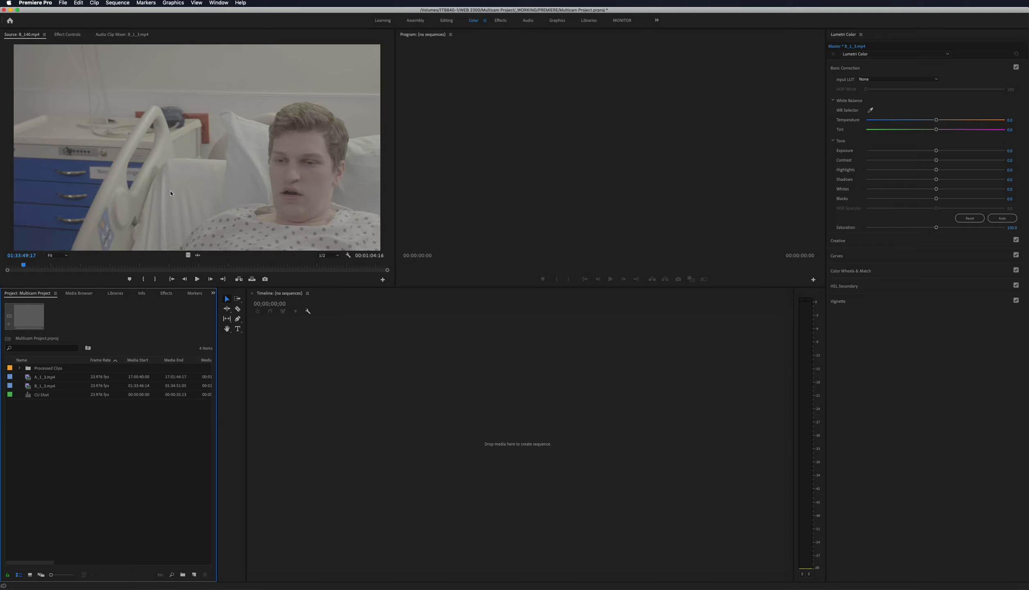
Step: Select A_1_3.mp4 and B_1_3.mp4 and start creating a multi-camera source sequence from them
click(28, 379)
shift+click(29, 387)
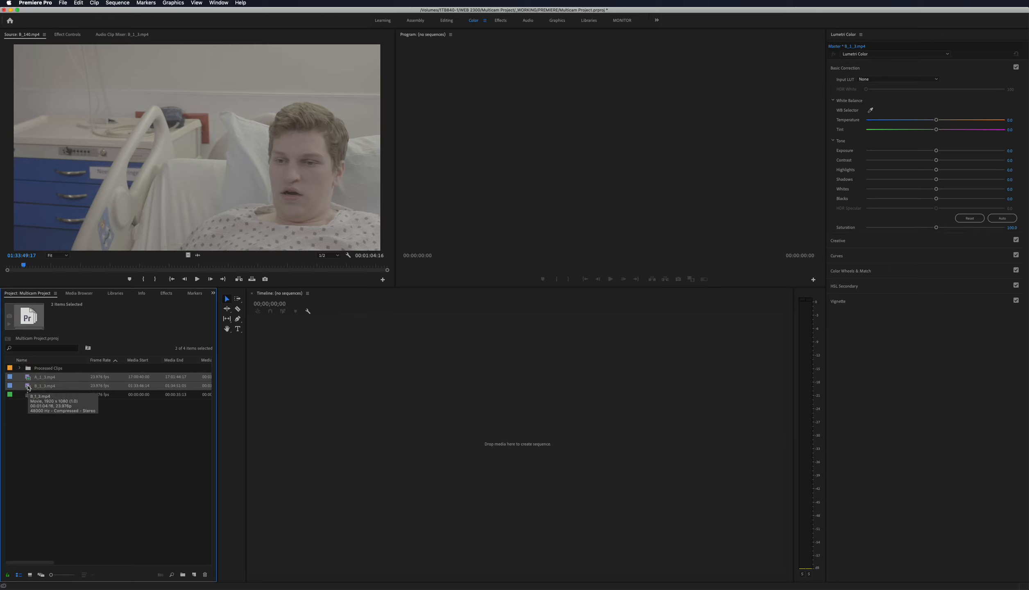
right_click(28, 387)
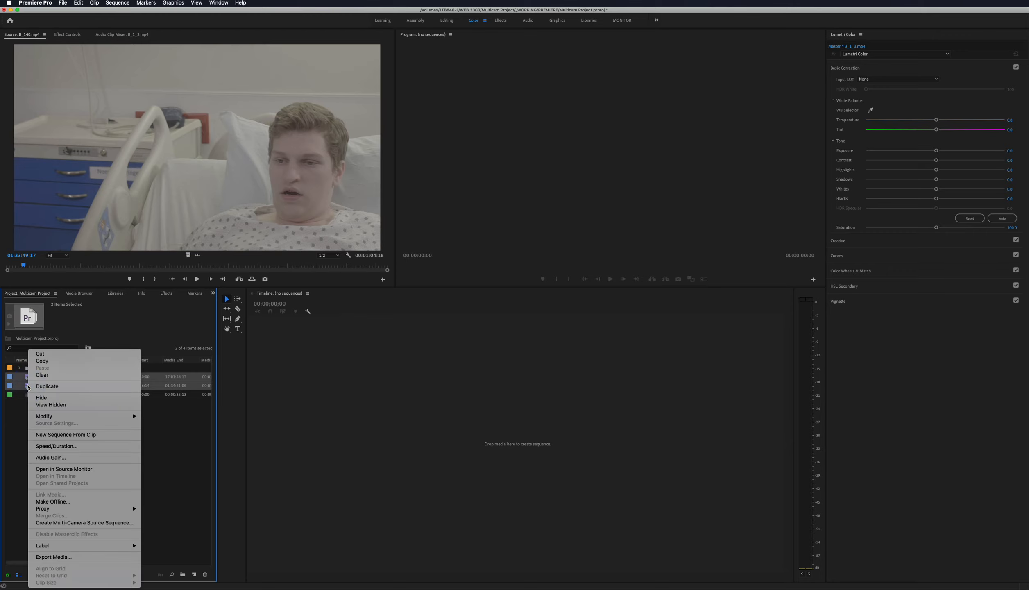
click(80, 523)
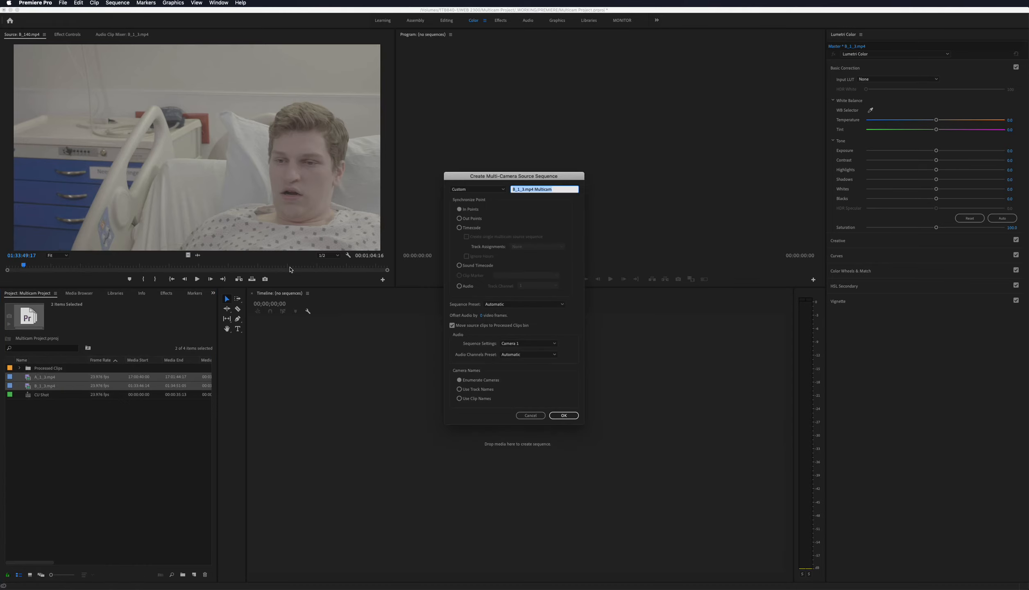
Step: Give the multi-camera source sequence the custom name Shot 3
drag(554, 190, 490, 188)
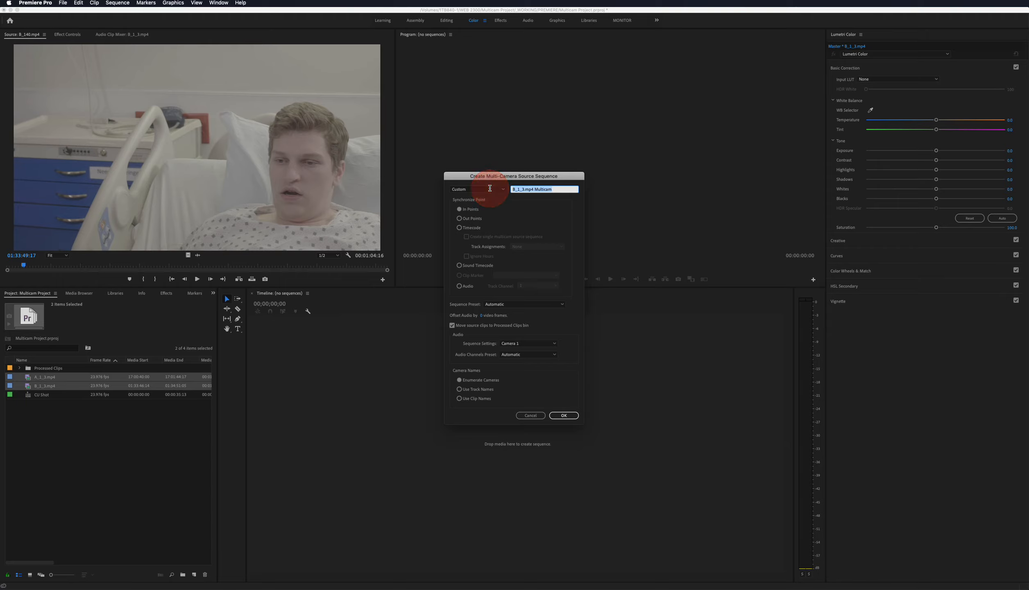
text(Shot 4)
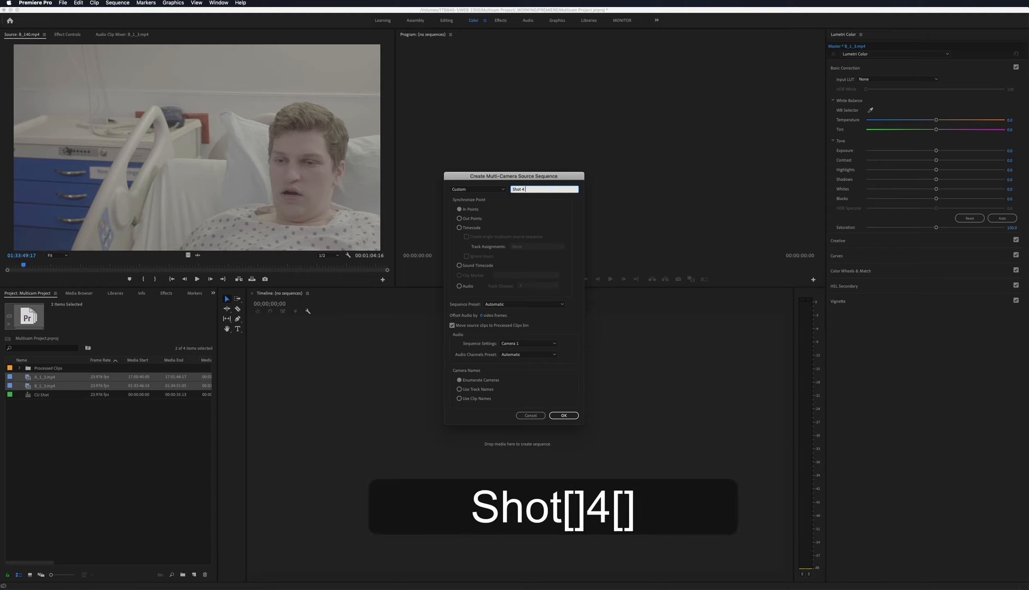
key(BackSpace)
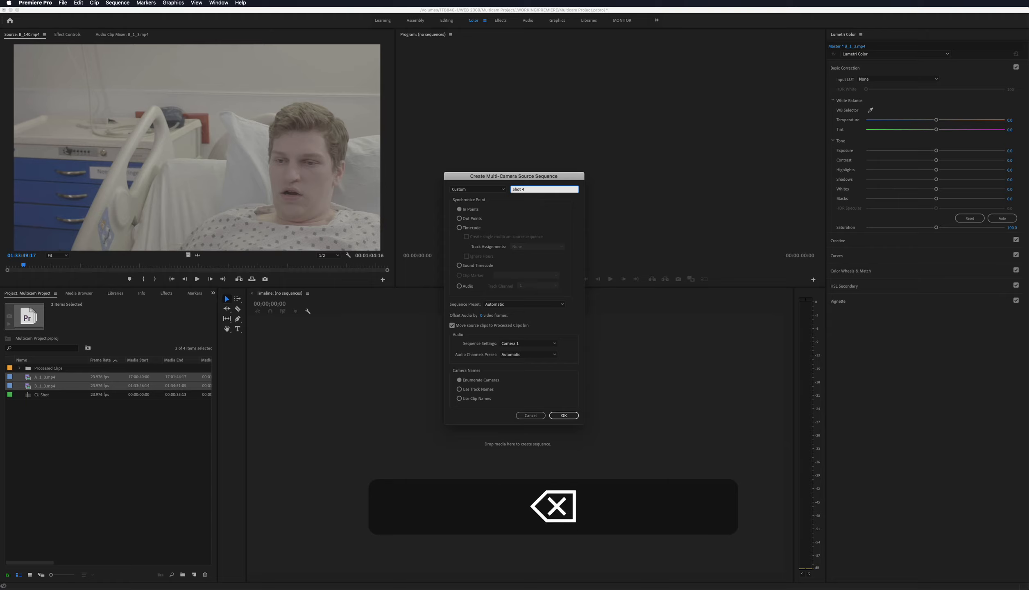
key(BackSpace)
text(4)
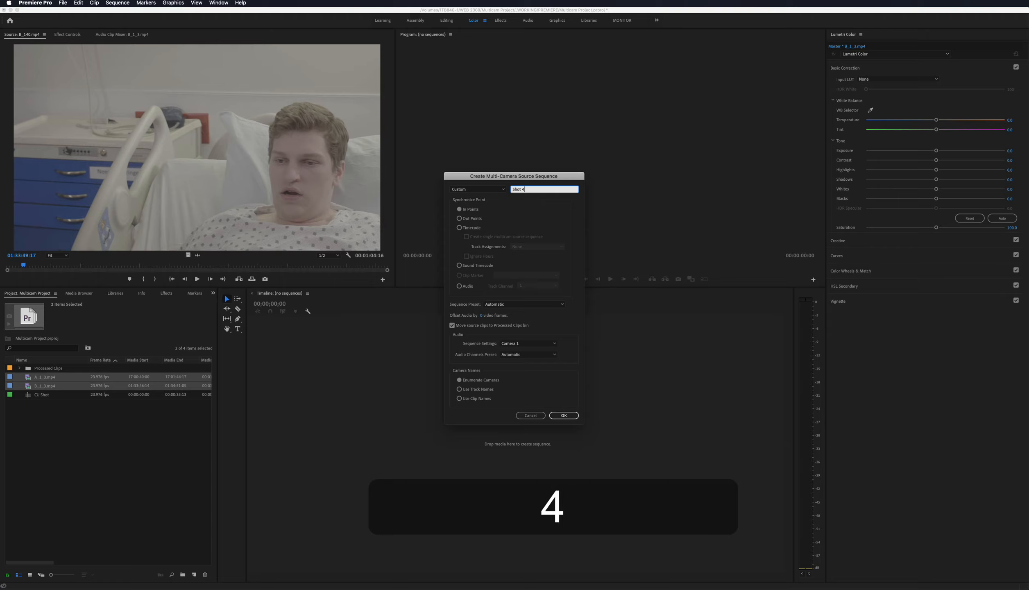
key(BackSpace)
key(BackSpace)
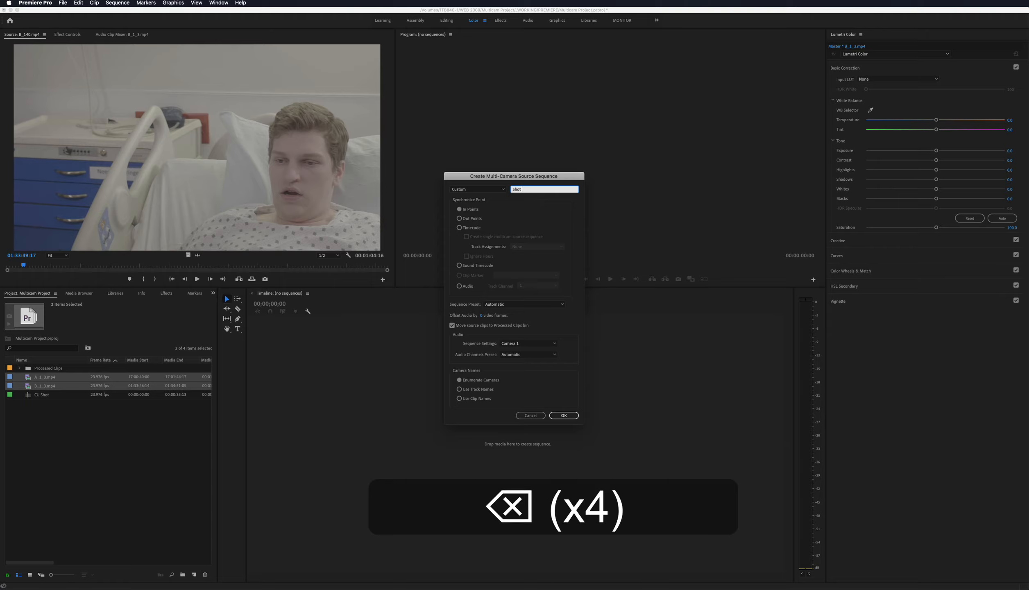
text(3)
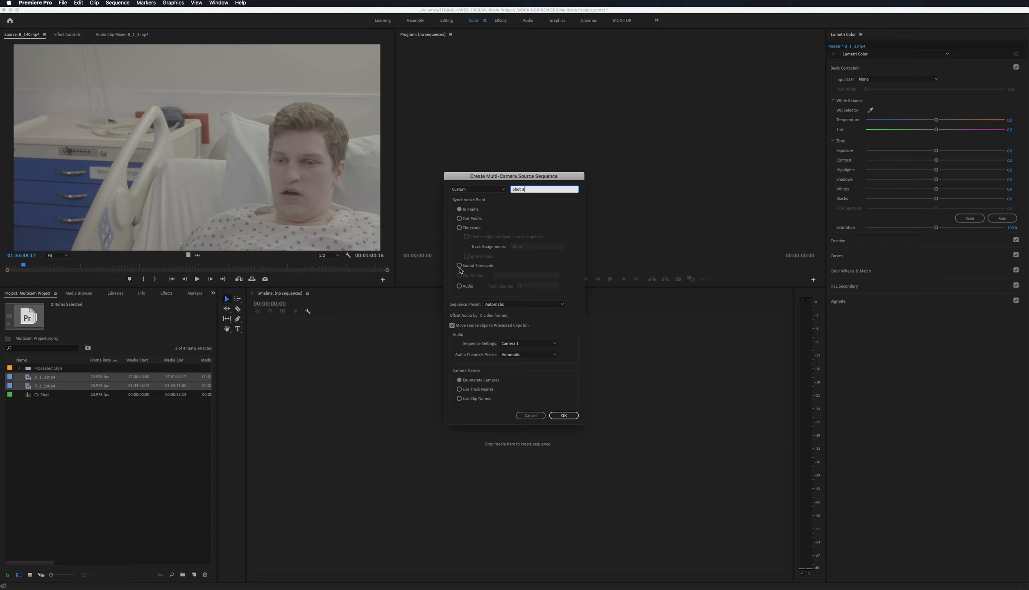
Step: Create the Shot 3 multi-camera source sequence synchronized by audio and open it in the timeline
click(459, 285)
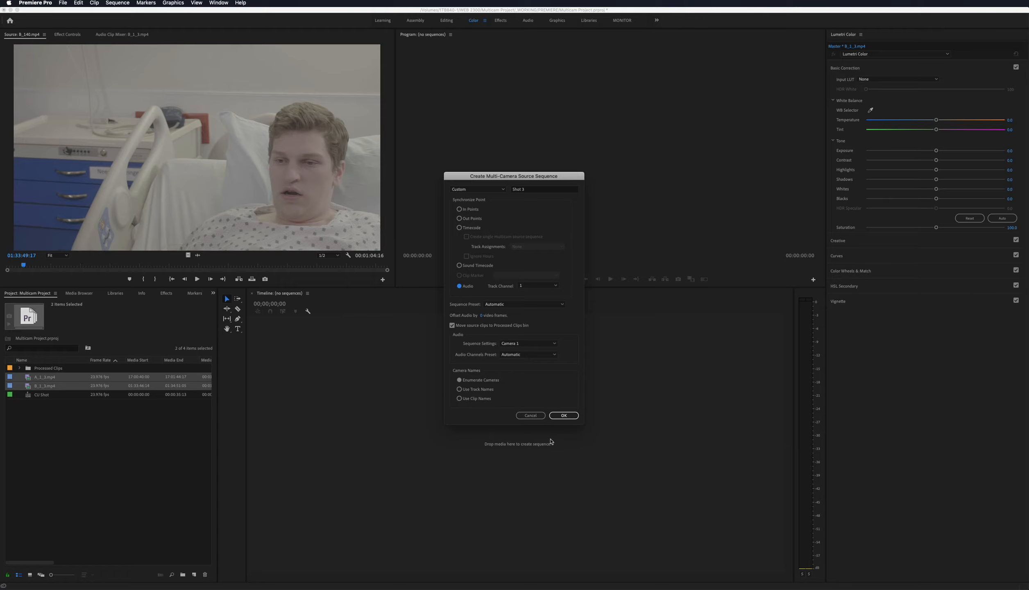
click(566, 416)
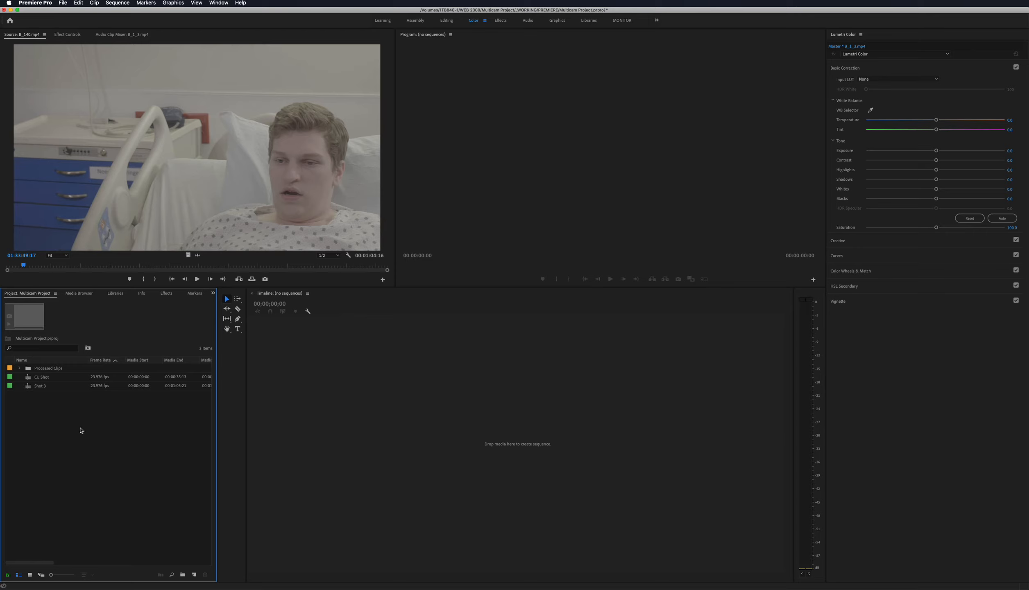
right_click(39, 387)
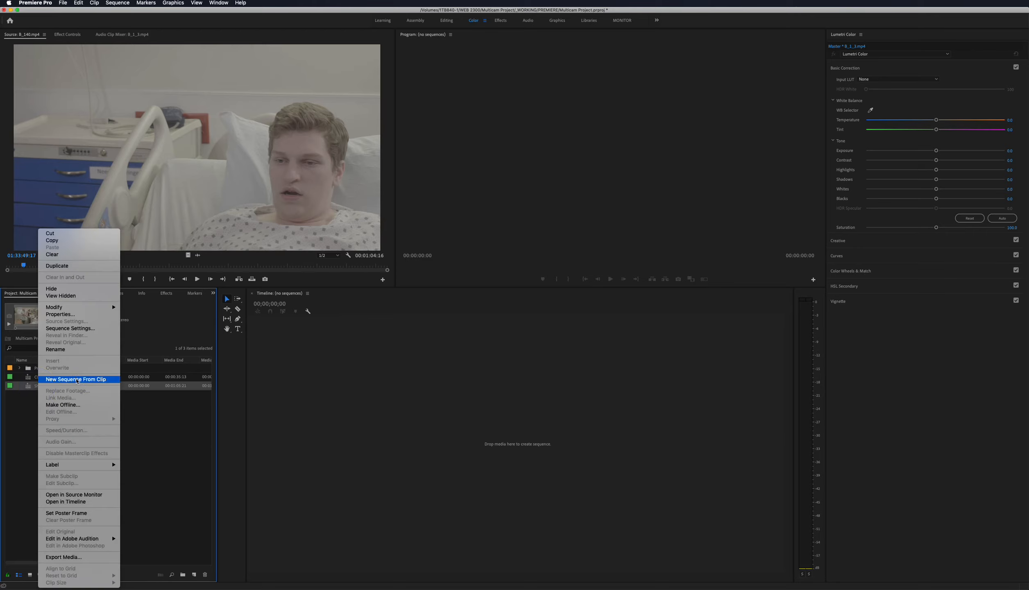
click(66, 502)
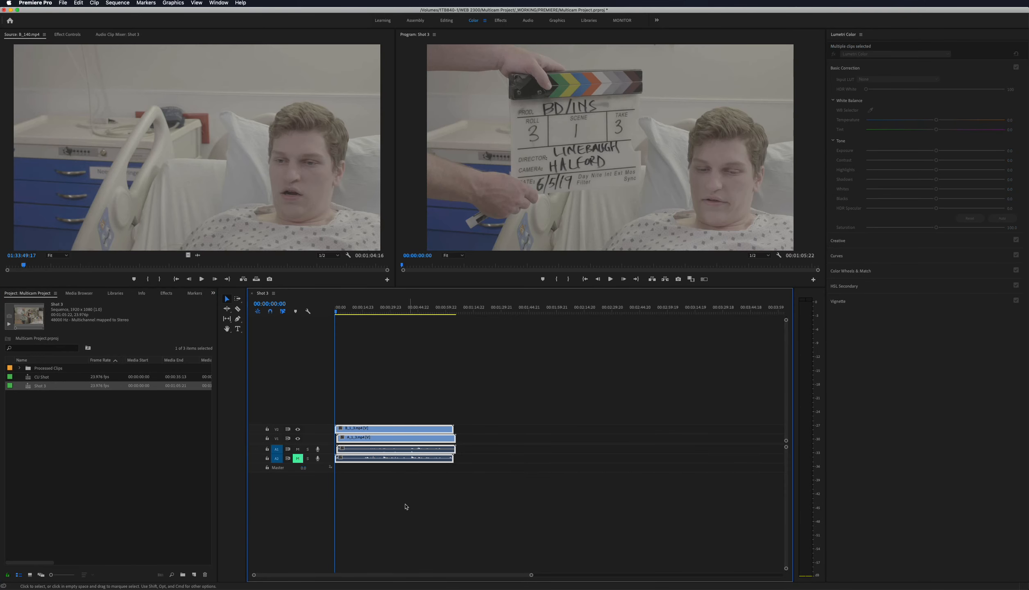
Step: Enlarge the audio tracks of Shot 3 and place the playhead near the first clap spike at 00:00:02:14
drag(309, 462, 314, 479)
click(341, 310)
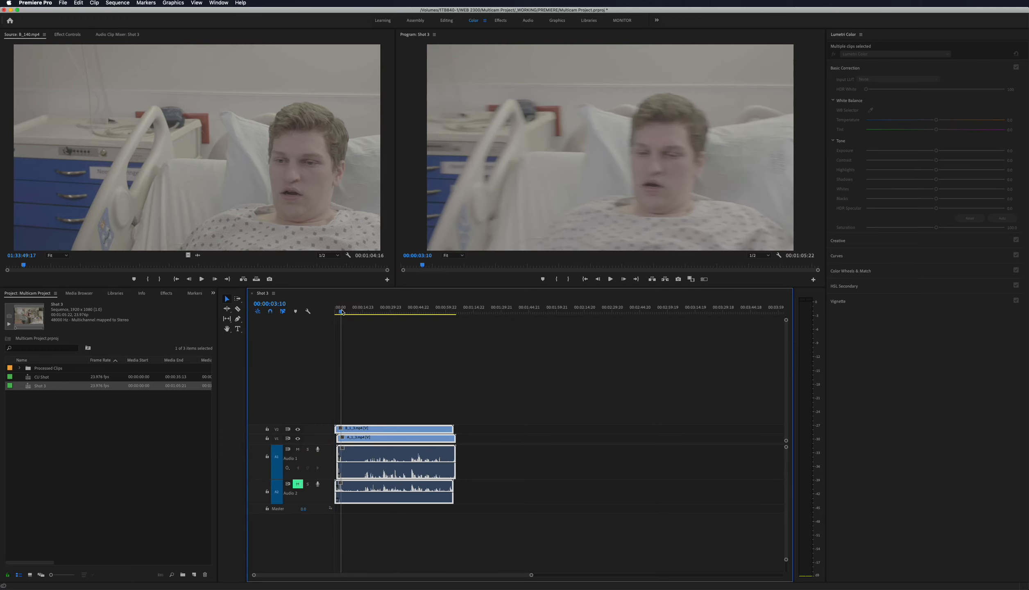
key(equal)
key(equal)
key(equal)
key(equal)
key(equal)
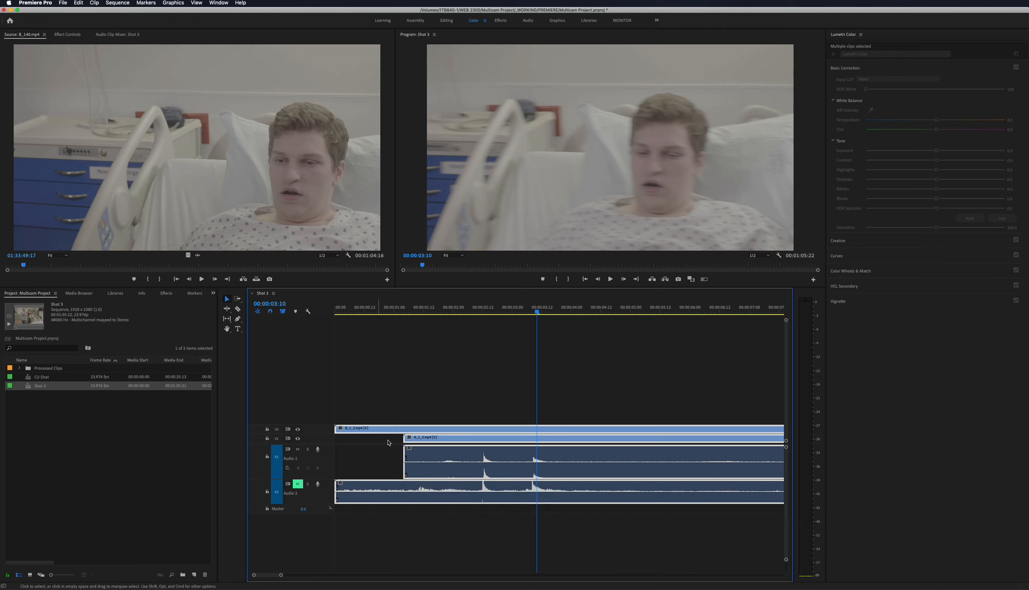
click(474, 396)
click(487, 312)
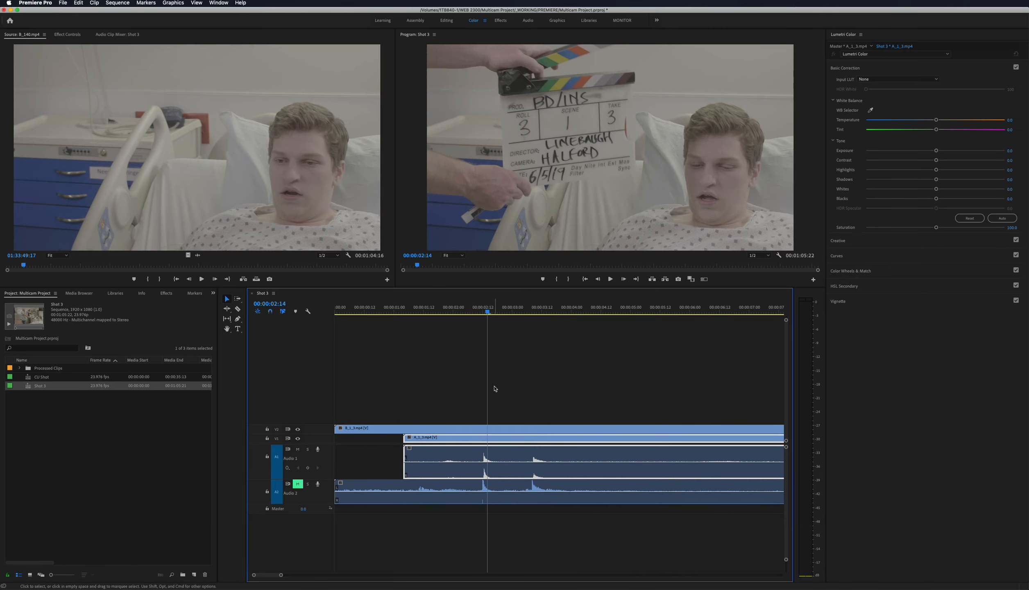
Step: Compare the camera A and B audio waveforms along the whole Shot 3 sequence
key(equal)
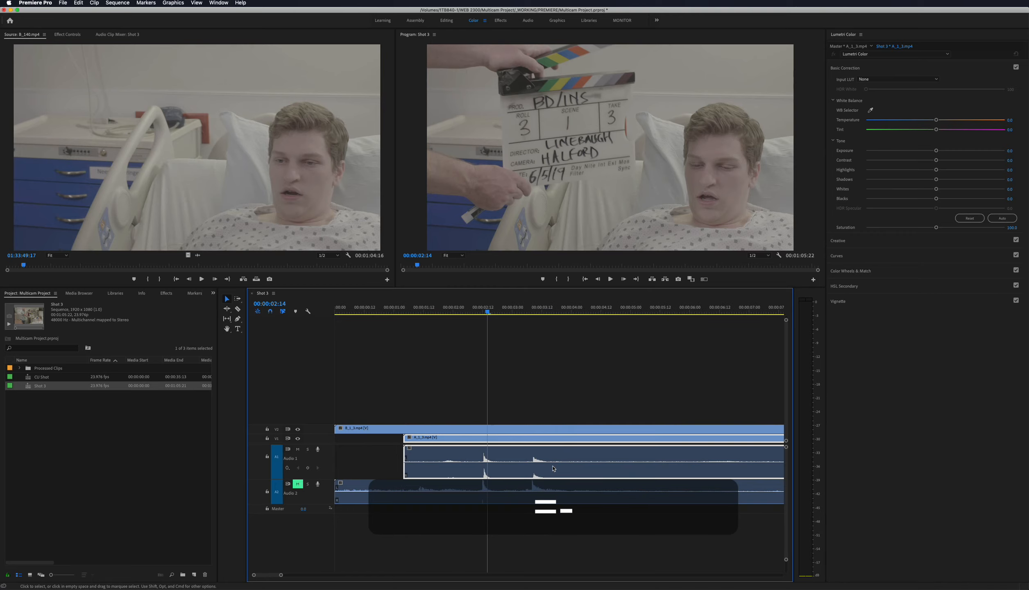
key(minus)
key(minus)
key(minus)
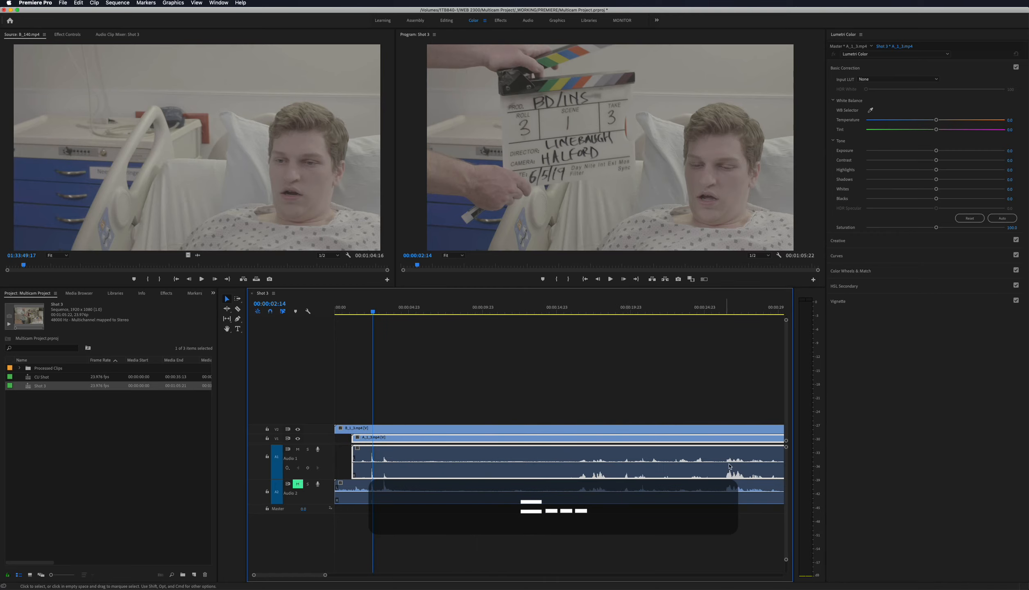
scroll(696, 471, down, 10)
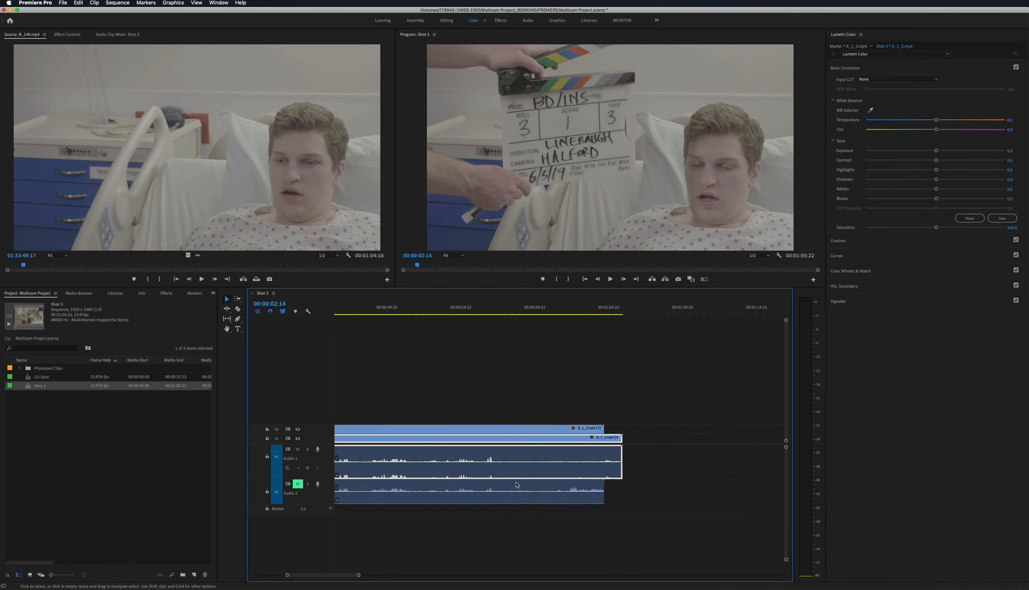
scroll(516, 484, up, 2)
scroll(446, 481, up, 10)
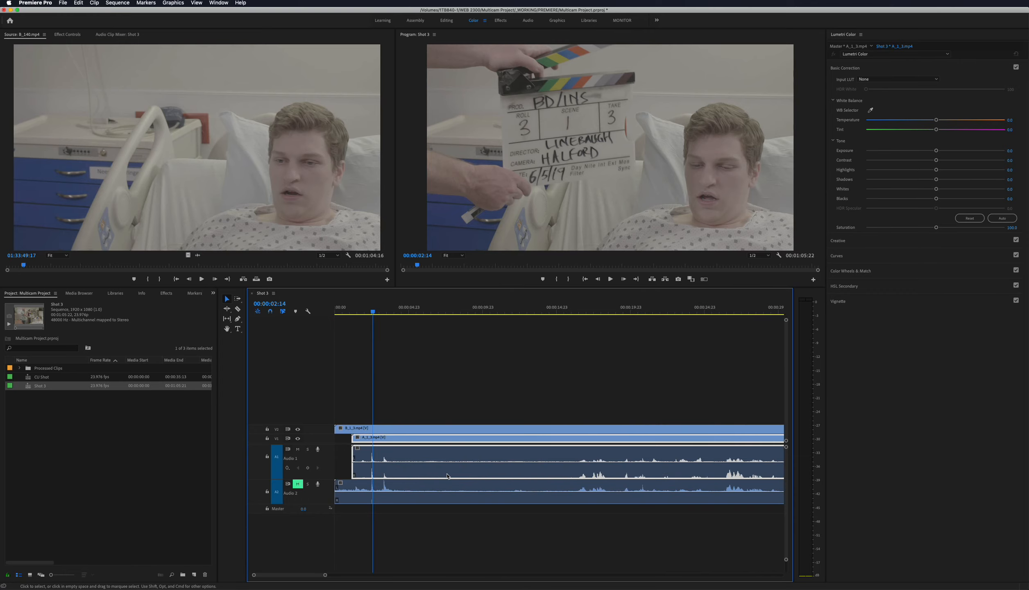
Step: Select the B_1_3.mp4 clip and advance two frames to 00:00:02:16 to find the frame where the slate closes
click(374, 431)
key(equal)
key(equal)
key(equal)
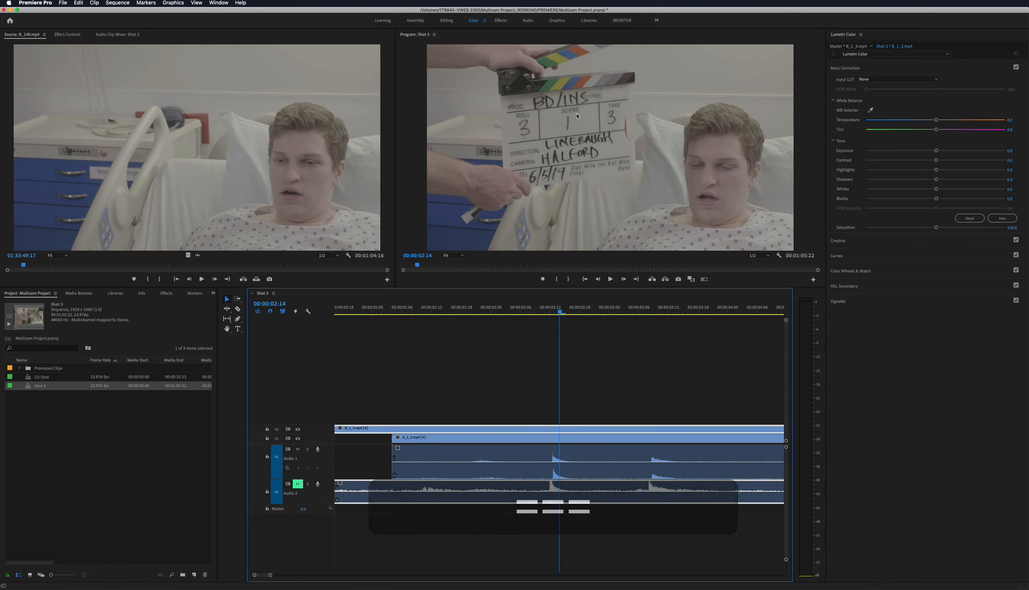
key(Right)
key(Right)
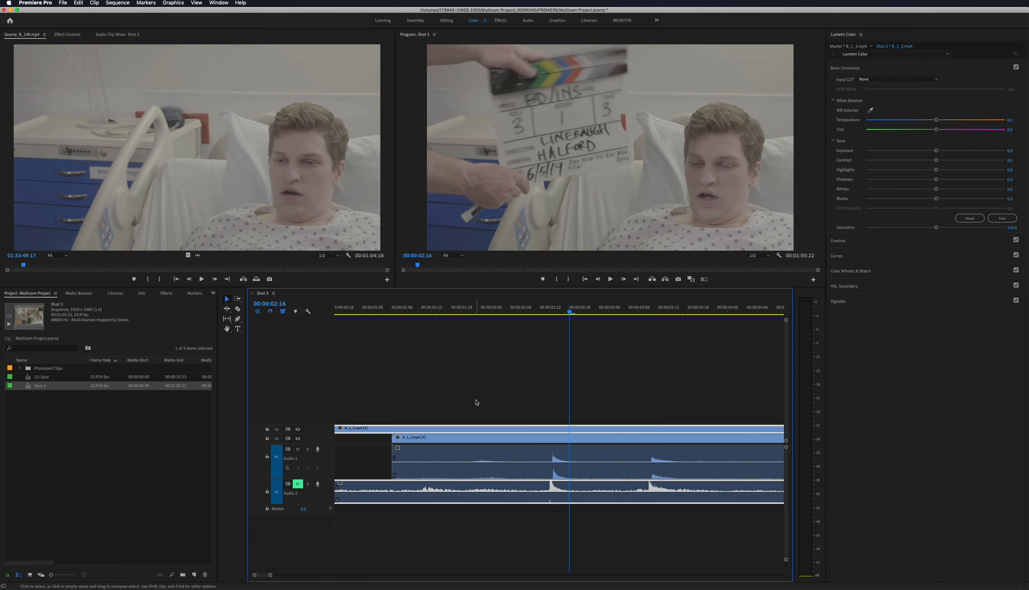
Step: Unlink the video of B_1_3.mp4 from its audio in the Shot 3 timeline
scroll(477, 405, up, 3)
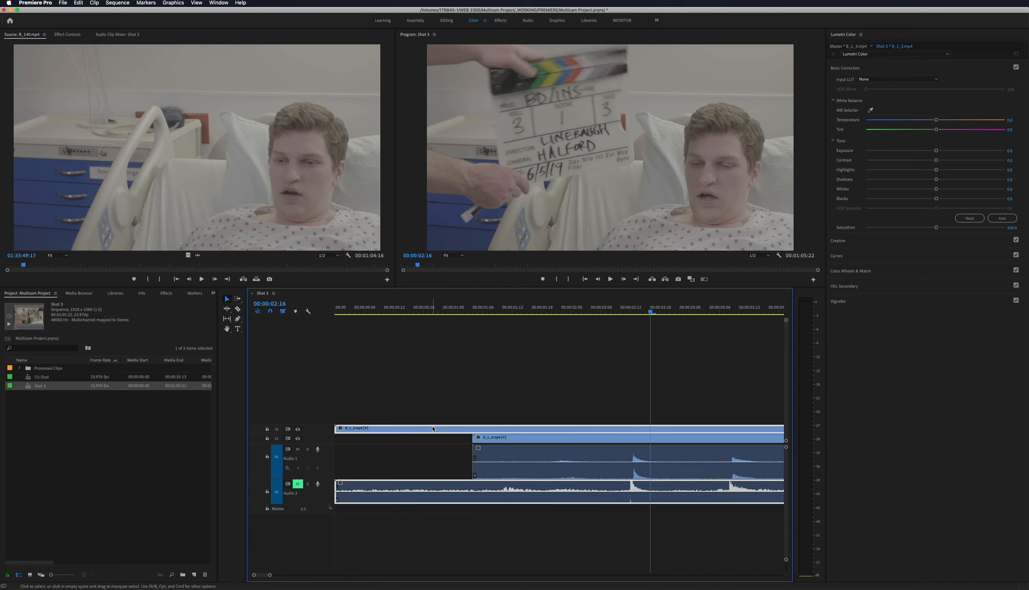
click(431, 401)
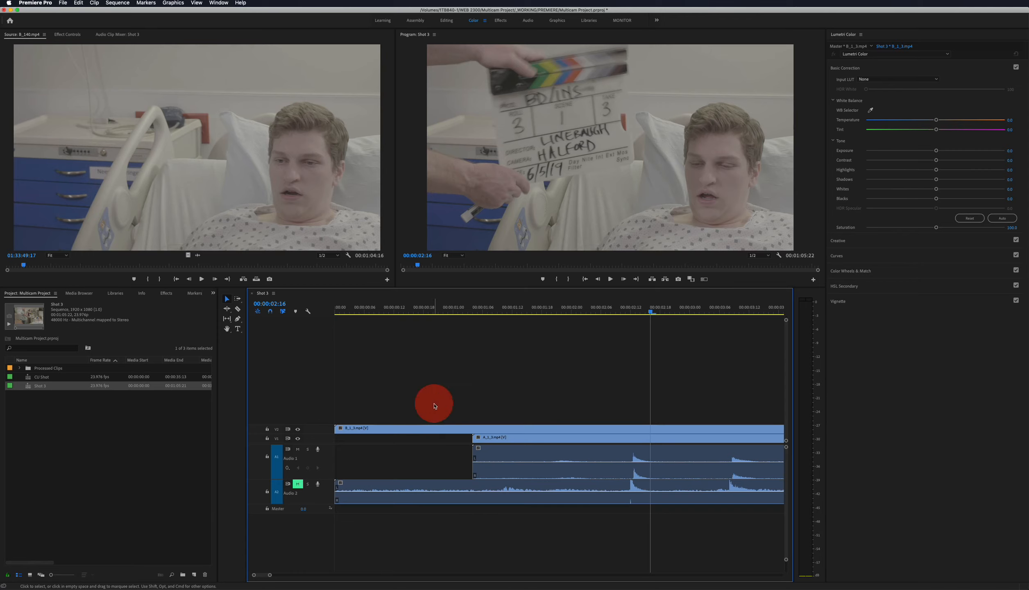
click(436, 428)
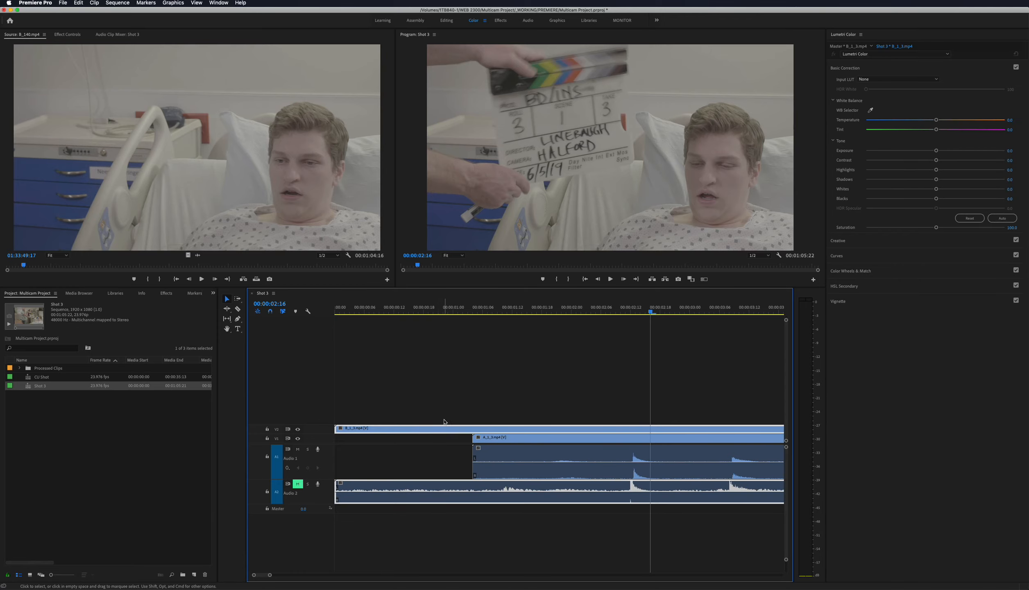
key(super+l)
click(448, 413)
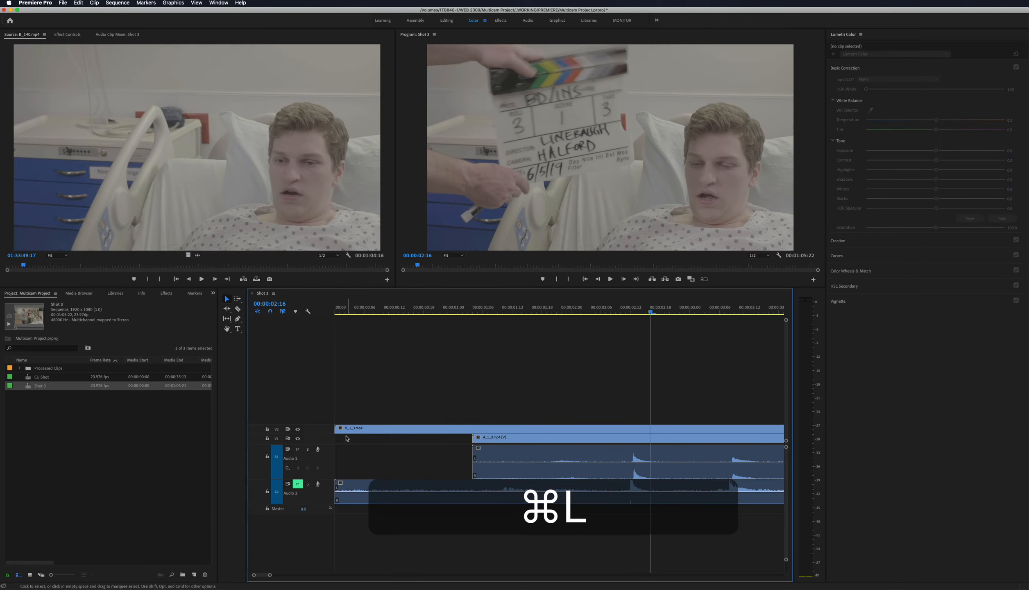
Step: Trim the start of B_1_3.mp4's video and shift it earlier so the slate closes on the audio spike at 00:00:02:12
drag(335, 428, 426, 432)
key(Left)
key(Left)
key(Left)
key(Left)
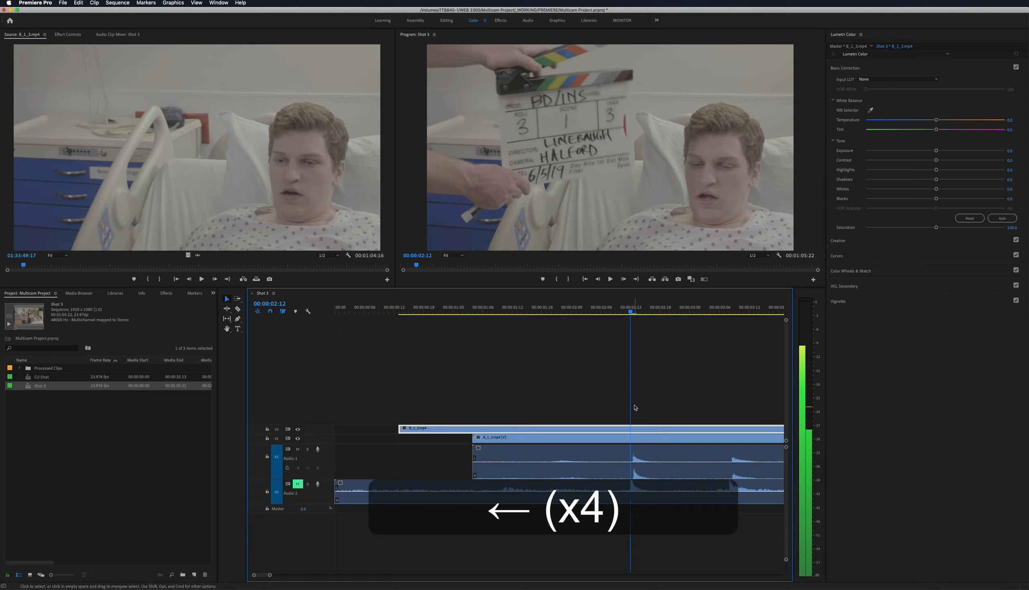
drag(650, 429, 647, 430)
drag(645, 430, 647, 431)
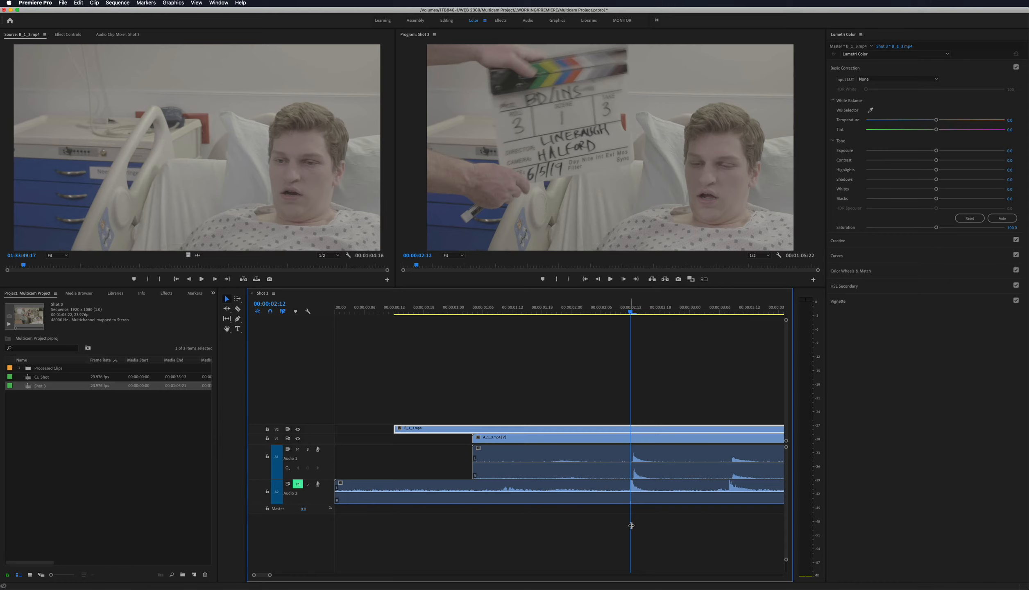
Step: Play Shot 3 past the slate to check the sync and make its video tracks taller
key(space)
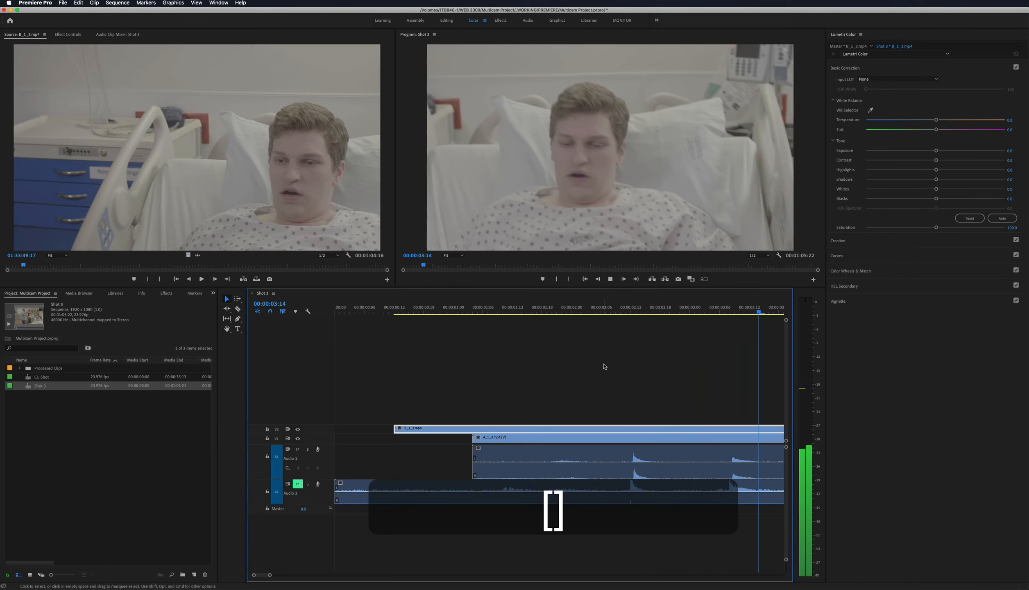
key(space)
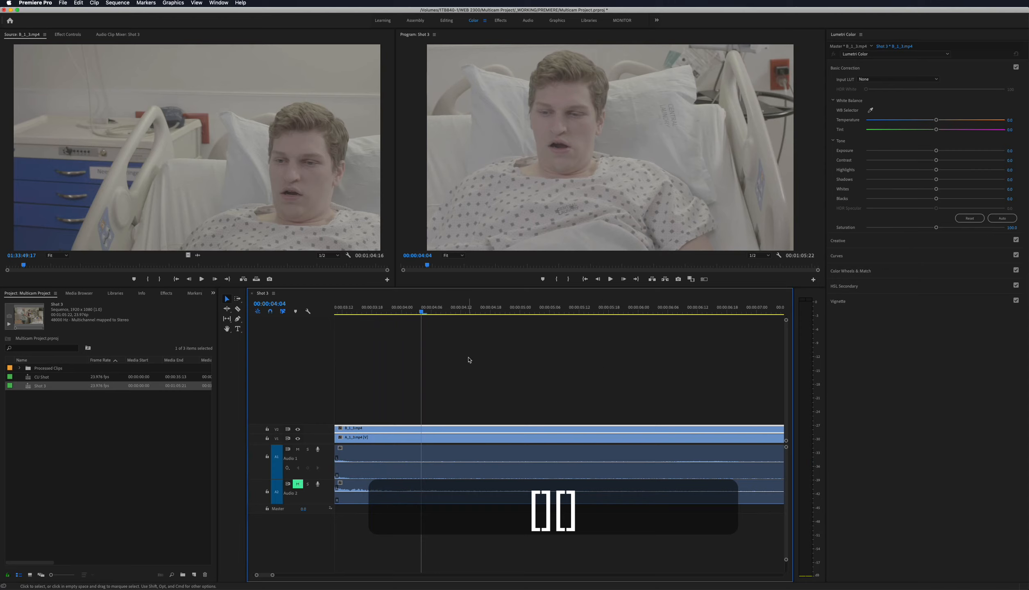
key(super+minus)
key(super+minus)
key(super+equal)
key(super+equal)
key(super+equal)
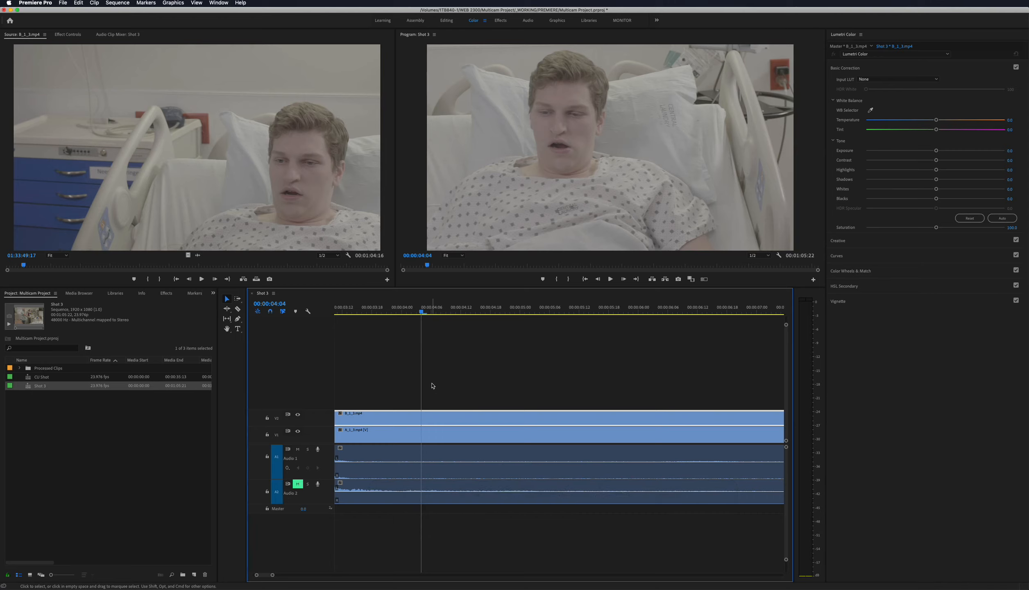
Step: Open the CU Shot sequence in the timeline and enlarge its audio tracks
click(62, 418)
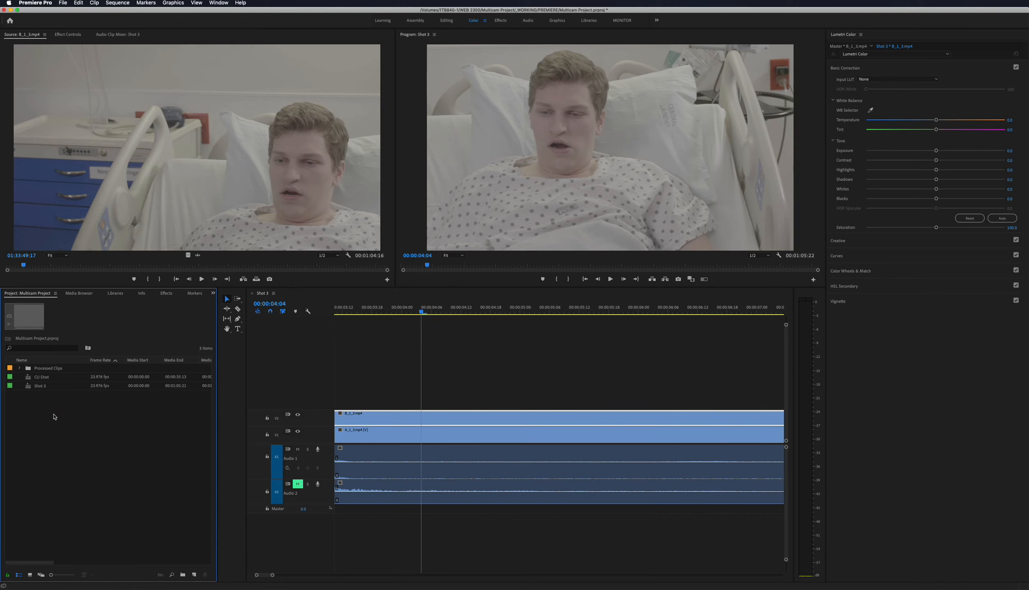
click(46, 379)
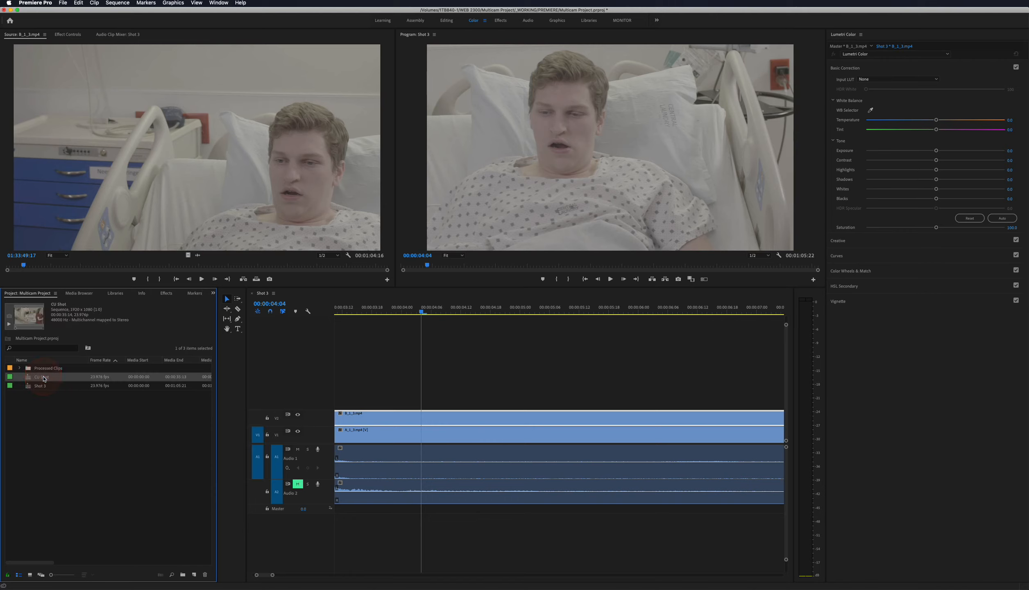
right_click(47, 380)
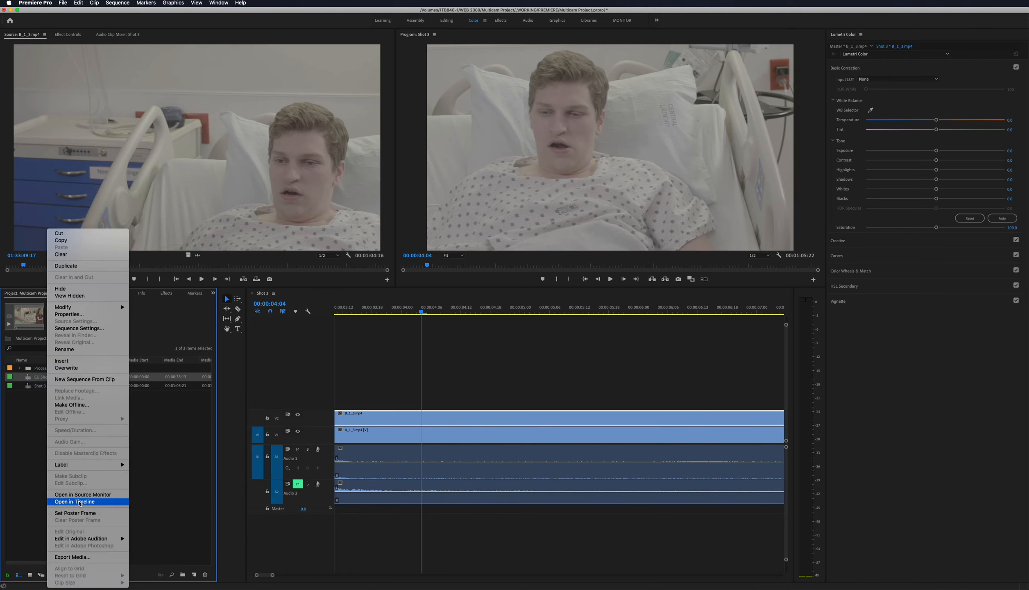
click(82, 502)
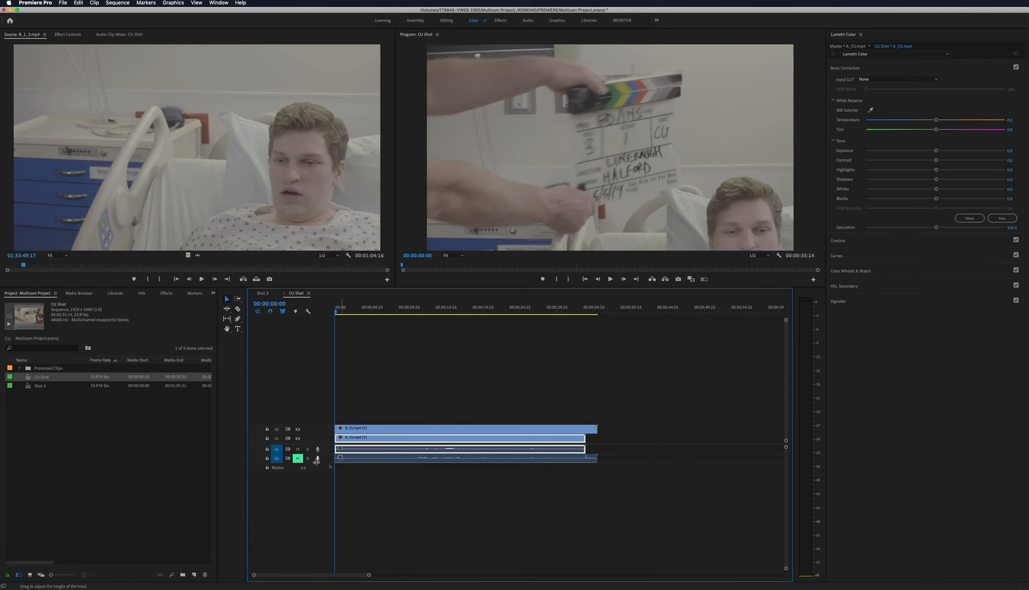
drag(323, 463, 326, 482)
Step: Examine the audio waveforms of both cameras at the start of CU Shot
key(equal)
key(equal)
key(equal)
key(equal)
key(equal)
key(equal)
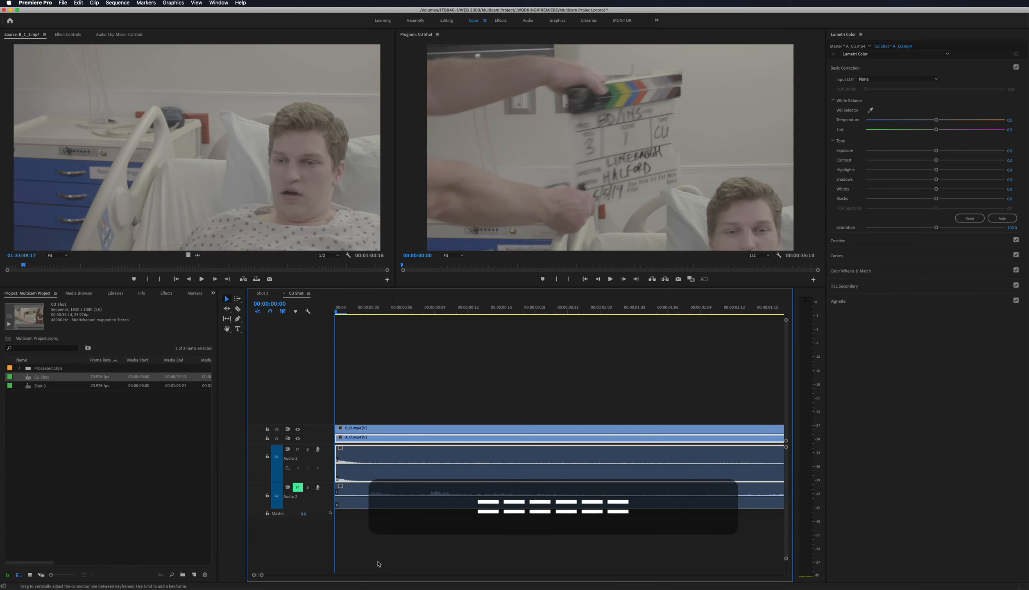
click(402, 548)
click(437, 492)
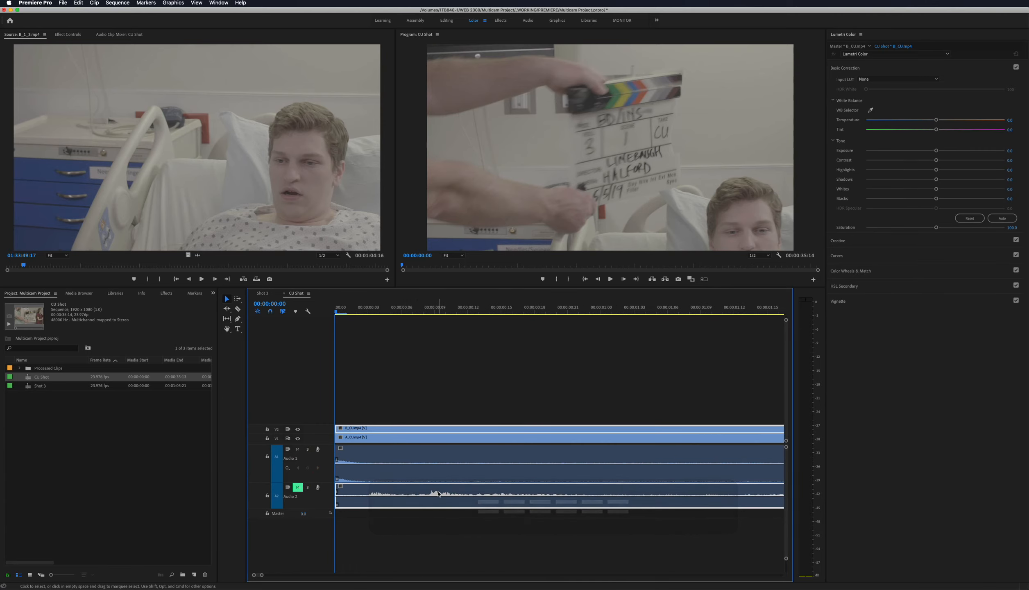
Step: Place the CU Shot playhead at 00:00:11:10, where the dialogue begins, and compare both cameras' waveforms there
scroll(442, 495, right, 5)
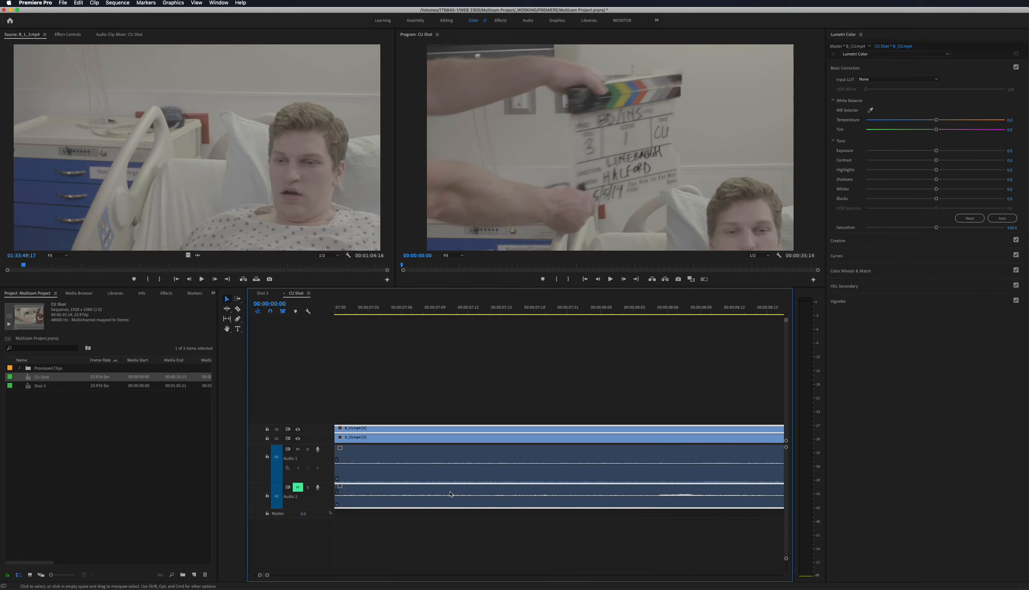
key(minus)
key(minus)
key(minus)
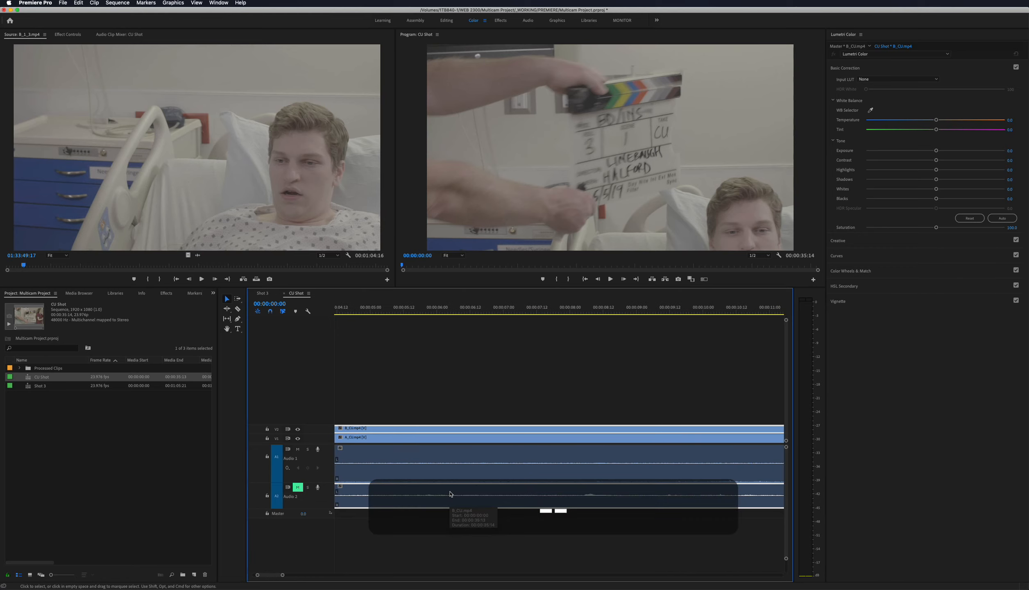
click(677, 309)
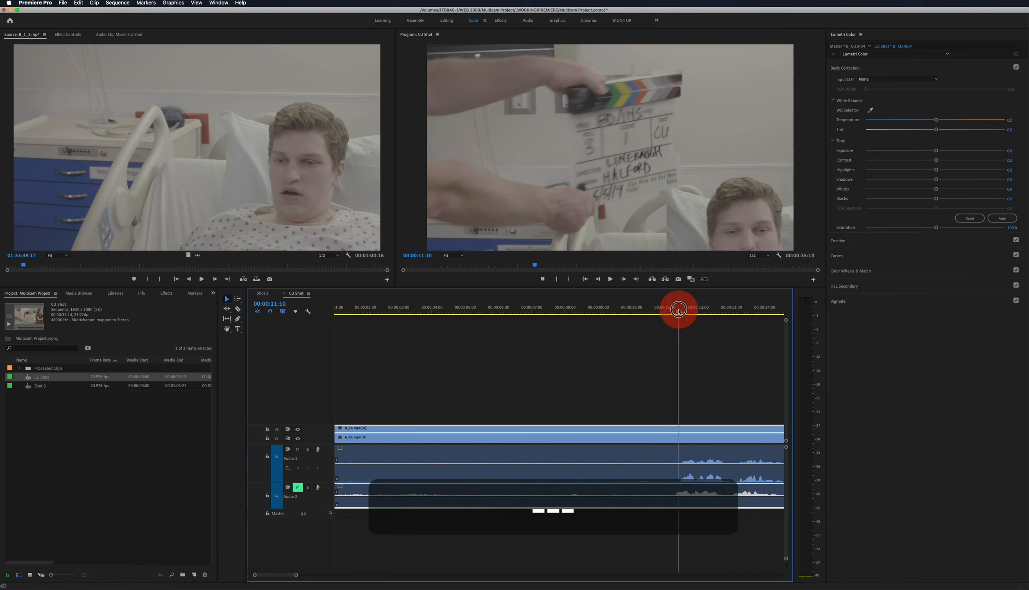
key(minus)
key(minus)
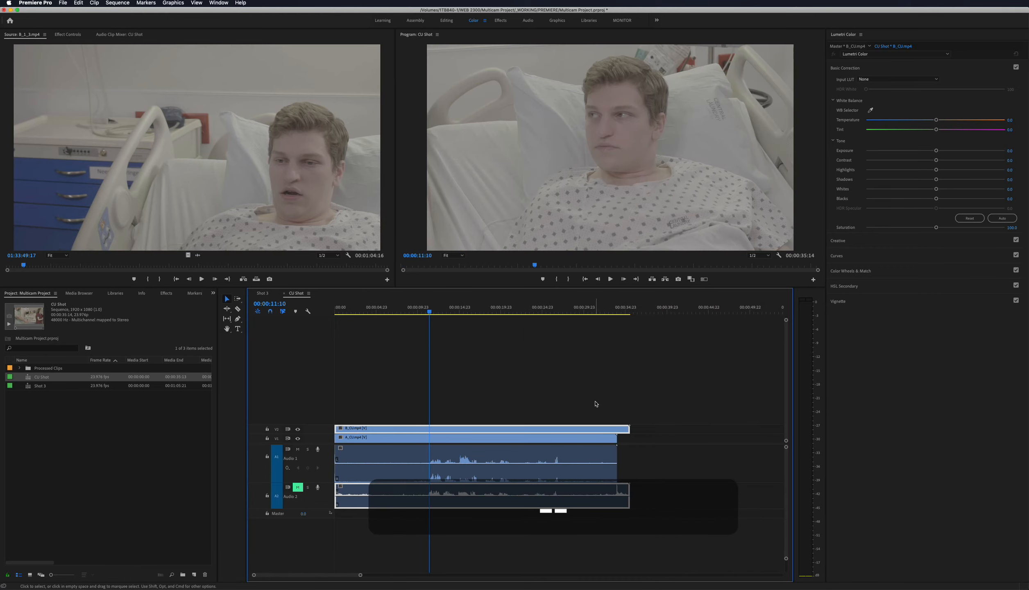
key(equal)
key(equal)
key(equal)
key(equal)
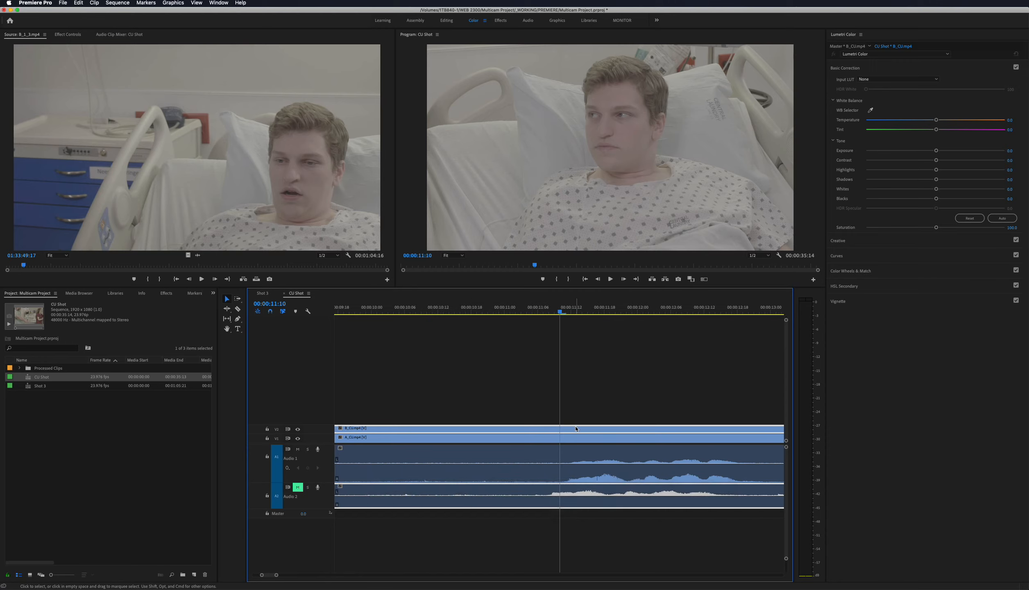
Step: Unlink the video of B_CU.mp4 from its audio in the CU Shot timeline
right_click(560, 431)
click(531, 414)
key(super+l)
click(555, 403)
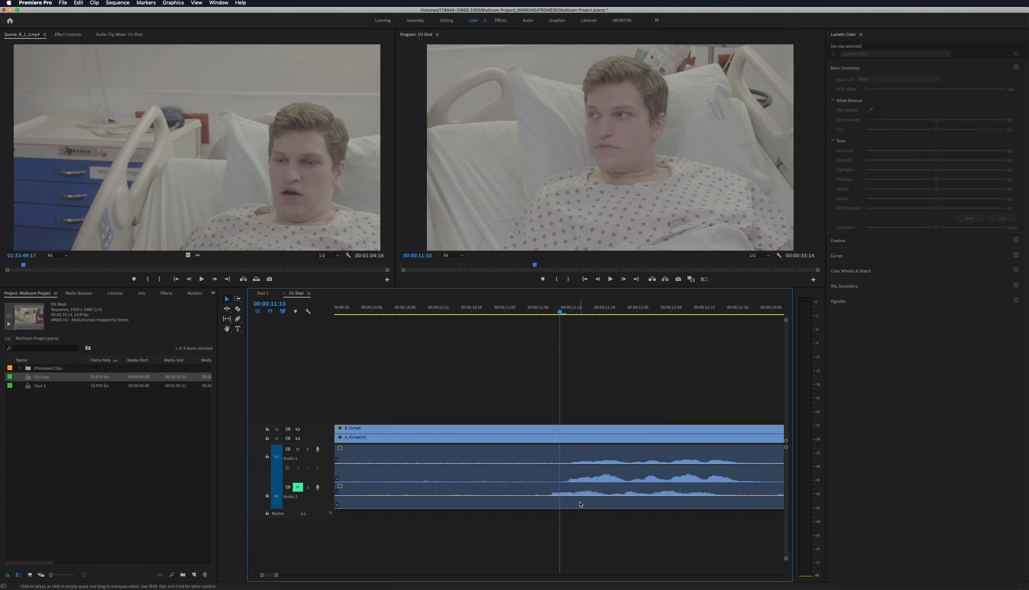
key(equal)
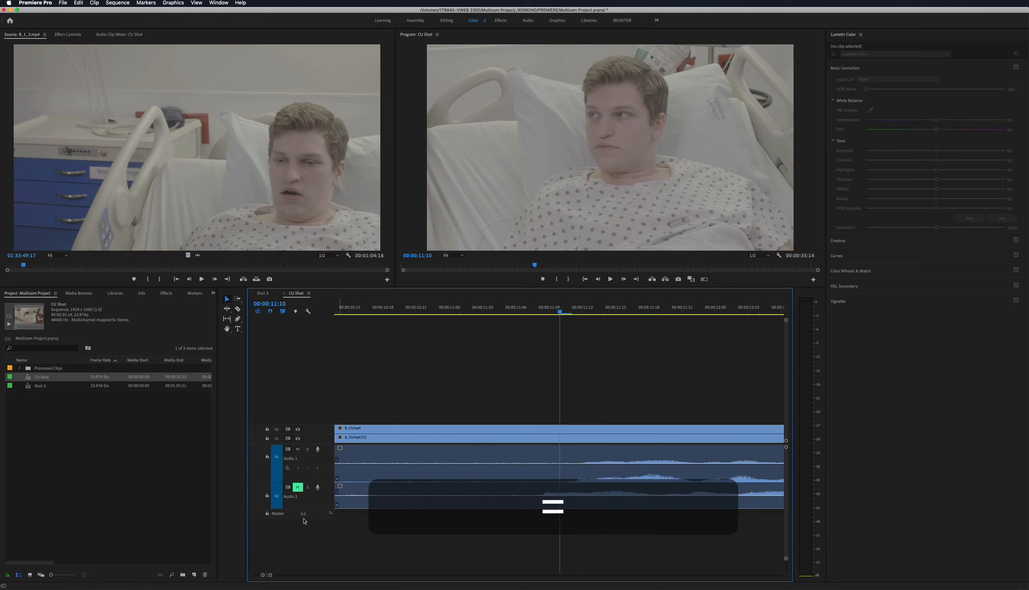
Step: Enlarge the Audio 2 track and switch the CU Shot timeline to audio time units
drag(308, 509, 305, 532)
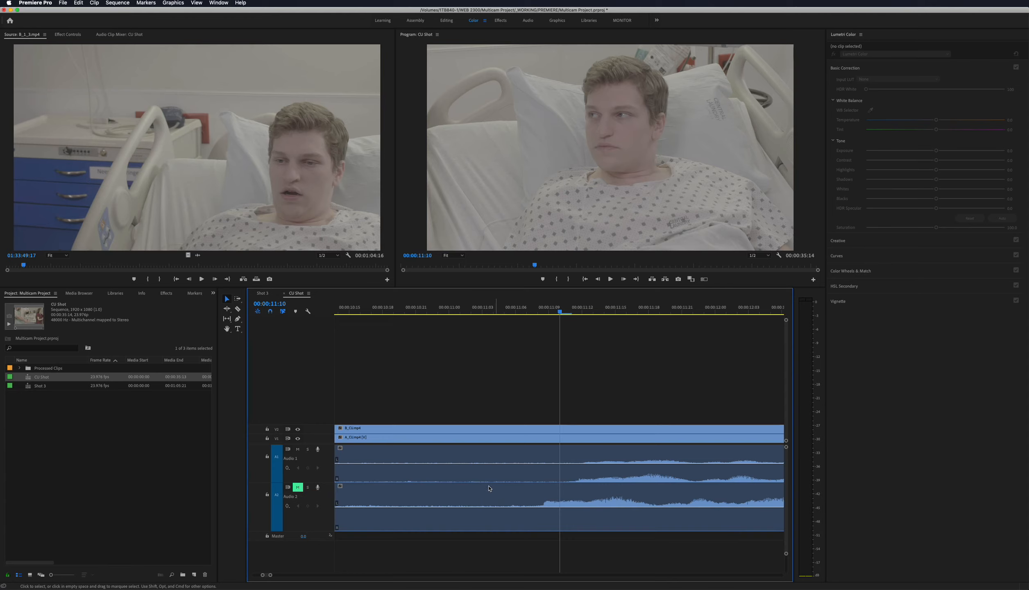
click(309, 293)
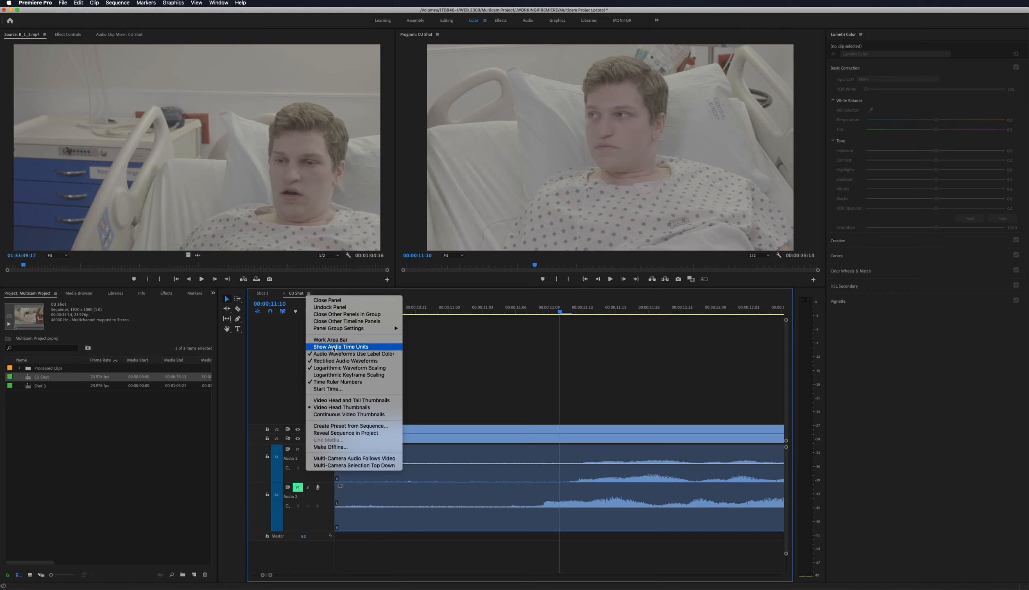
click(334, 348)
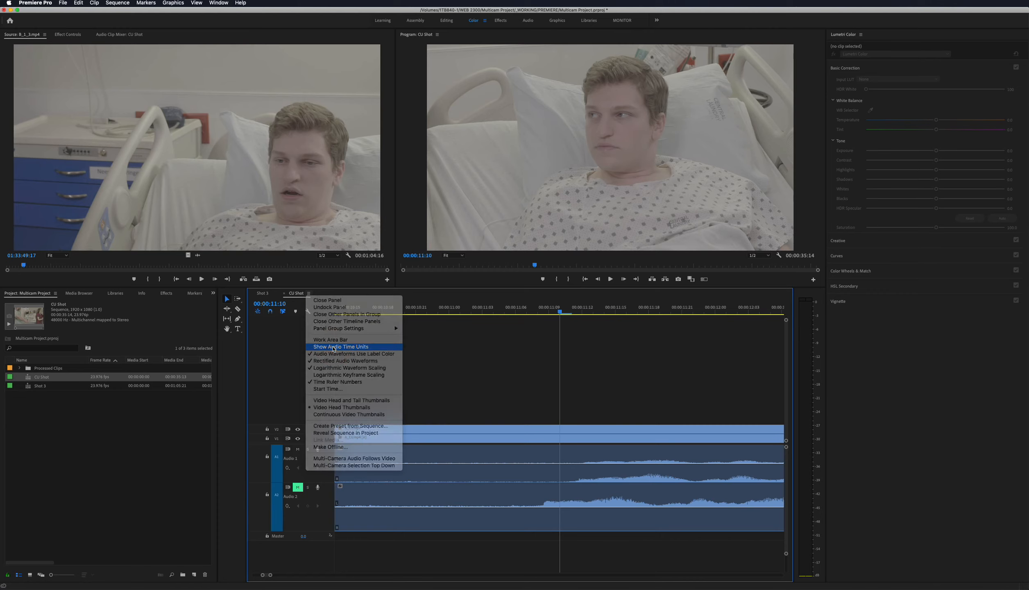
Step: Slide the unlinked B_CU.mp4 audio on Audio 2 so its dialogue onset lines up with the A_CU.mp4 waveform
click(544, 507)
drag(543, 506, 583, 494)
click(583, 493)
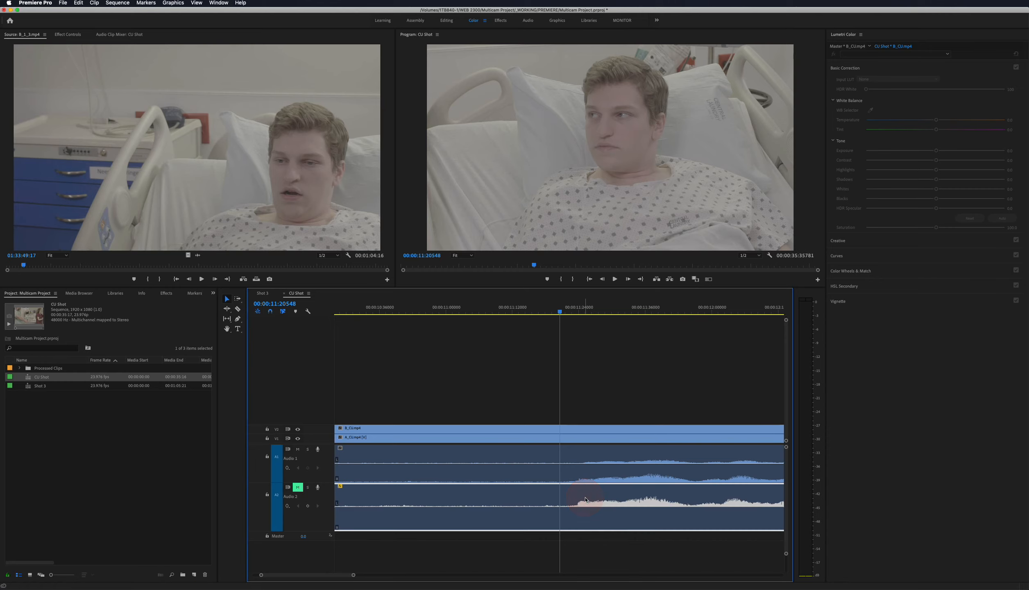
Step: Extend the start of B_CU.mp4's audio back to the beginning of the CU Shot sequence
key(Home)
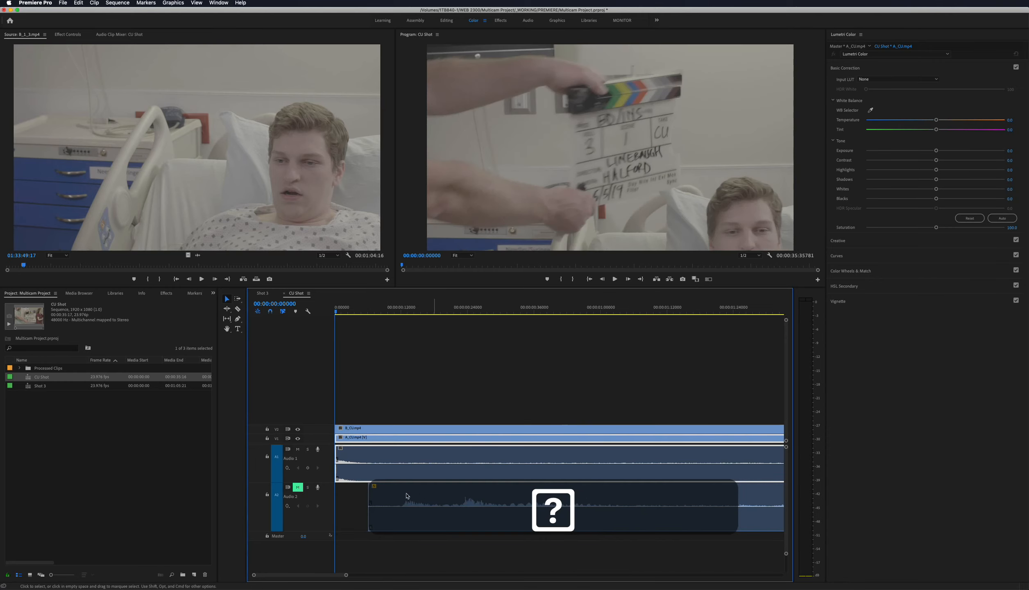
click(368, 515)
drag(368, 514, 337, 514)
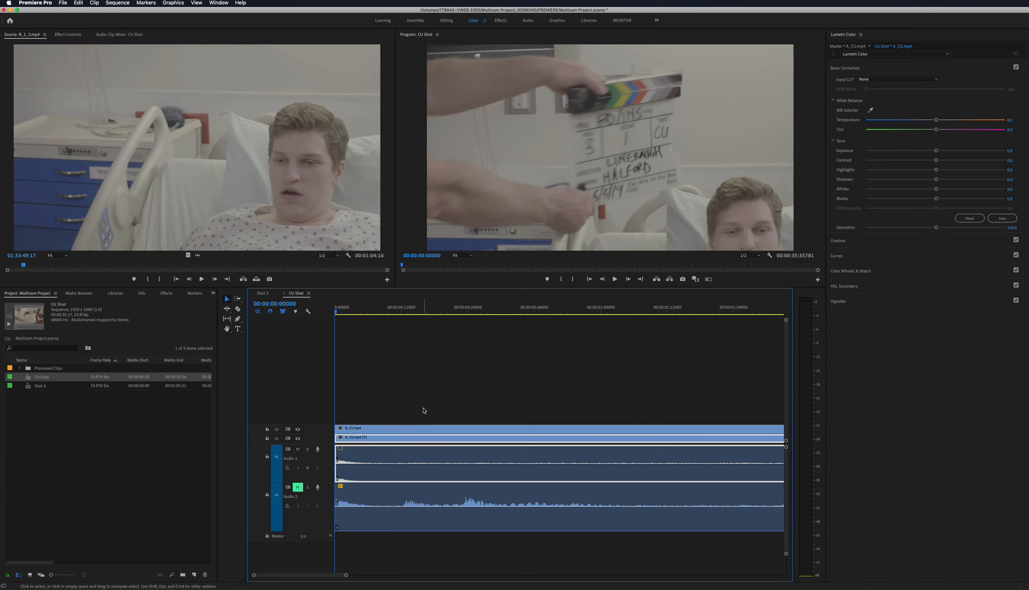
Step: Check that B_CU.mp4's video and audio select separately, and enlarge the video tracks with the whole CU Shot sequence in view
click(414, 429)
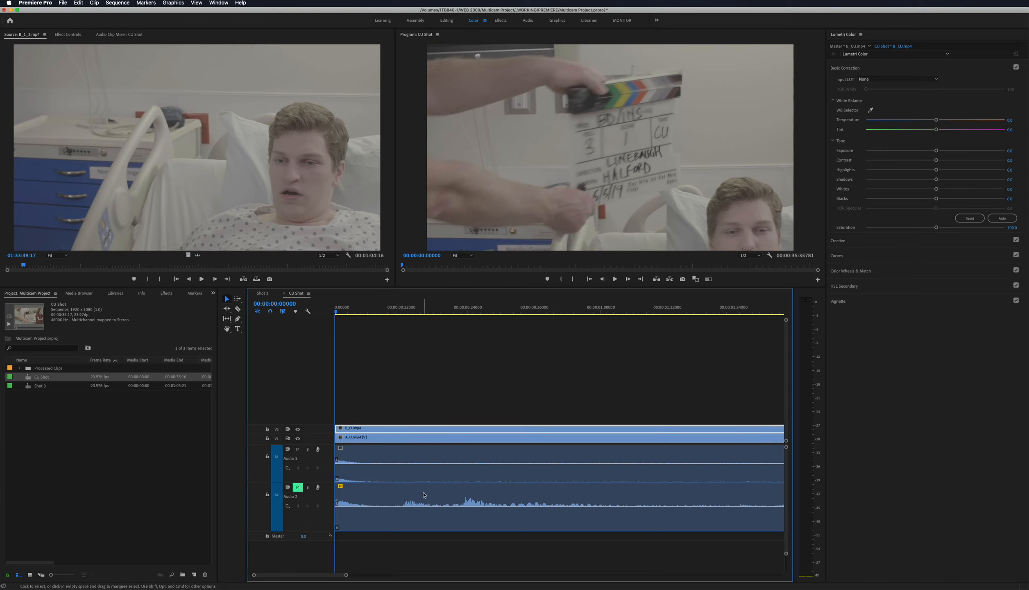
click(424, 494)
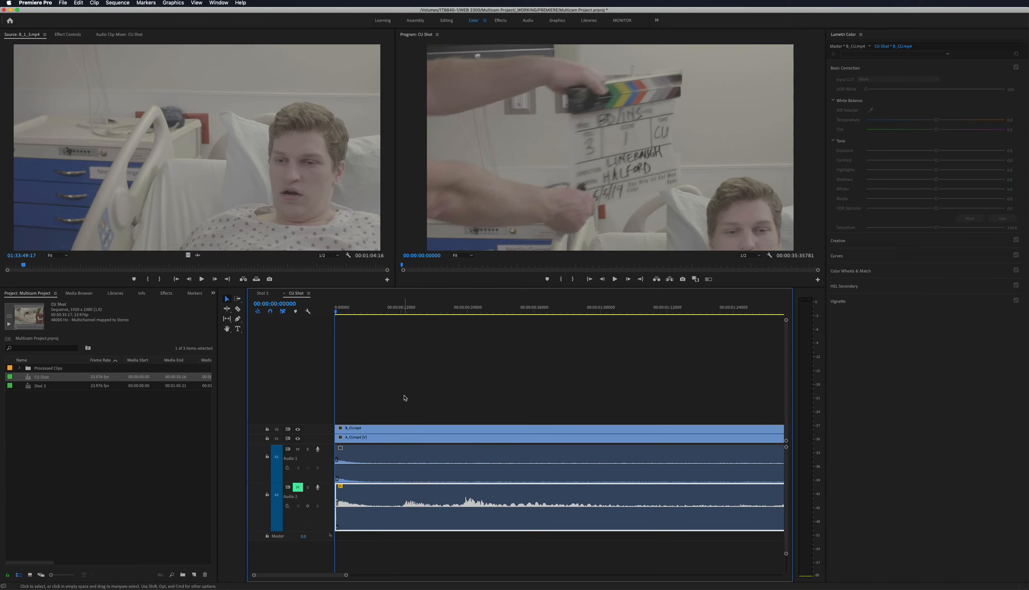
key(super+minus)
key(super+equal)
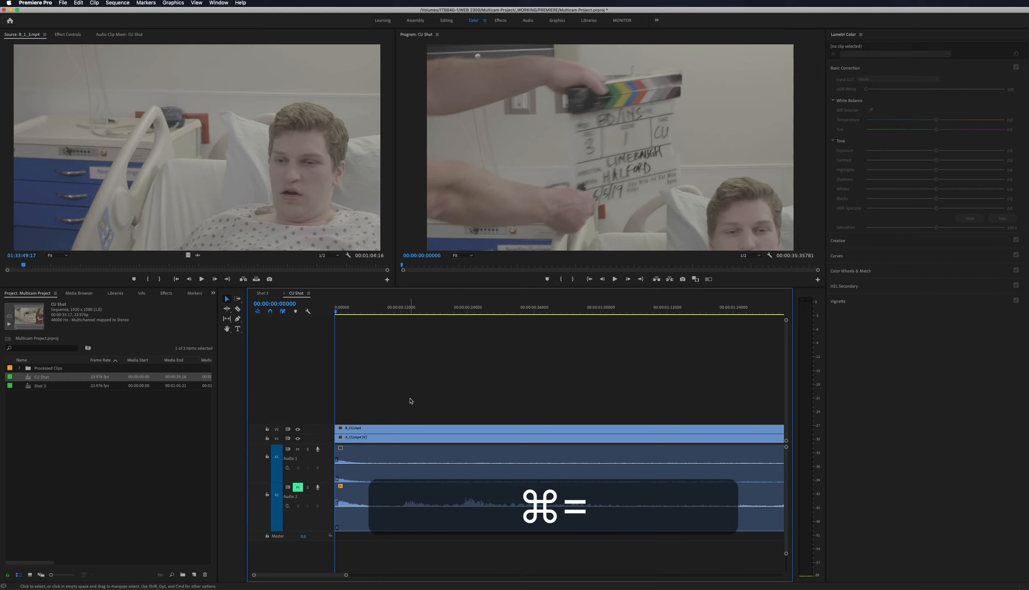
key(super+equal)
key(super+equal)
key(minus)
key(minus)
key(minus)
key(minus)
key(minus)
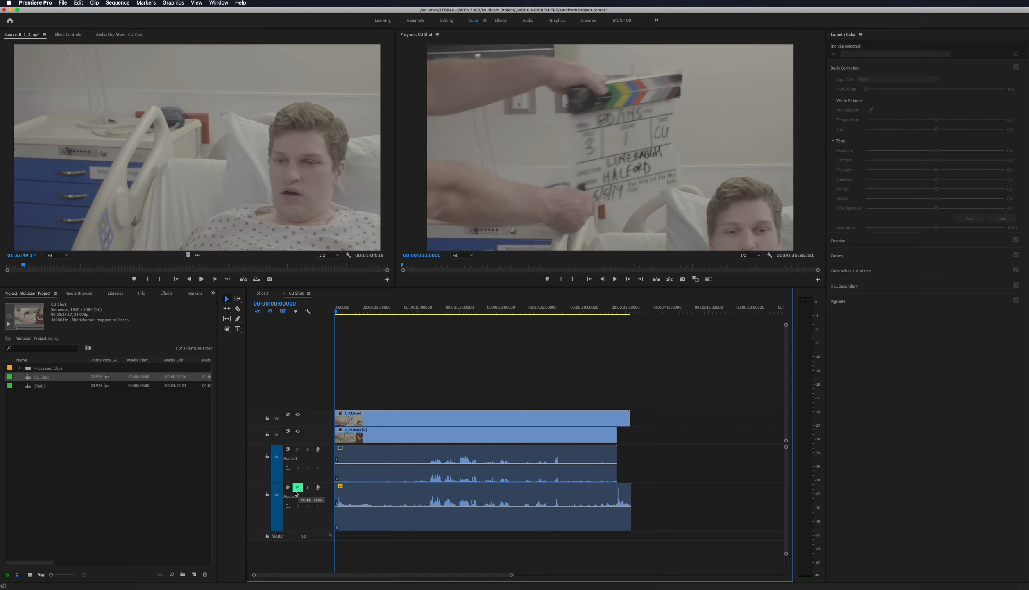
Step: Mute Audio 1, unmute Audio 2 and play the dialogue from about 00:00:10 to hear B_CU.mp4's audio alone
click(389, 437)
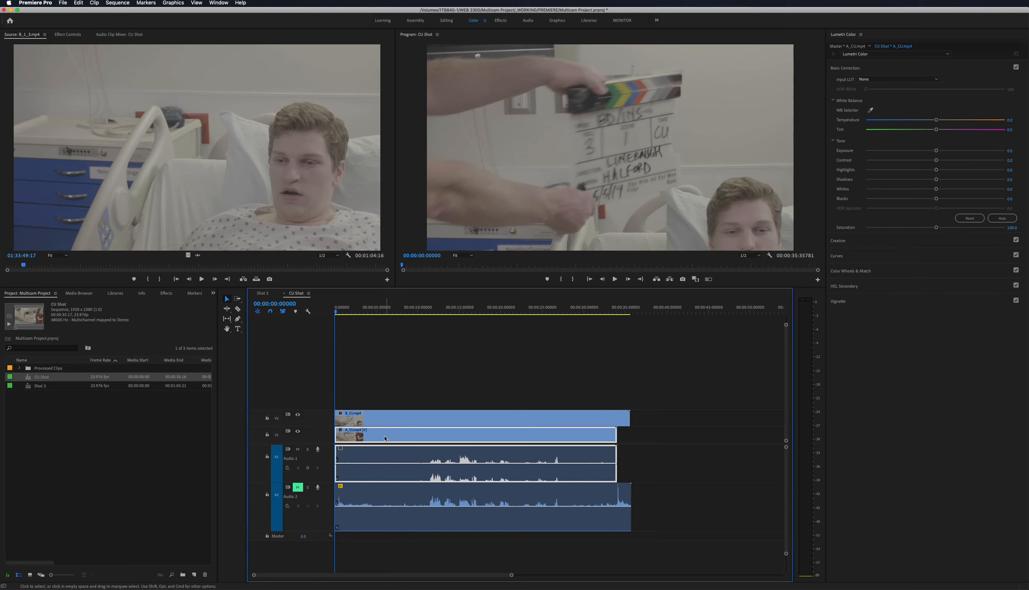
click(297, 450)
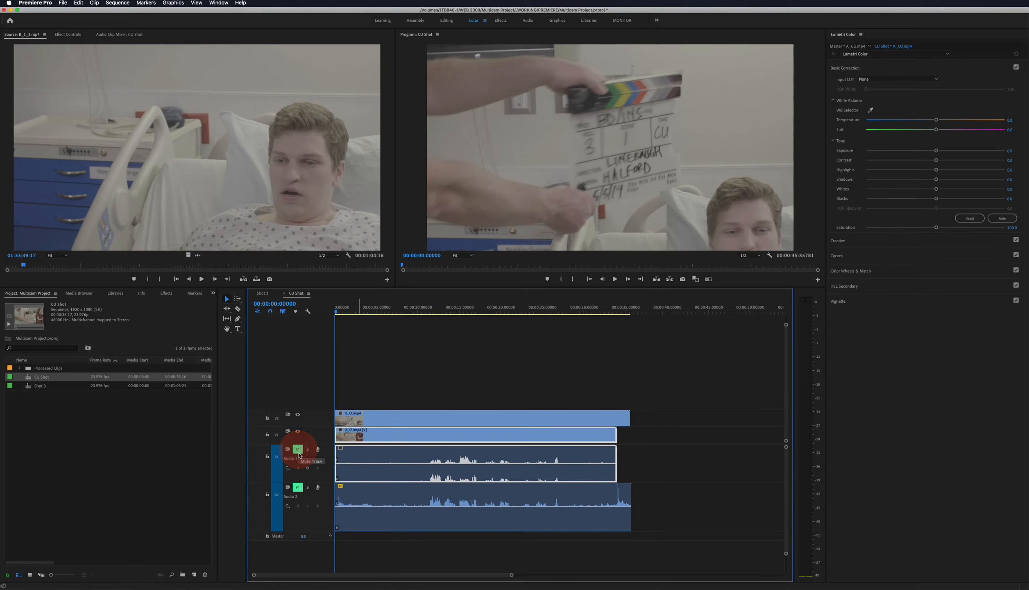
click(297, 486)
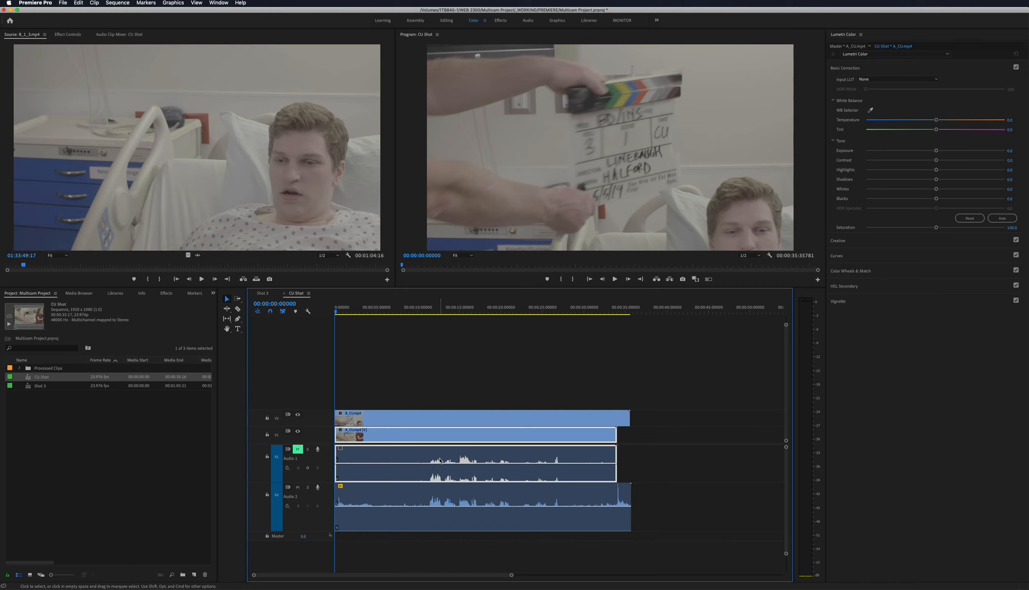
click(622, 443)
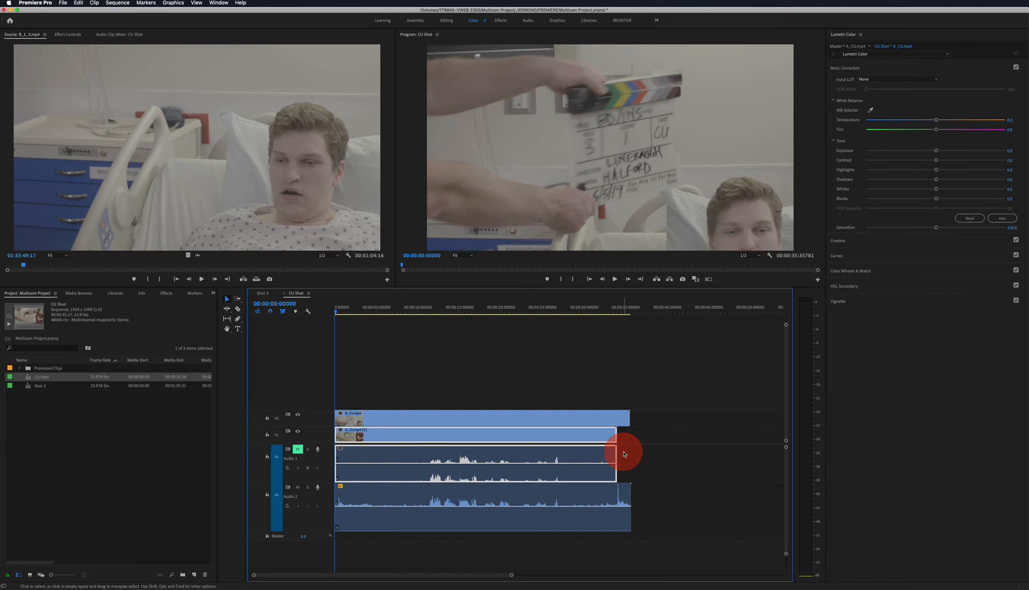
click(363, 463)
click(373, 503)
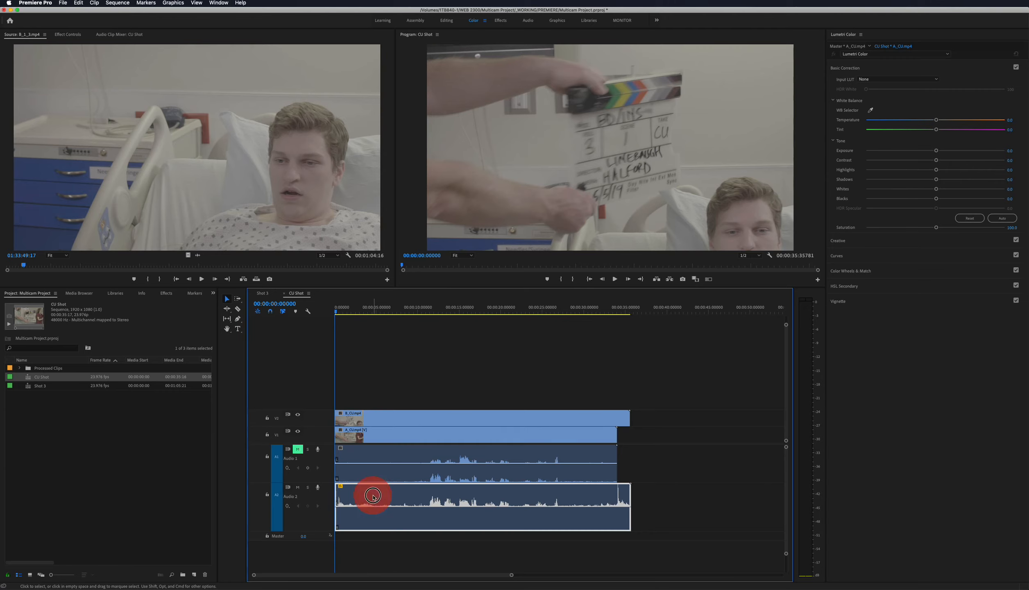
click(435, 462)
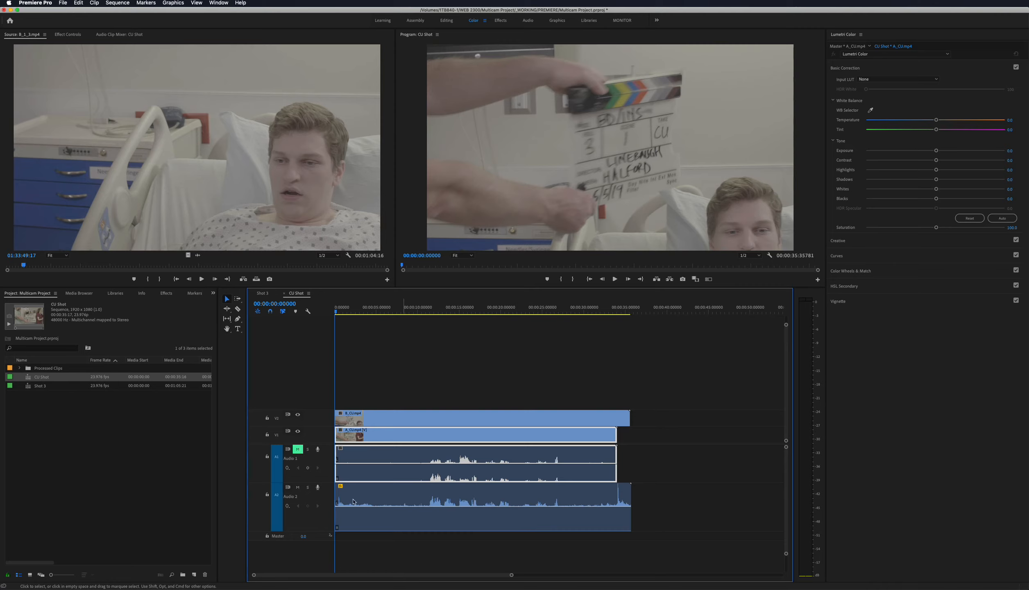
click(426, 309)
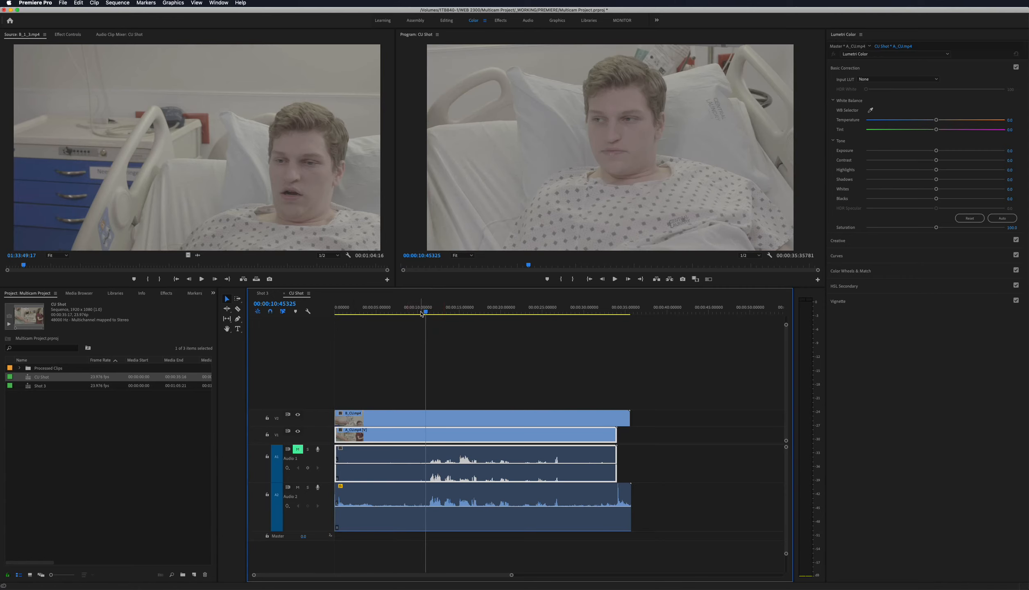
key(space)
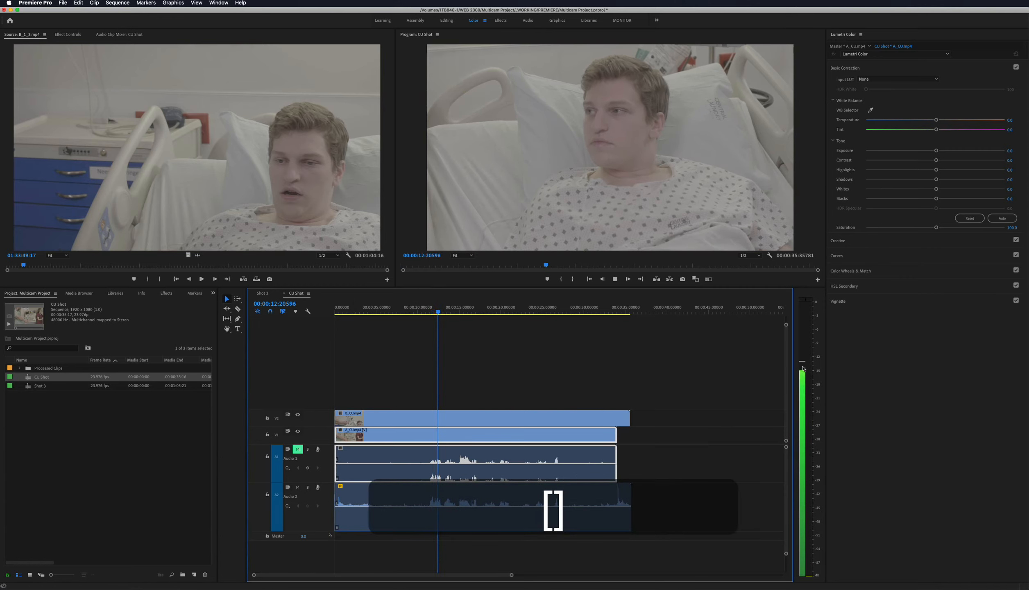
key(space)
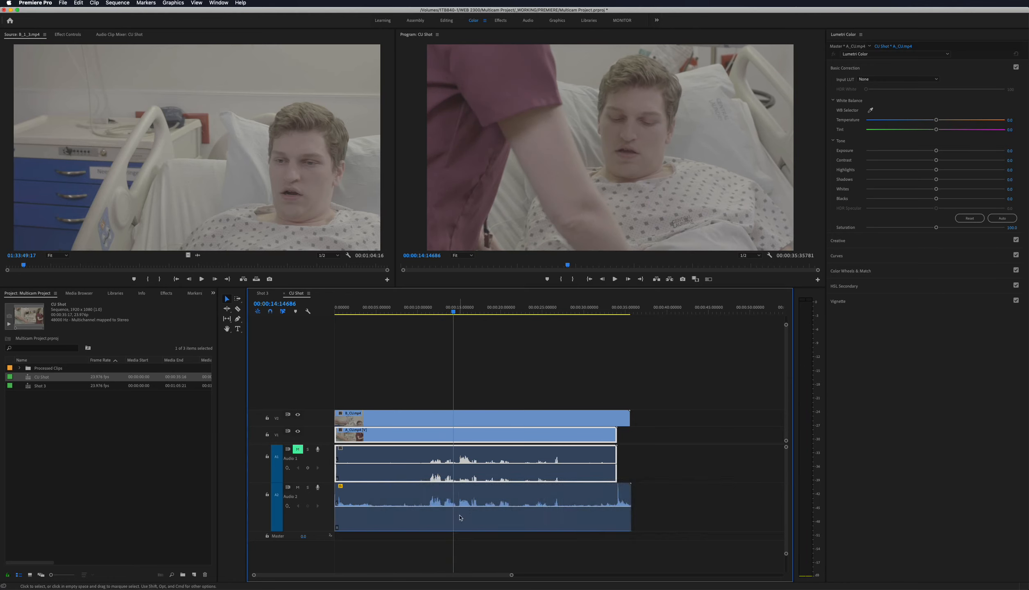
Step: Modify the audio channels of B_CU.mp4's audio clip so the left source channel feeds both left and right
click(431, 503)
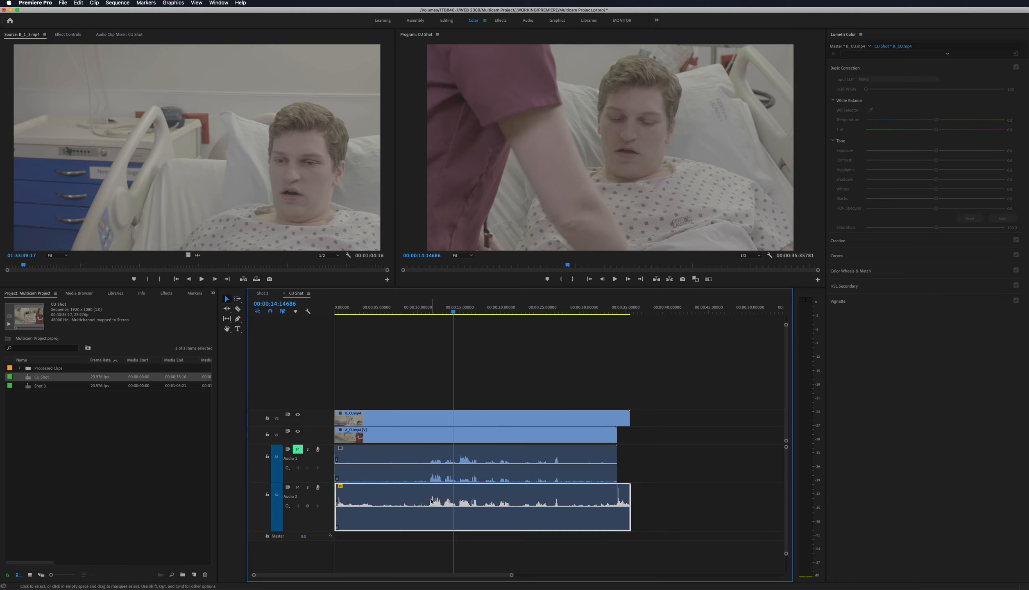
right_click(431, 502)
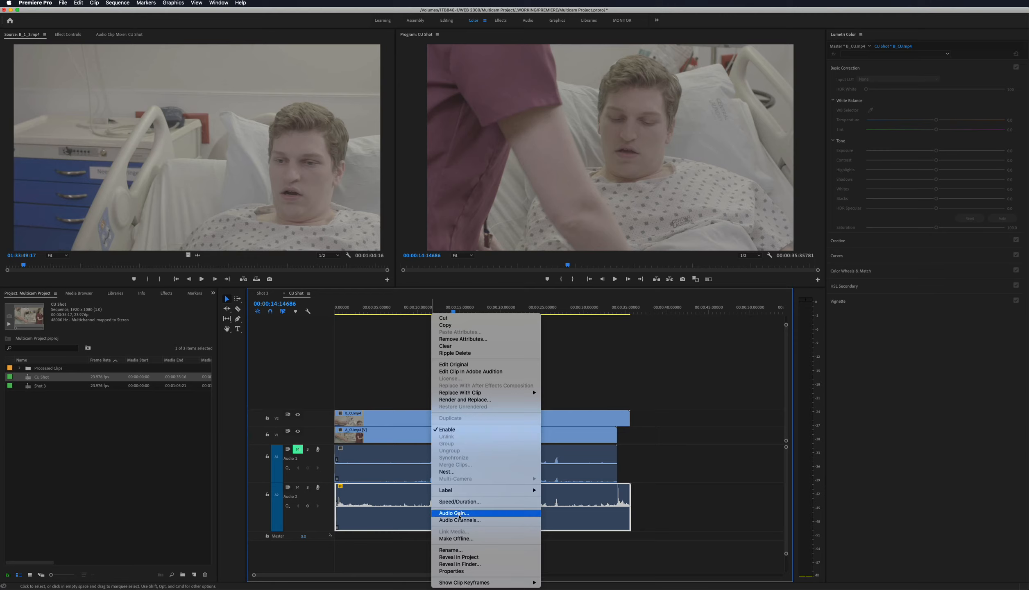
click(457, 520)
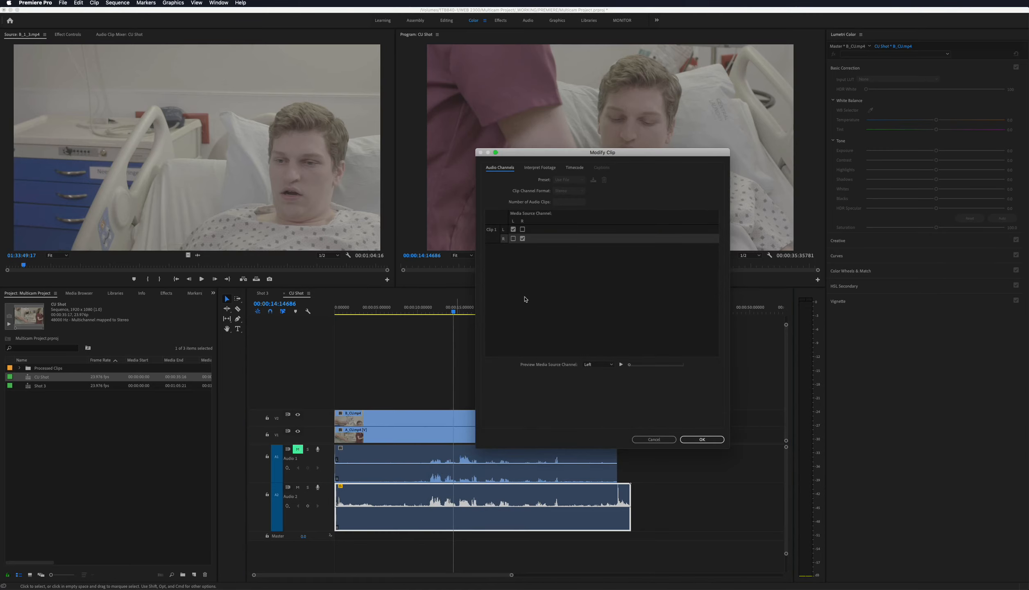
click(513, 239)
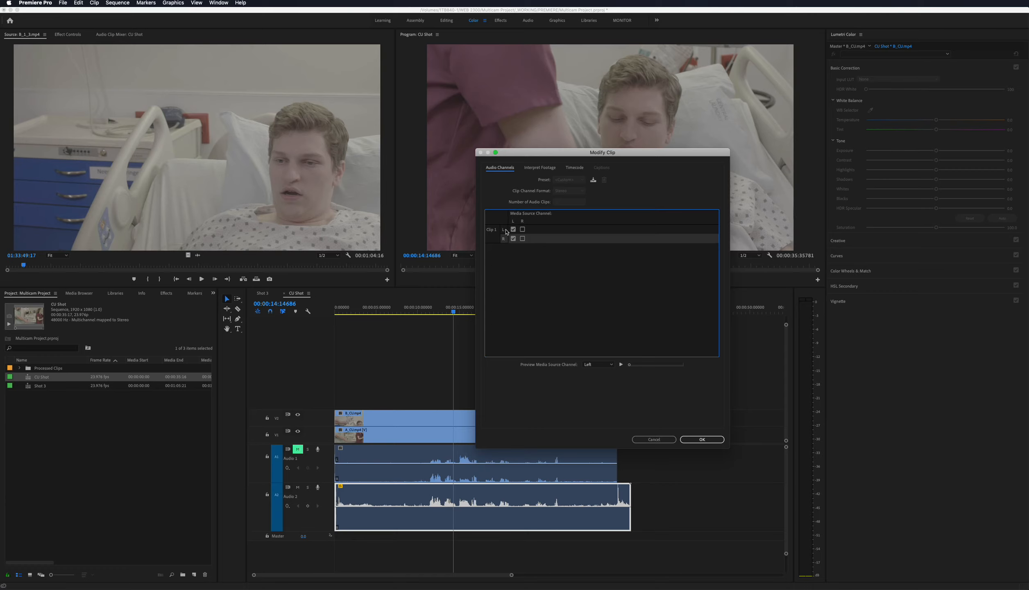
click(706, 442)
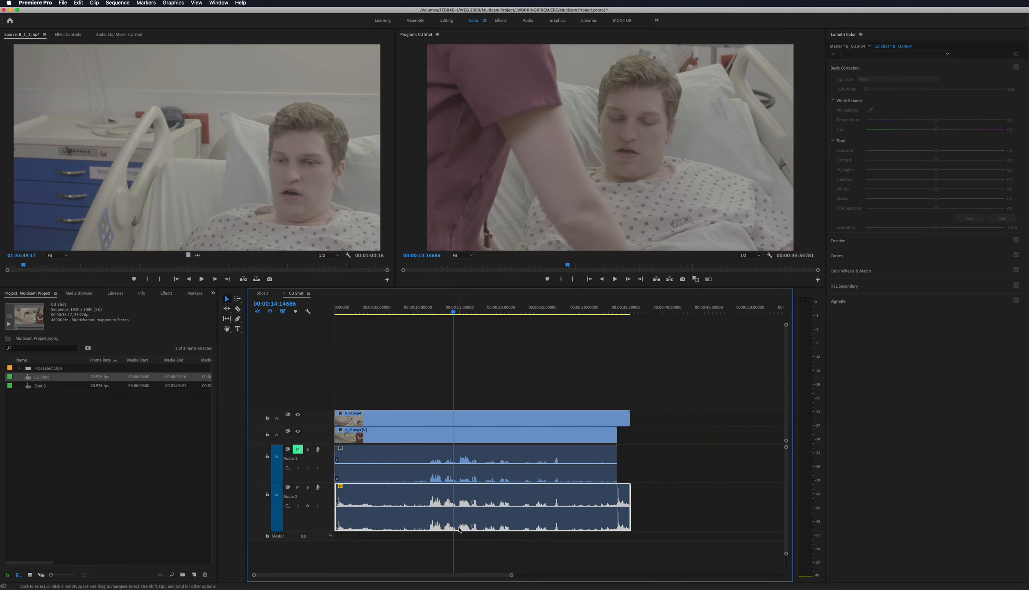
Step: Play the CU Shot dialogue from about 00:00:11 to hear B_CU.mp4's audio through both channels
click(431, 312)
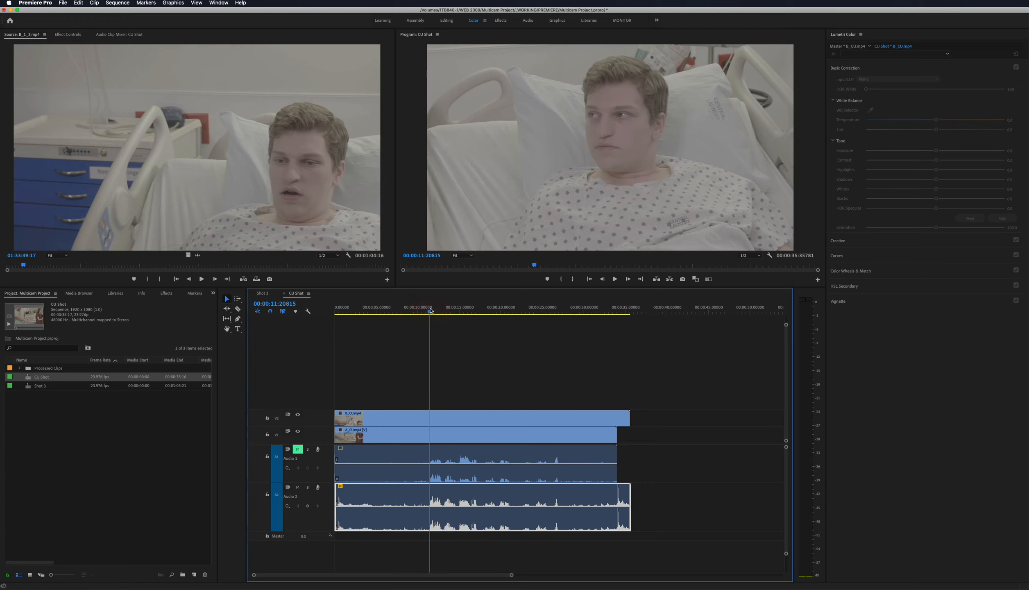
key(space)
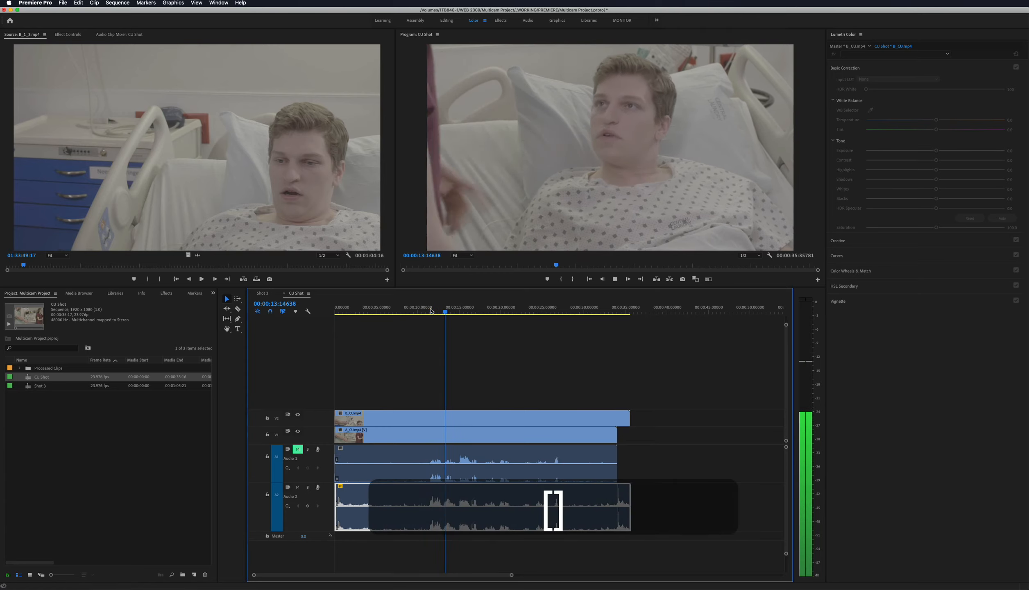
key(space)
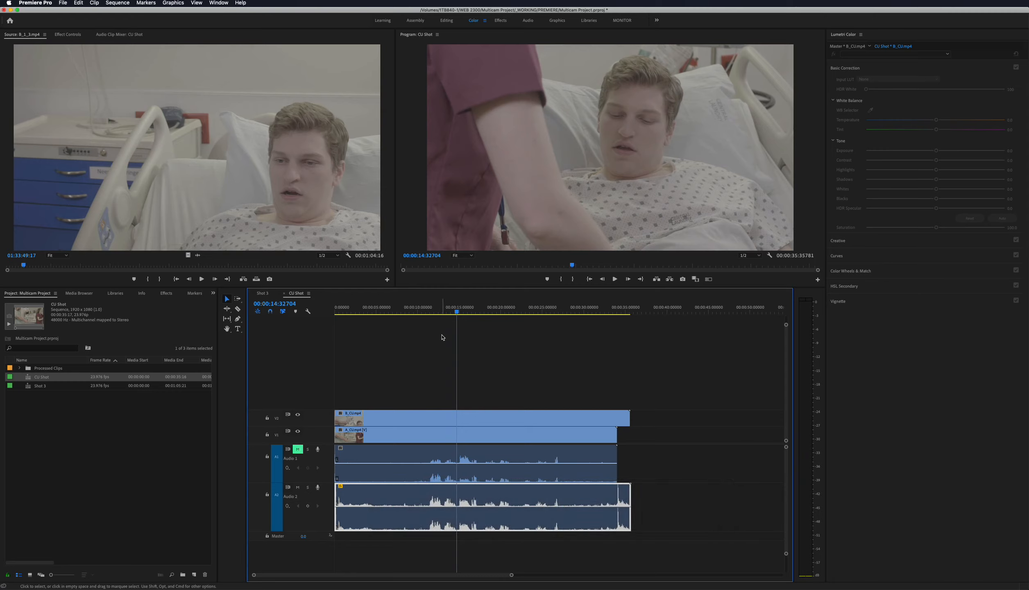
key(space)
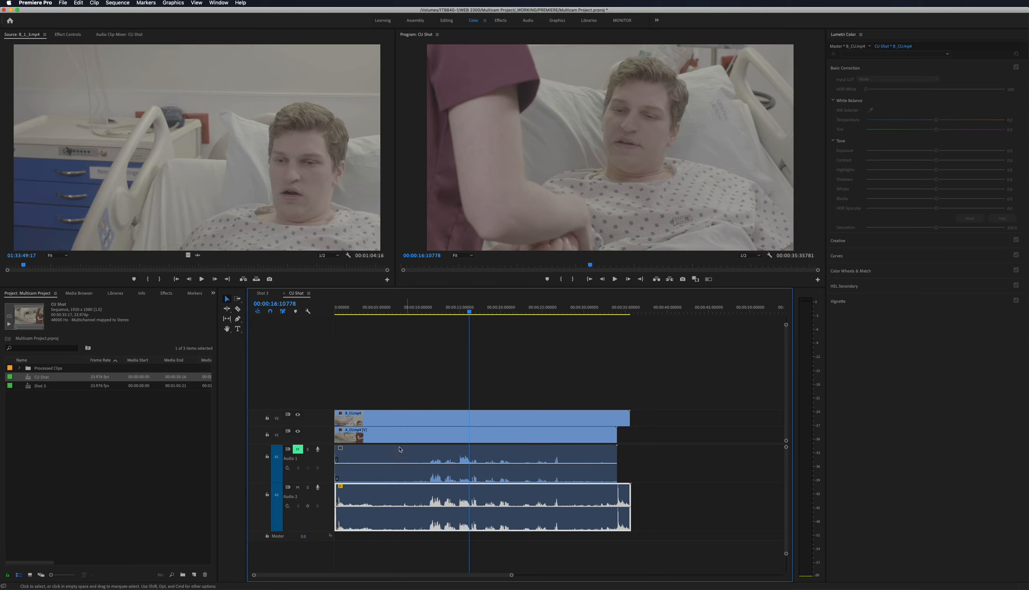
Step: Unmute Audio 1, mute Audio 2 and play the dialogue from about 00:00:11 to hear A_CU.mp4's audio
click(297, 449)
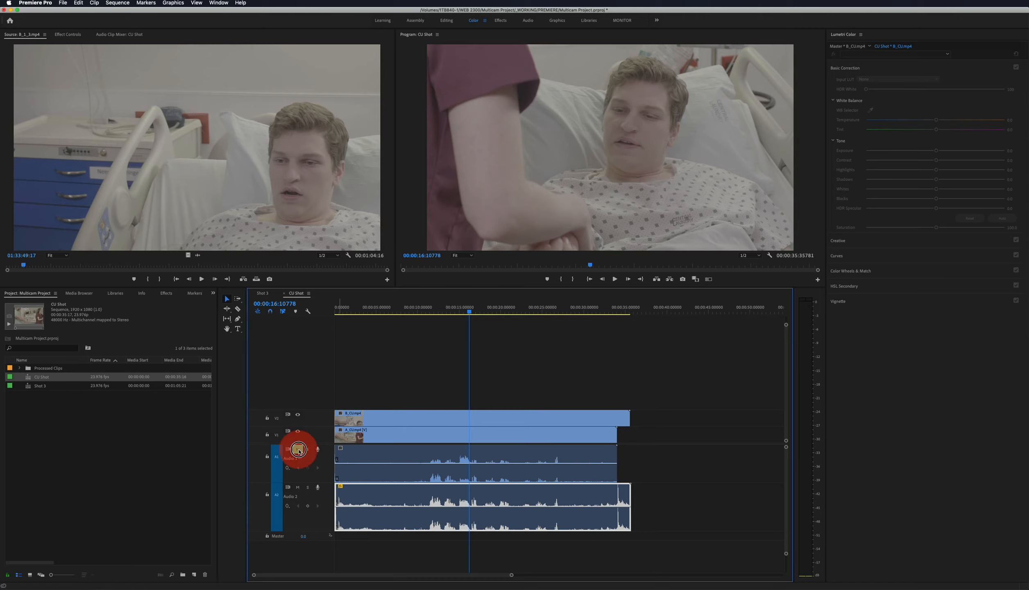
click(298, 487)
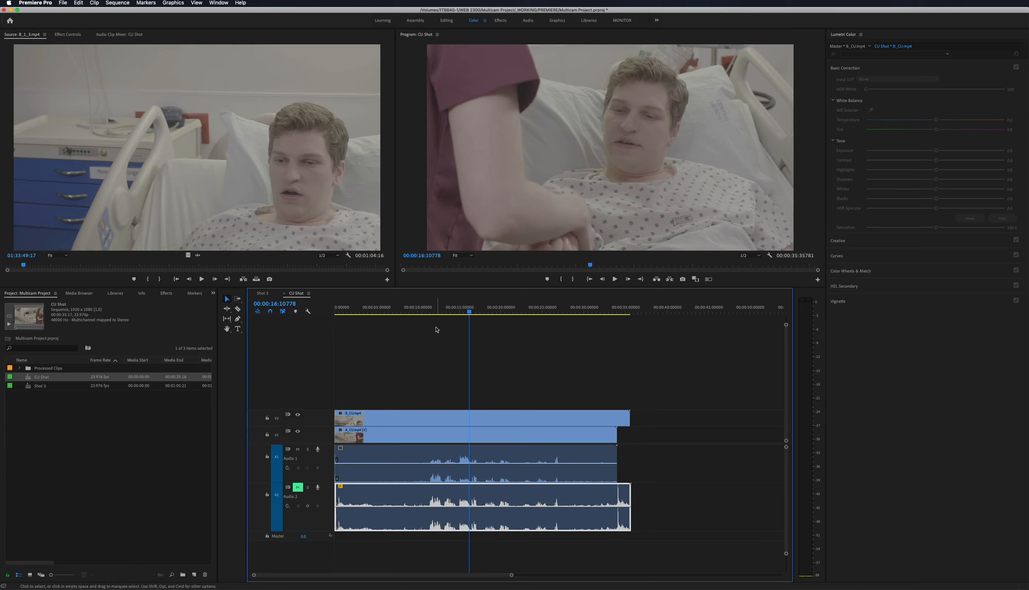
click(430, 312)
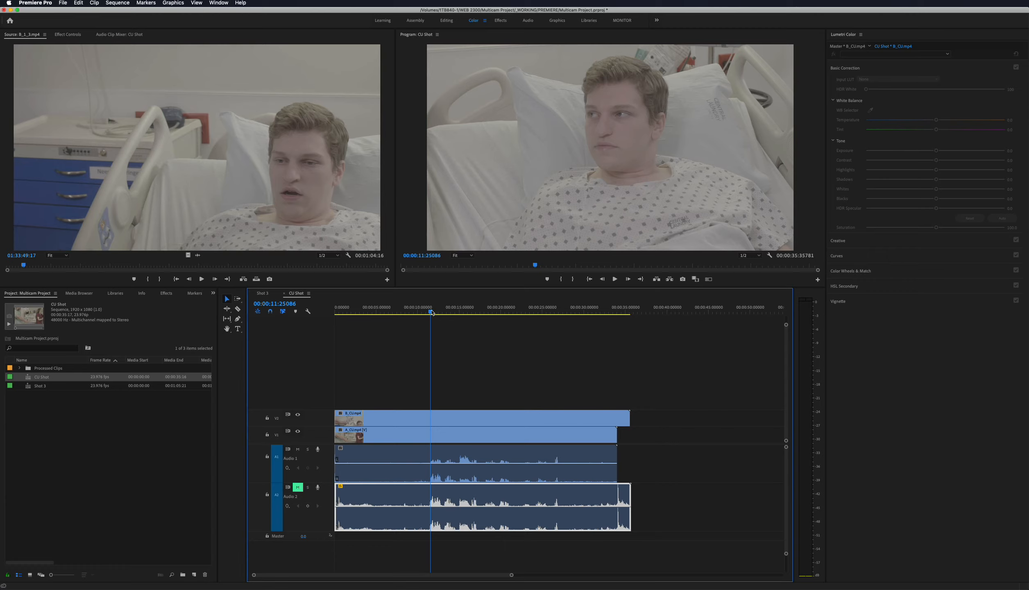
key(space)
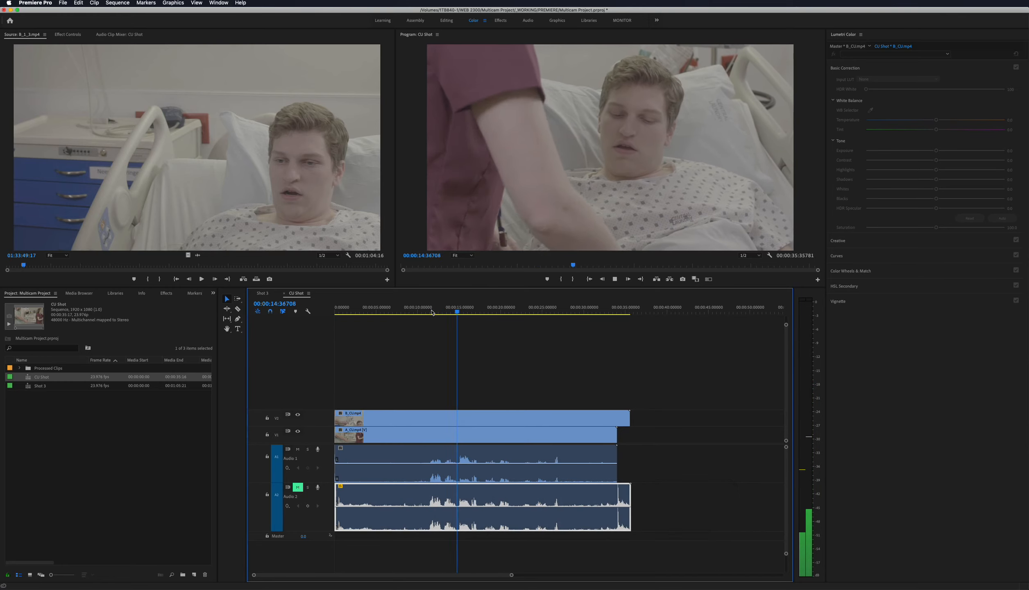
key(space)
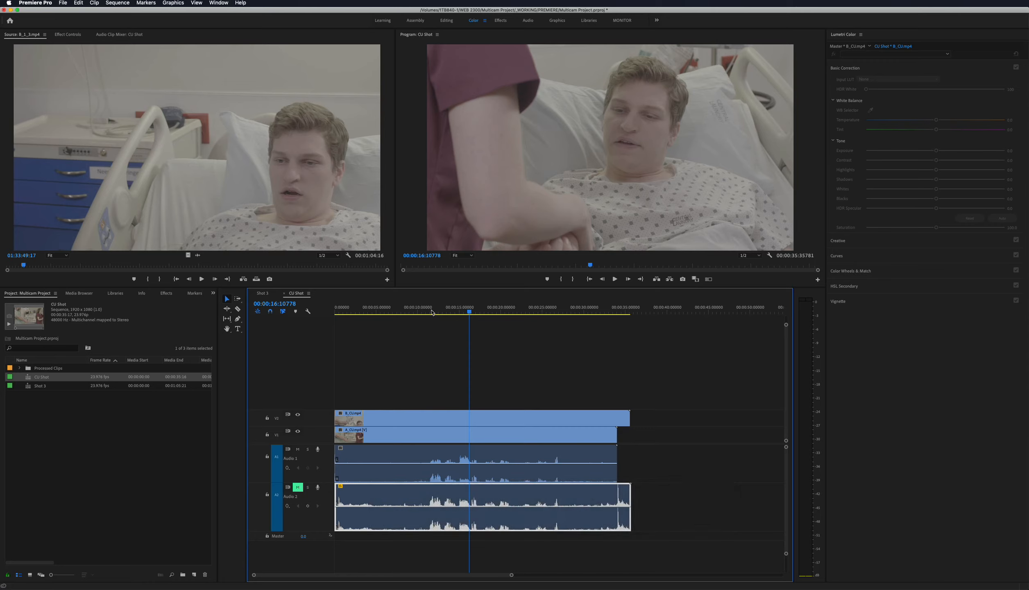
Step: Save the multicam project and clear the selection among the project items
click(475, 451)
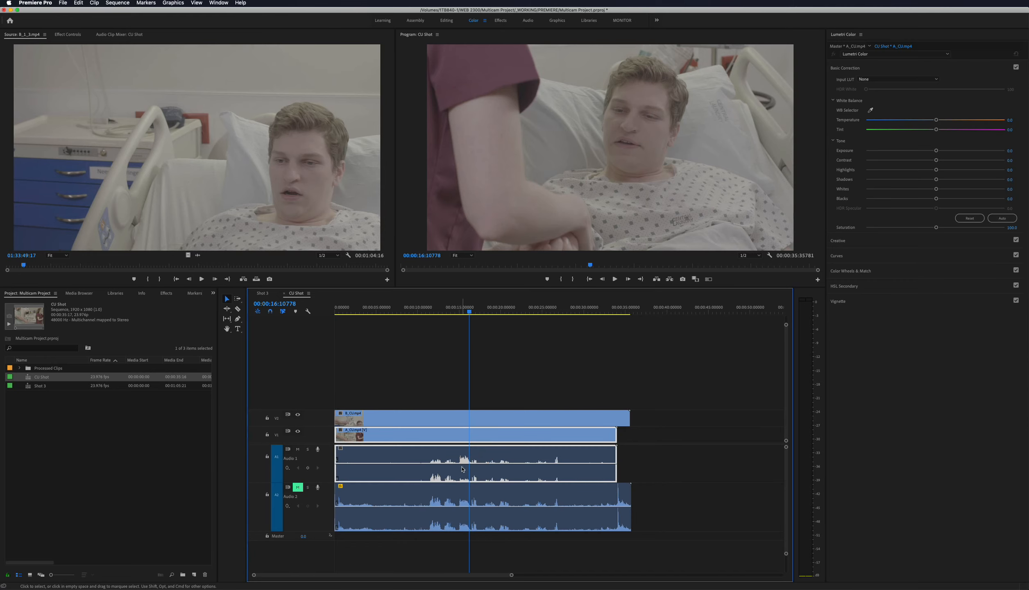
key(super+s)
click(61, 407)
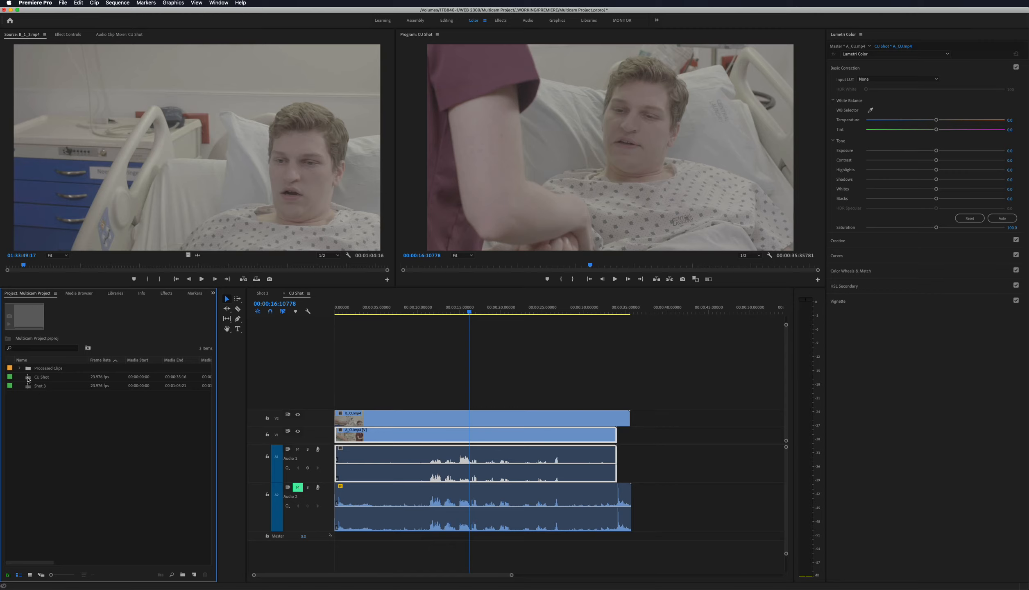
Step: Create a new sequence named Multicam Edit with the default DV-NTSC Standard 48kHz preset
click(195, 575)
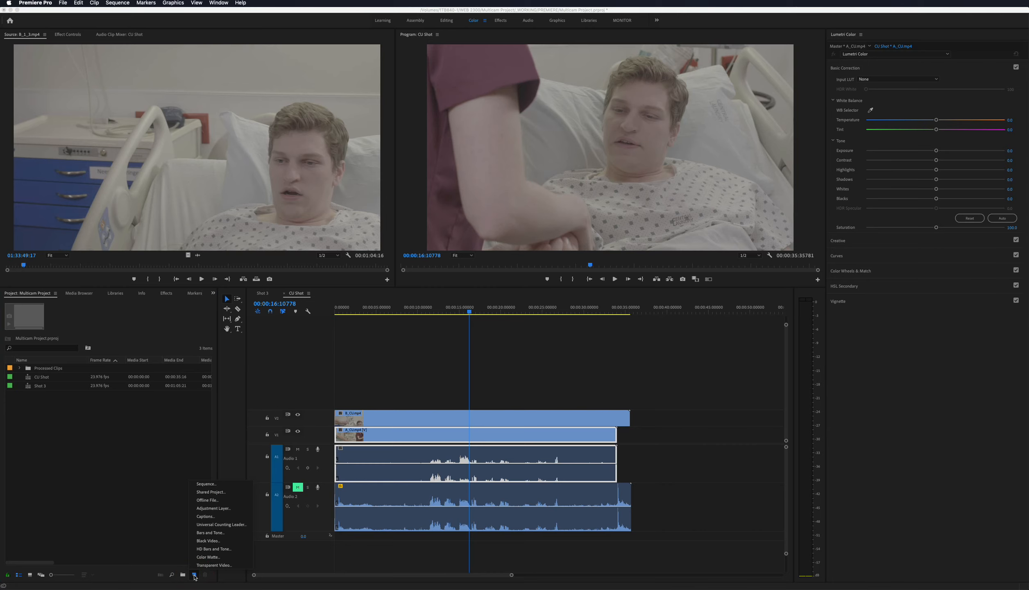
click(207, 484)
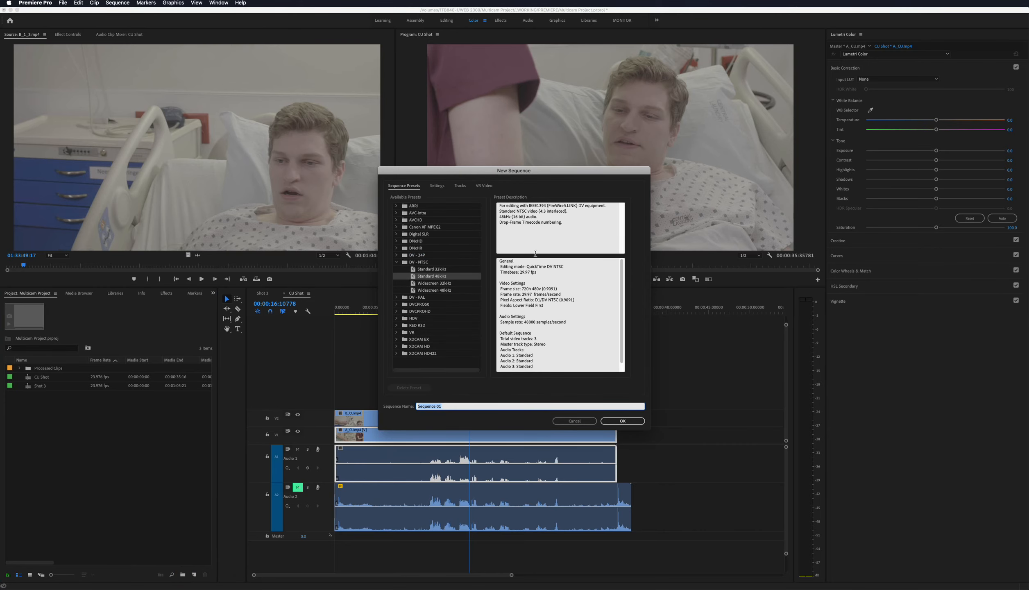
drag(442, 406, 415, 405)
text(Multica)
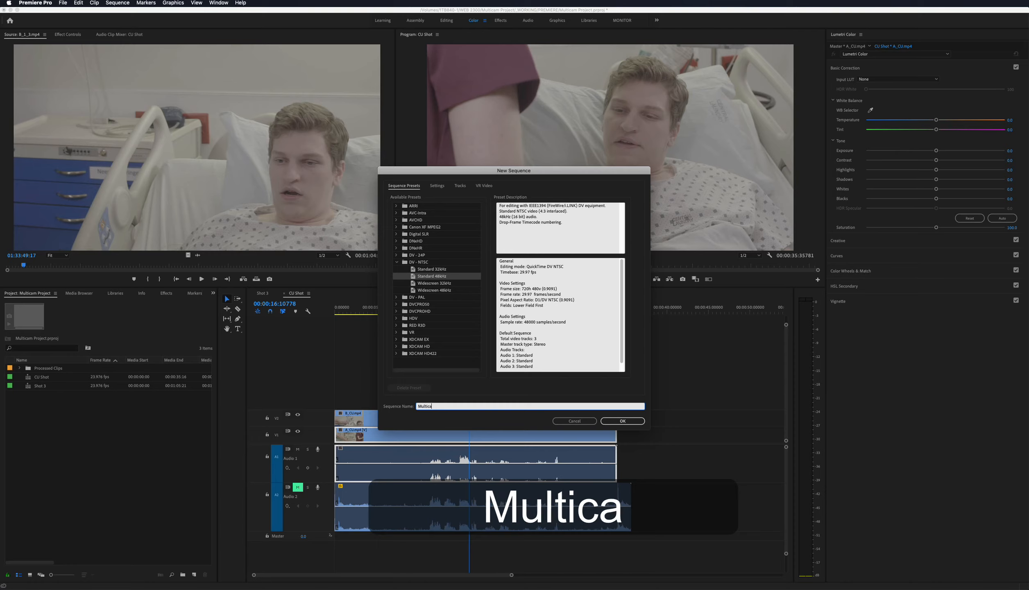
text(m Edit)
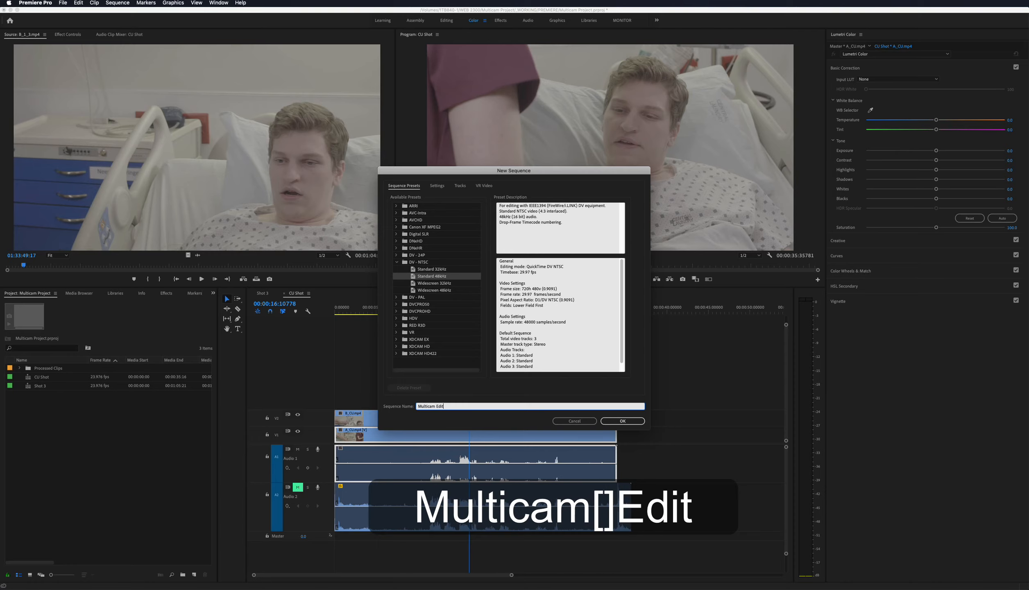
click(623, 420)
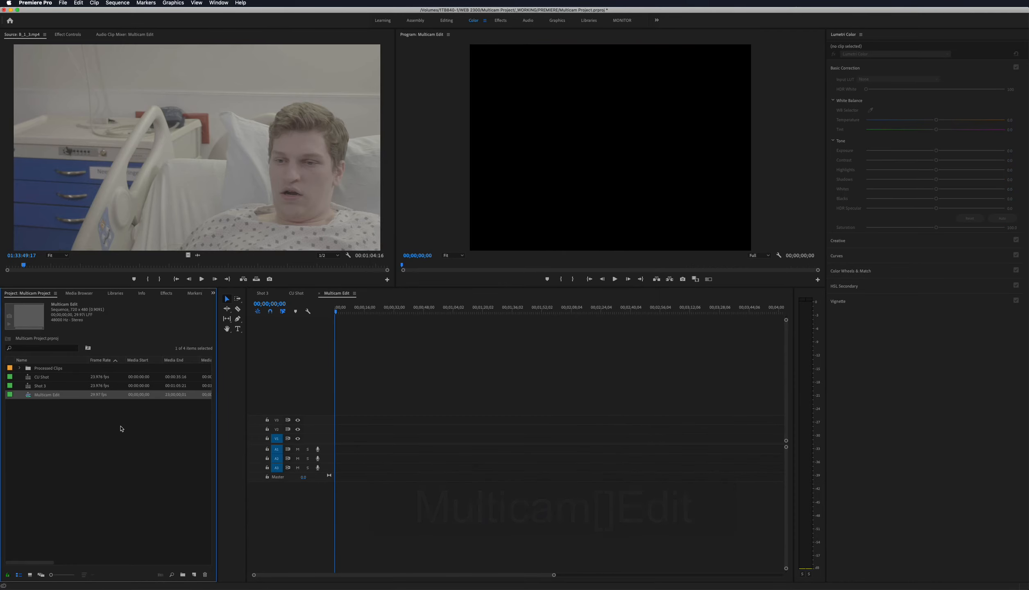
Step: Load CU Shot and Shot 3 one after the other as sources and scrub through their camera angles
double_click(30, 378)
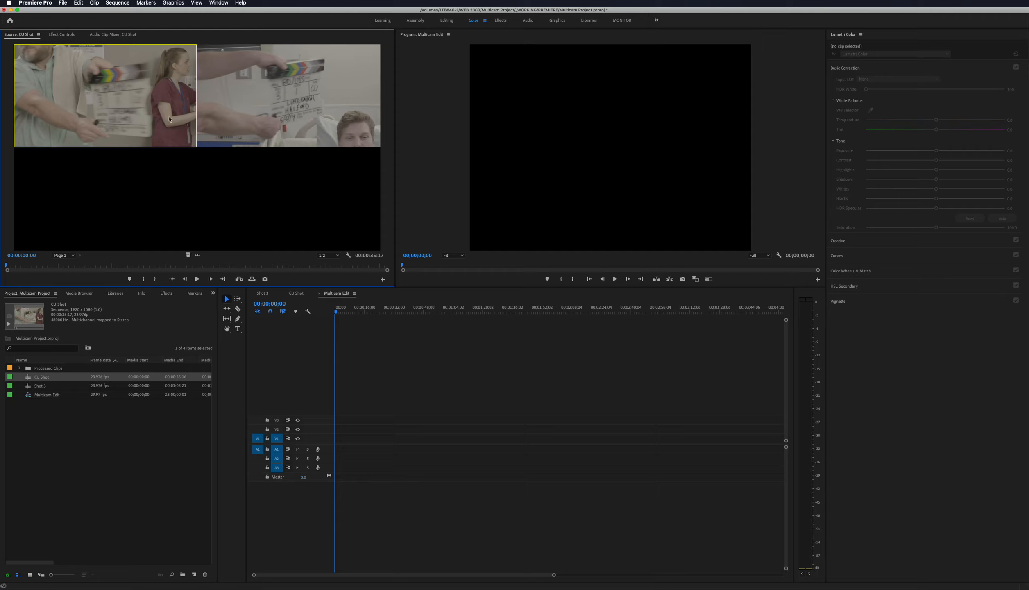
drag(7, 266, 143, 266)
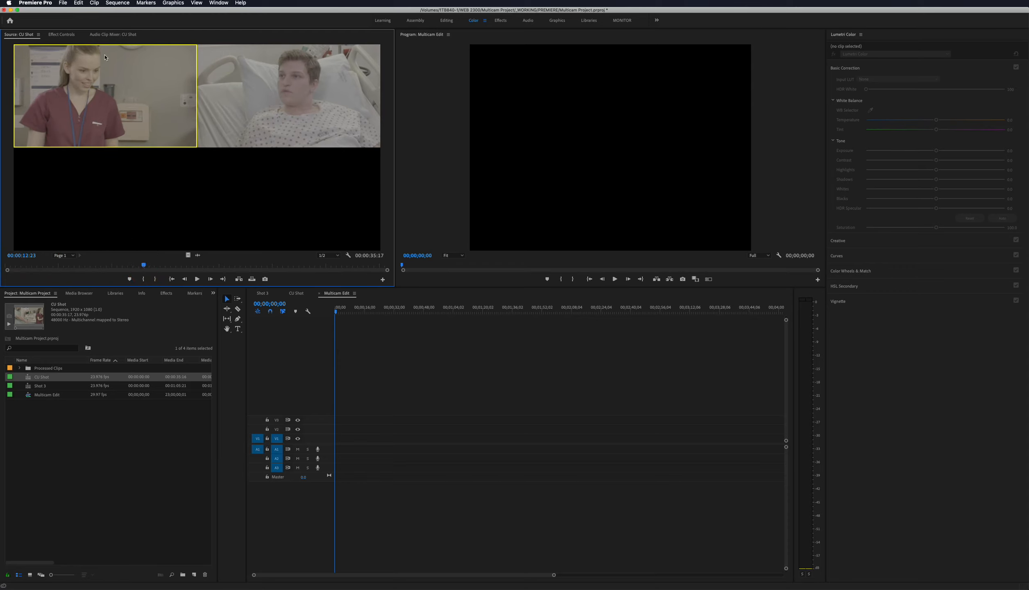
double_click(29, 388)
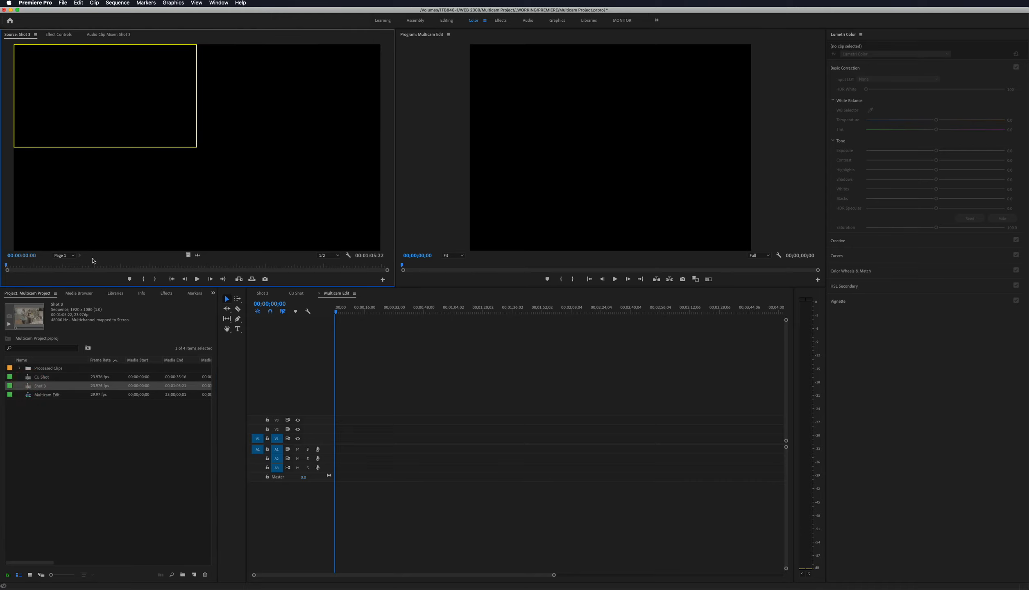
click(75, 267)
click(47, 265)
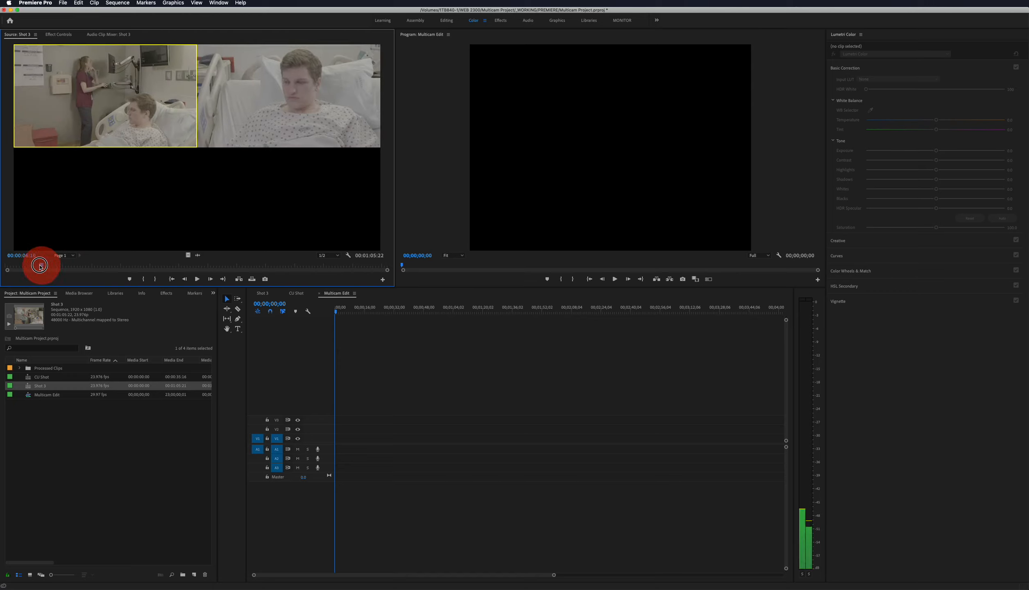
click(79, 263)
mouse_move(79, 263)
mouse_down()
mouse_move(104, 261)
mouse_move(85, 265)
mouse_up()
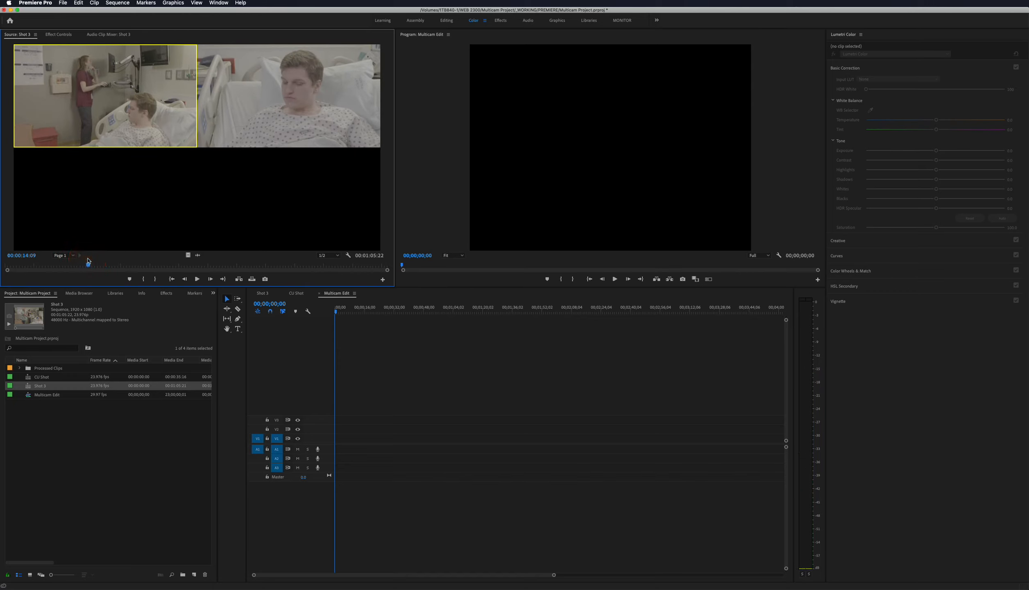
Step: Play Shot 3 from about 00:00:14 and mark its In point at 00:00:15:19
click(84, 265)
key(space)
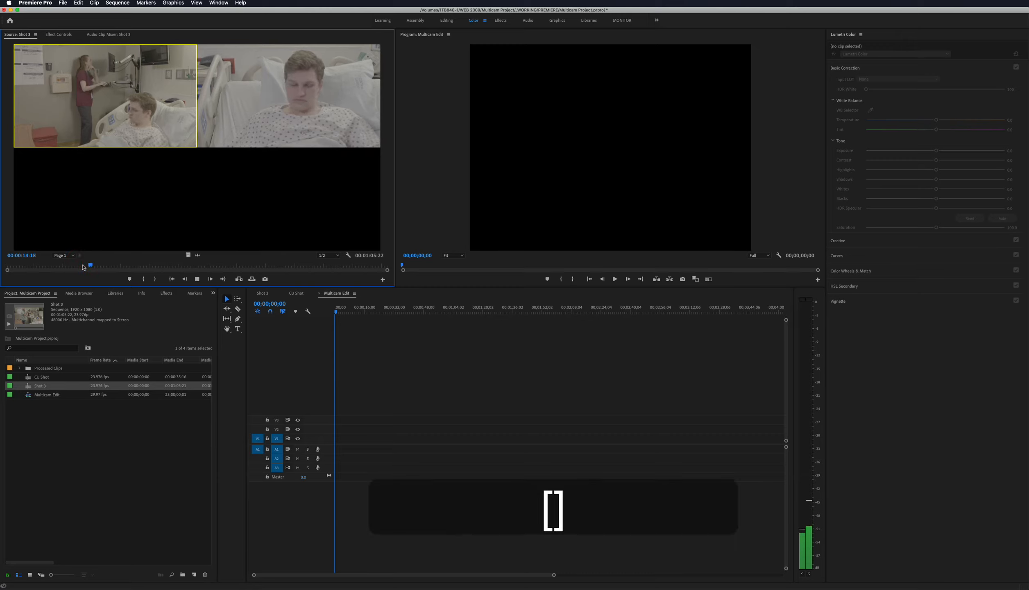
key(space)
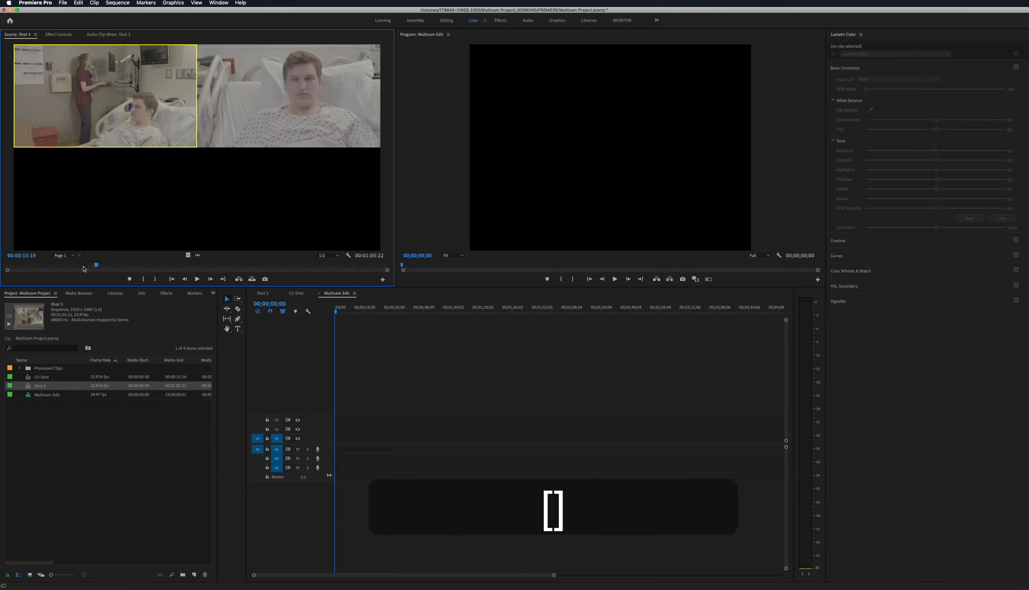
key(i)
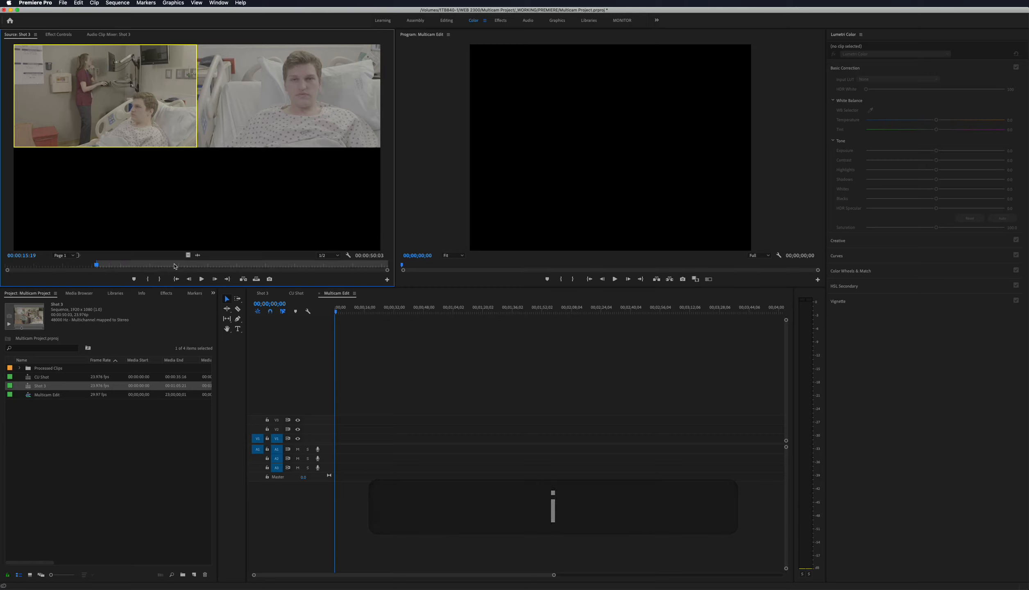
Step: Place Shot 3 at the start of V1 in Multicam Edit, change the sequence settings to match the clip, and return the playhead to the start
drag(181, 183, 336, 438)
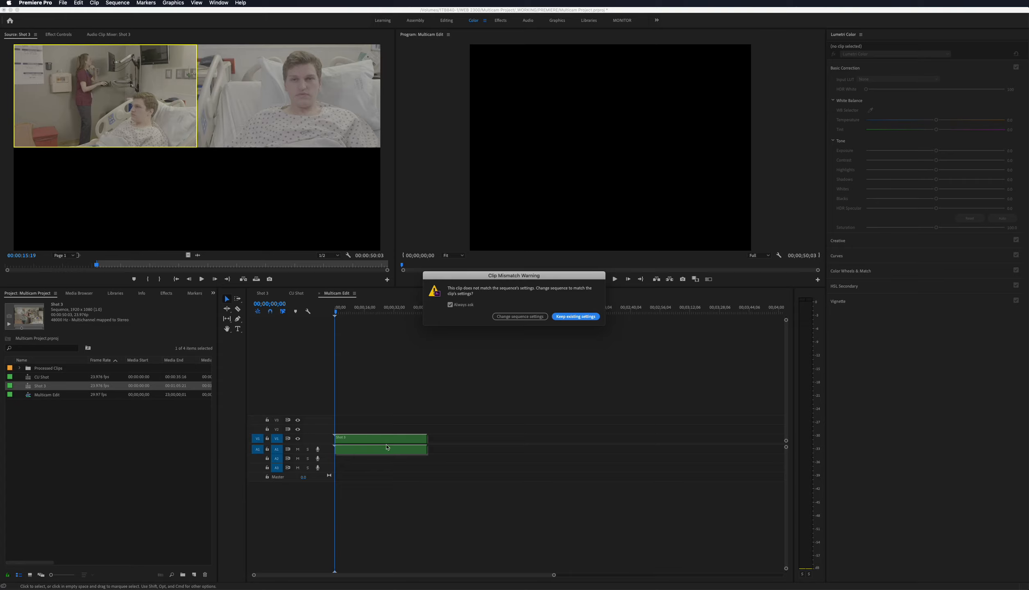
click(519, 316)
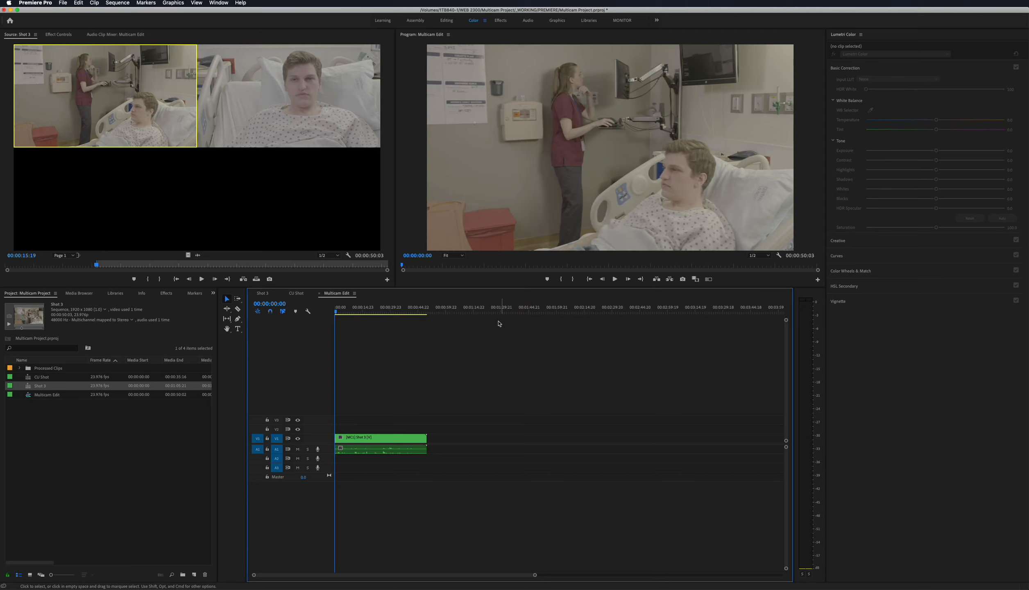
key(space)
key(space)
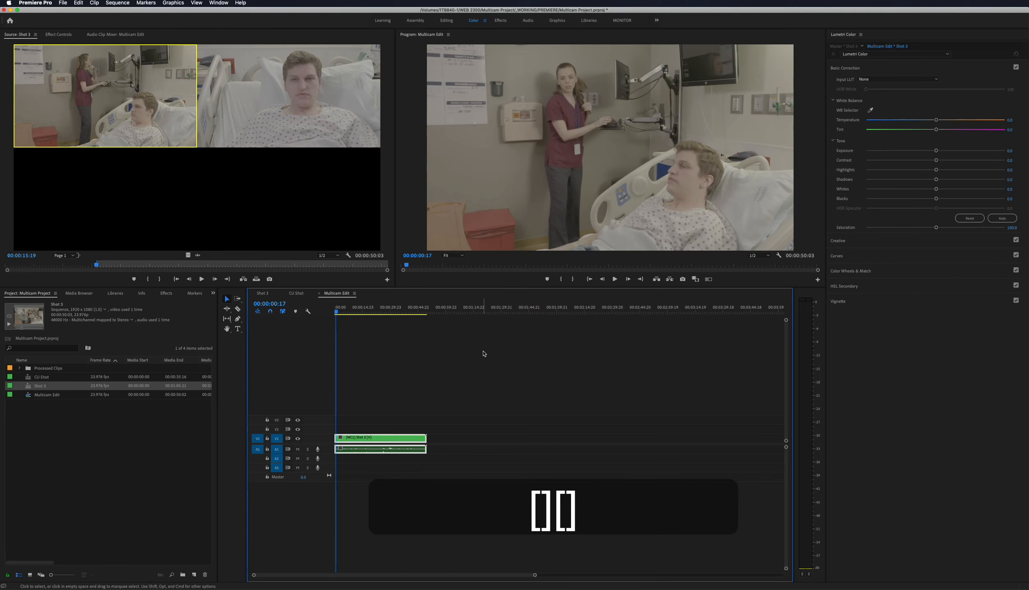
click(353, 404)
key(Home)
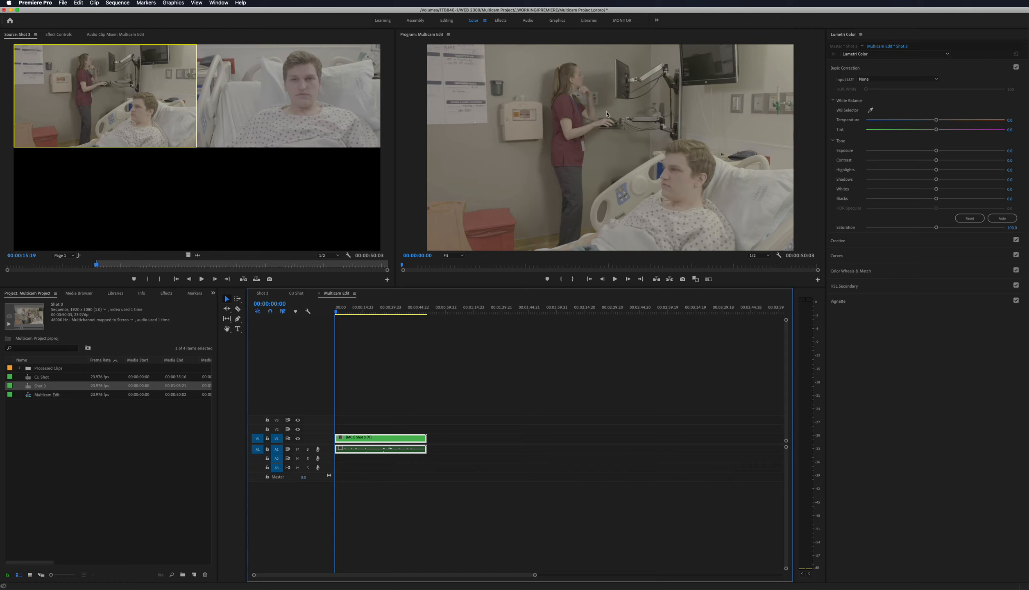
Step: Widen the Program Monitor and customize its controls by removing and re-adding the Toggle Multi-Camera View button
drag(392, 151, 302, 147)
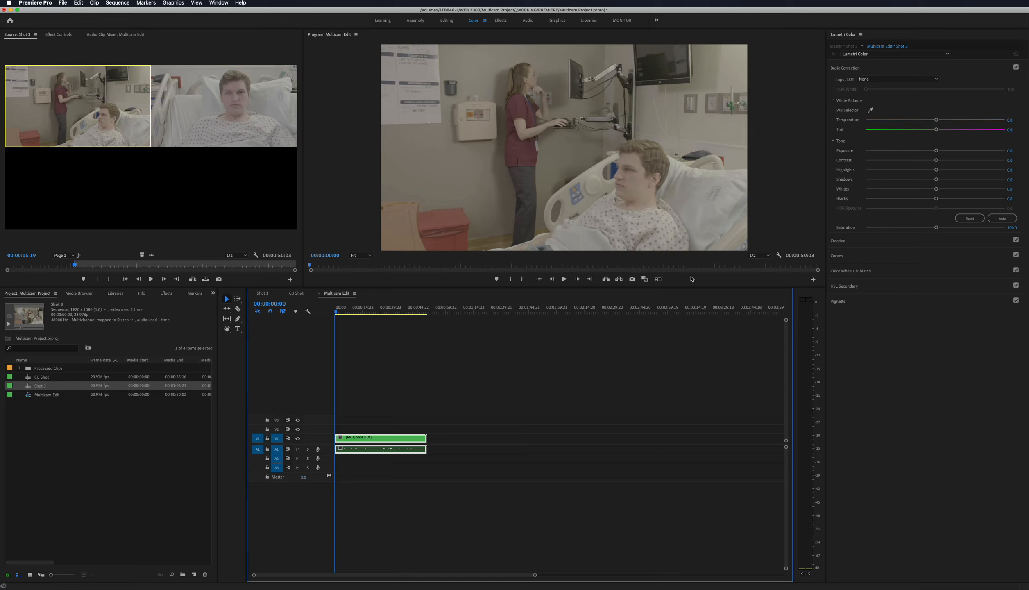
click(812, 280)
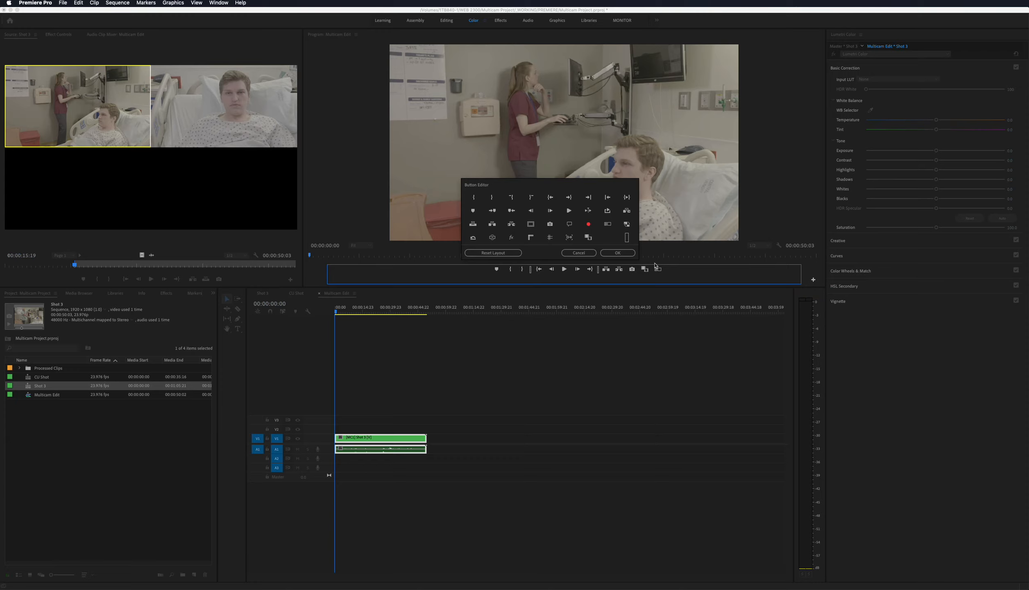
drag(657, 269, 604, 229)
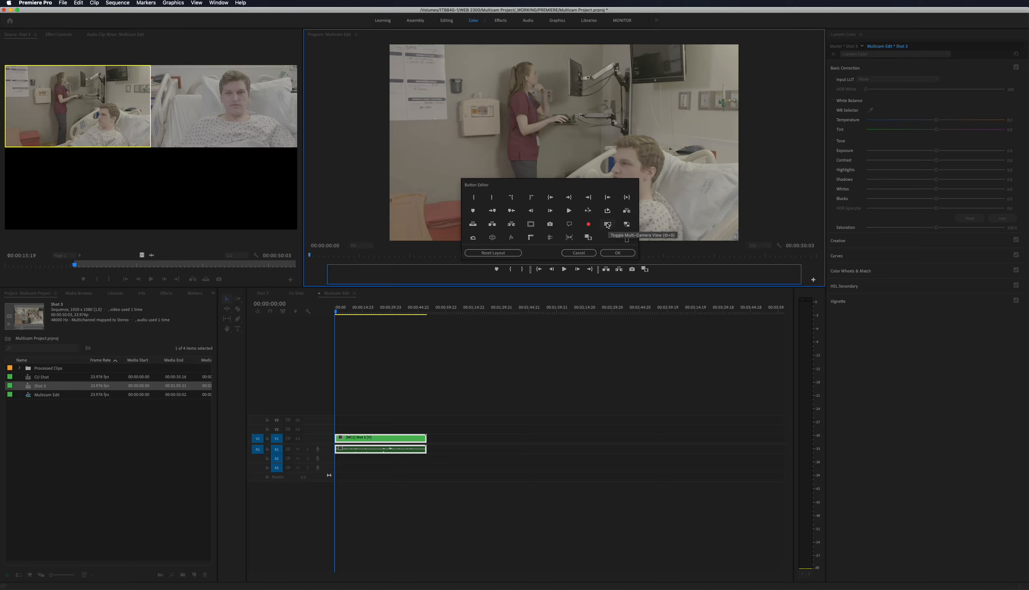
drag(607, 225, 657, 270)
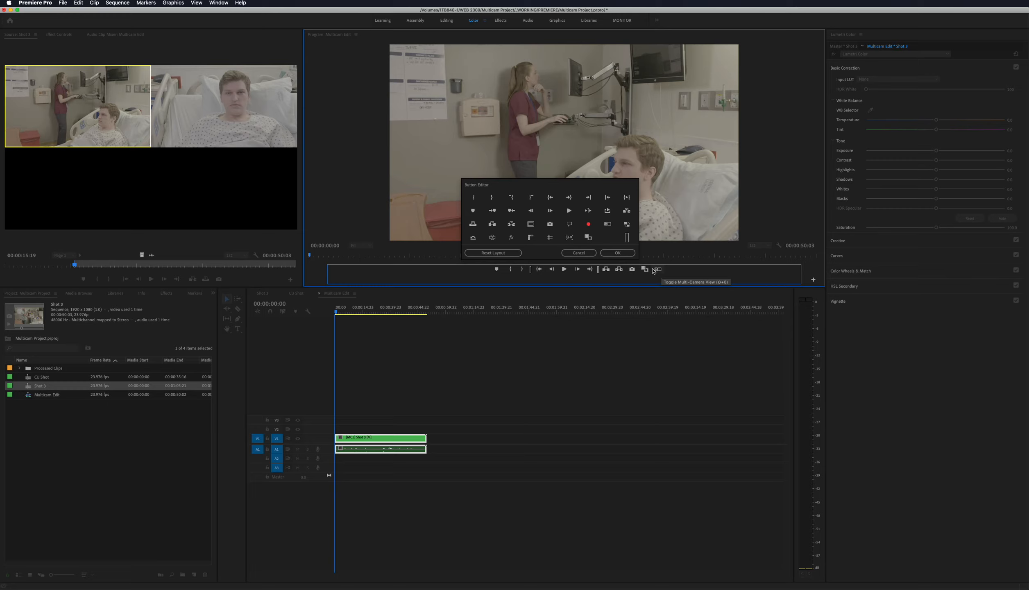
click(618, 252)
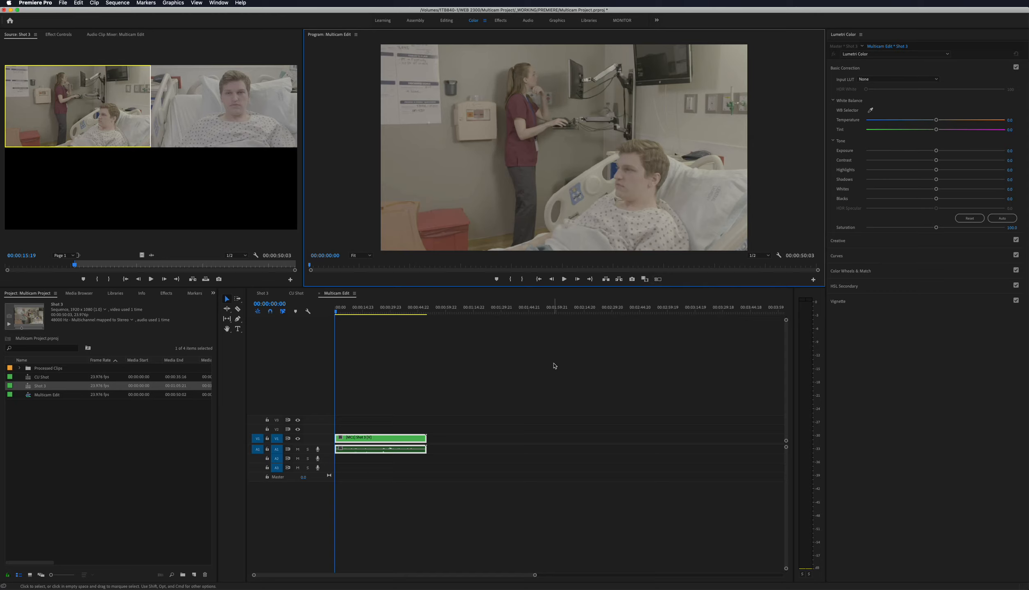
Step: Turn on multi-camera view in the Program Monitor and play Multicam Edit from the start to about 00:00:09
key(0)
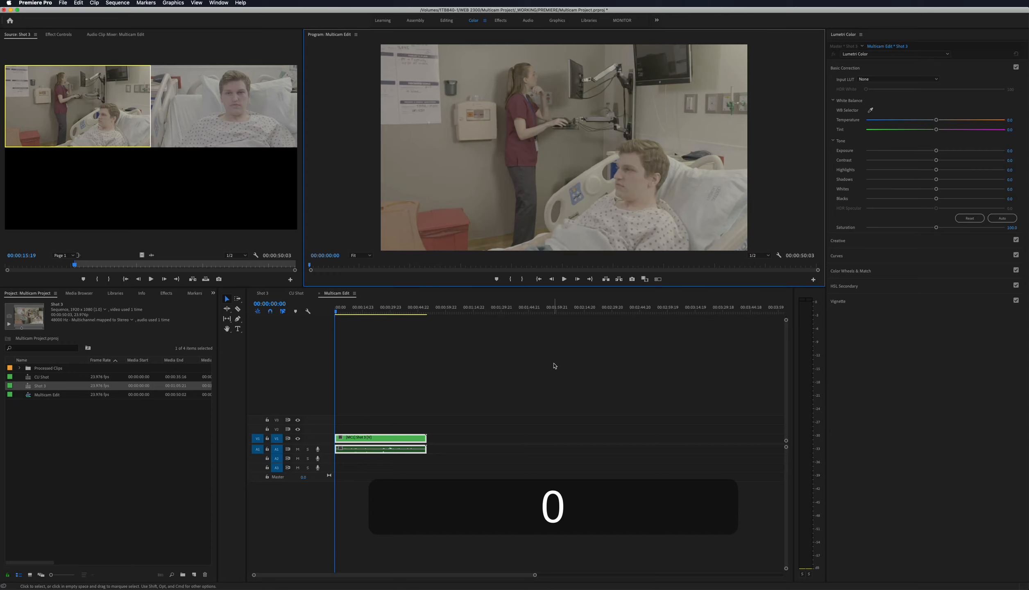
key(shift+0)
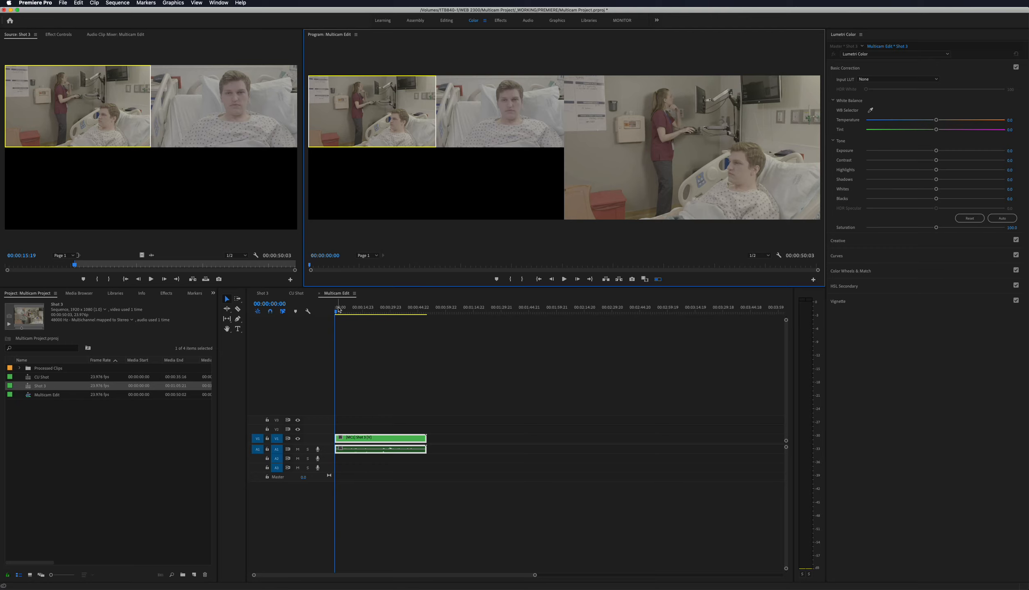
key(space)
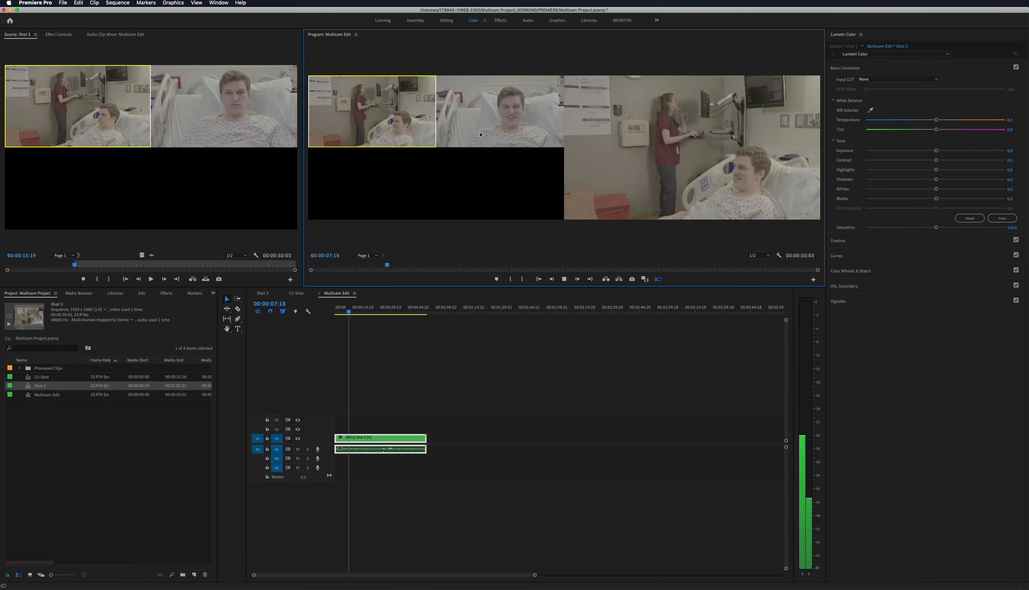
key(space)
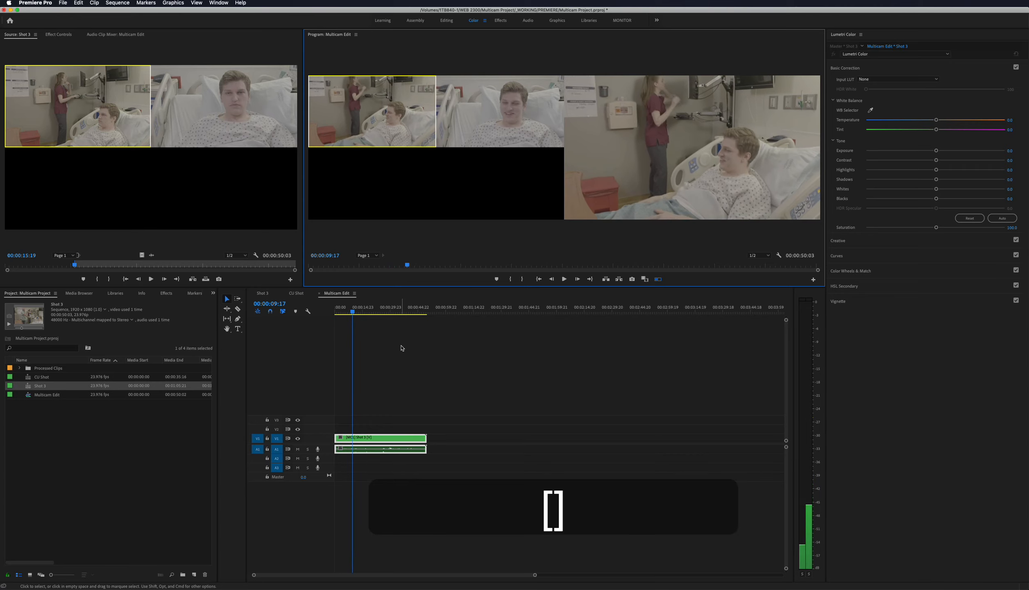
Step: Find the start of the usable action around 00:00:24 and split the Shot 3 clip at 00:00:24:20
drag(374, 311, 379, 311)
key(space)
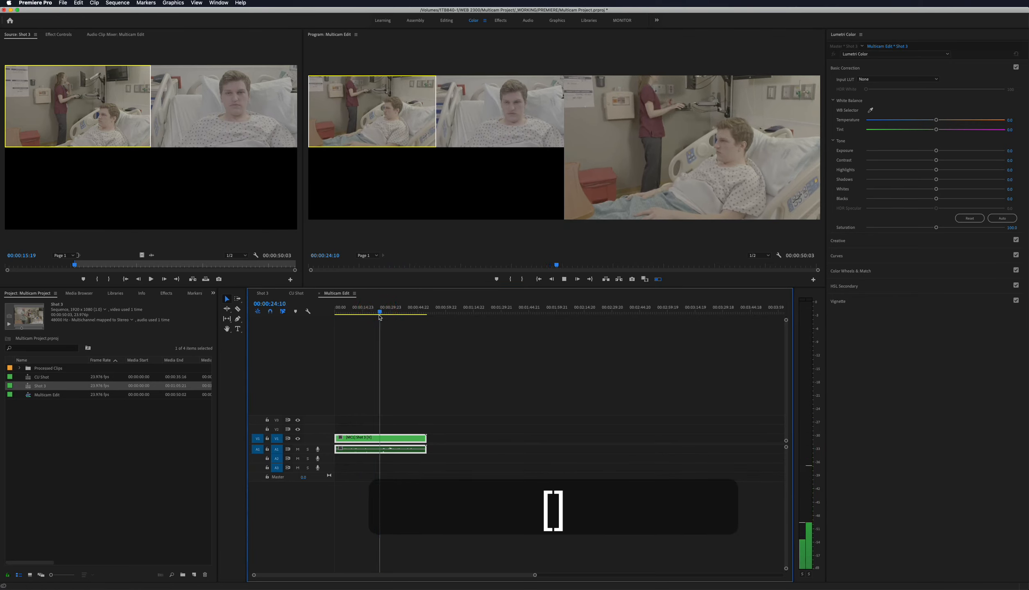
key(space)
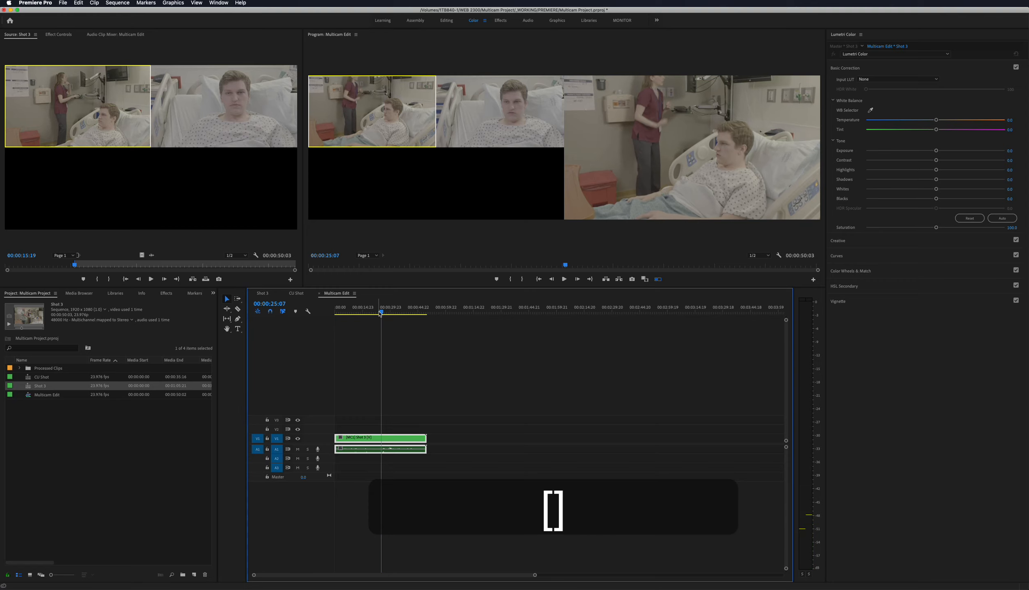
key(j)
key(space)
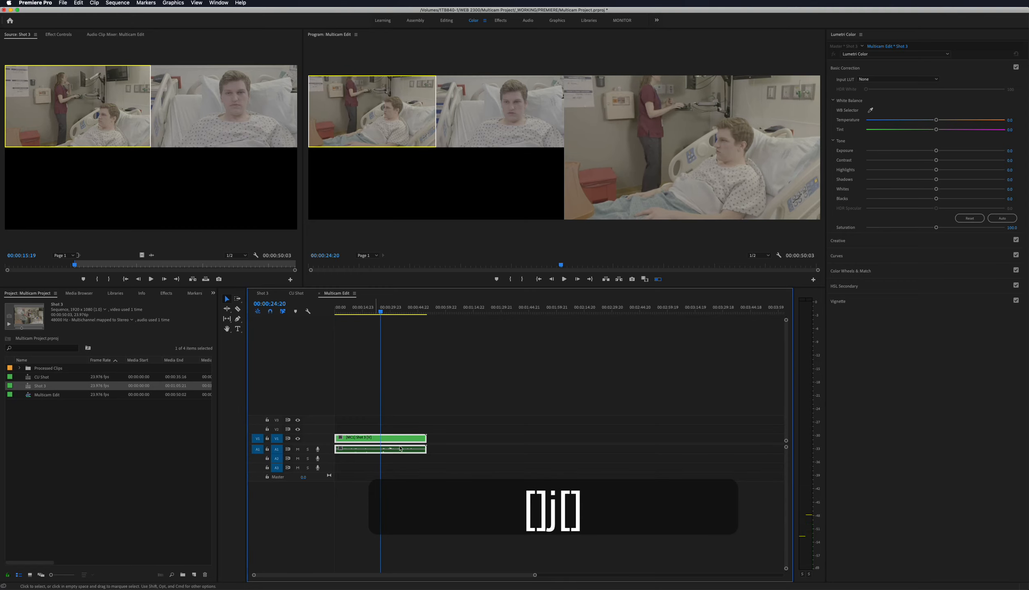
key(c)
click(381, 438)
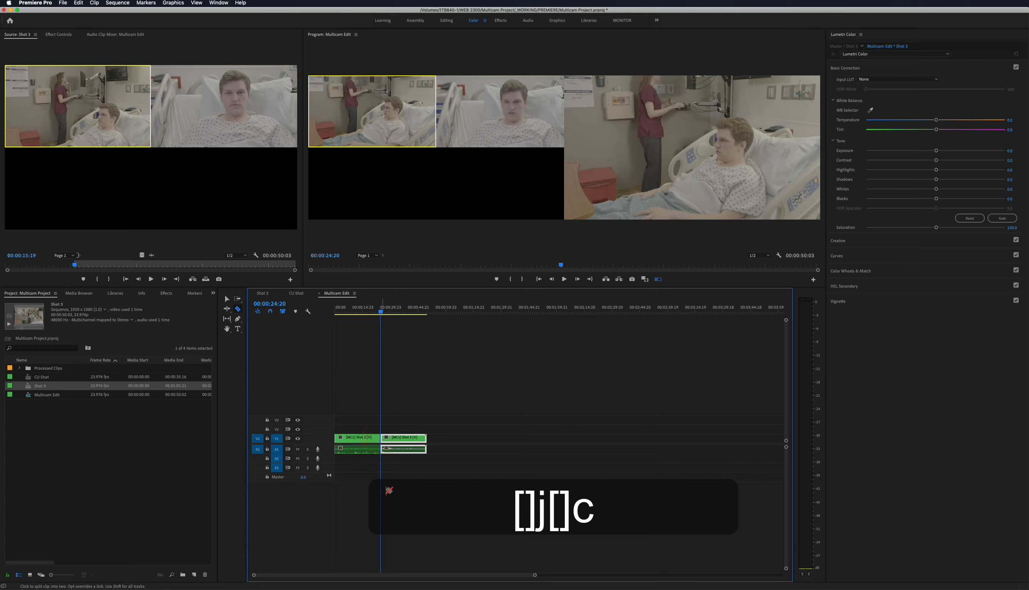
key(v)
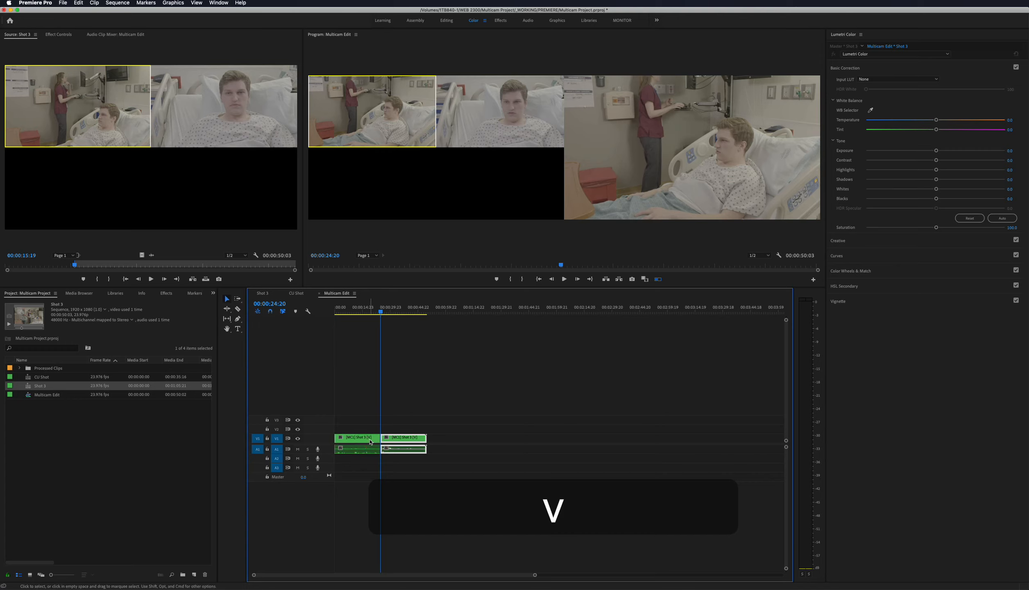
Step: Delete the Shot 3 segment before the cut and close the gap at the start of the timeline
click(370, 441)
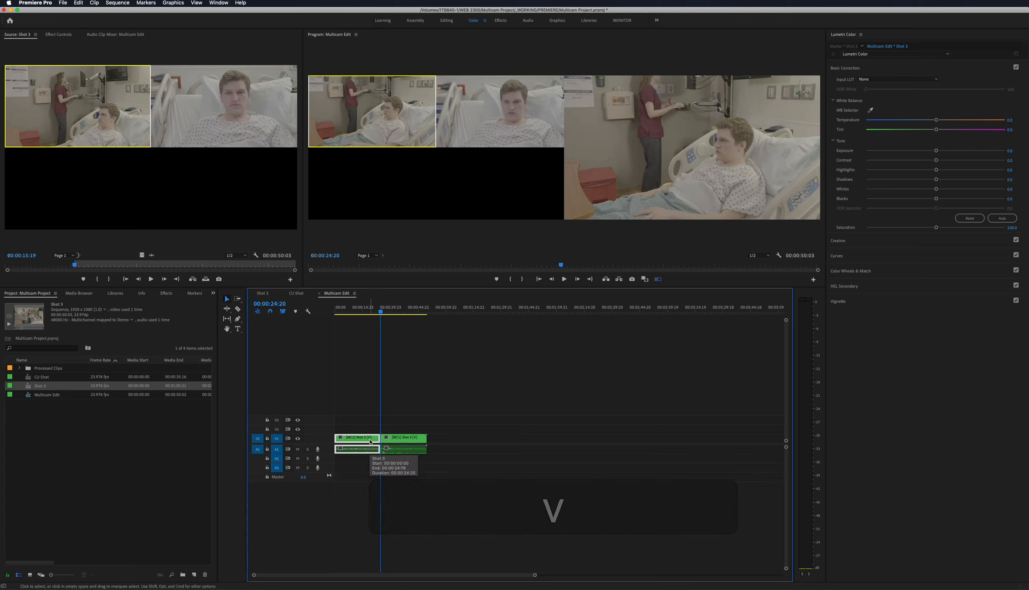
key(BackSpace)
key(BackSpace)
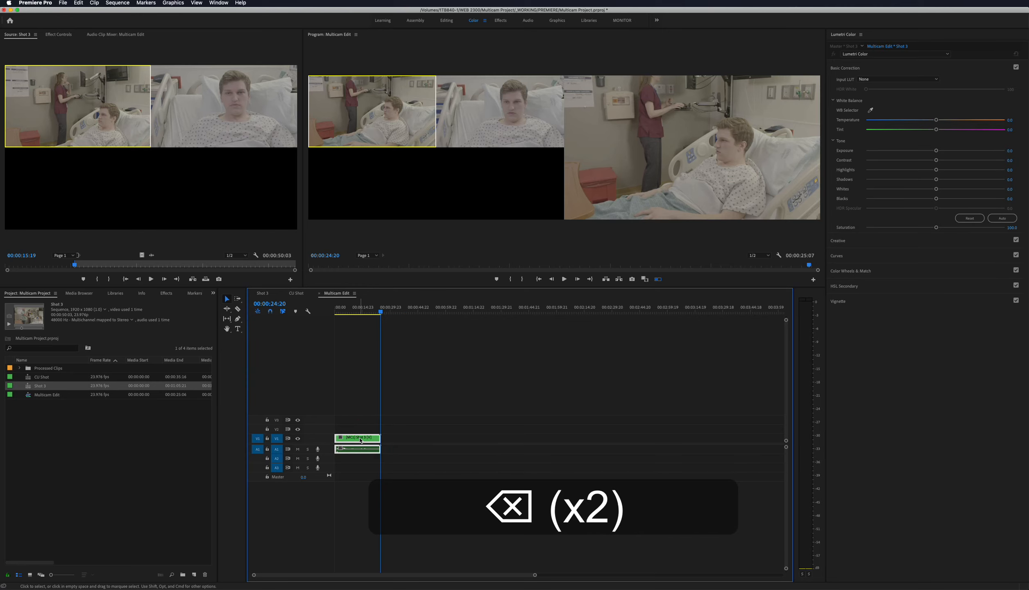
Step: Check the middle of the trimmed Shot 3 clip and move the playhead to its end at 00:00:25:07
click(360, 311)
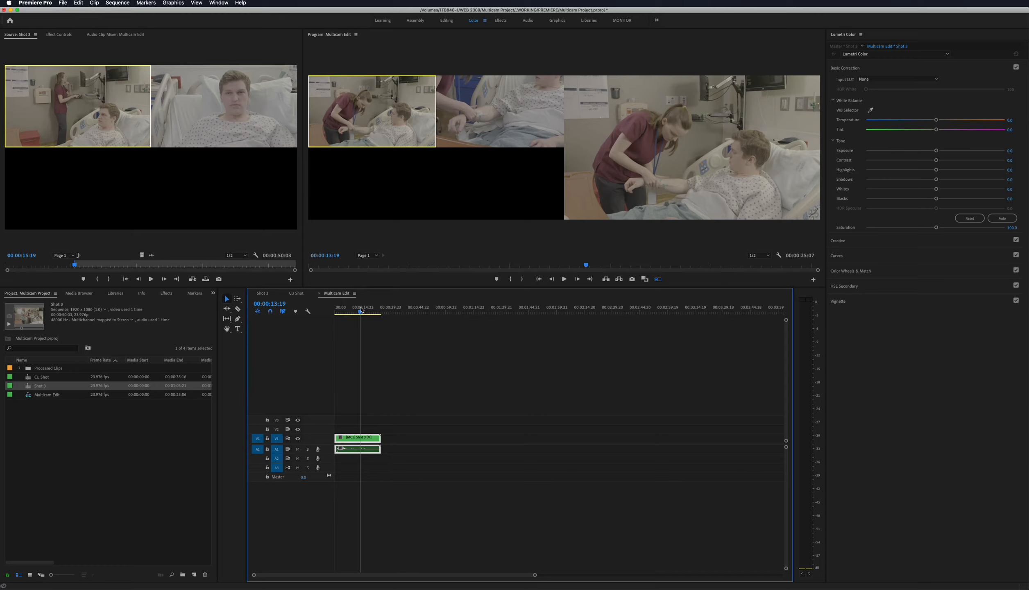
key(Home)
key(Down)
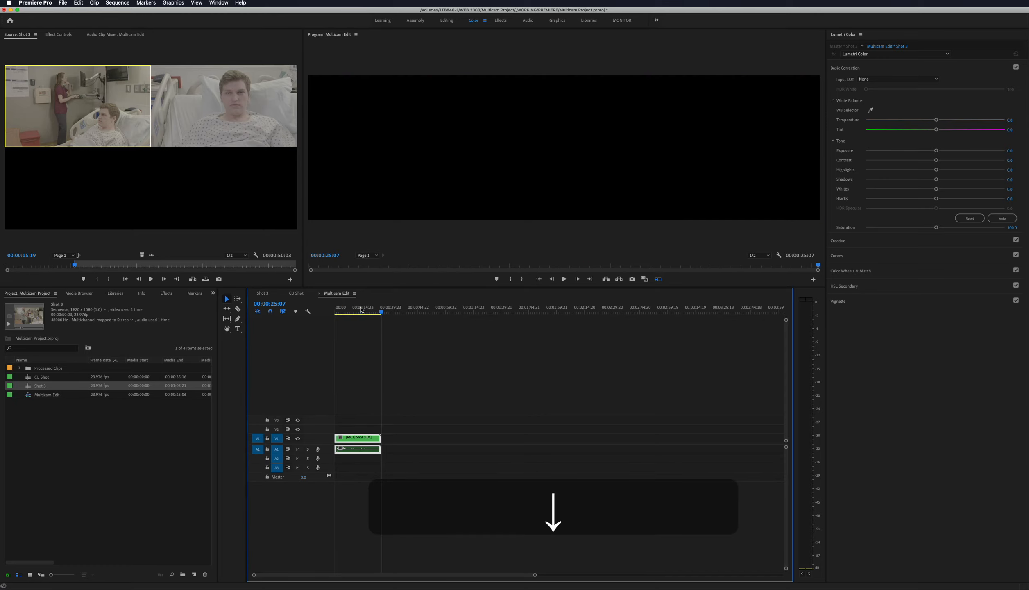
Step: Check the last frame of the trimmed Shot 3 clip at 00:00:25:06 and return the playhead to the sequence start
key(Left)
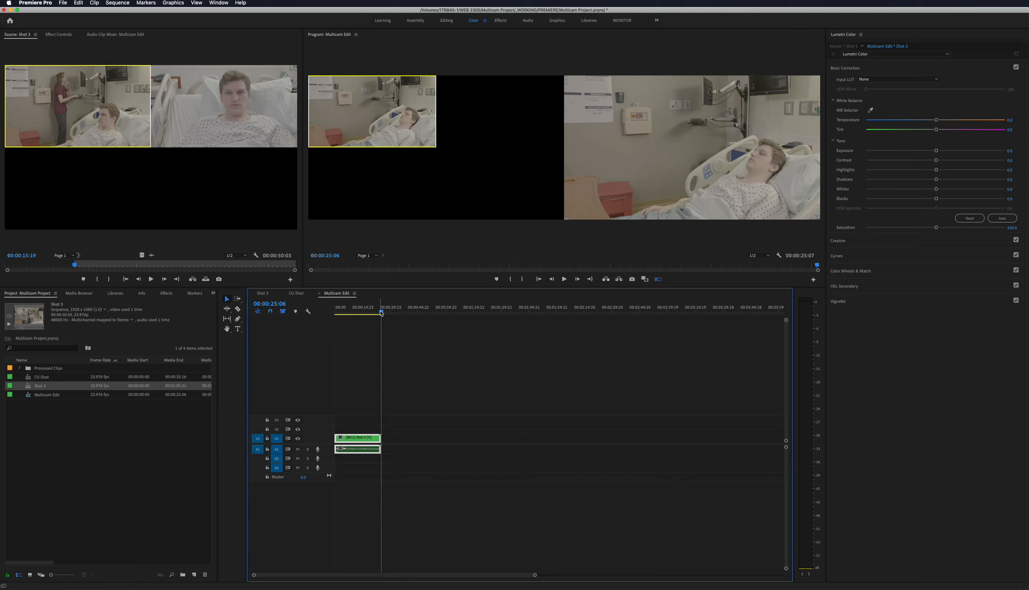
drag(374, 314, 371, 315)
key(Home)
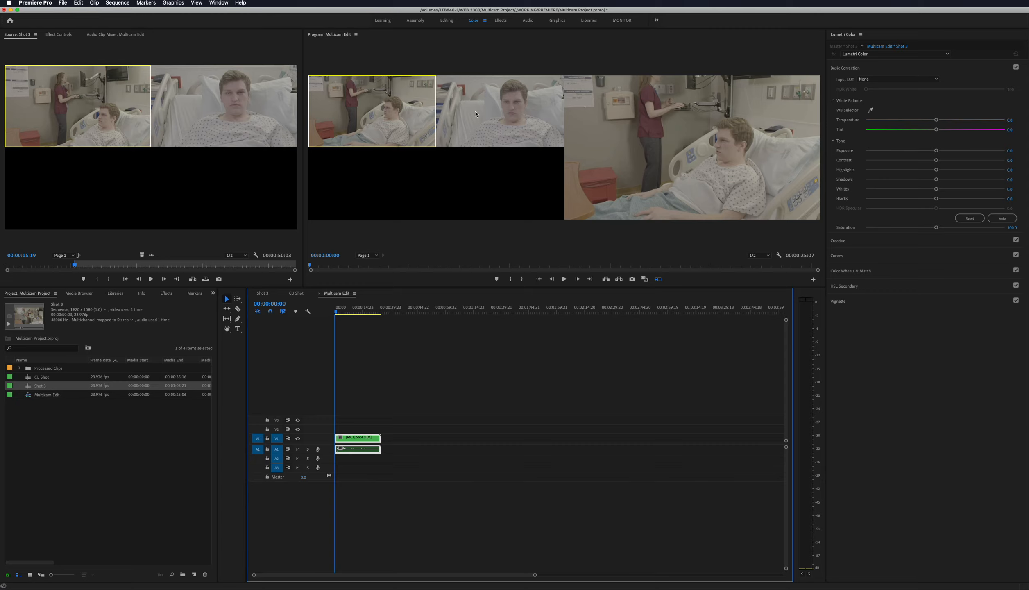
Step: Play Multicam Edit from the start, switching live between the wide and close-up cameras, and stop at about 00:00:12:21
key(space)
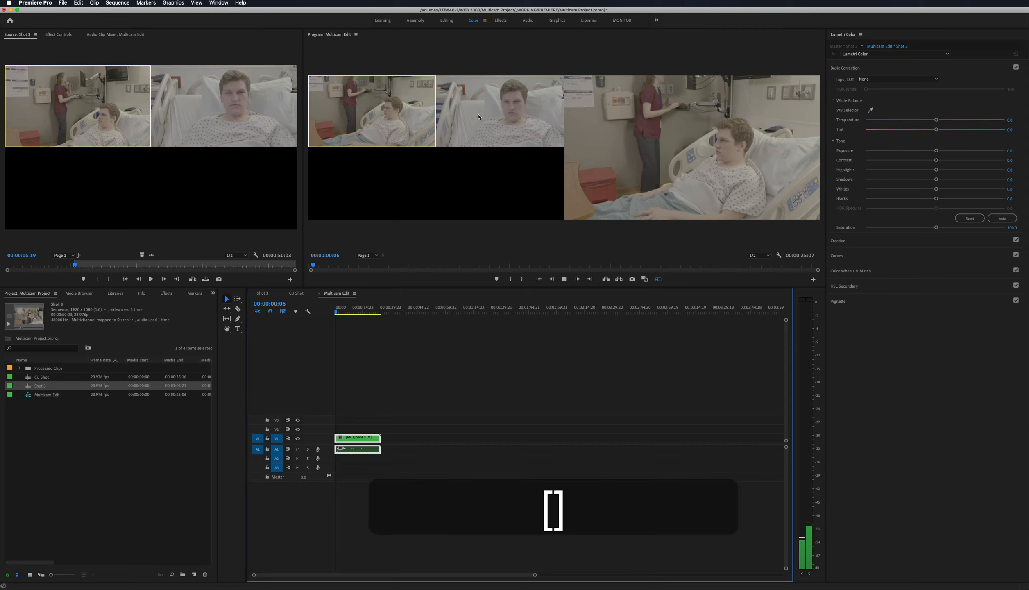
click(501, 95)
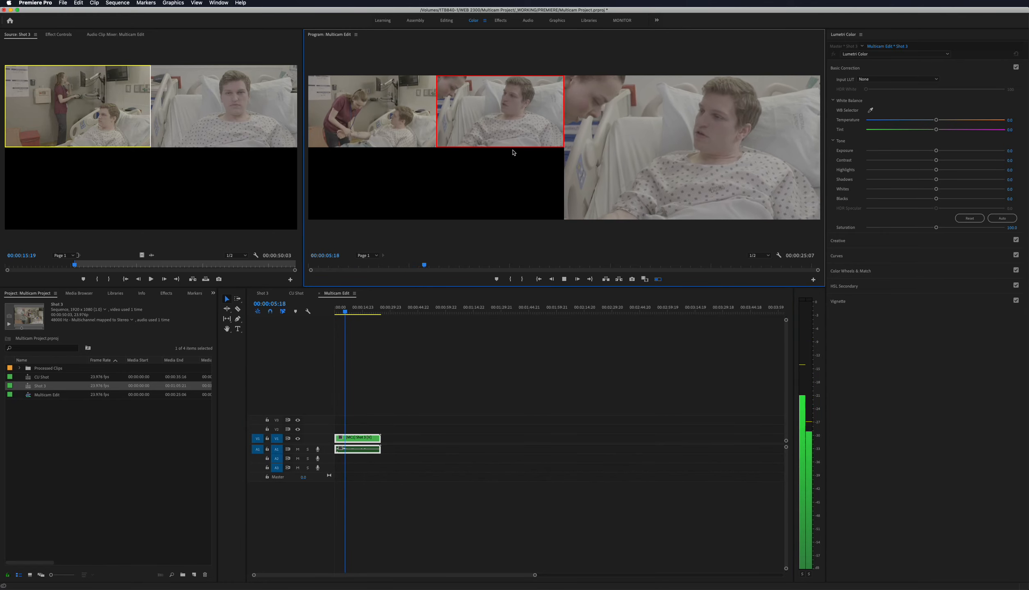
click(370, 111)
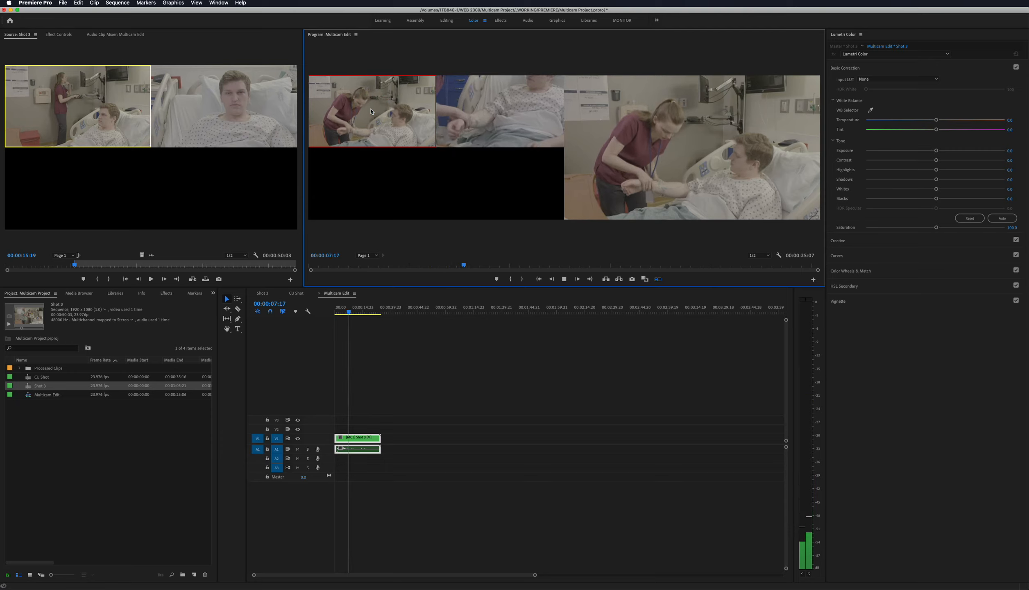
click(493, 103)
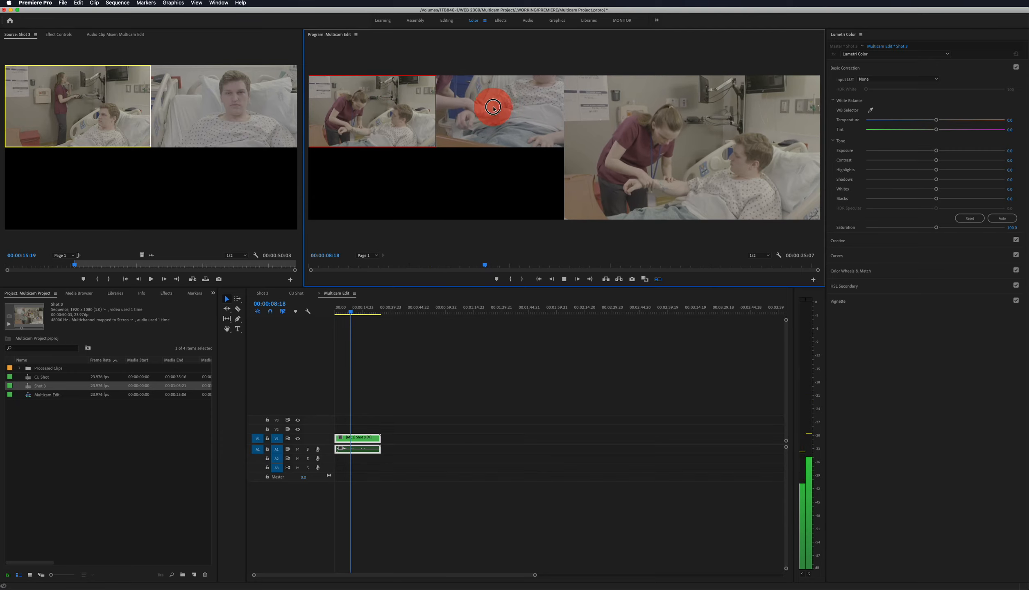
click(408, 106)
click(463, 107)
click(411, 110)
click(470, 108)
click(400, 109)
click(455, 109)
click(409, 111)
click(460, 111)
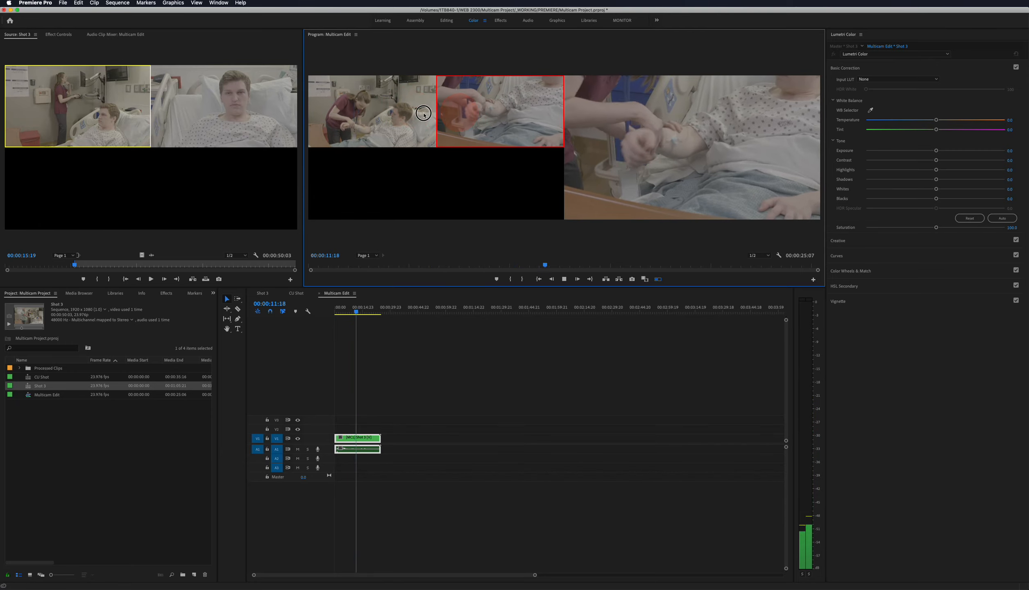
key(space)
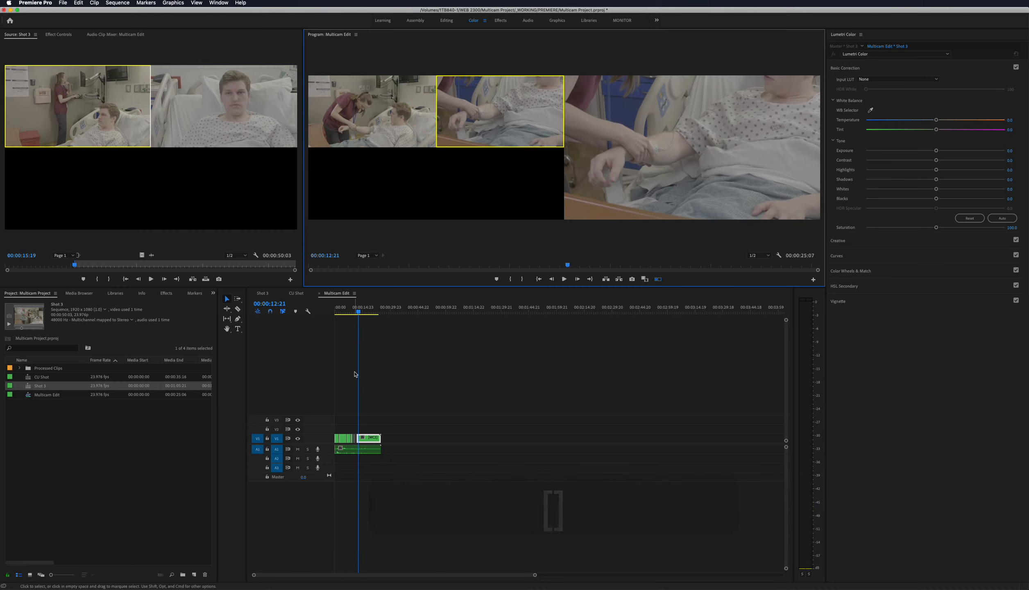
Step: Examine the recorded camera cuts in the timeline and play them back from 00:00:07:10 to about 00:00:12:17
key(equal)
key(super+equal)
key(super+equal)
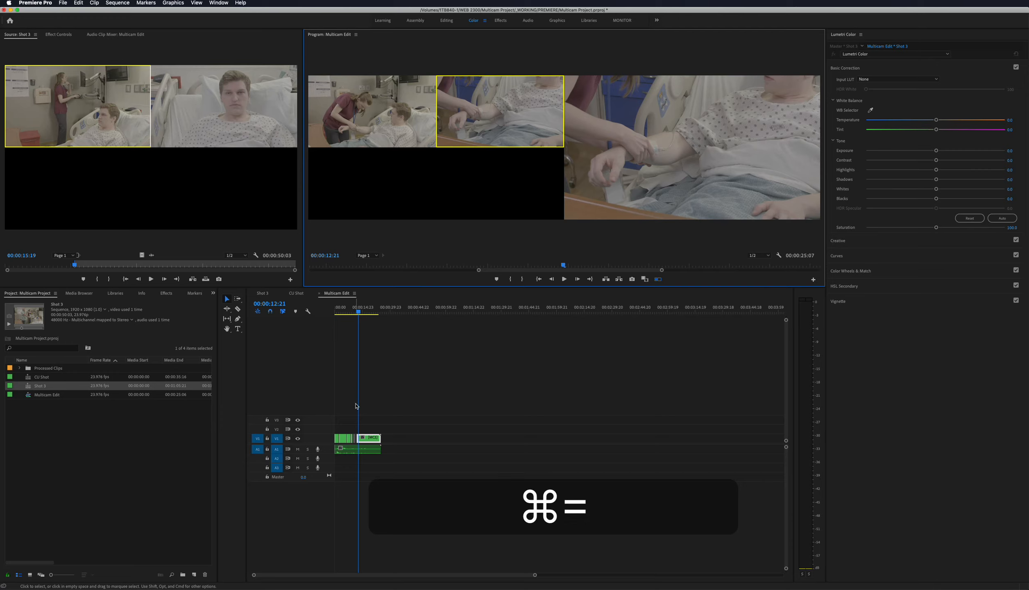
click(352, 409)
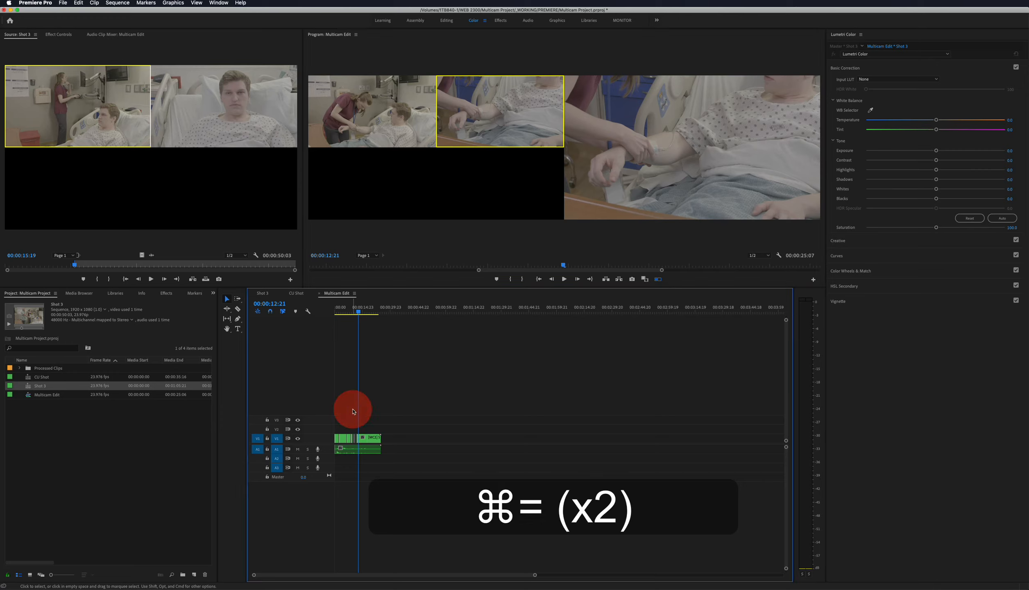
click(345, 312)
key(equal)
key(equal)
key(equal)
key(equal)
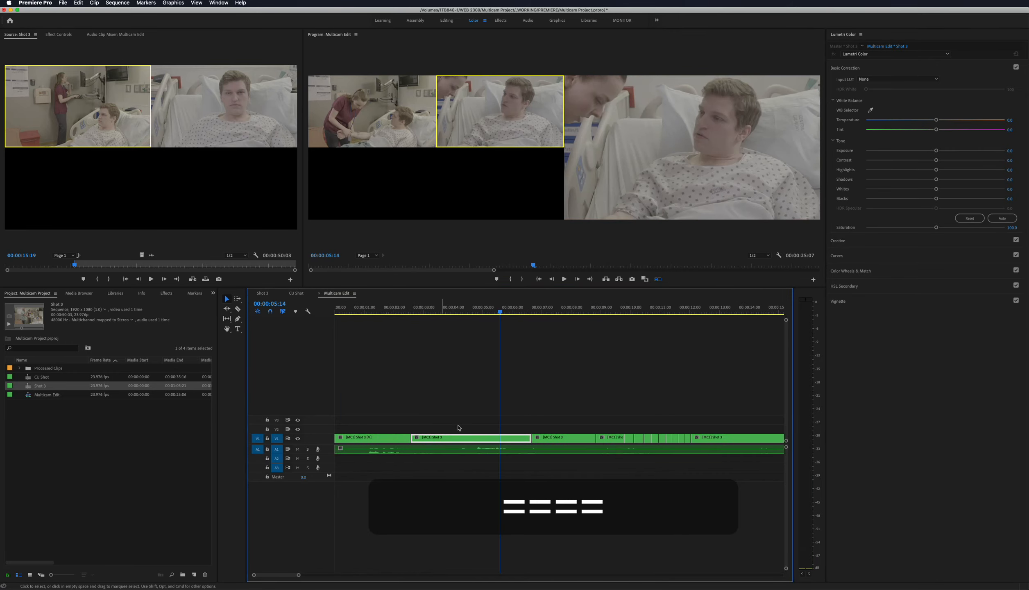
scroll(635, 432, right, 3)
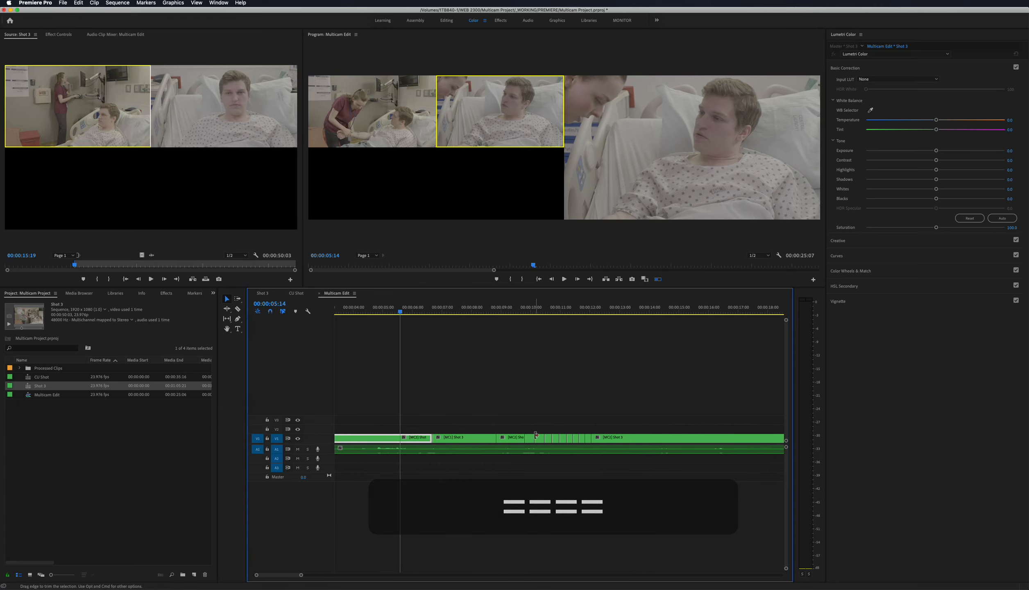
click(454, 313)
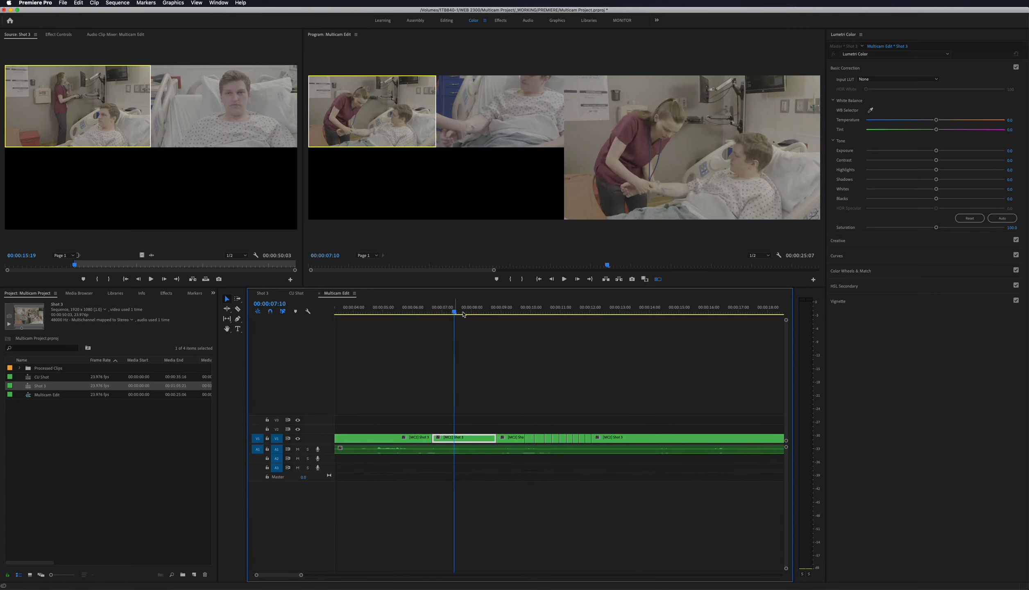
key(space)
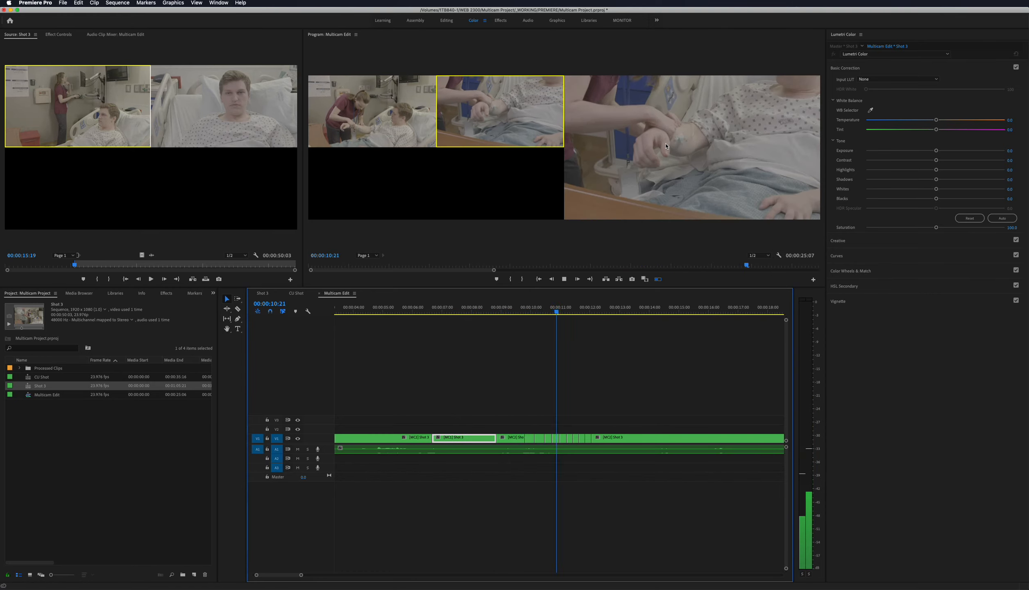
key(space)
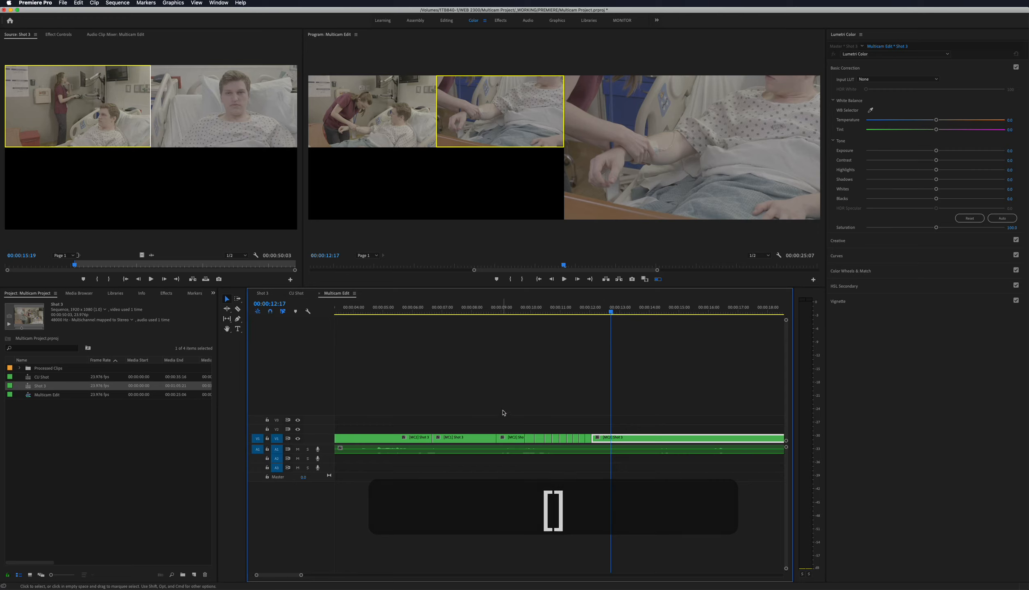
Step: Undo the live camera switching on the Shot 3 clip and deselect the clip
scroll(504, 412, up, 3)
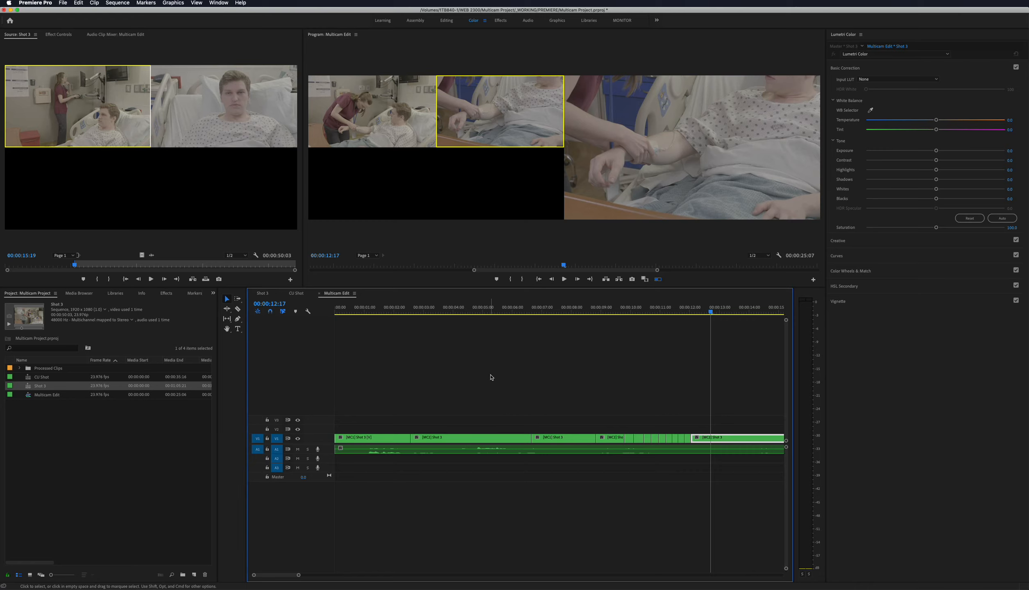
key(super+z)
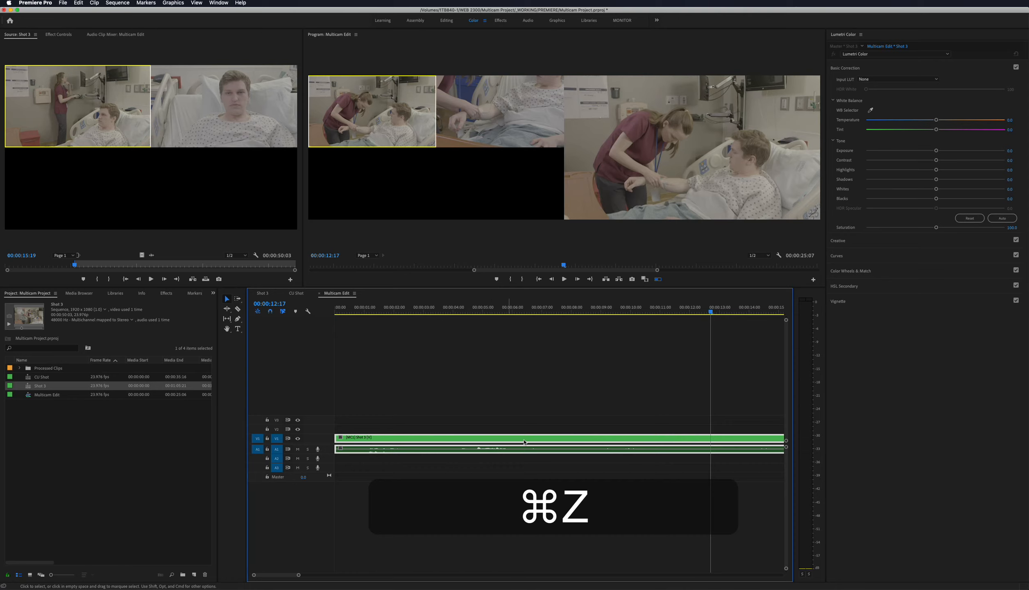
click(475, 385)
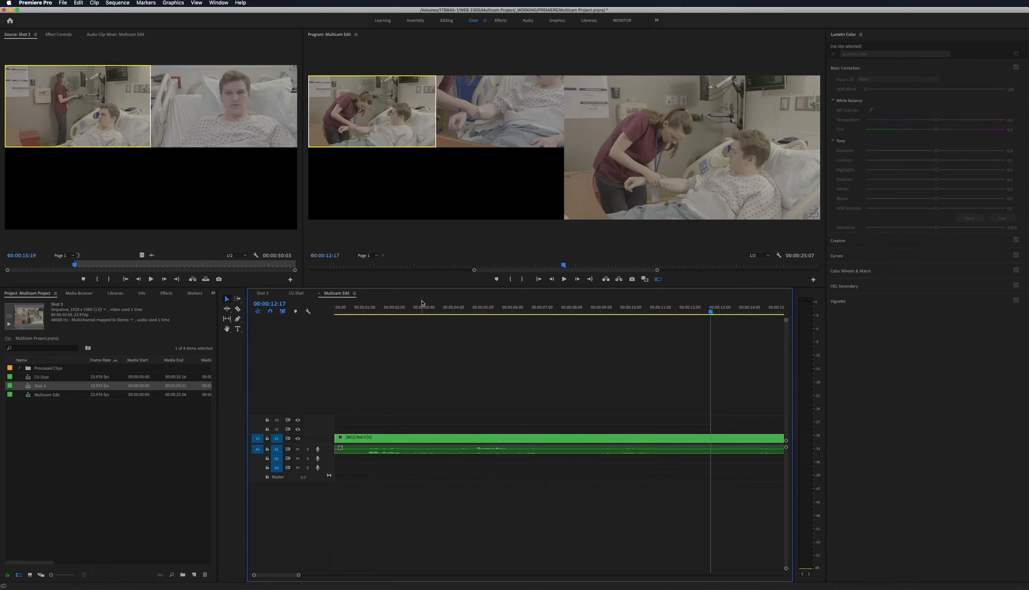
Step: Play to 00:00:03:21, try switching the uncut Shot 3 clip to the close-up camera while stopped, and undo the switch
click(385, 308)
key(space)
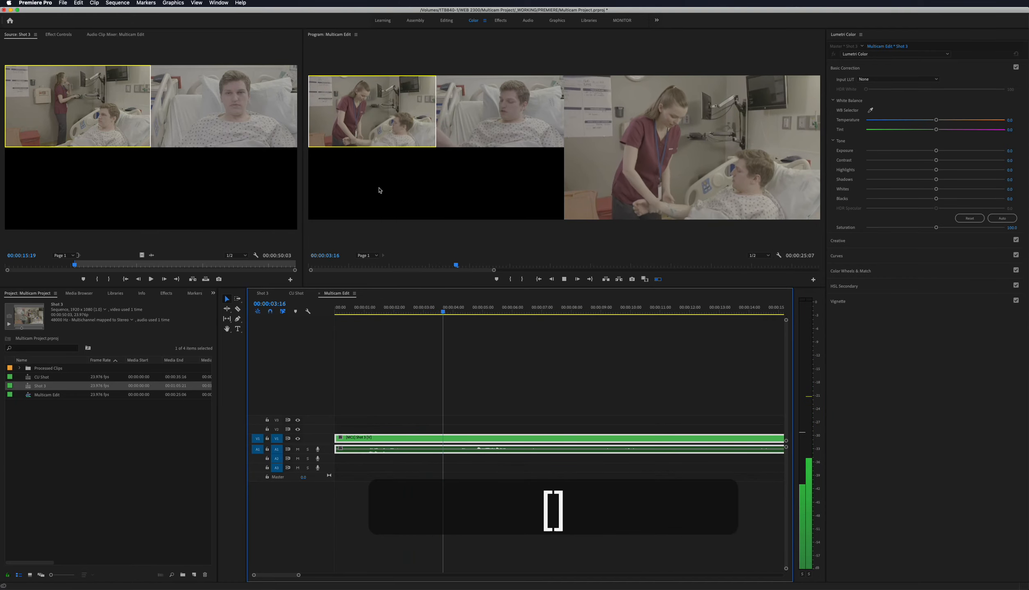
key(space)
click(477, 116)
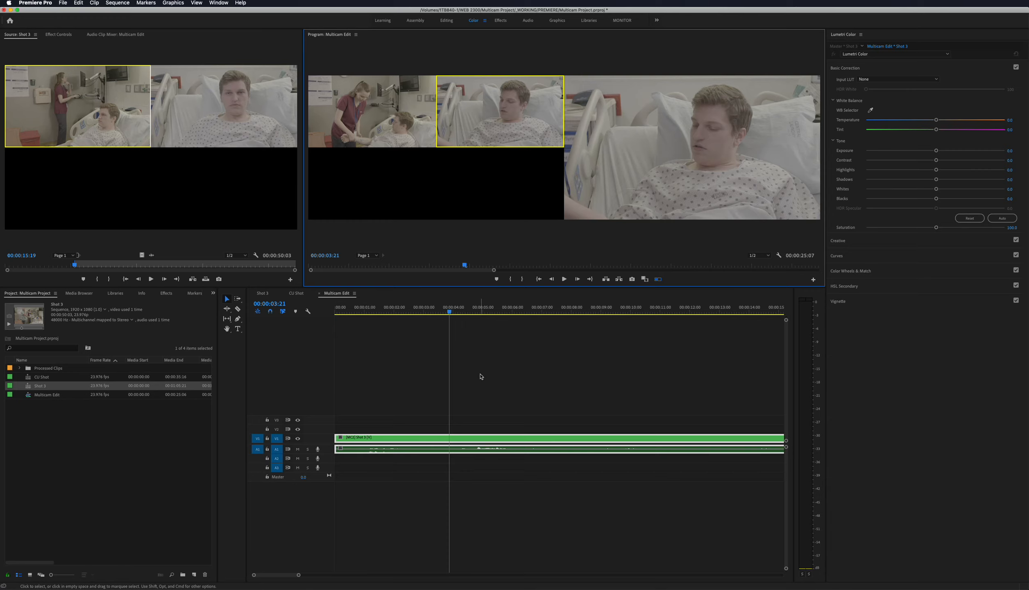
key(super+z)
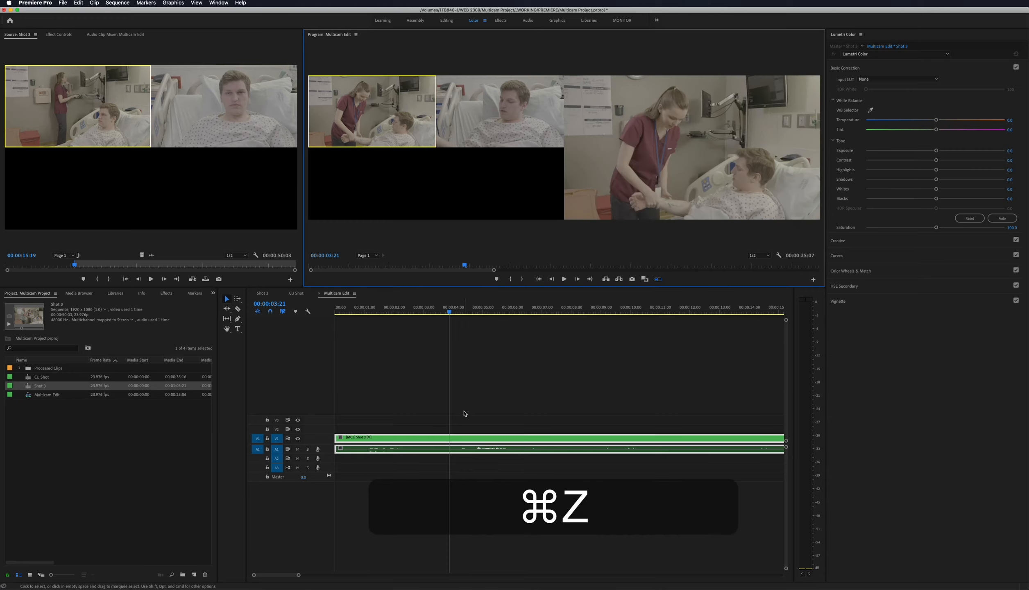
Step: Try splitting Shot 3 at 00:00:03:21 and switching the second segment to the close-up camera, undo both edits, and restore the Selection tool
key(c)
click(453, 437)
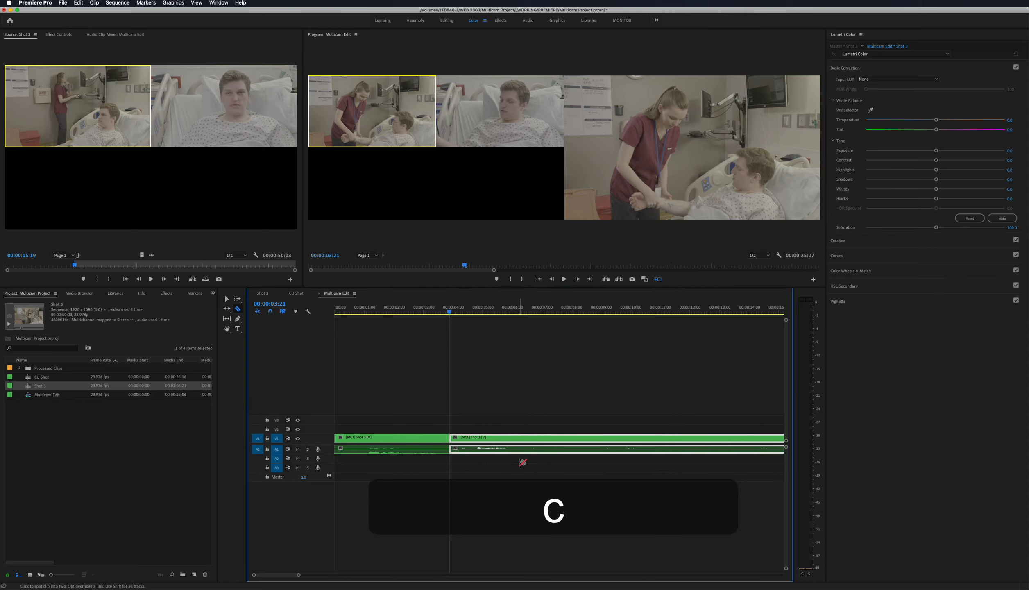
click(470, 117)
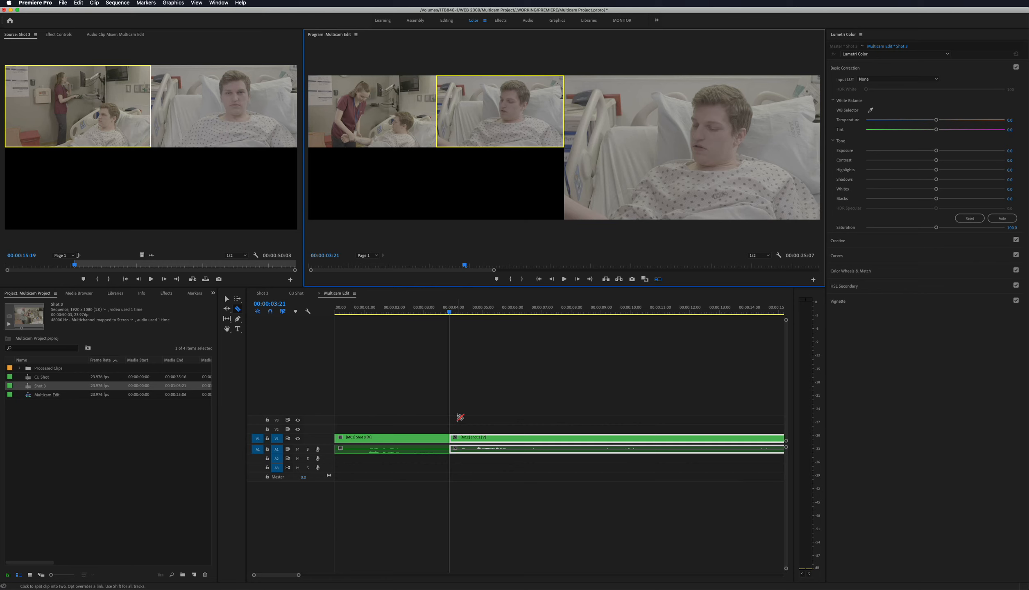
key(super+z)
key(super+z)
key(a)
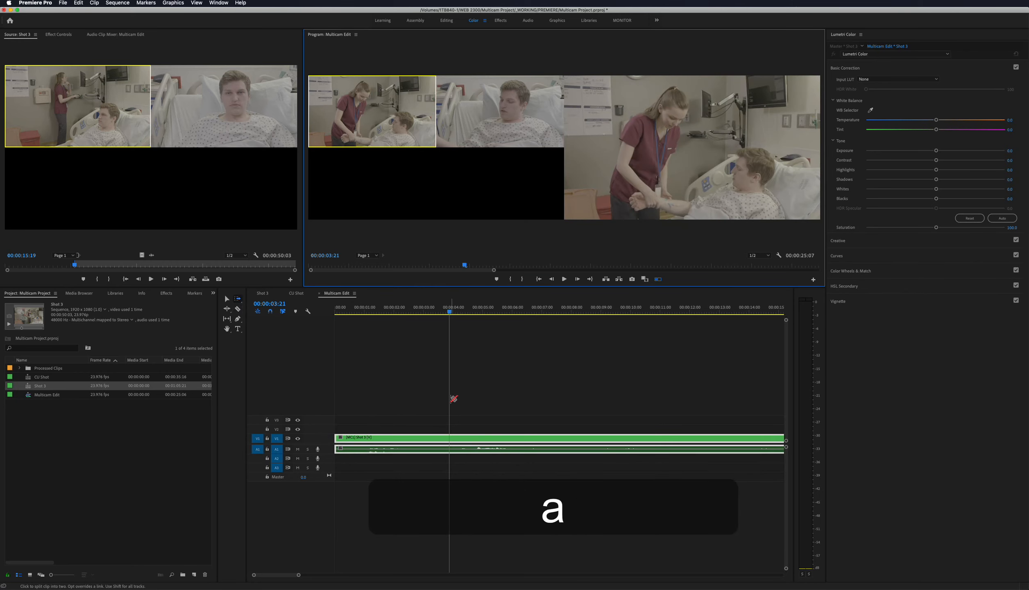
key(v)
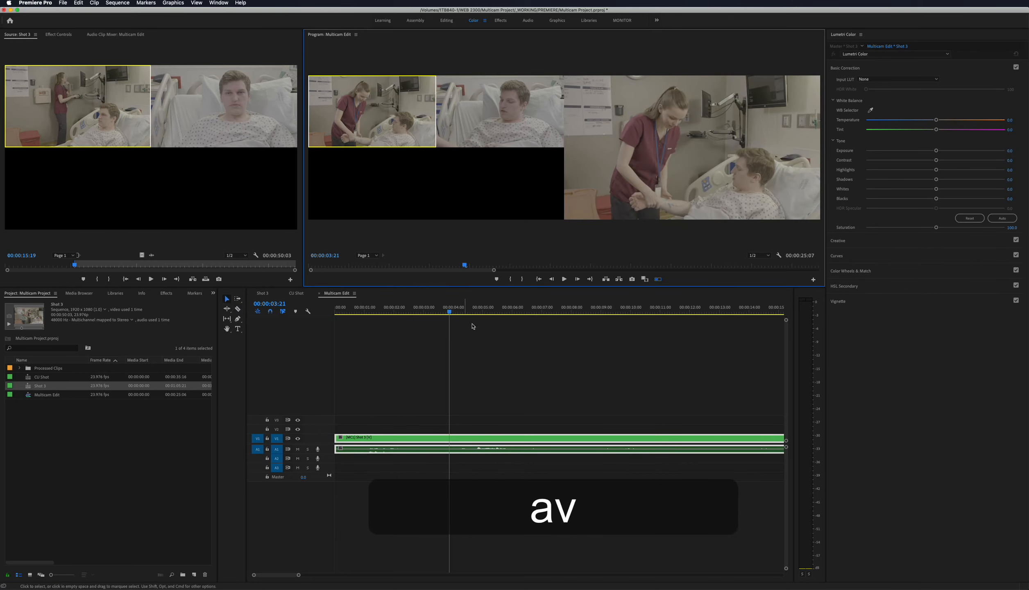
Step: Switch the multicam sequence to the patient close-up angle at 00:00:03:21 and deselect the clips
click(478, 135)
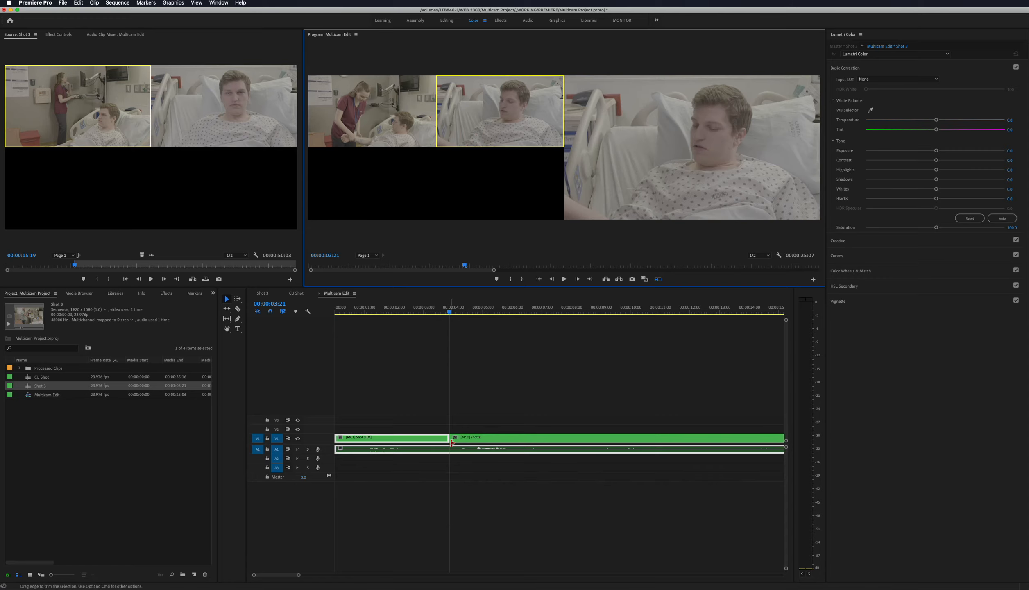
key(=)
click(449, 407)
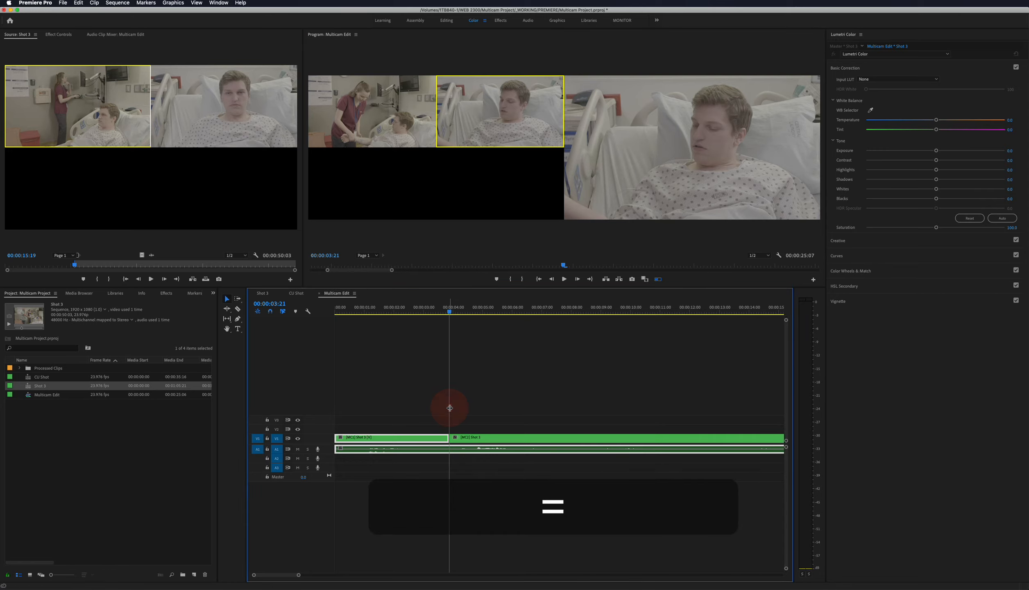
click(455, 458)
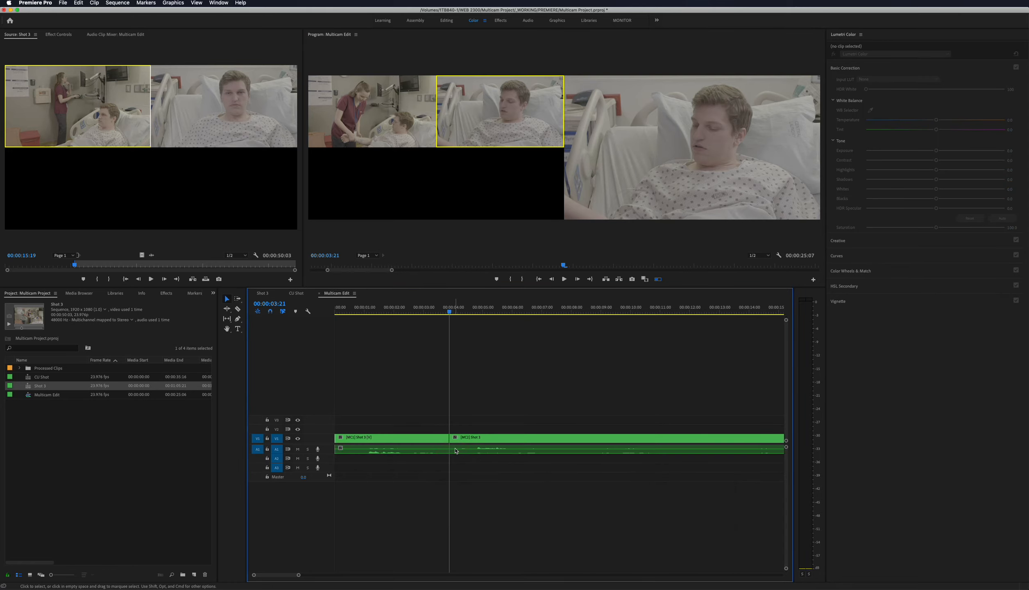
Step: Enlarge the Video 1 and Audio 1 tracks to show clip thumbnails and both audio waveforms
drag(318, 452, 320, 490)
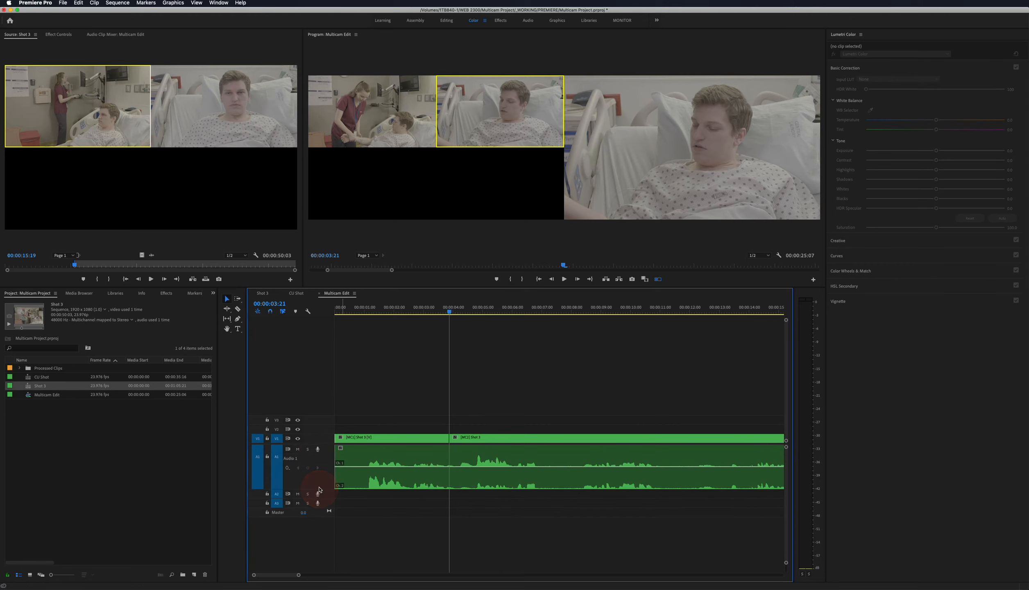
double_click(319, 435)
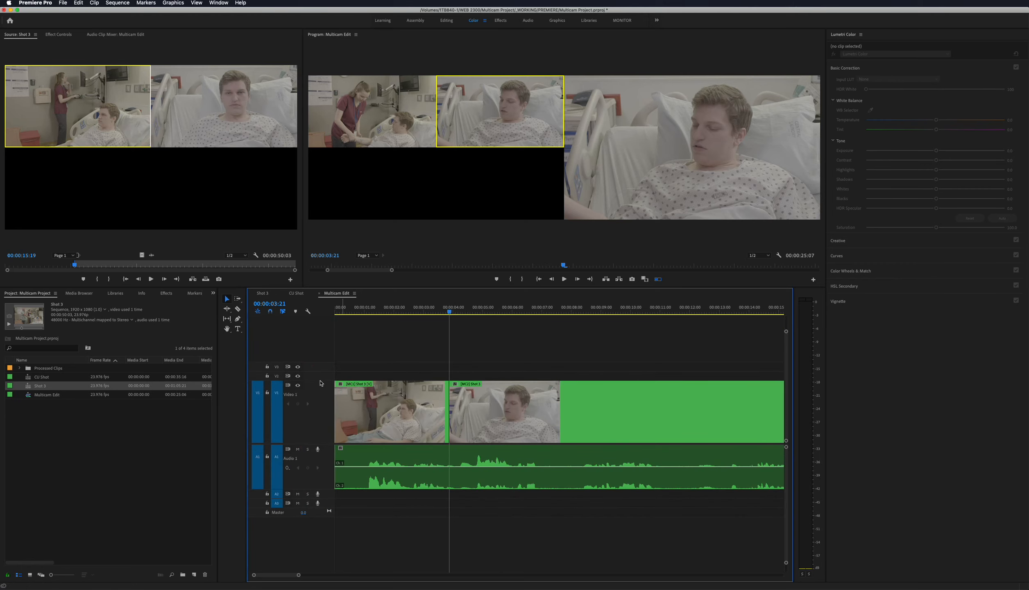
drag(321, 383, 321, 406)
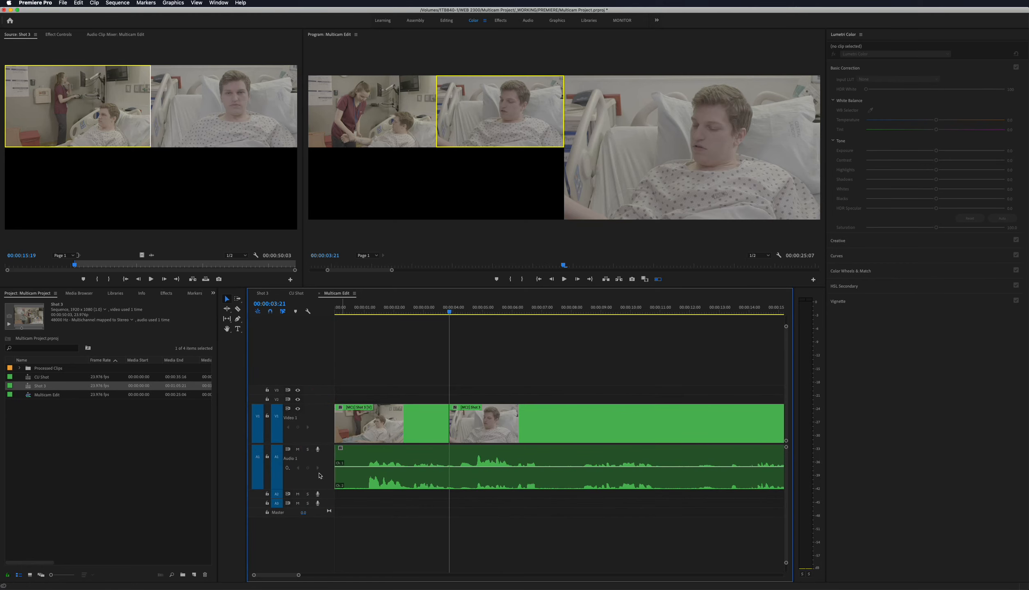
drag(324, 489, 323, 496)
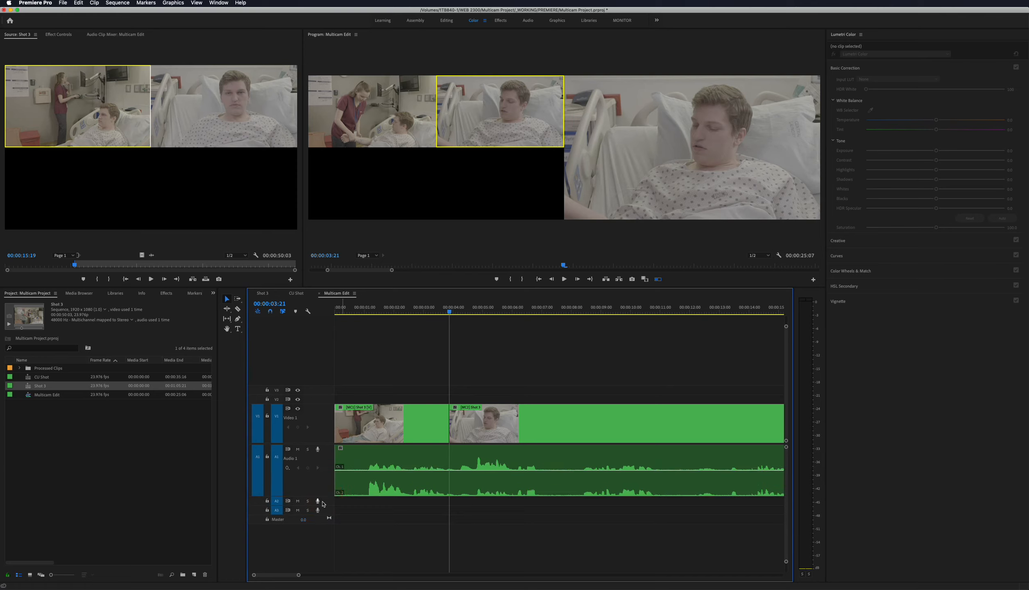
Step: Undo the angle switch, then try a razor cut through the multicam clip at 00:00:03:21 and undo it
key(super+z)
key(c)
click(449, 421)
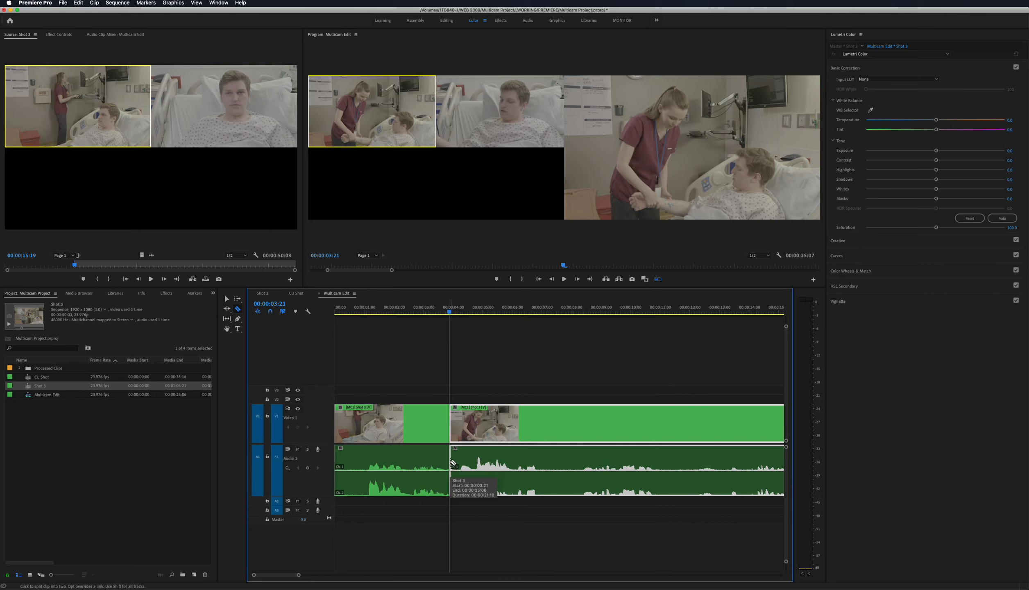
key(super+z)
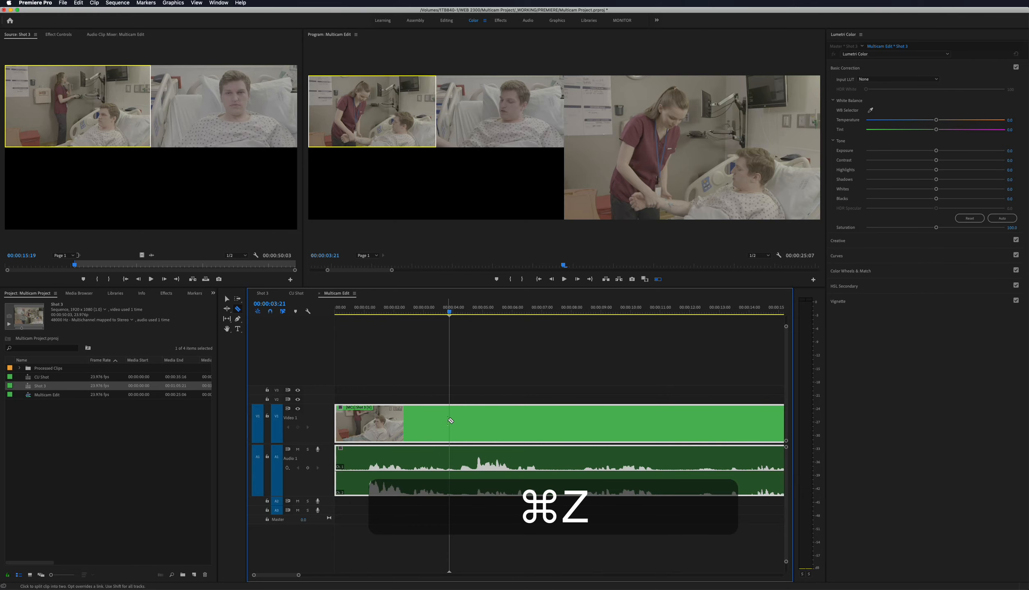
Step: Cut to the patient close-up angle at 00:00:03:21 and move the playhead to 00:00:05:04
key(a)
key(v)
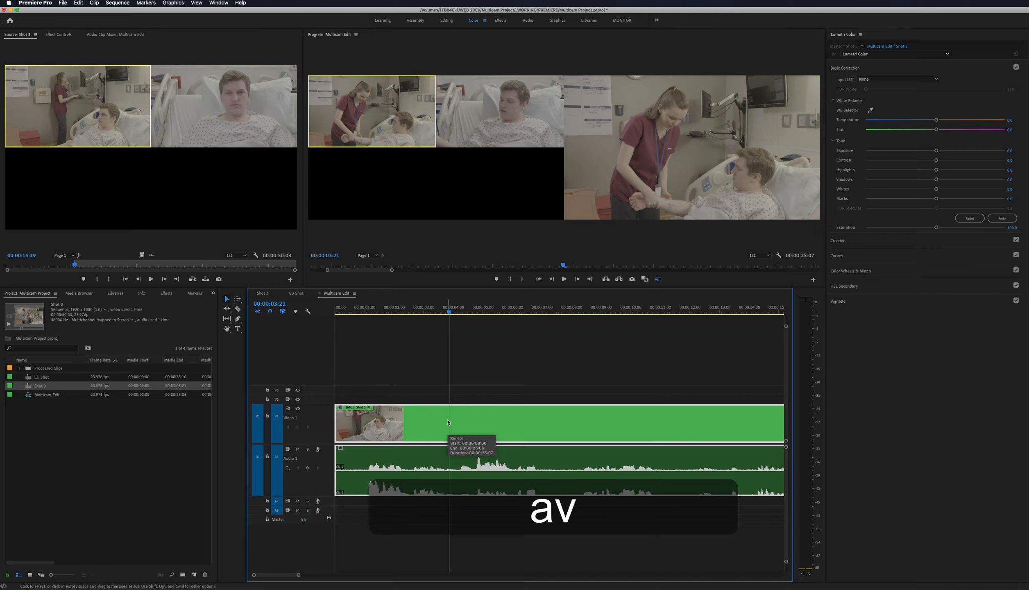
click(487, 118)
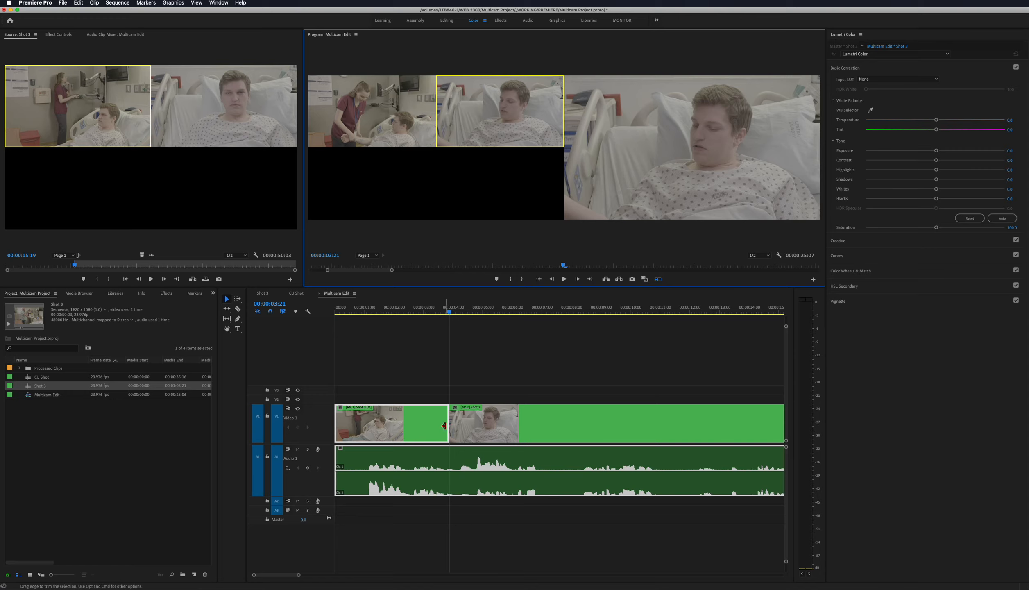
drag(449, 313, 487, 314)
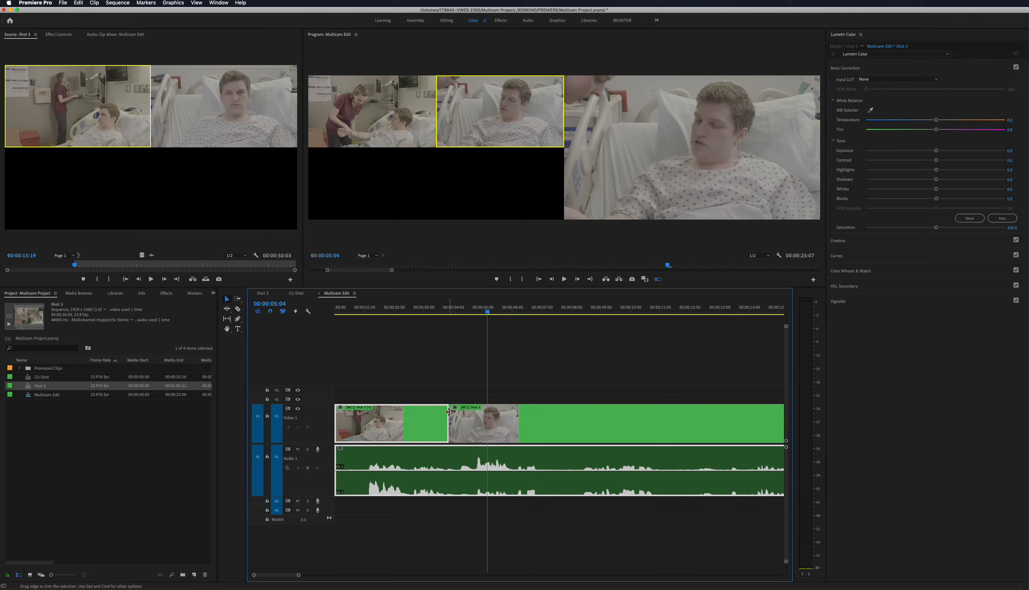
Step: Try trimming the first segment's end and rolling the camera cut earlier, then undo these trims and the angle switch
drag(447, 411, 432, 413)
key(super+z)
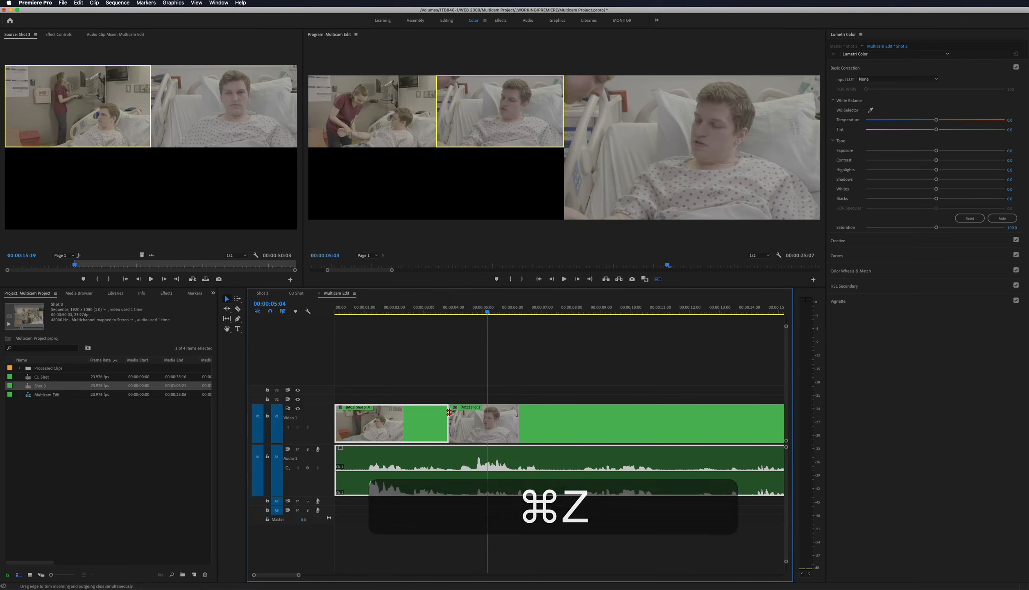
mouse_move(449, 411)
mouse_down()
mouse_move(423, 413)
mouse_move(432, 412)
mouse_up()
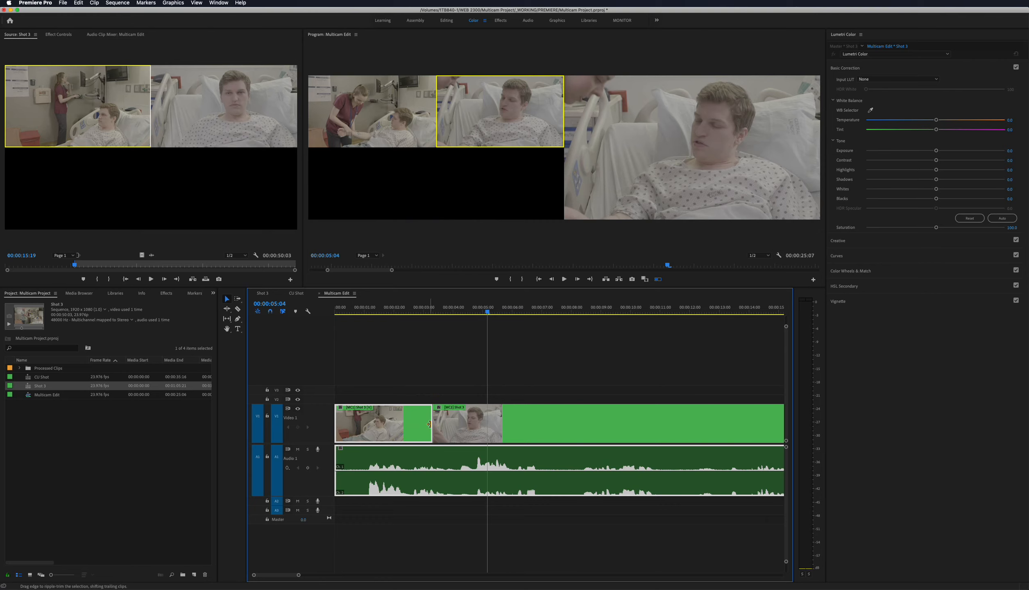
key(super+z)
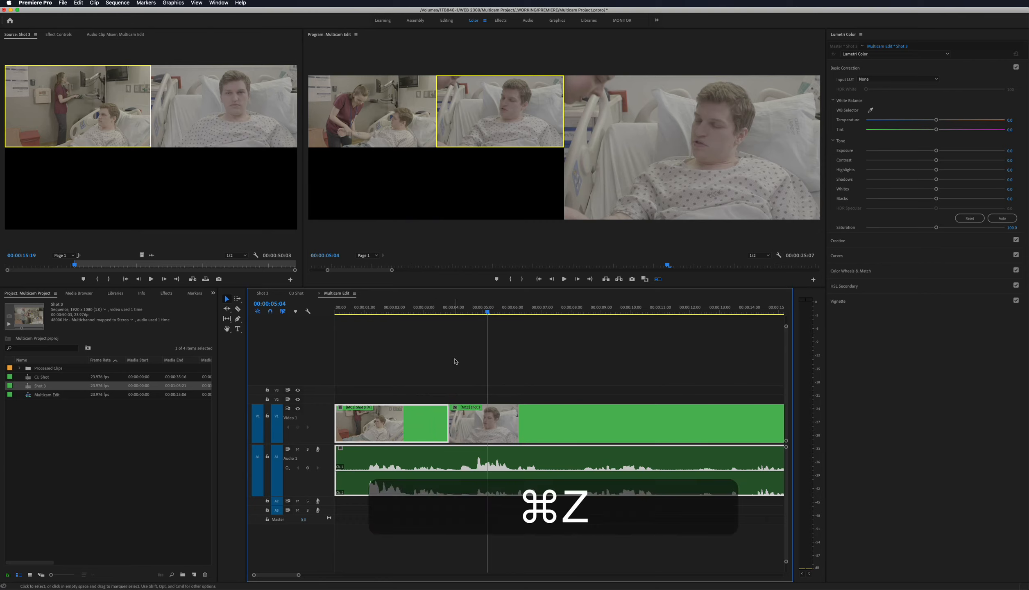
key(super+z)
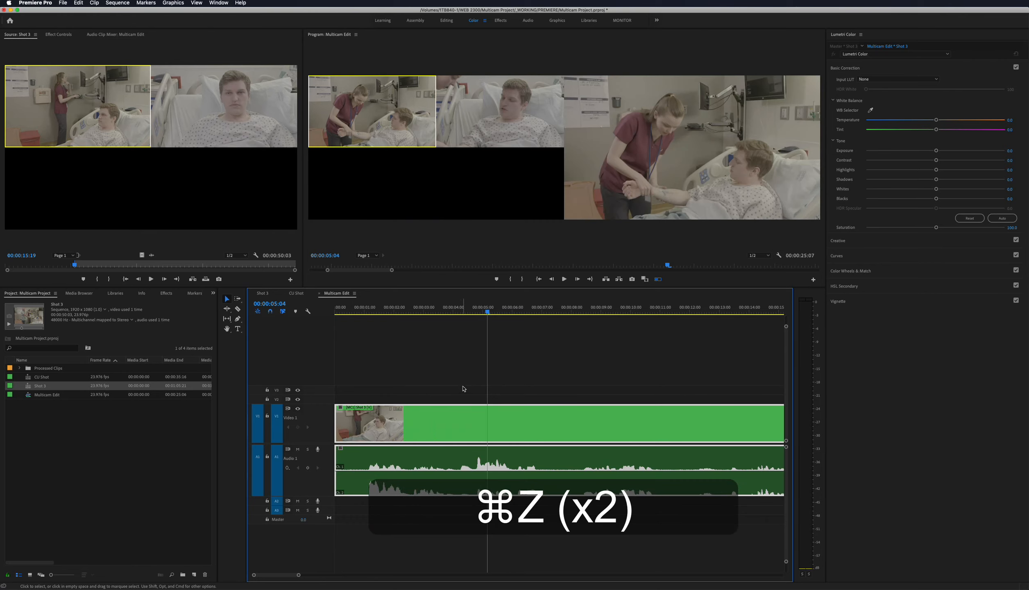
Step: Play from the sequence start and live-switch to close-up, wide, close-up and wide angles, stopping at 00:00:19:08
key(Home)
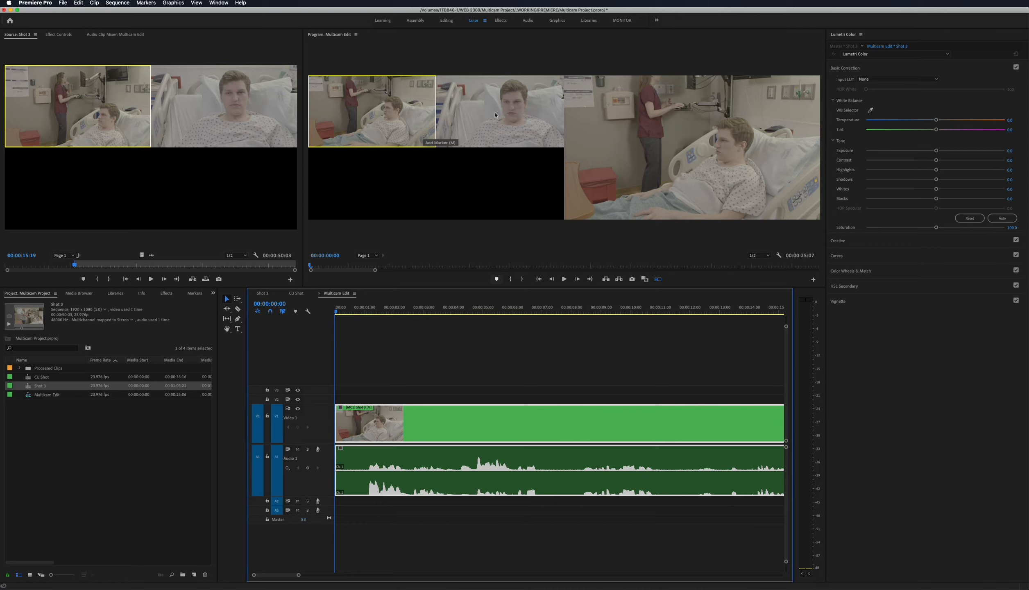
key(space)
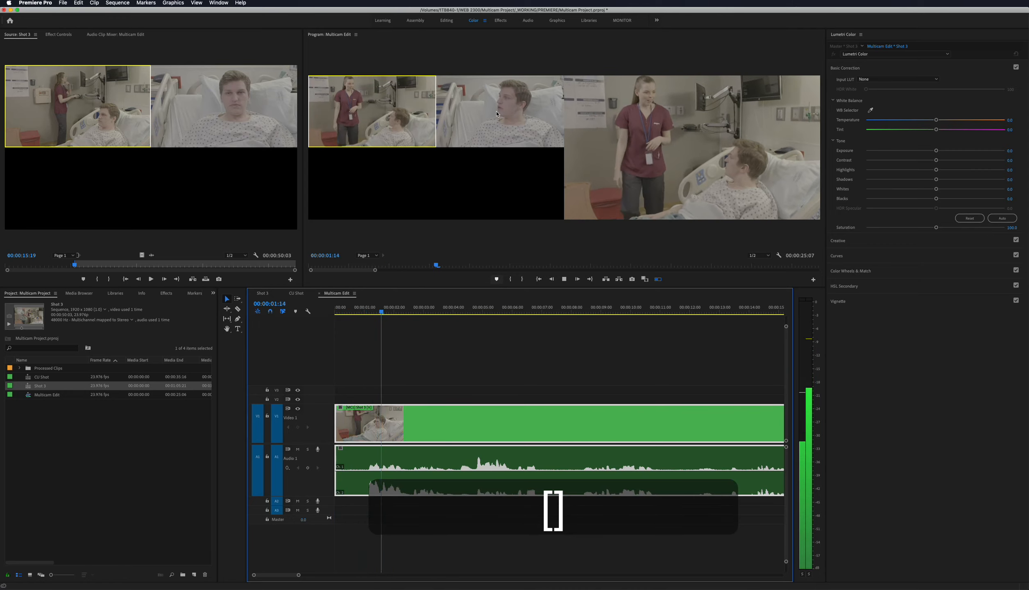
click(496, 114)
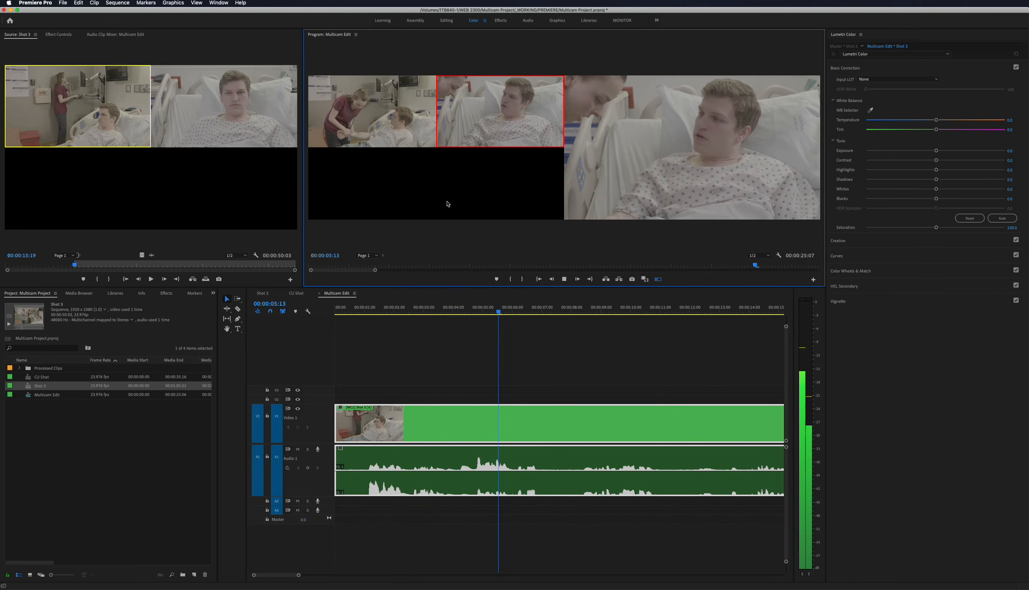
click(374, 115)
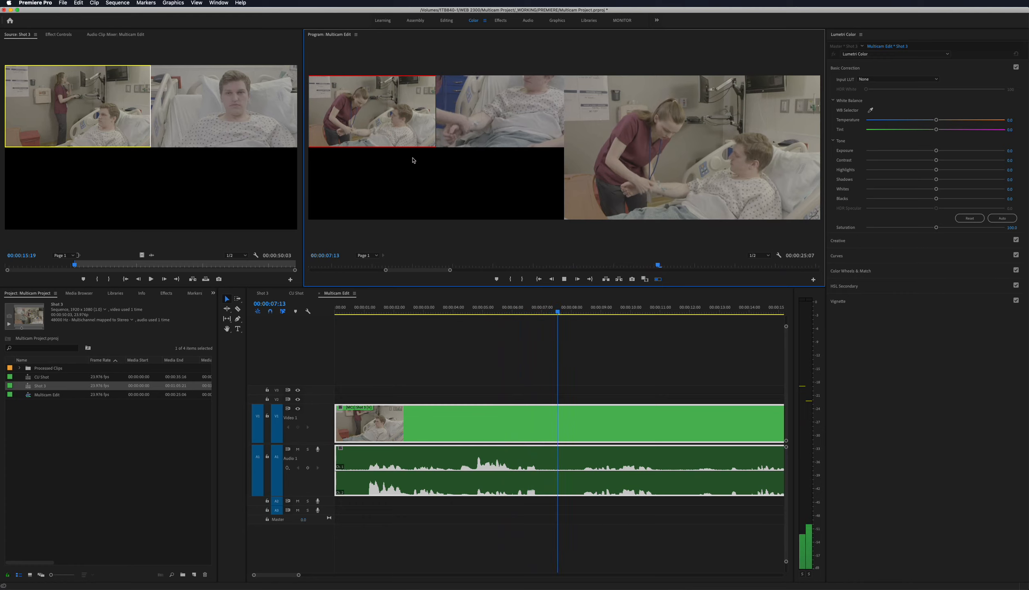
click(514, 134)
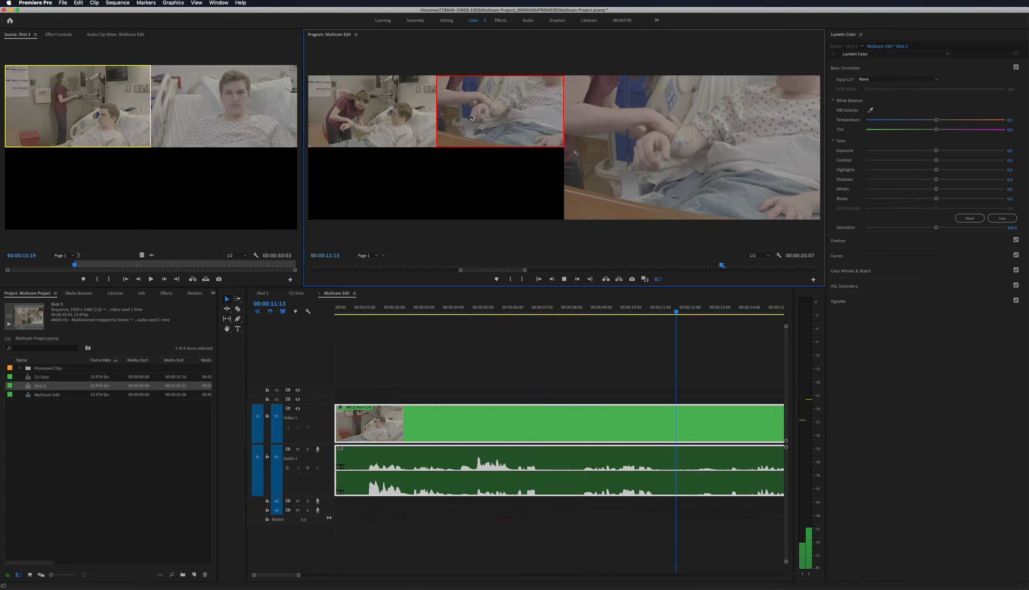
click(373, 118)
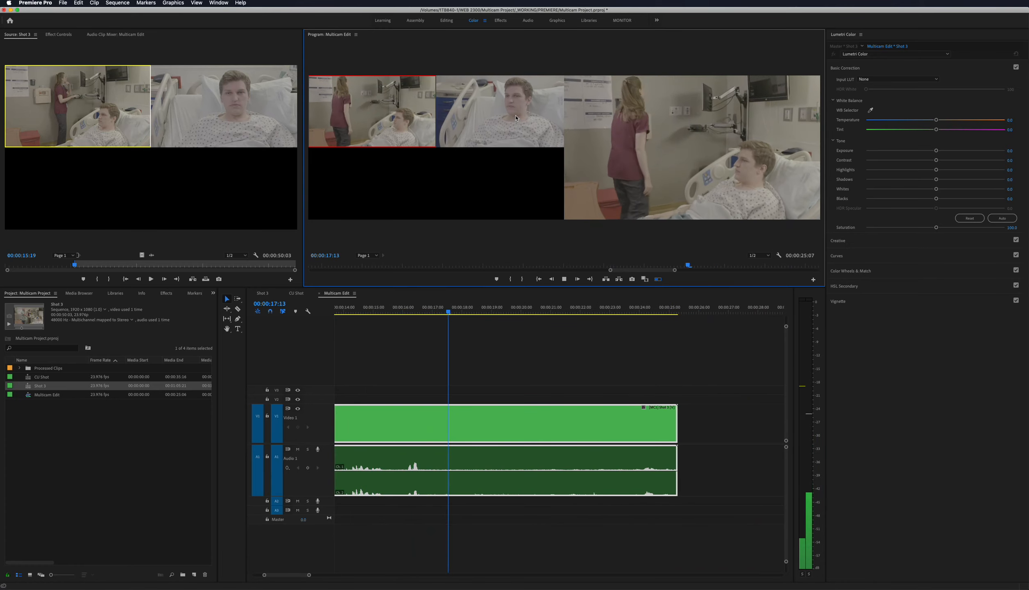
key(space)
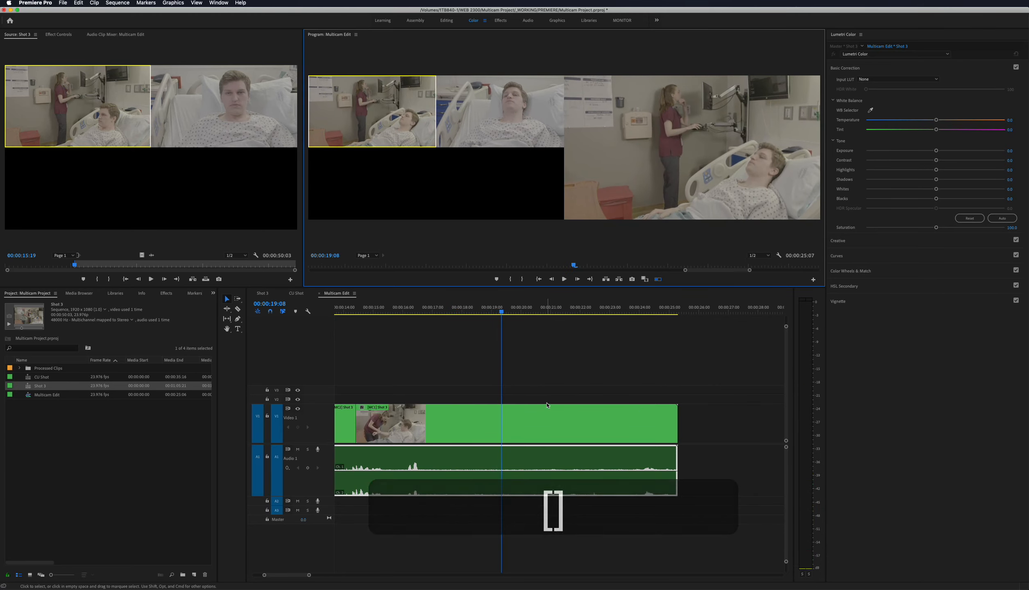
Step: Split the last video segment at 00:00:19:08 and delete the part after the cut
key(c)
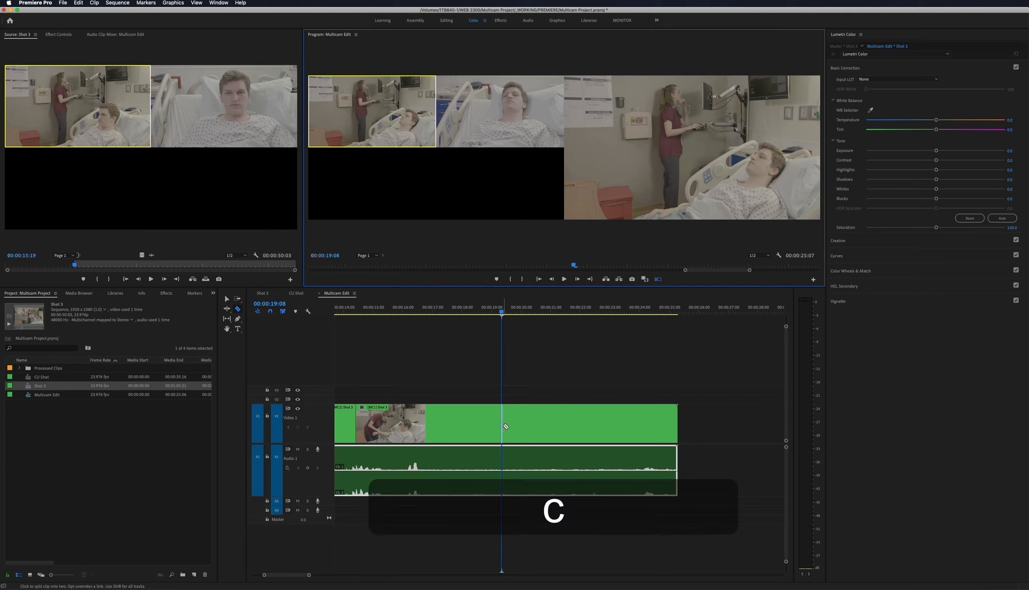
click(502, 427)
key(v)
click(538, 429)
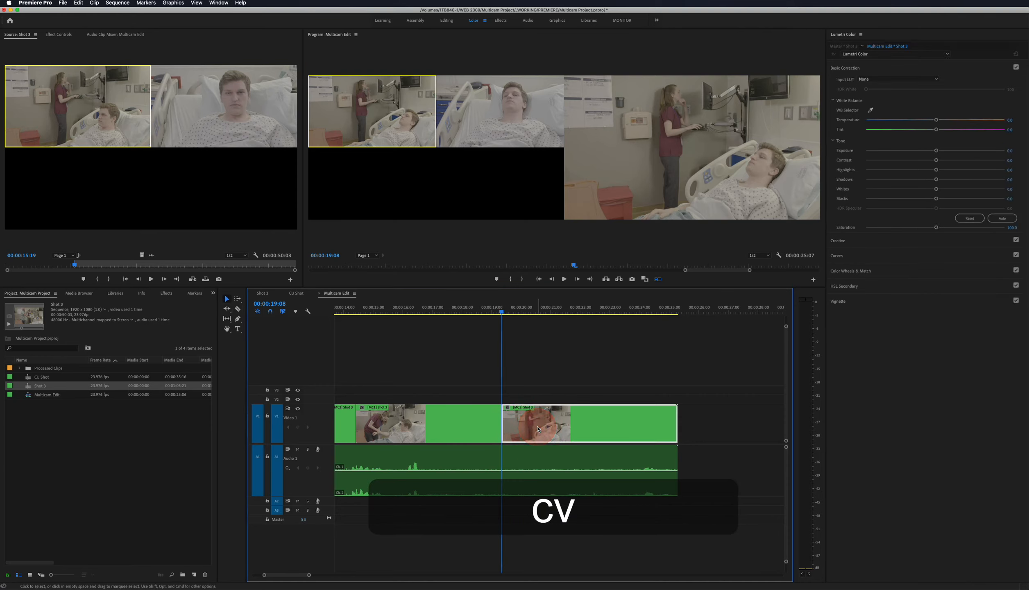
key(BackSpace)
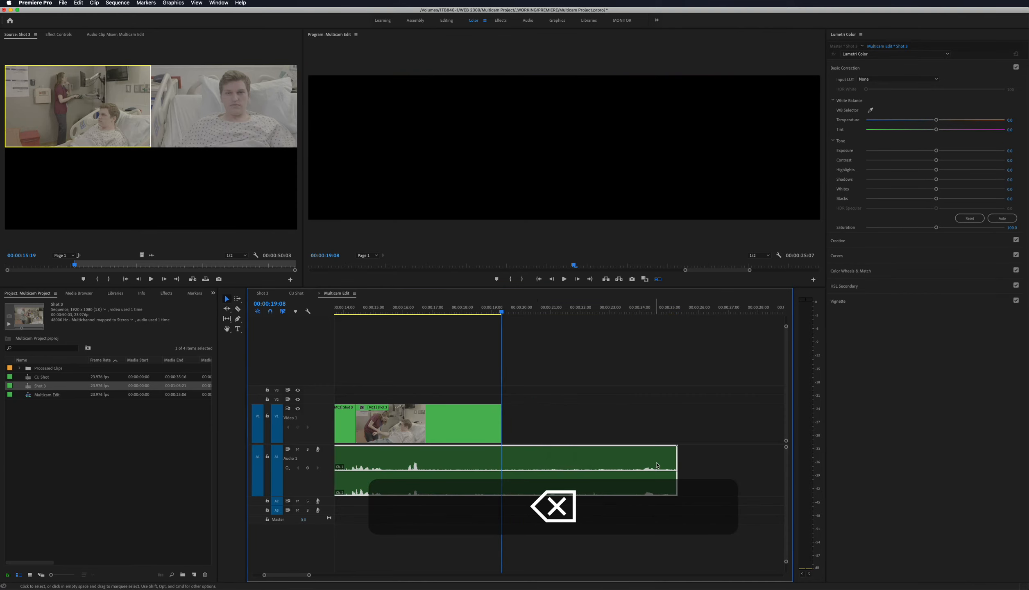
drag(674, 458, 527, 460)
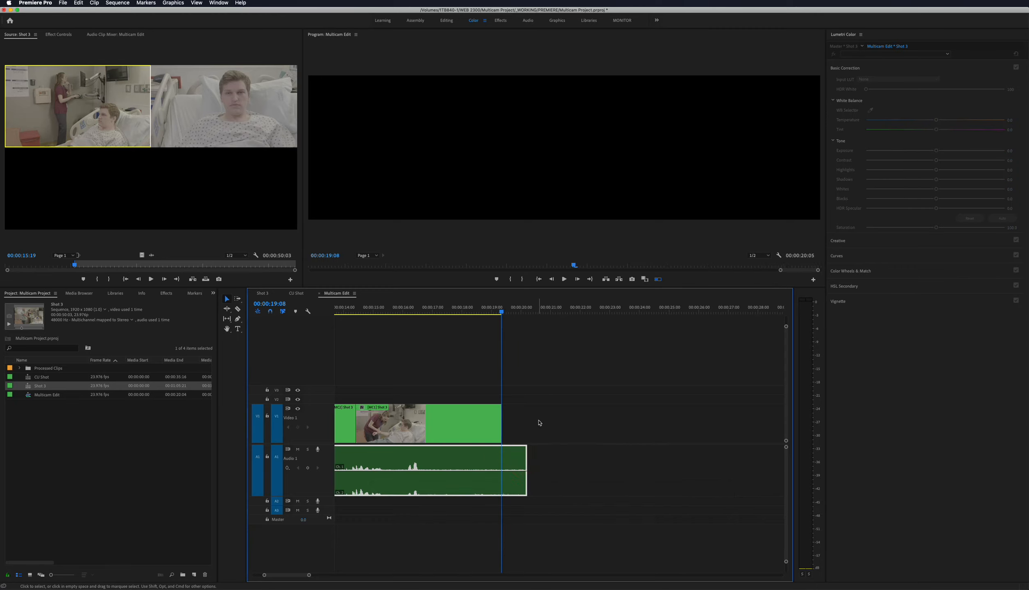
key(super+z)
key(super+z)
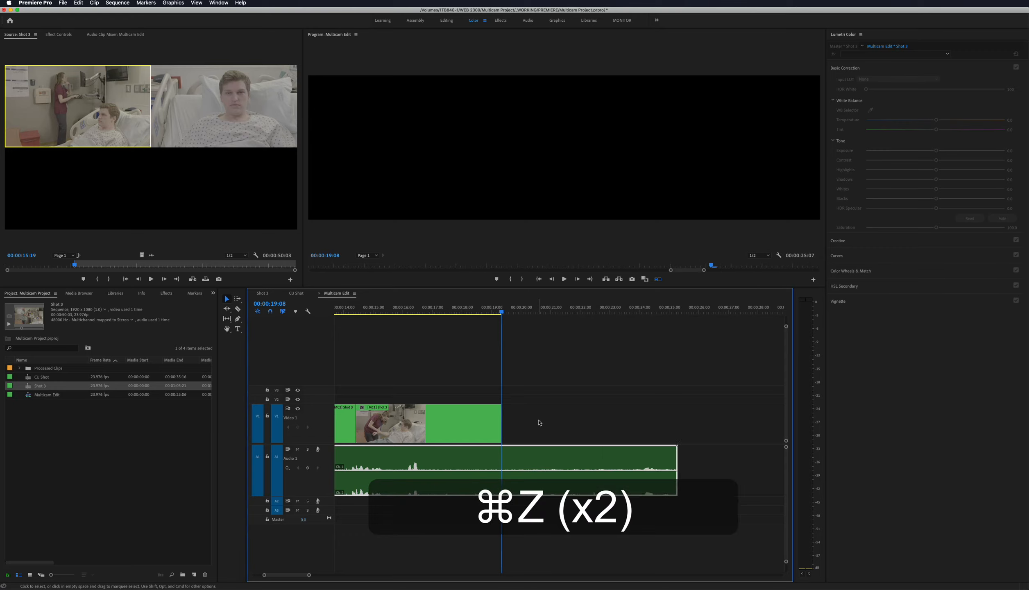
Step: Split the Audio 1 clip at 00:00:19:08 and delete the leftover audio after the cut
key(c)
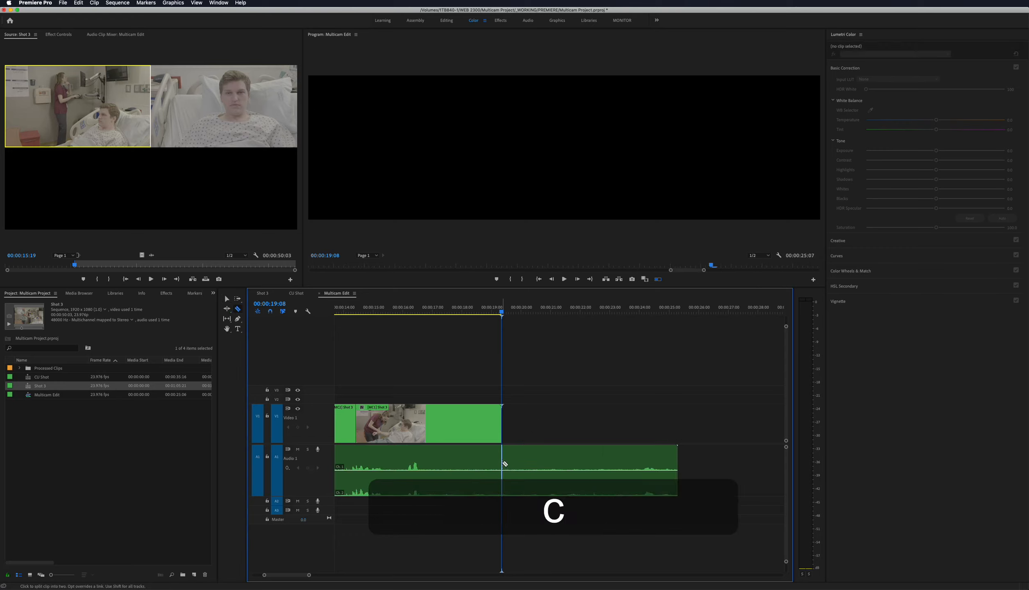
click(503, 466)
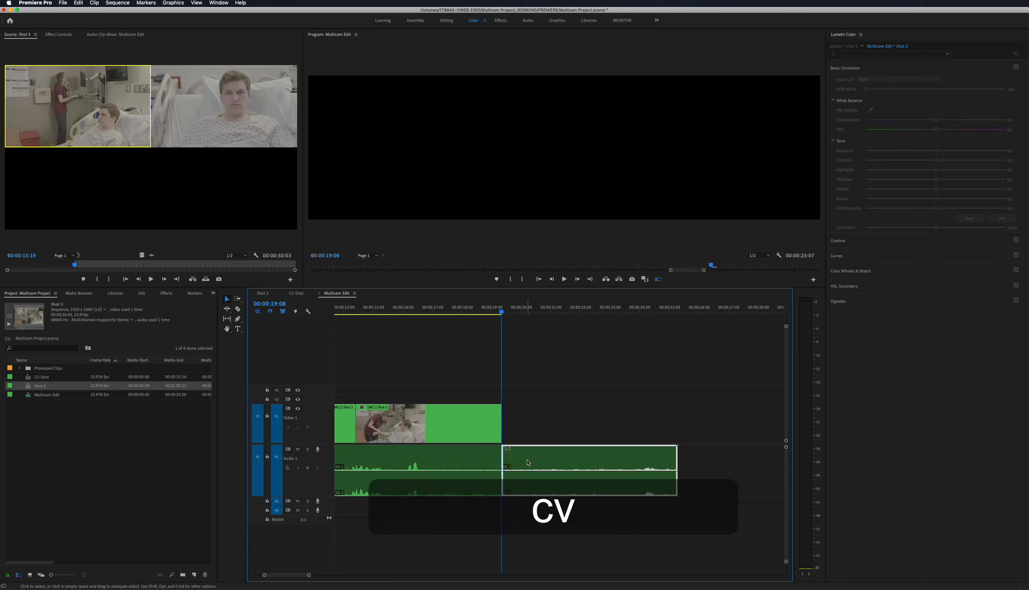
key(BackSpace)
Step: Play back the opening seconds of the edit repeatedly to review the timing of the first camera cut
key(Home)
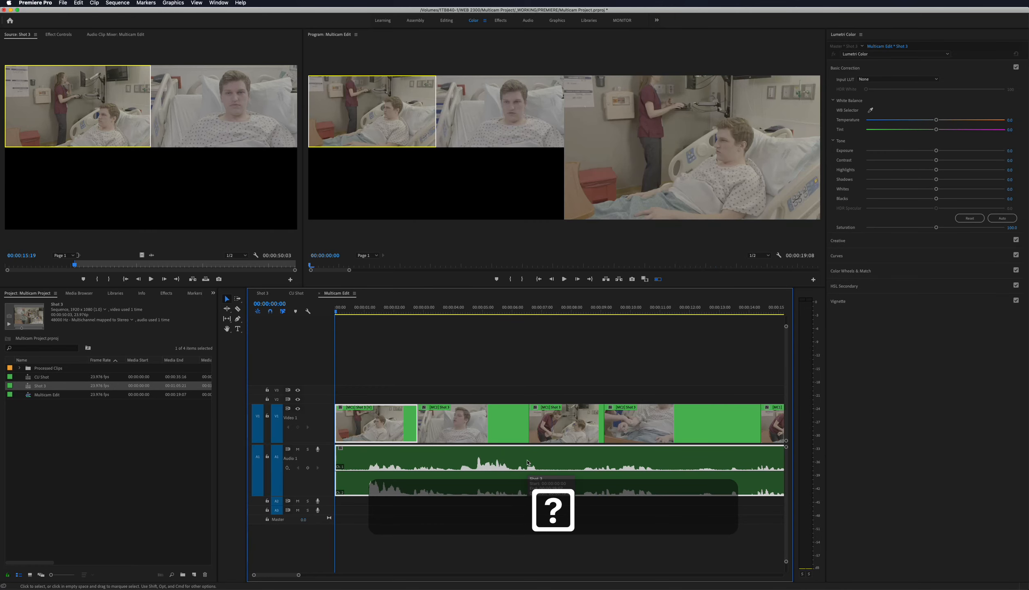
click(374, 311)
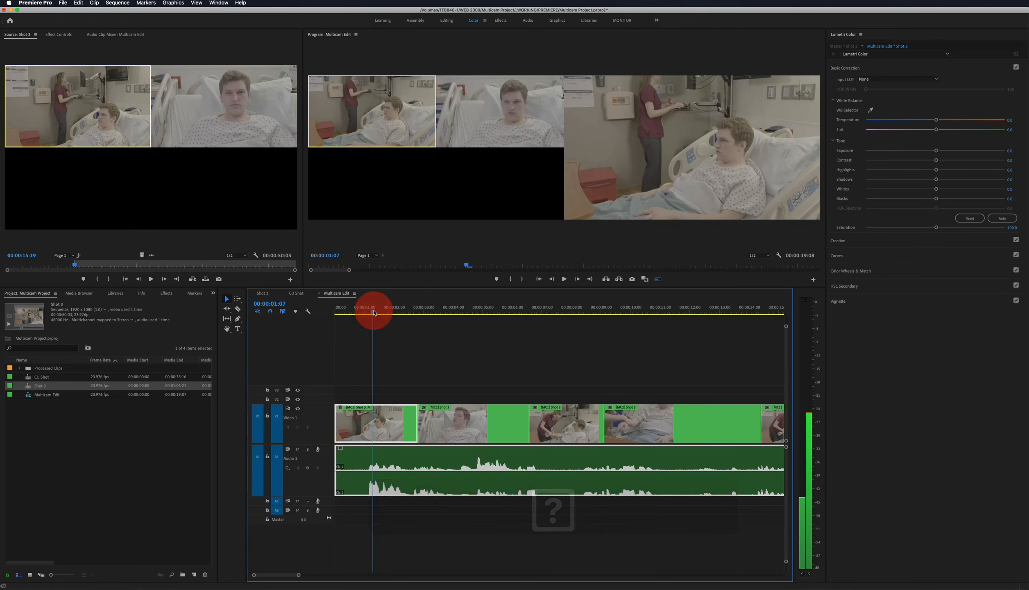
key(space)
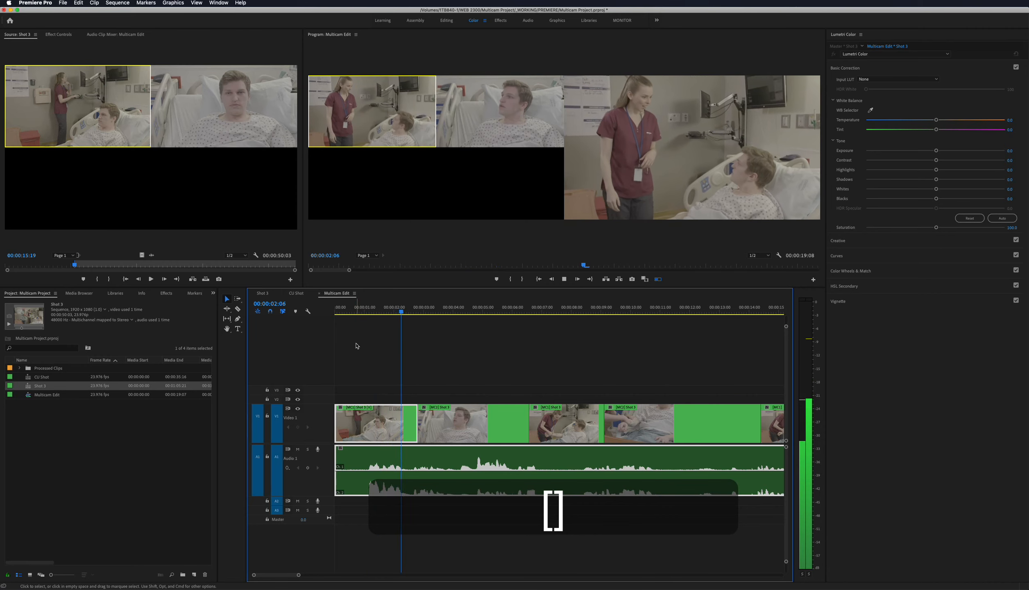
key(space)
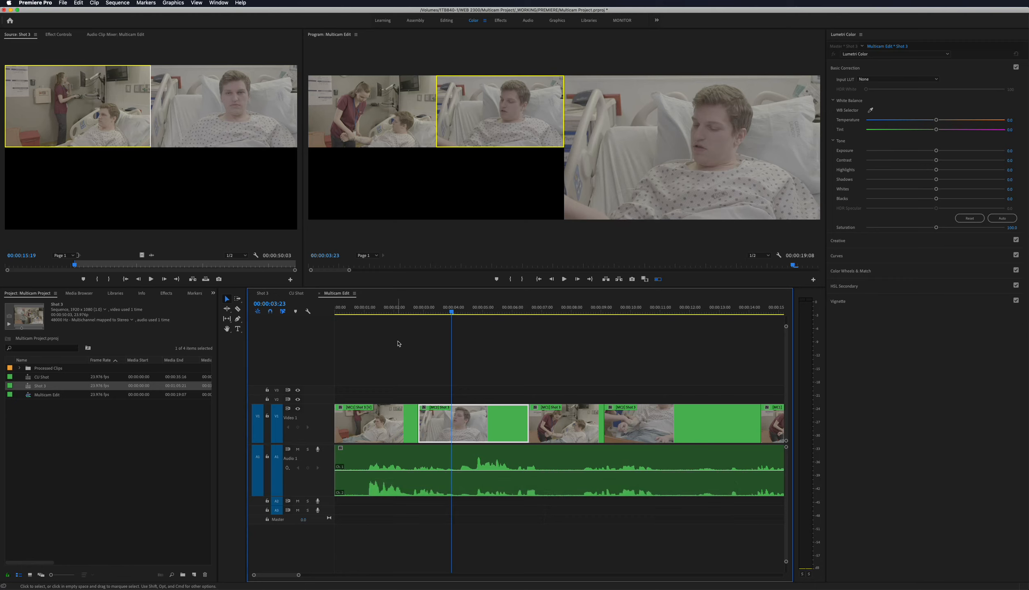
click(396, 307)
key(space)
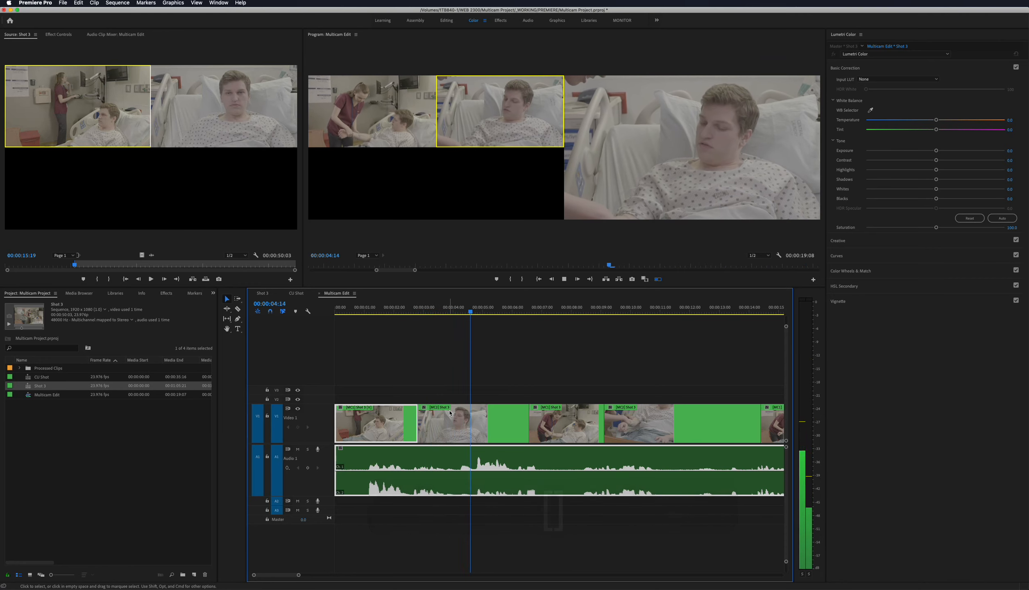
Step: Roll the first camera cut later to just before the audio peak near 00:00:04:21 and play back the result
key(space)
click(473, 399)
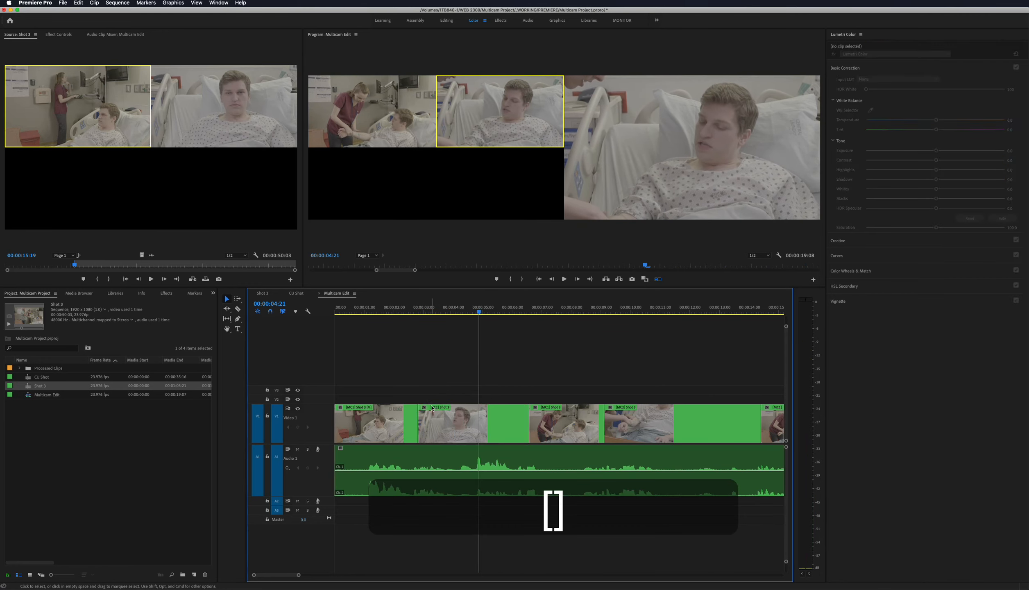
drag(418, 410, 473, 412)
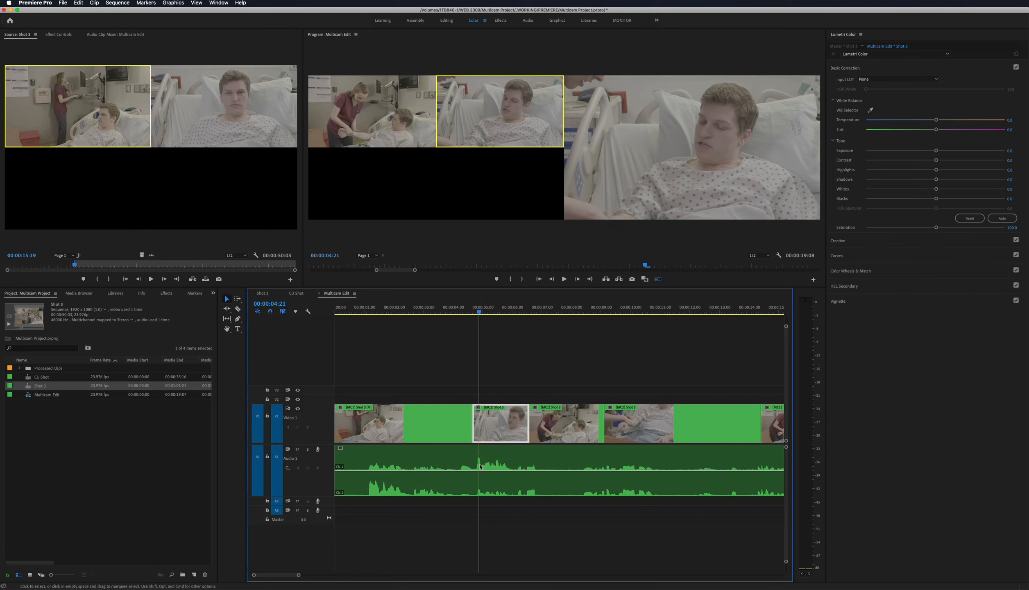
click(436, 305)
key(space)
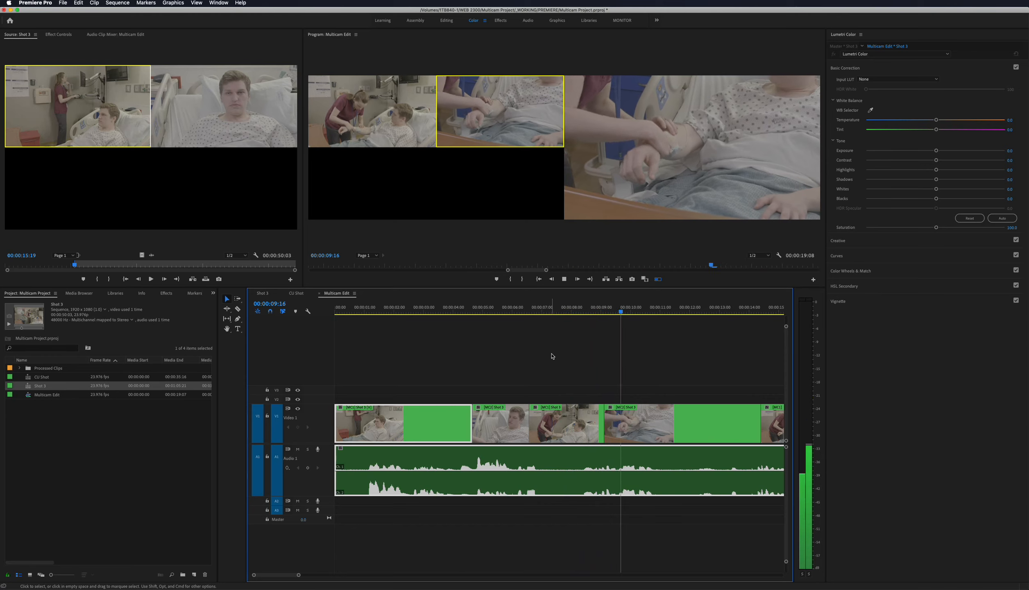
key(space)
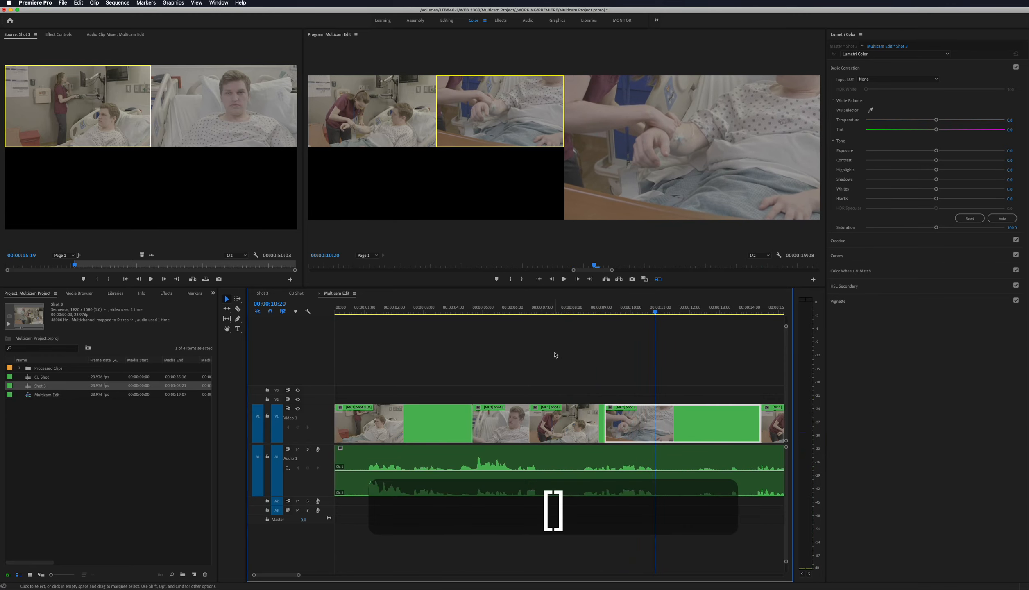
Step: Place the CU Shot multicam clip on Video 1 and Audio 1 after the Shot 3 edit, leaving a short gap between them
key(minus)
key(minus)
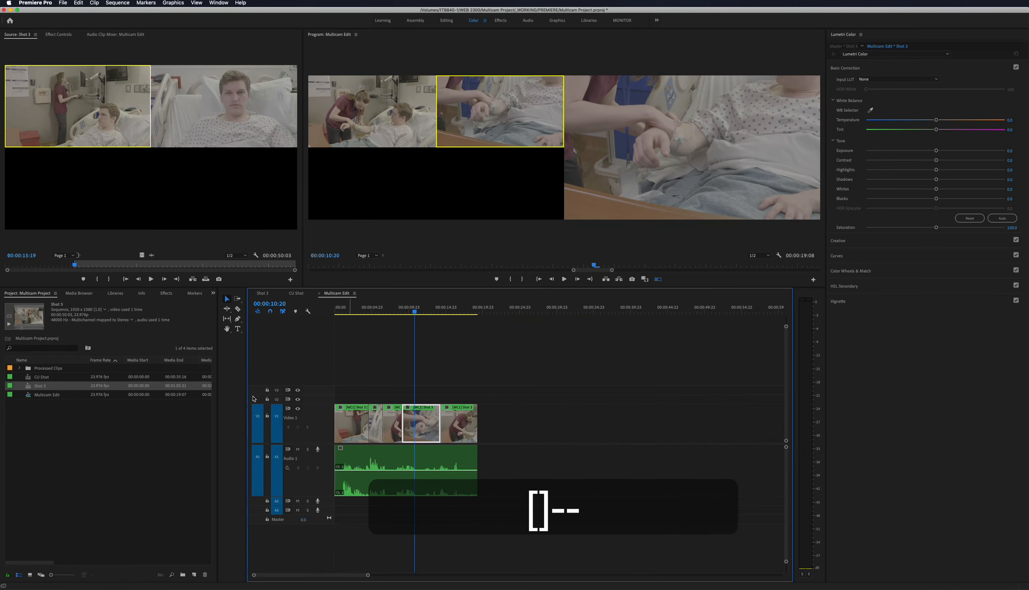
click(47, 418)
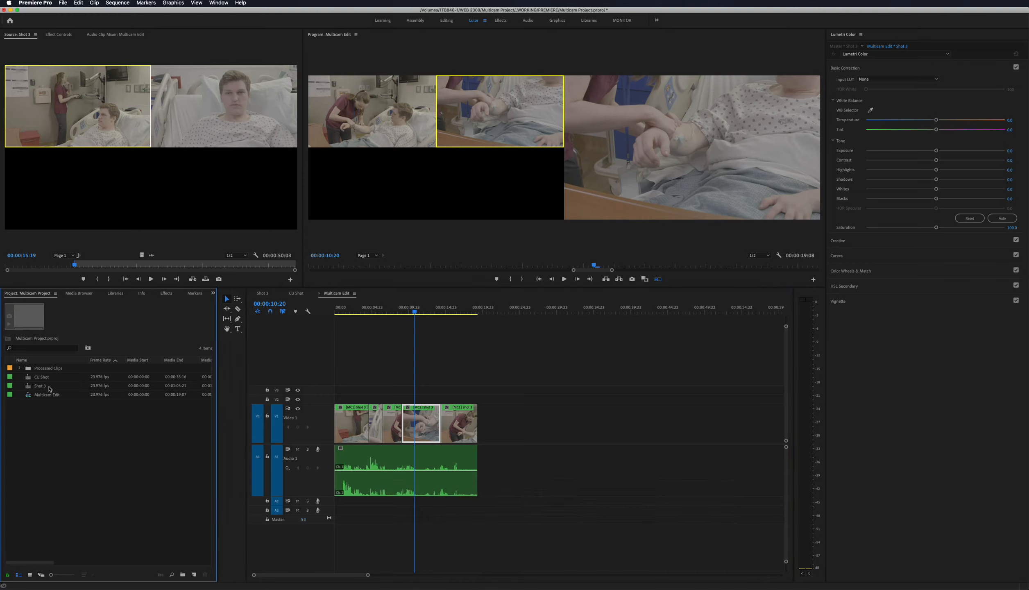
drag(41, 379, 523, 426)
Step: Play the CU Shot clip from its start and compare moments in it with the Shot 3 edit
click(496, 311)
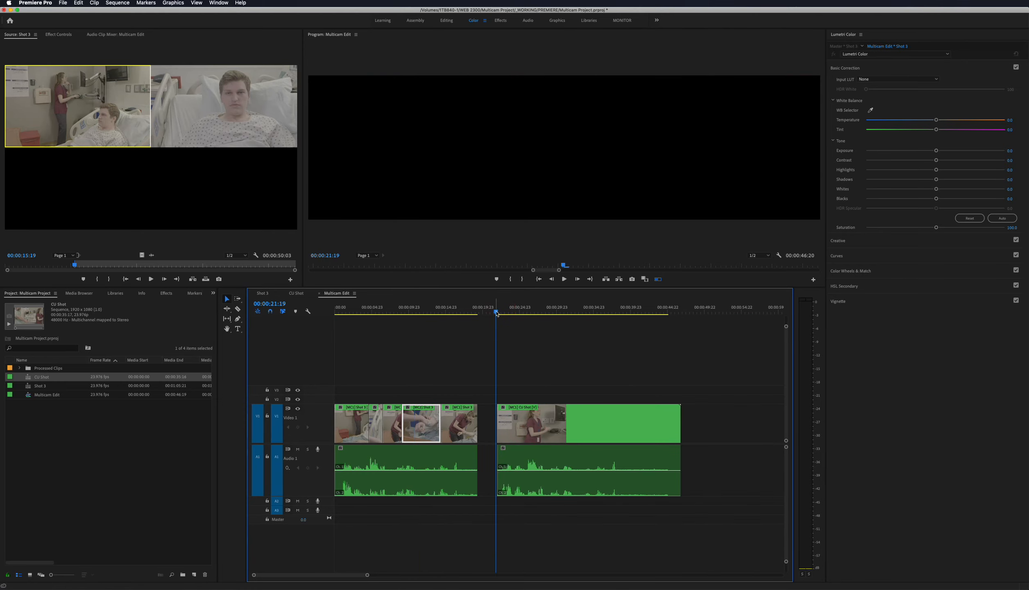
key(space)
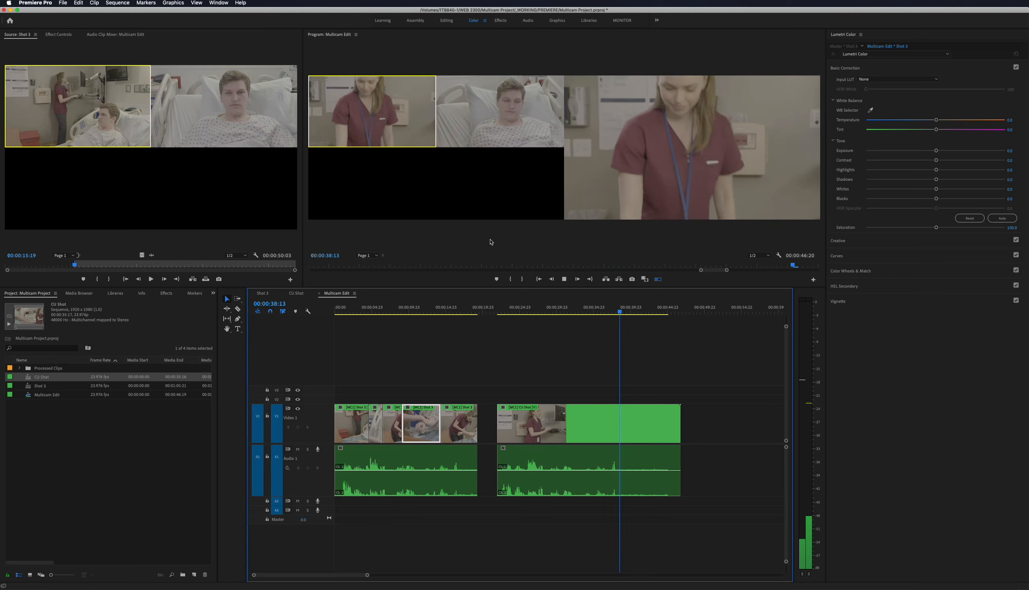
key(space)
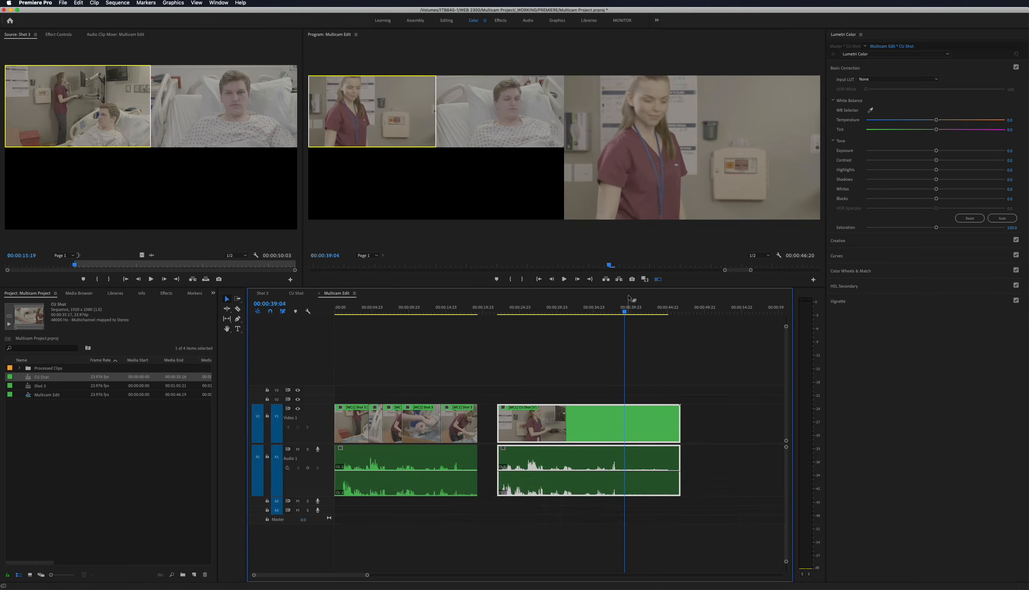
drag(624, 310, 563, 315)
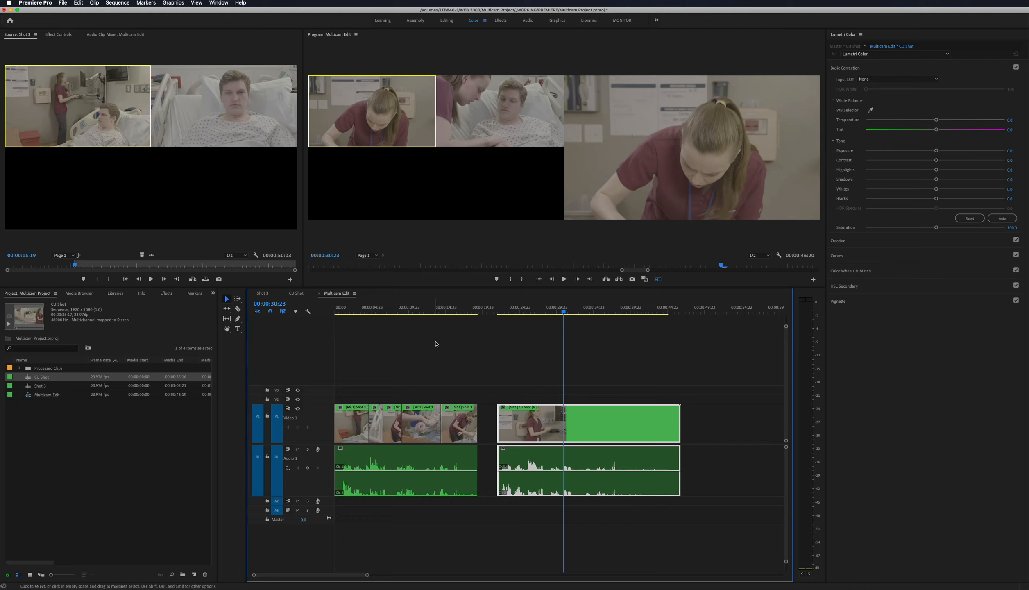
click(430, 312)
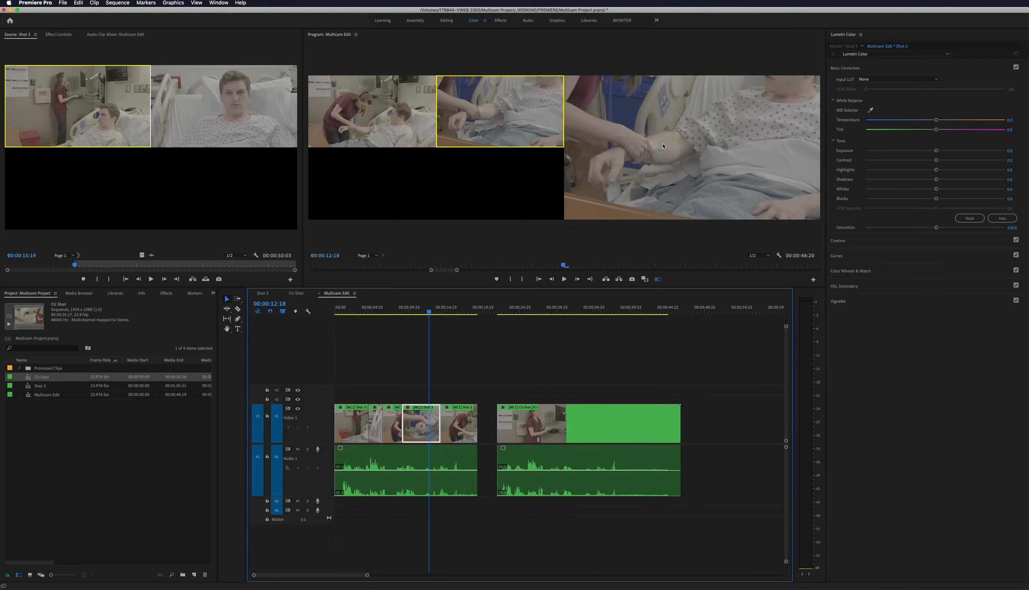
click(371, 309)
key(Home)
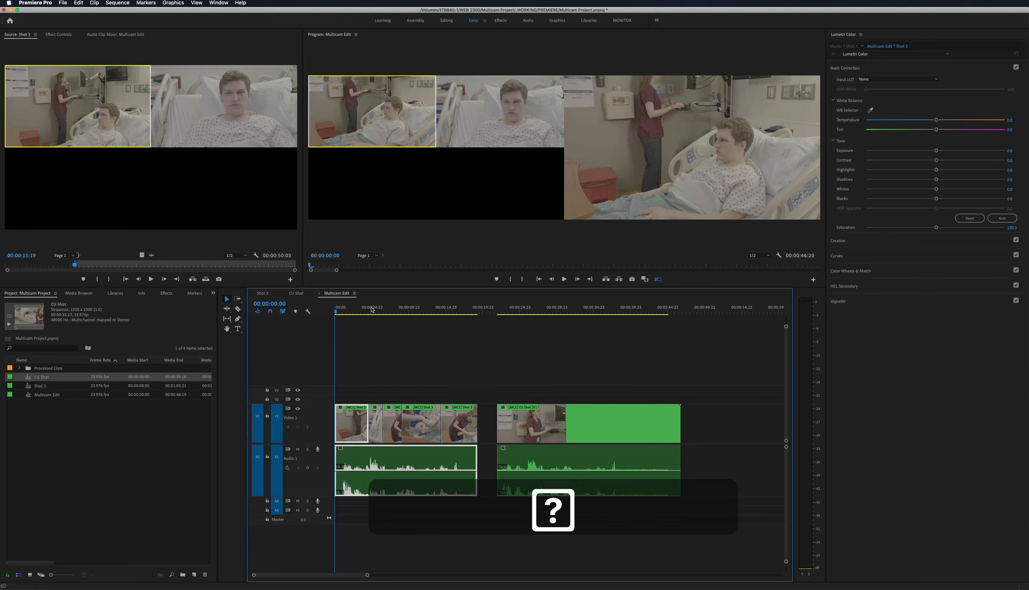
Step: Play the CU Shot clip from its start, live-switching alternately between the patient and nurse close-ups three times each, stopping at 00:00:41:22
click(497, 313)
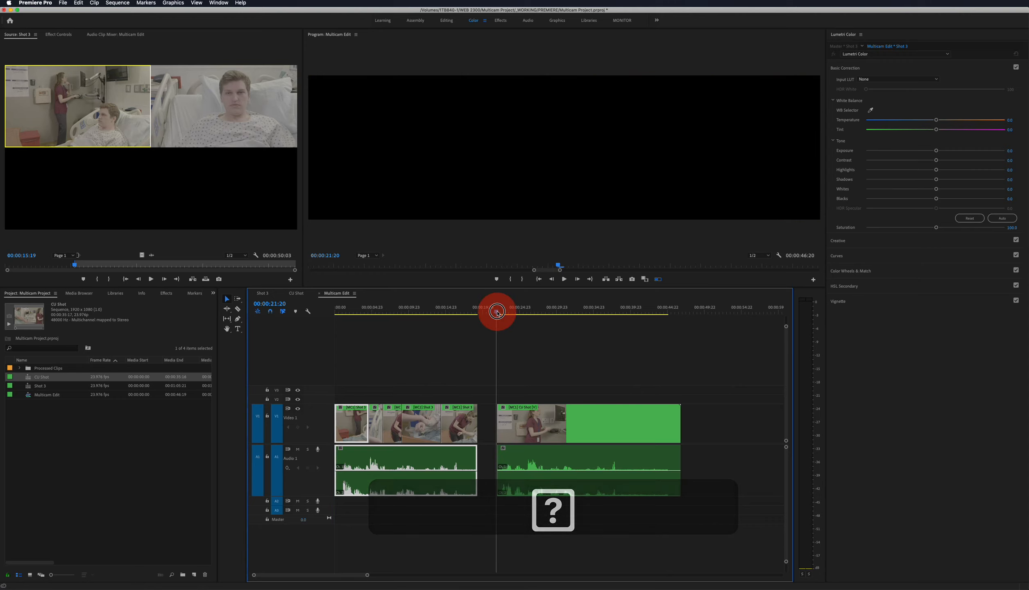
key(space)
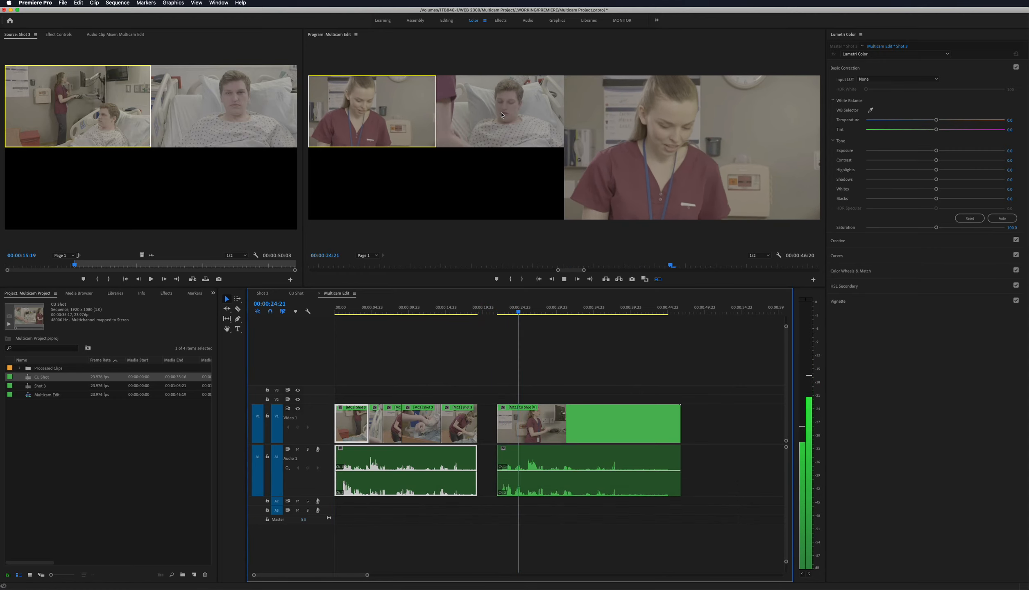
click(504, 114)
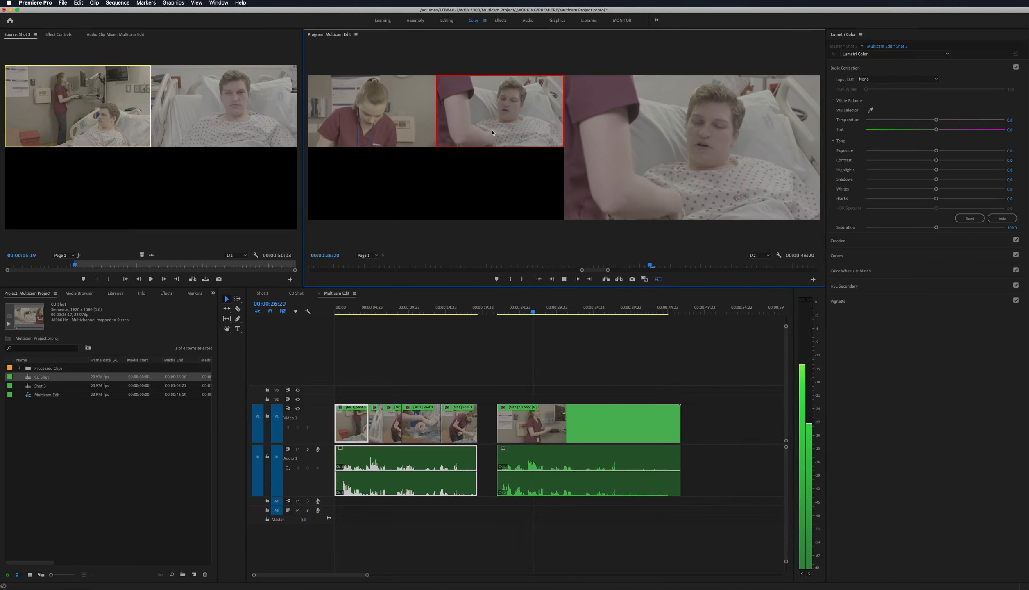
key(1)
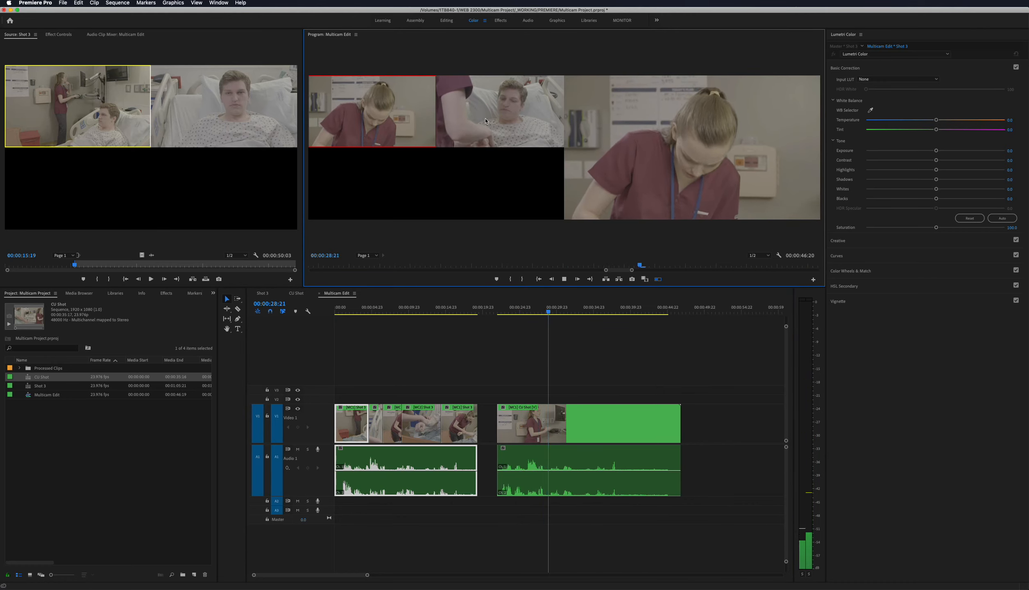
click(485, 121)
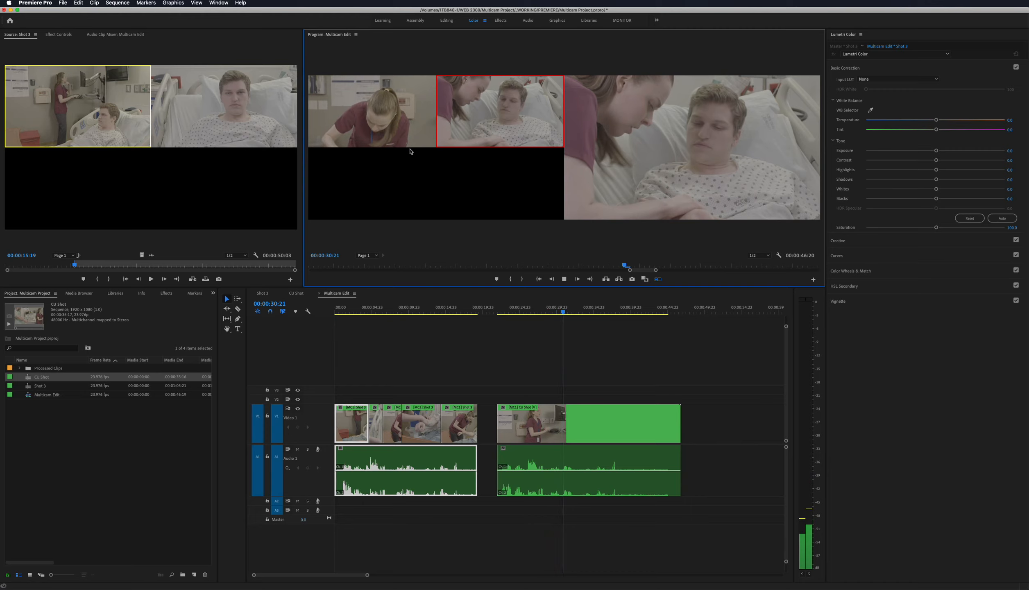
click(367, 132)
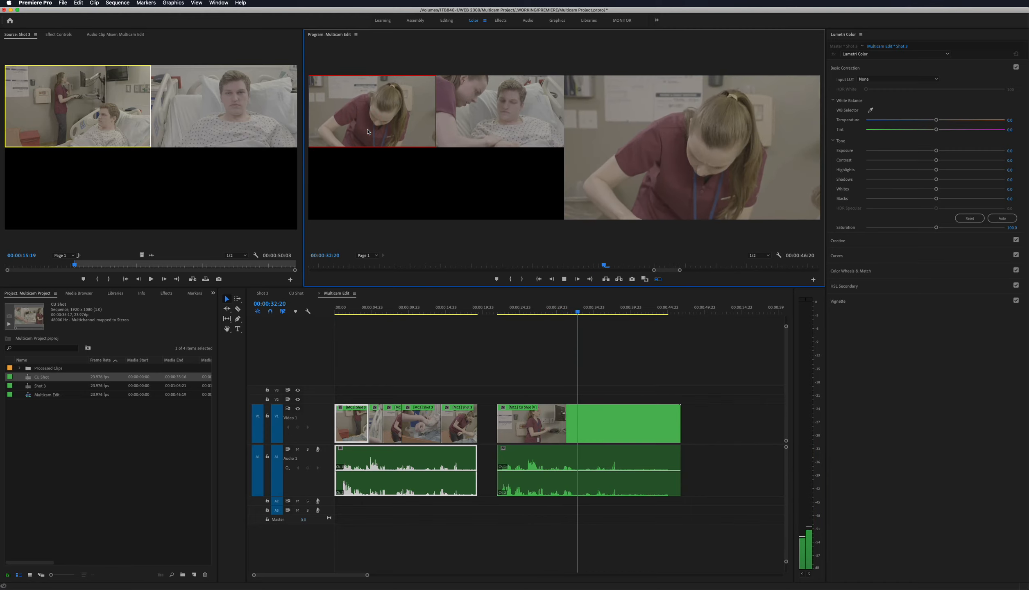
click(493, 116)
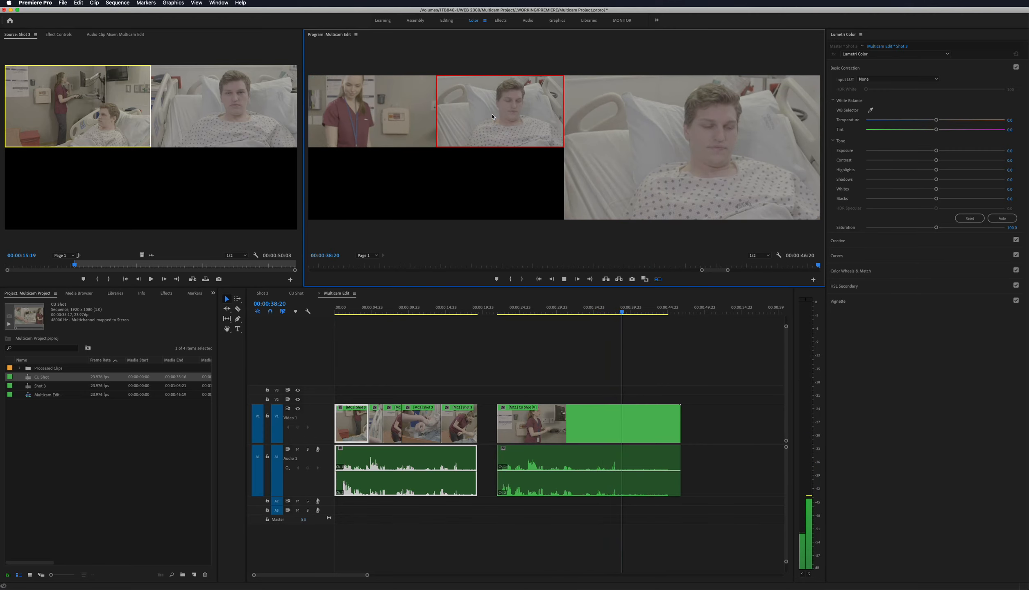
click(400, 119)
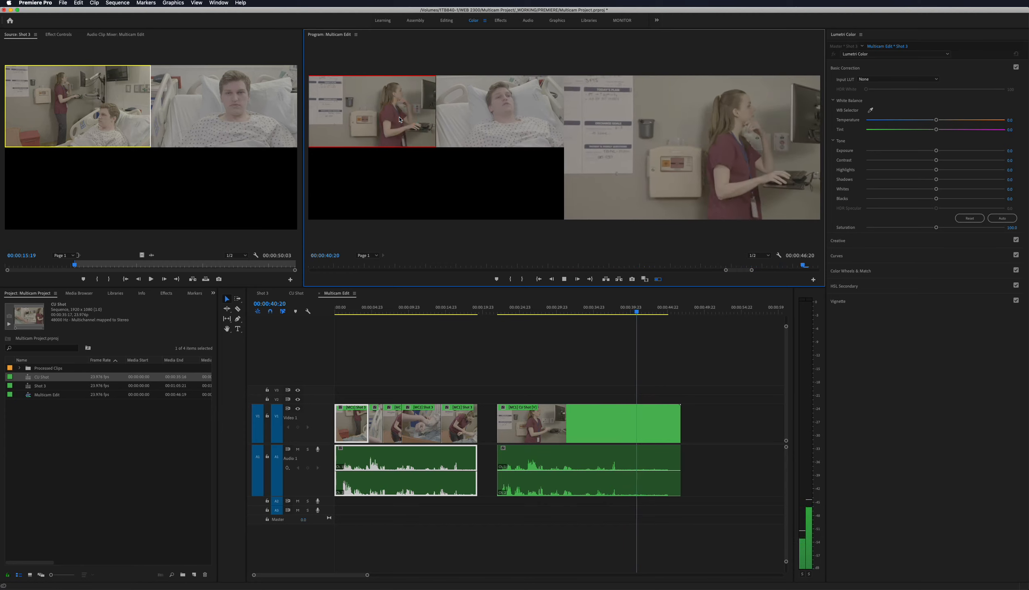
key(space)
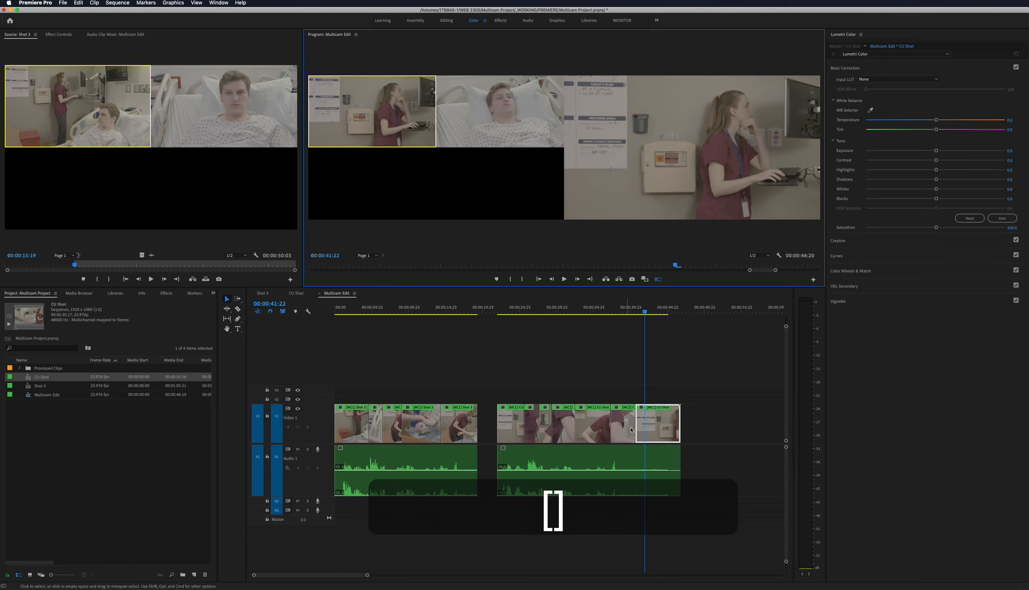
Step: Split the CU Shot video and audio at 00:00:41:22 and delete the part after the cut
click(648, 453)
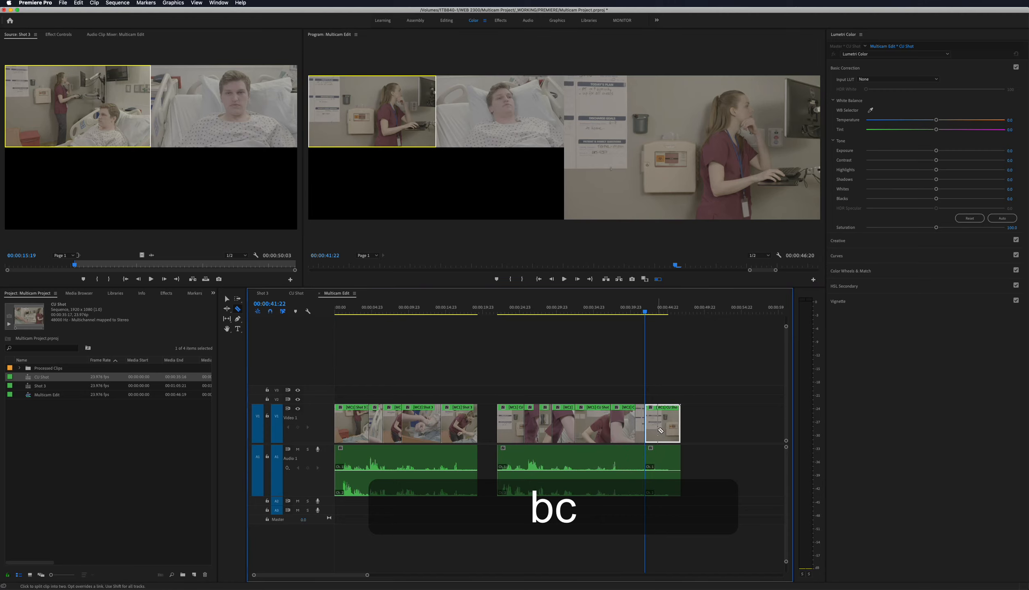
key(v)
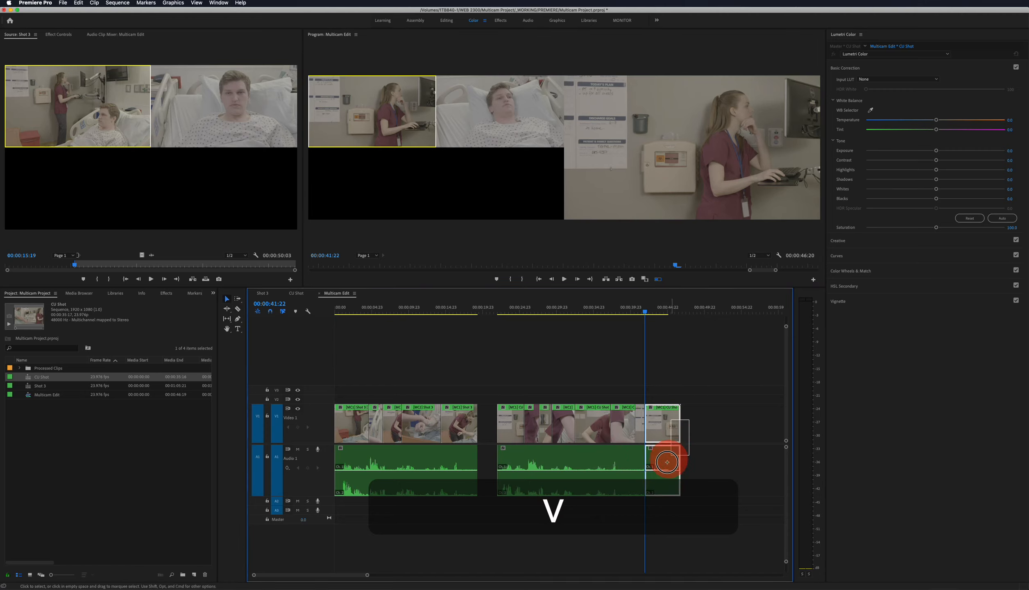
drag(667, 462, 665, 469)
key(BackSpace)
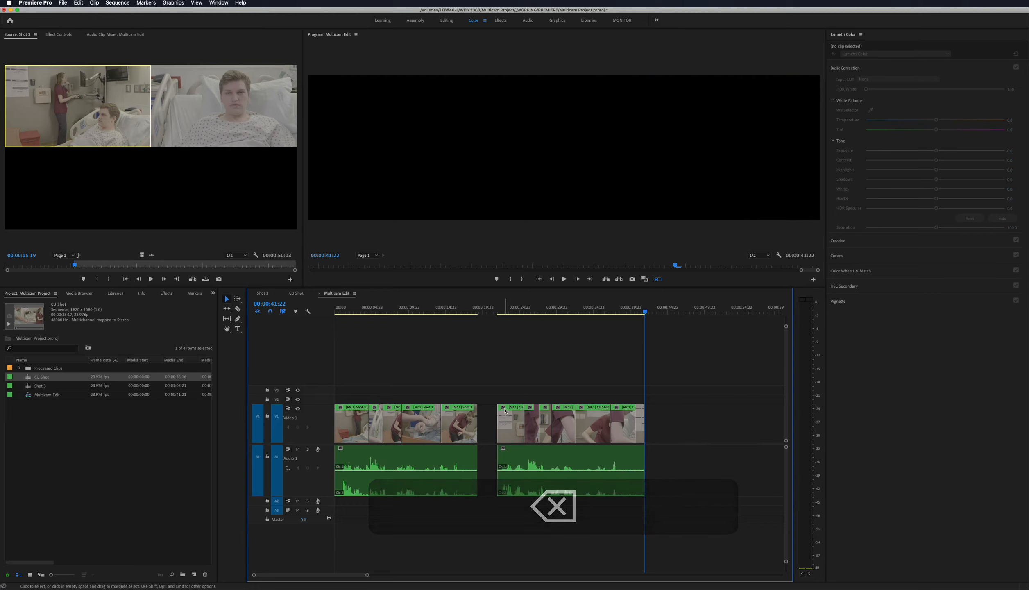
Step: Play the opening of the Shot 3 edit, and play CU Shot from 00:00:24:09 across its first camera cut
key(Home)
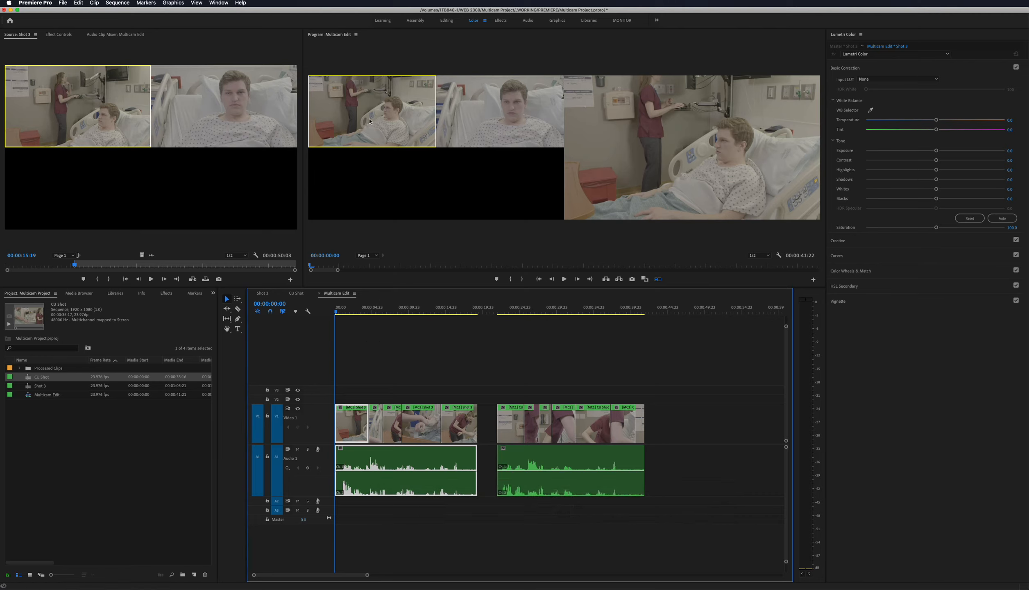
key(space)
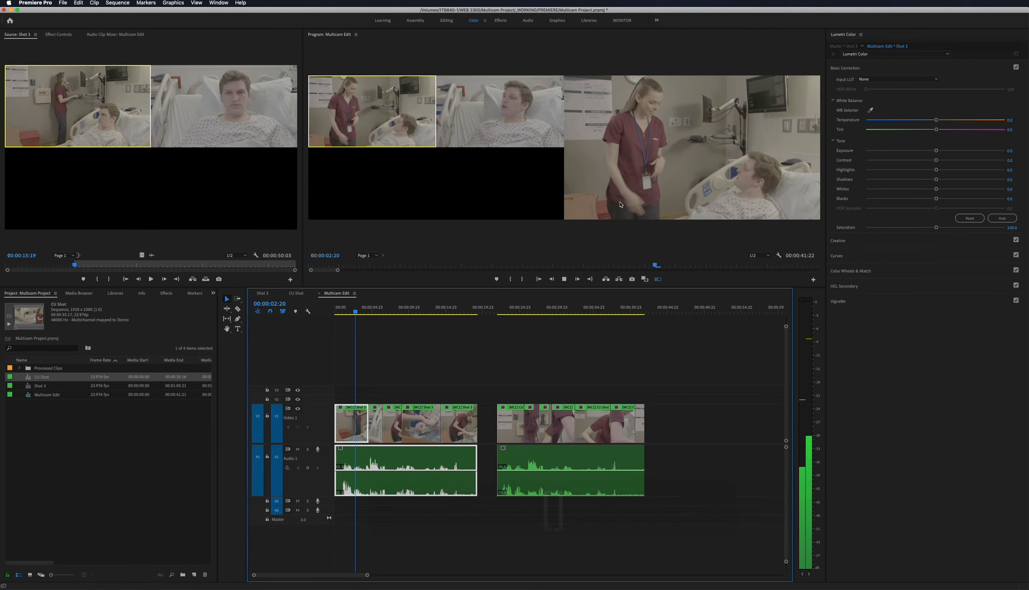
key(space)
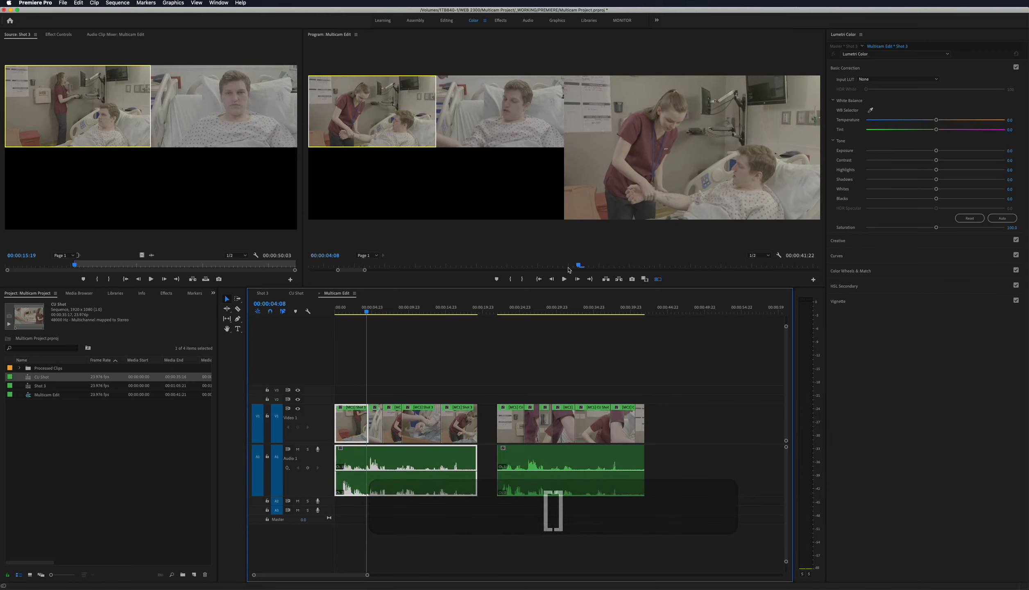
click(515, 313)
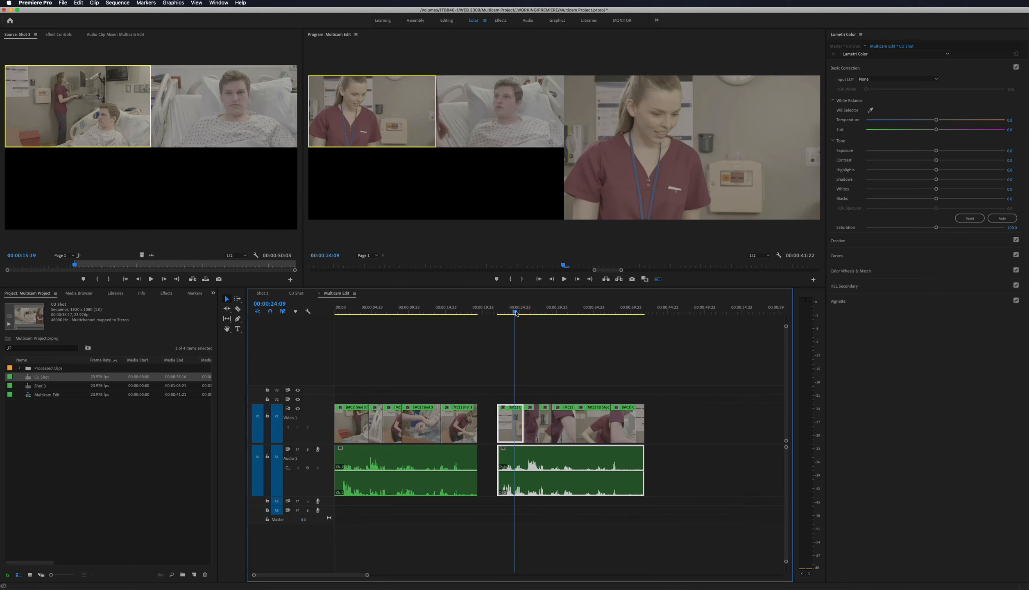
key(space)
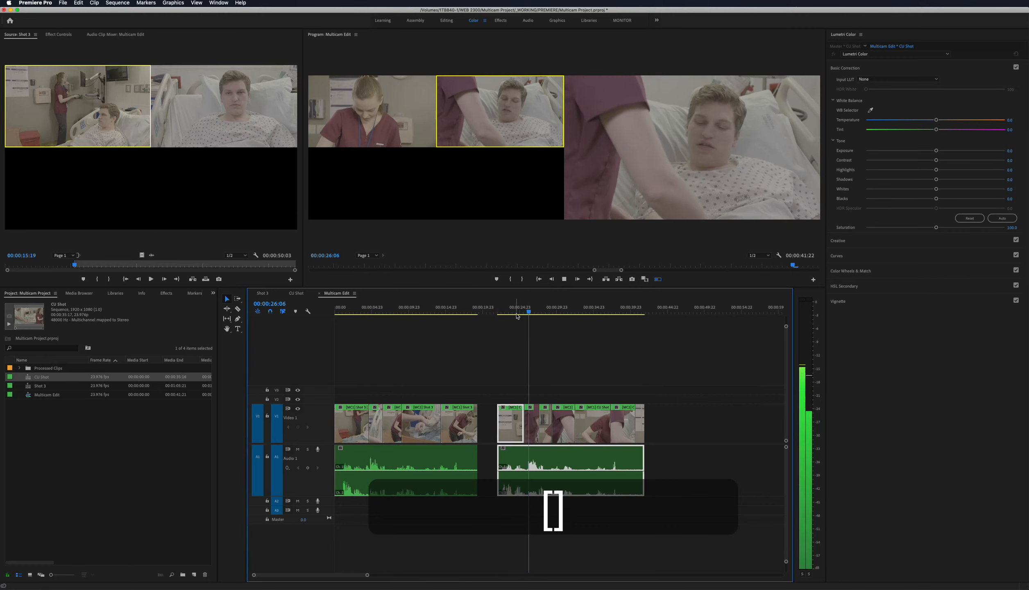
key(space)
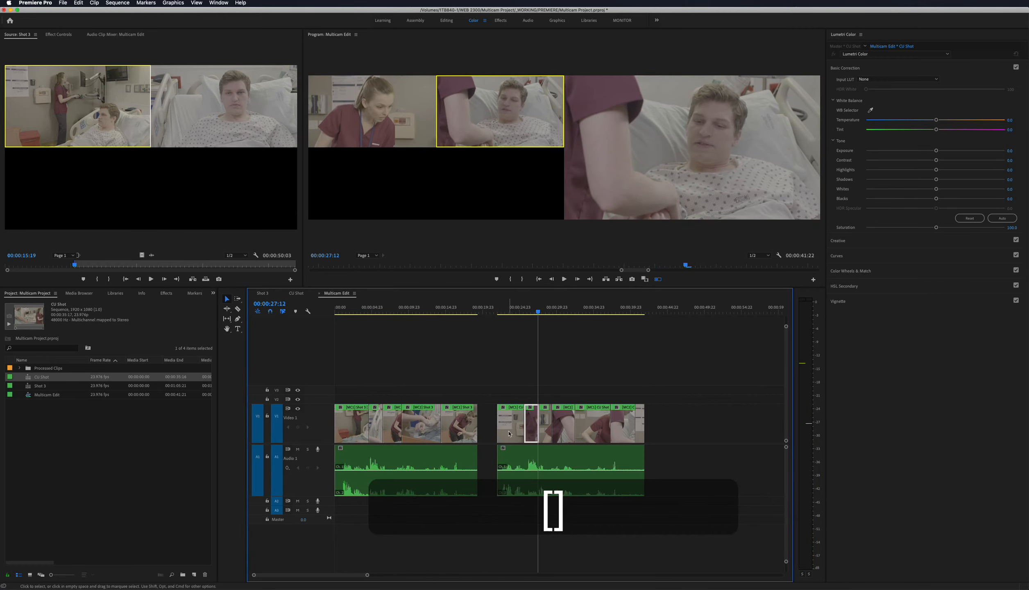
Step: Split the CU Shot audio at its first camera cut and insert everything after that cut directly behind the first Shot 3 segment
key(b)
key(c)
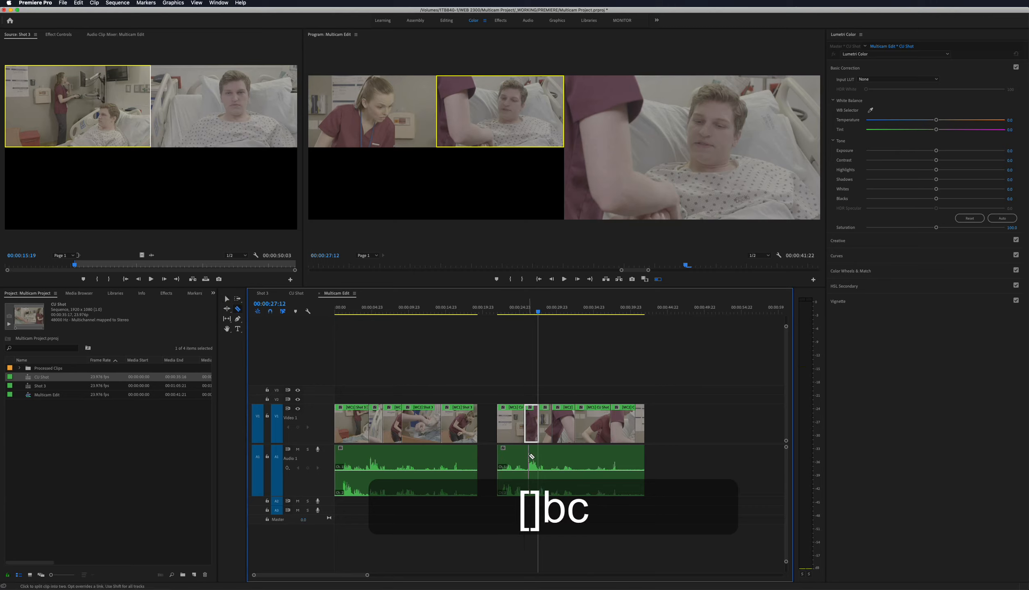
key(a)
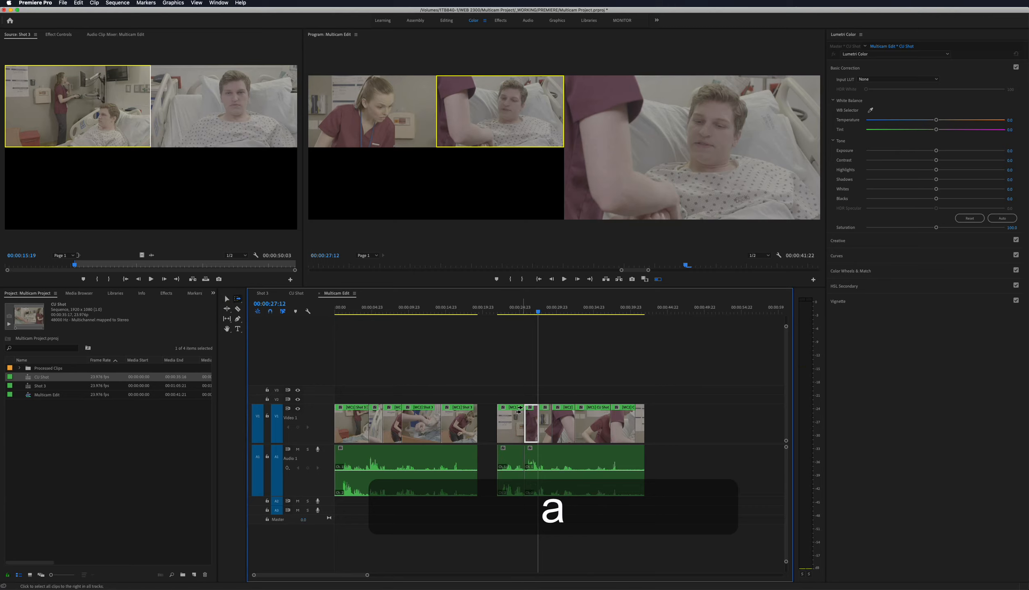
drag(529, 398, 649, 499)
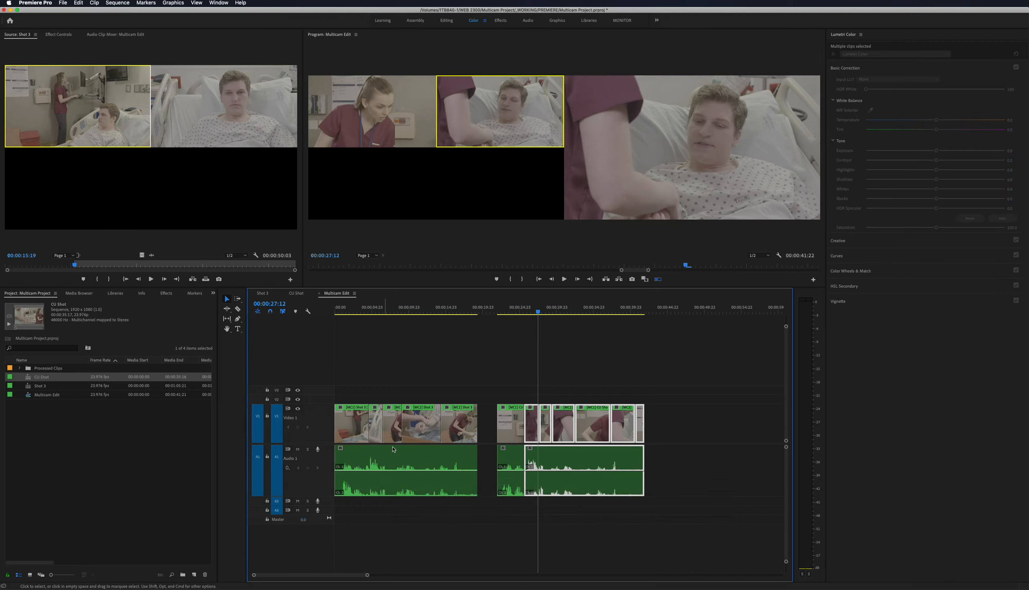
drag(531, 432, 377, 439)
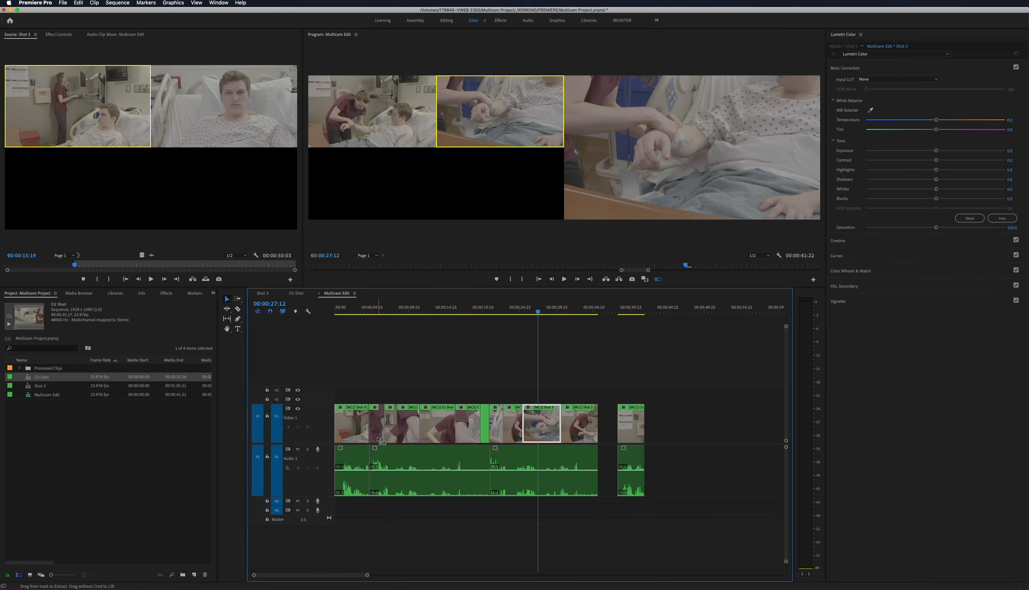
Step: Play the opening of the edit from 00:00:02:16 through the inserted CU Shot close-ups, stopping at 00:00:11:08
click(362, 311)
key(equal)
key(equal)
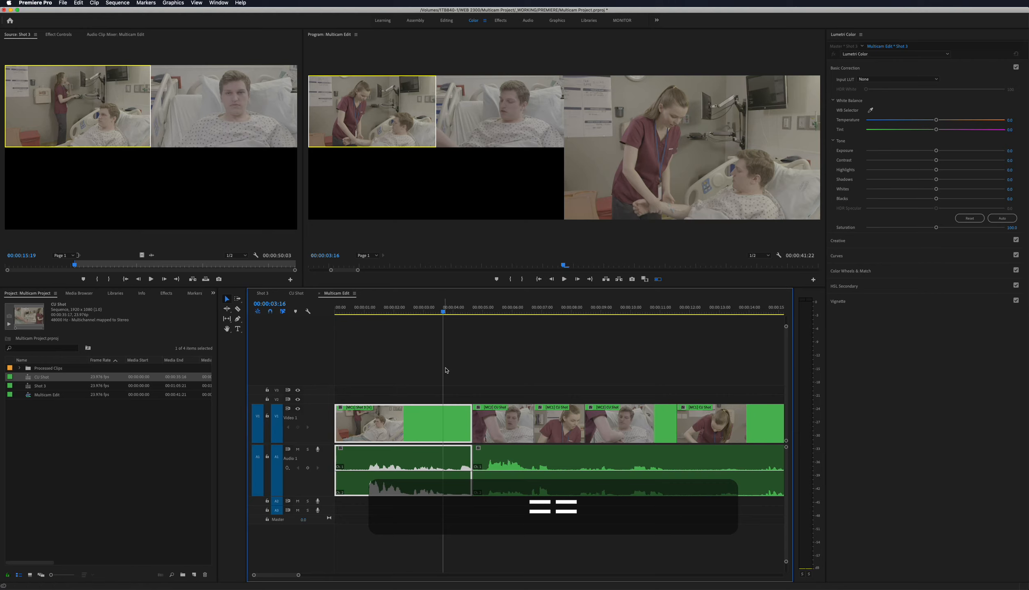
click(414, 312)
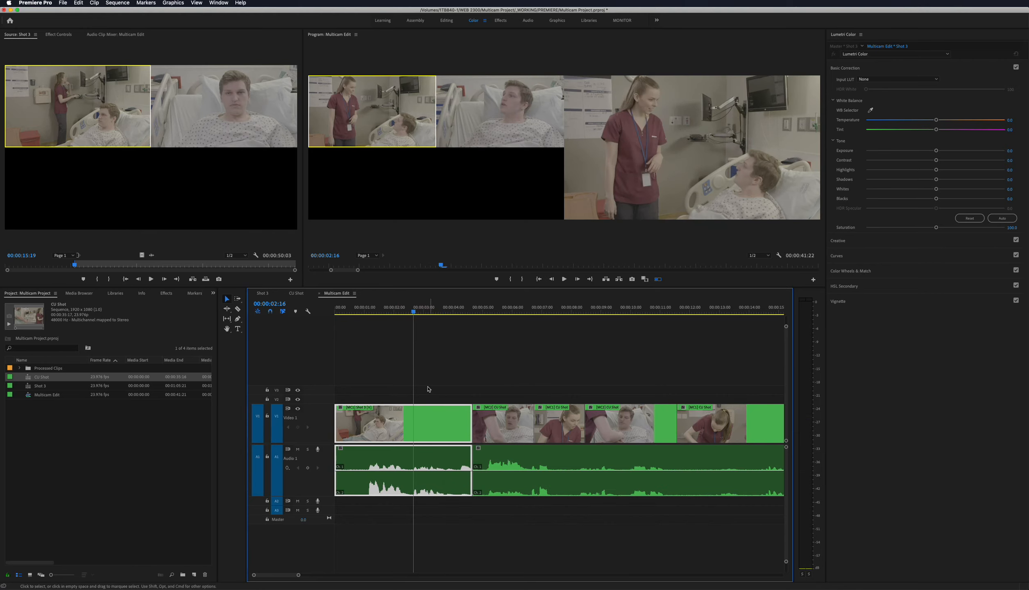
key(space)
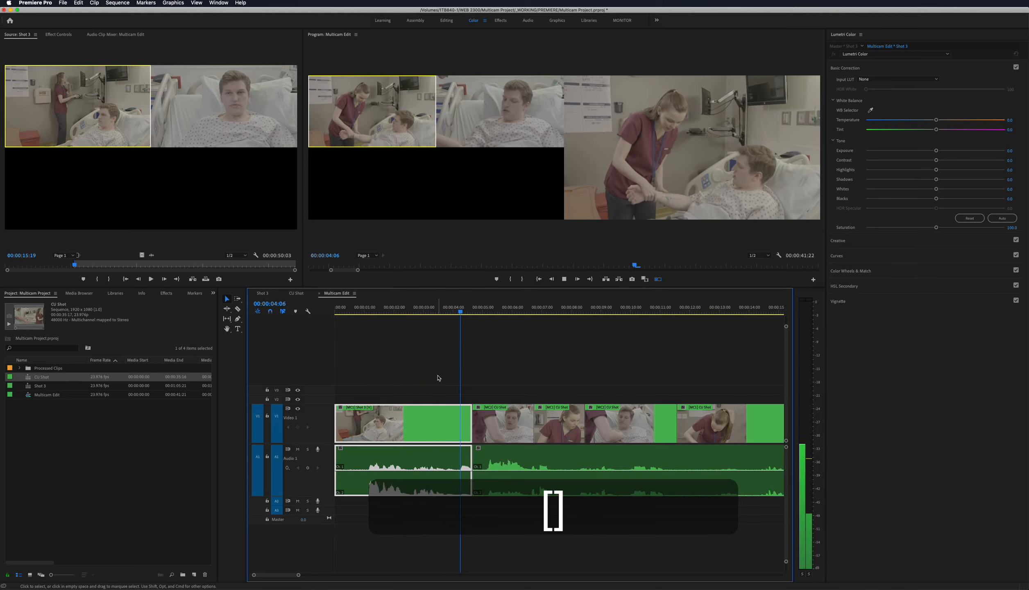
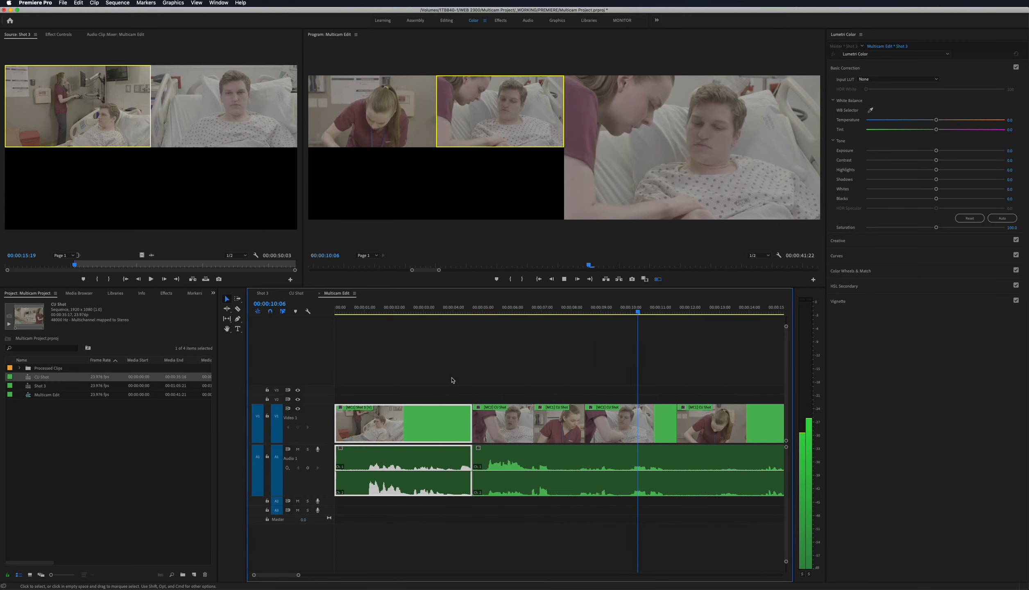
key(space)
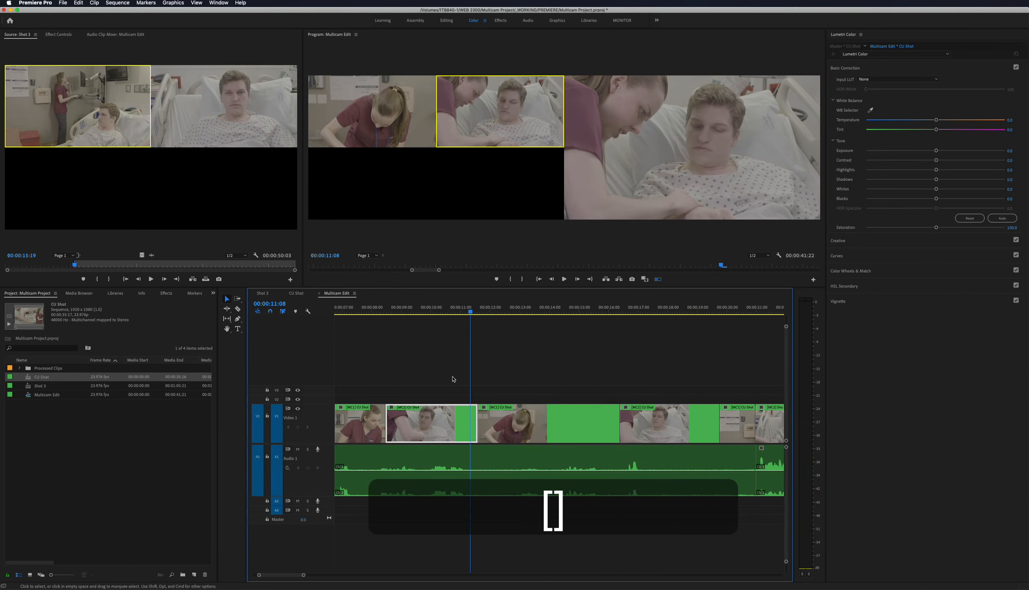
Step: Split the CU Shot audio at the camera cut just after 00:00:11:08
scroll(453, 379, right, 2)
key(b)
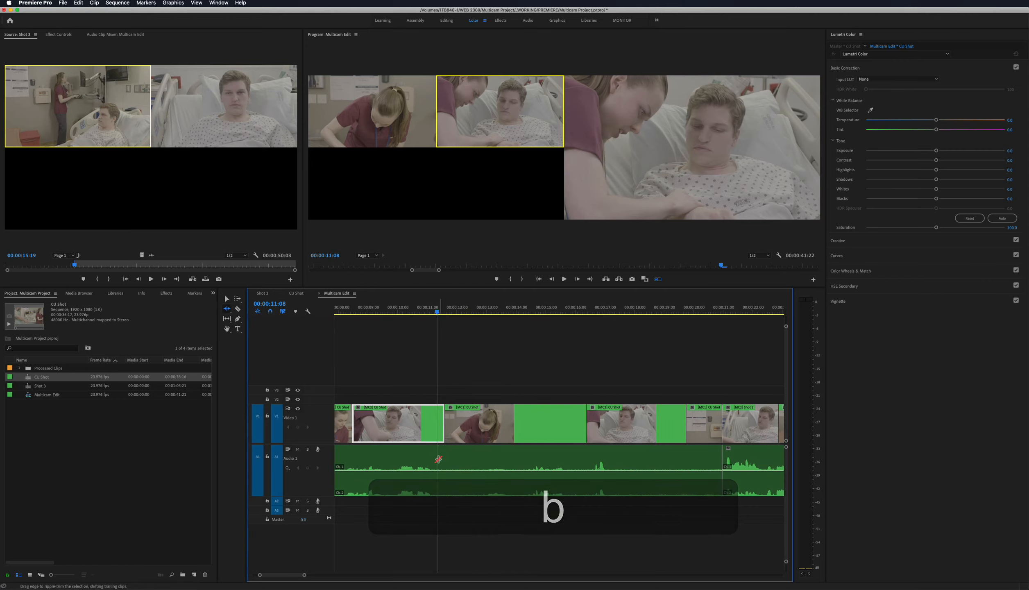
key(minus)
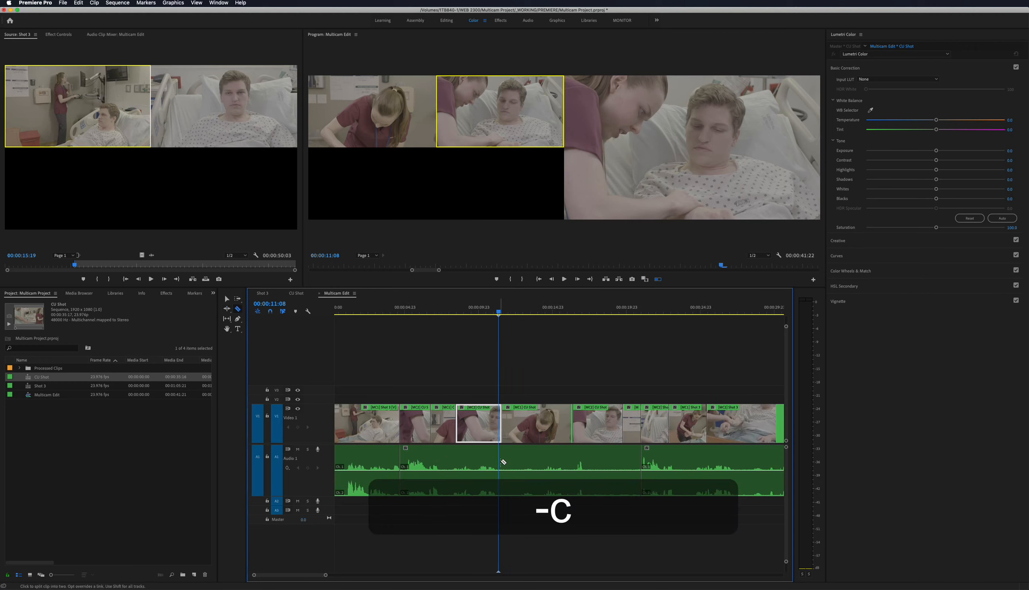
scroll(524, 459, right, 3)
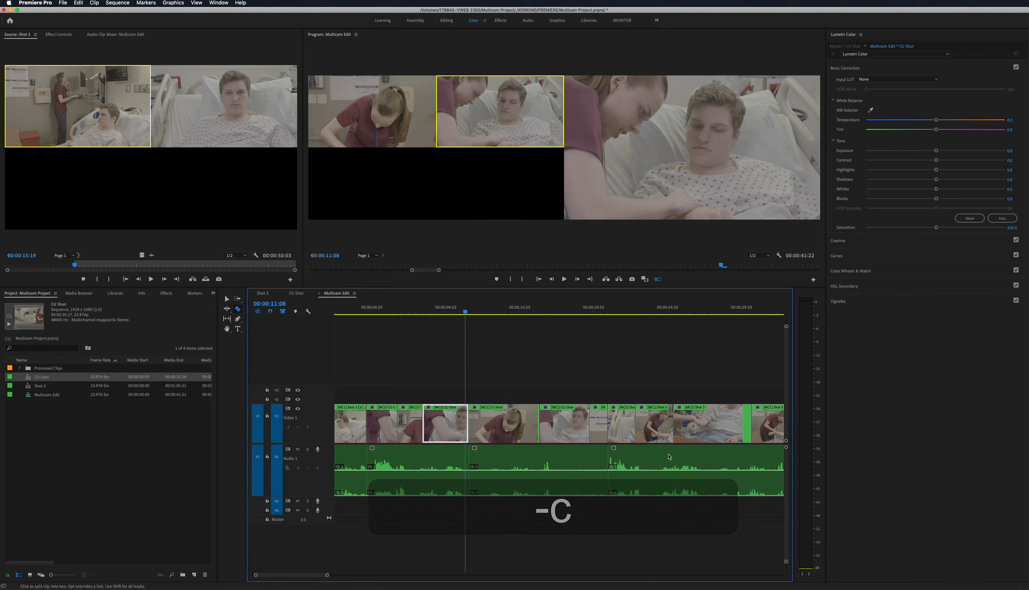
Step: Play the Shot 3 arm close-up to 00:00:27:11 and split its video and audio there
click(676, 311)
key(space)
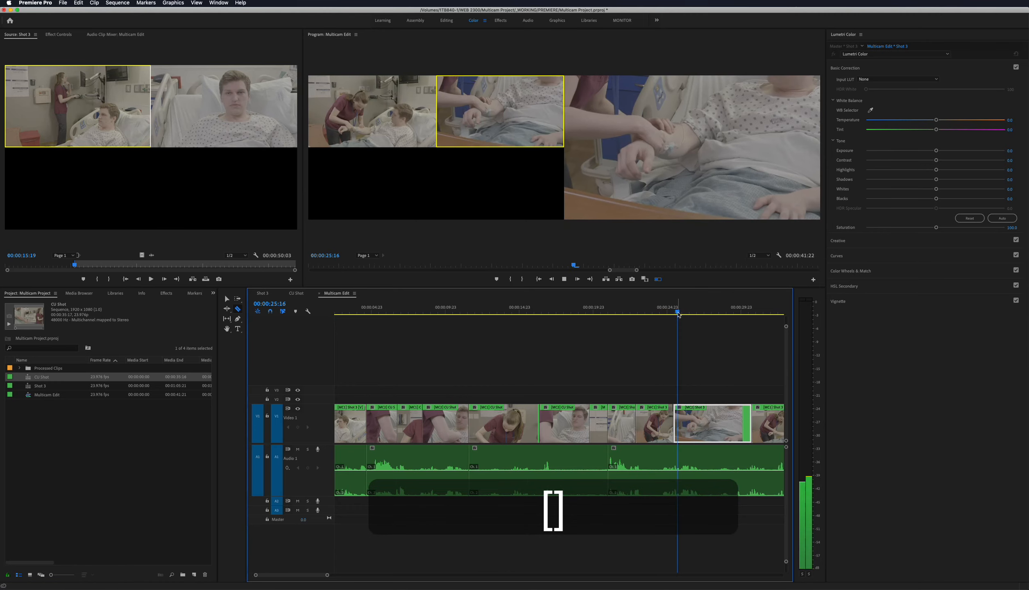
key(space)
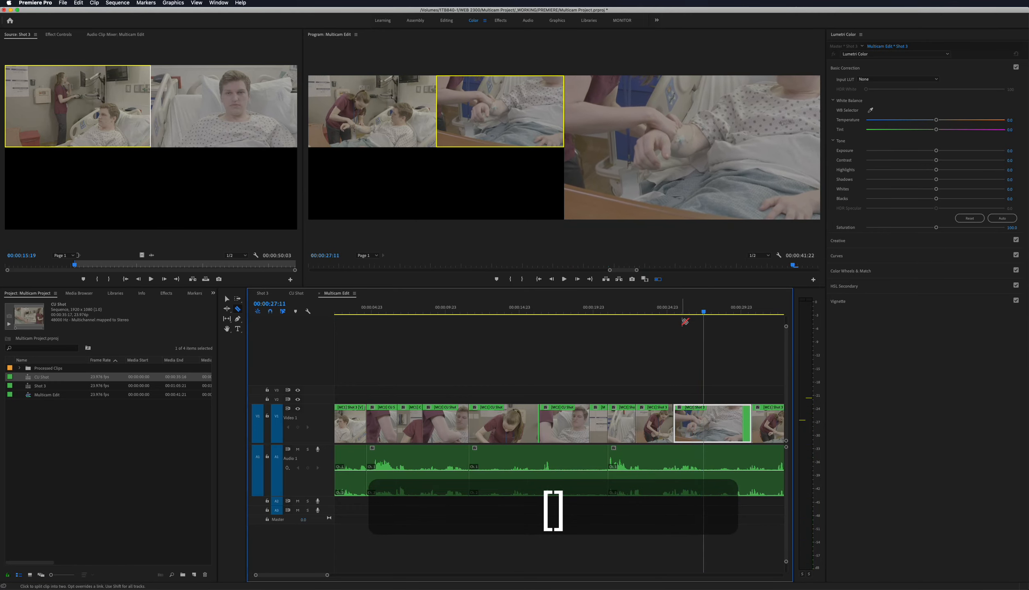
click(706, 421)
key(a)
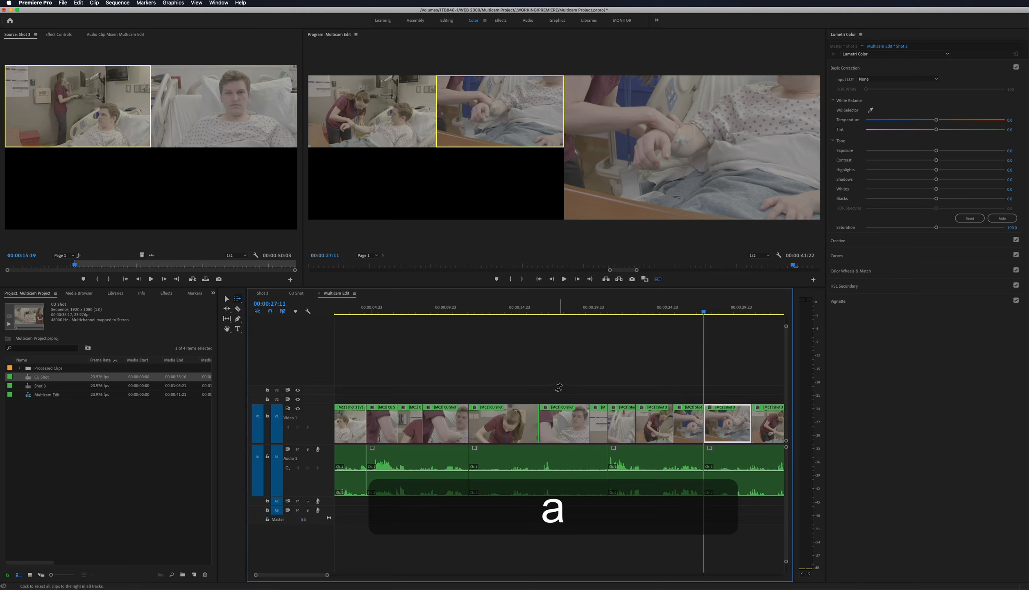
Step: Delete all clips between the CU Shot audio cut and the Shot 3 split at 00:00:27:11, and close the gap
drag(542, 308, 452, 311)
key(space)
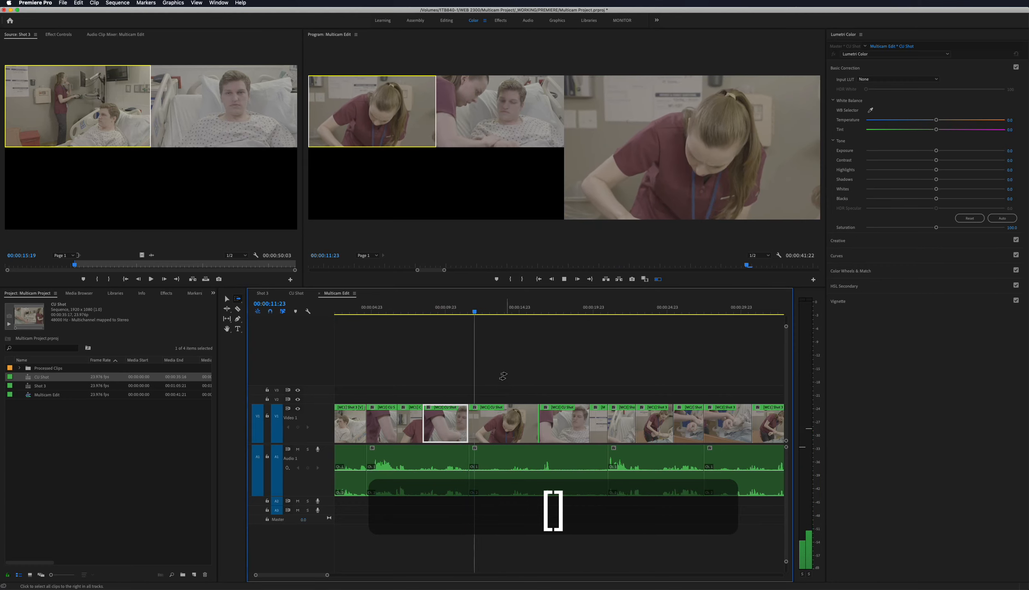
key(space)
key(v)
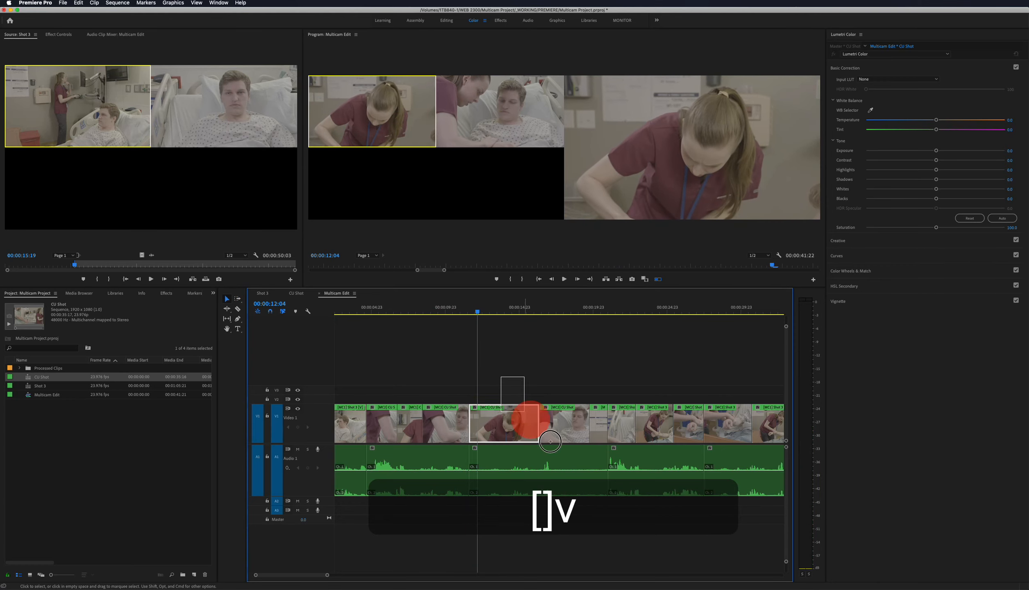
drag(549, 441, 681, 530)
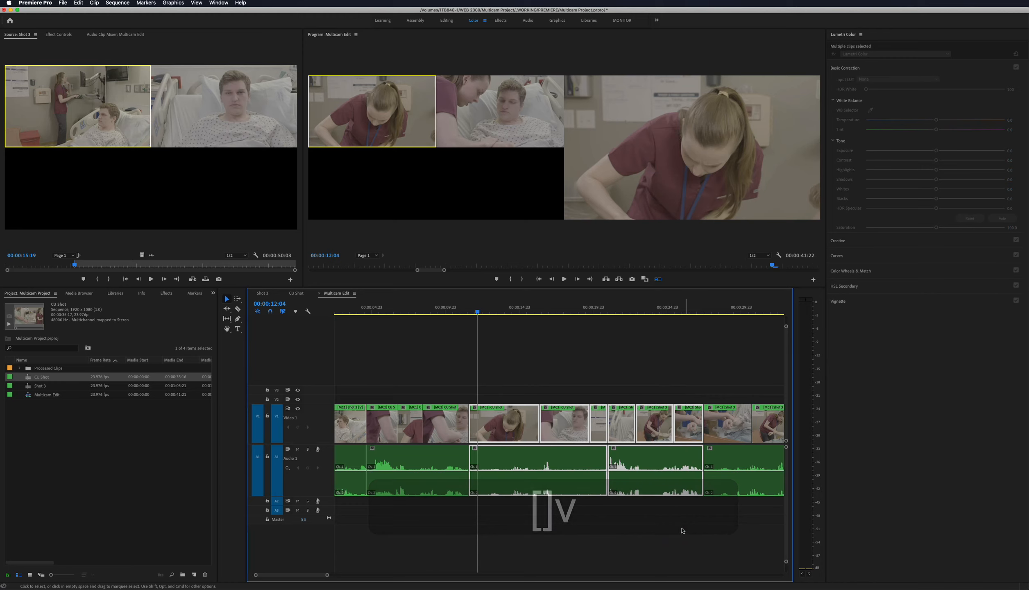
key(BackSpace)
click(640, 429)
key(BackSpace)
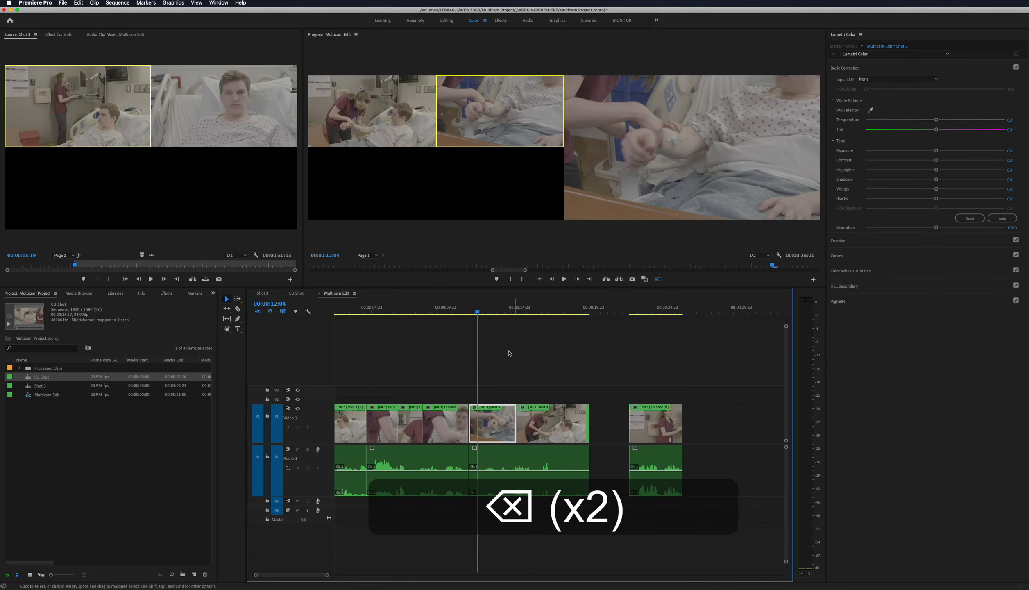
Step: Play the new join from CU Shot into the Shot 3 arm close-up, stopping at 00:00:16:17
key(space)
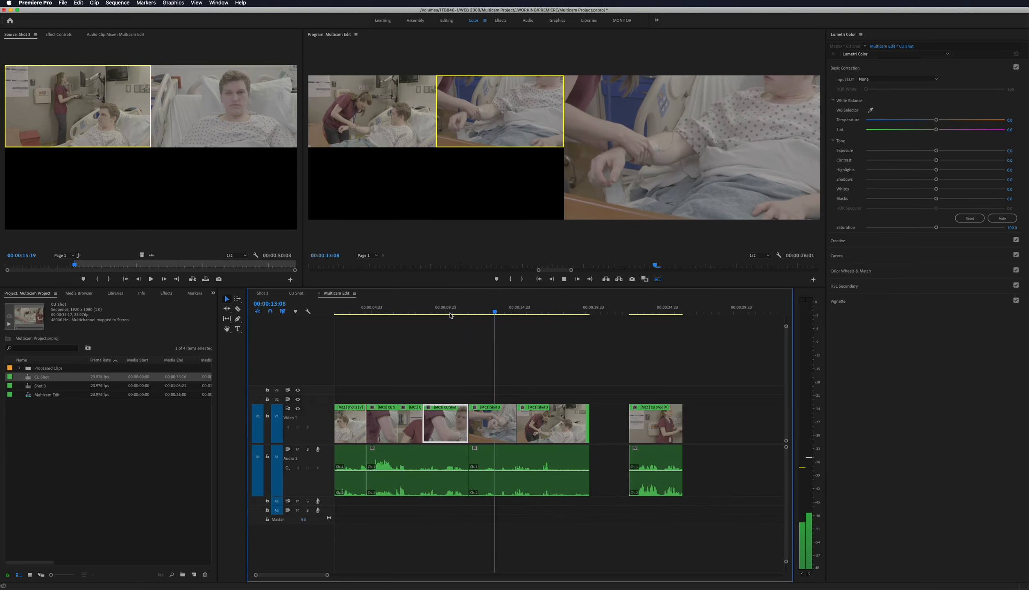
key(space)
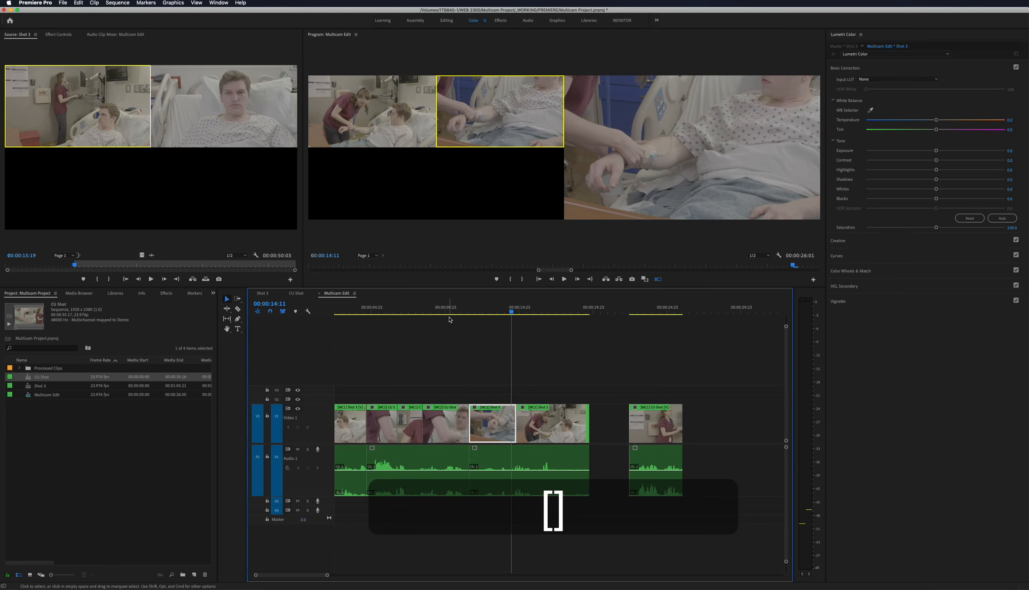
key(space)
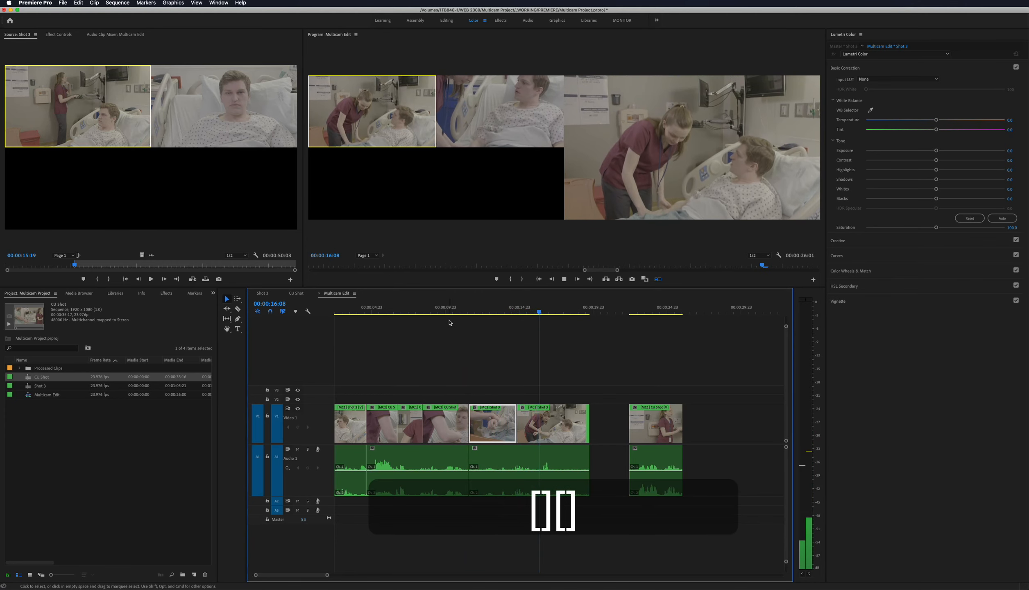
key(space)
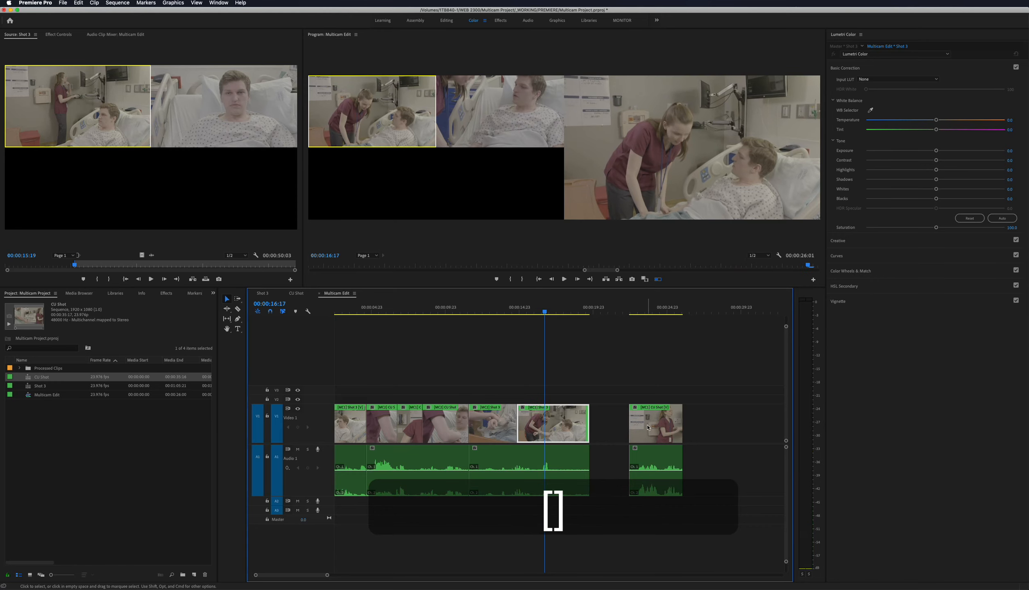
Step: Undo the deletion and gap closing, and play the restored Shot 3 footage up to 00:00:30:17
key(super+z)
key(super+z)
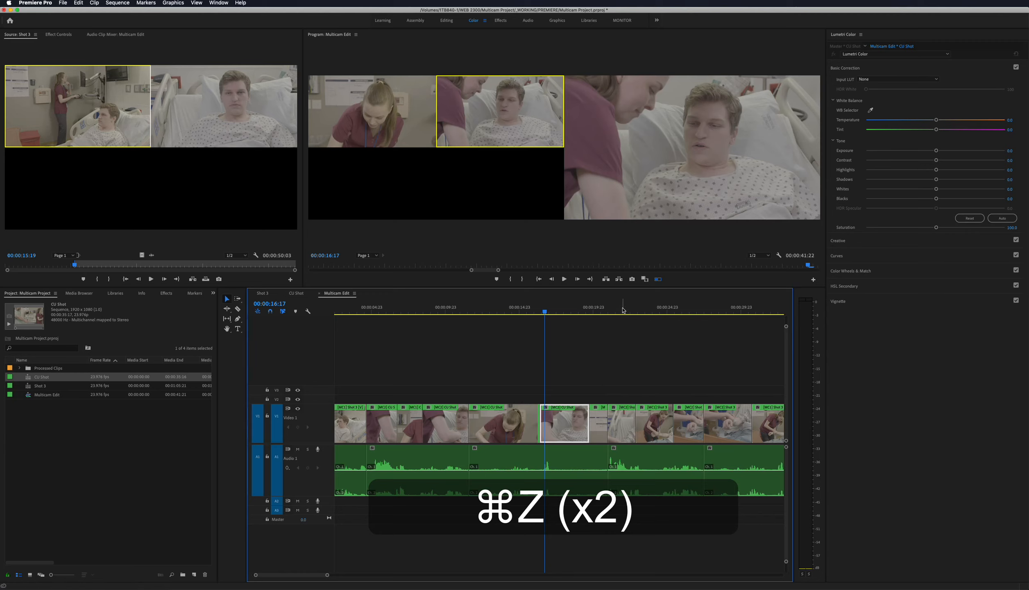
click(635, 310)
key(space)
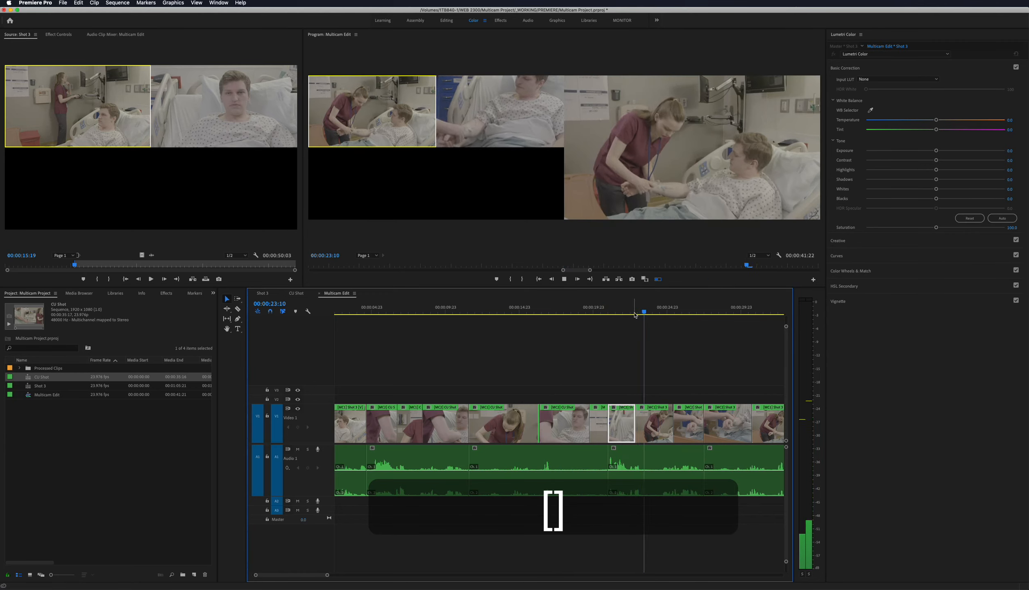
key(space)
click(660, 312)
key(space)
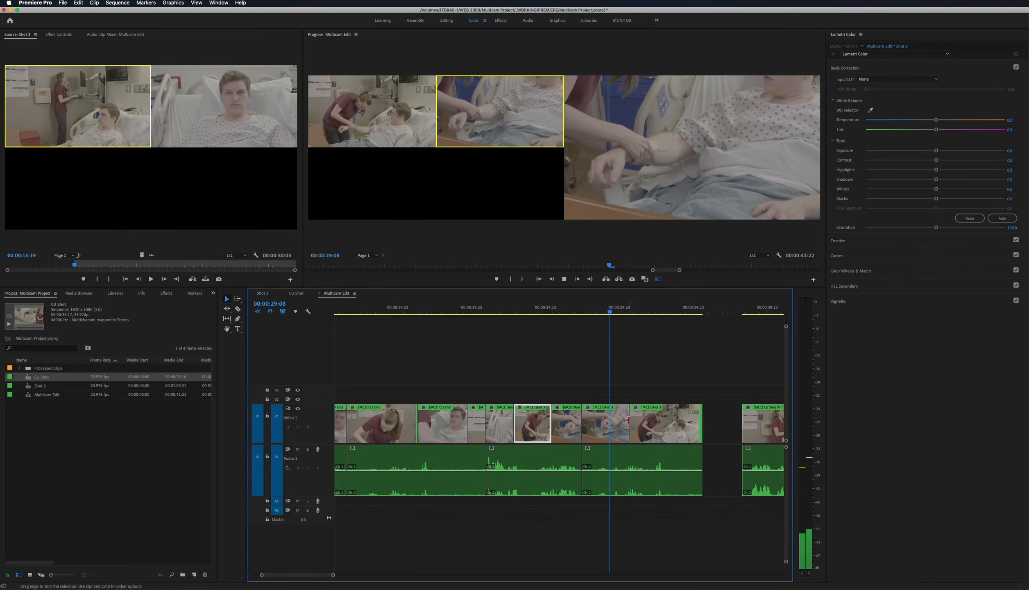
key(space)
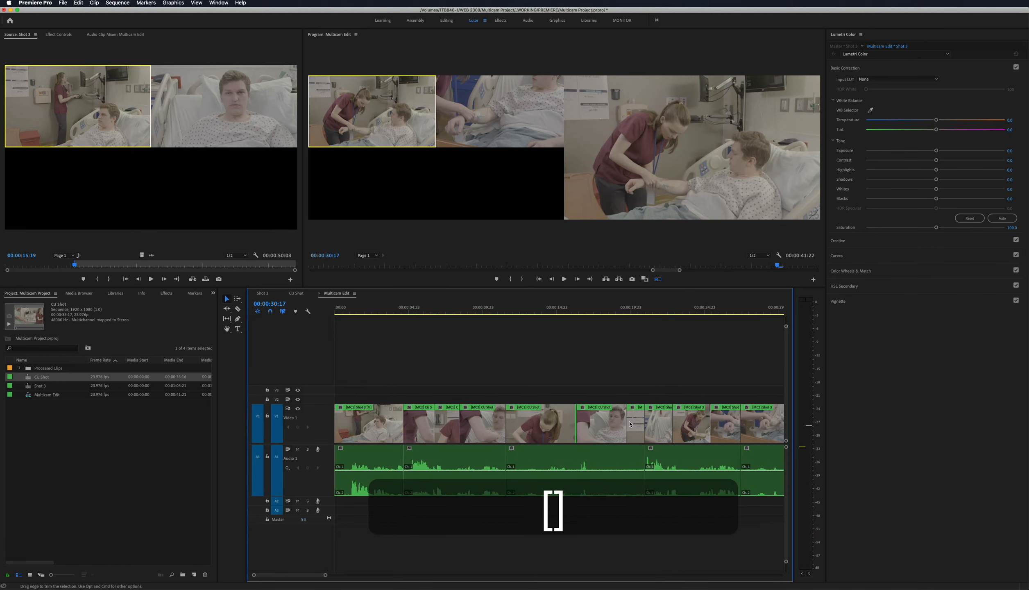
Step: Undo the Shot 3 split, and redo it together with the deletion and gap closing
key(super+z)
key(super+z)
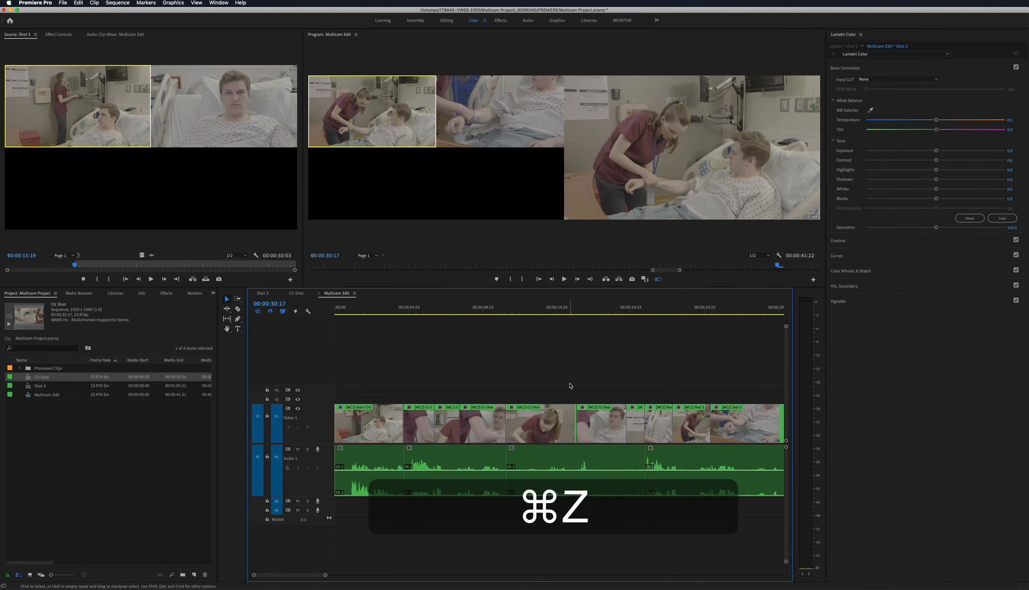
key(super+shift+z)
key(super+shift+z)
key(super+shift+z)
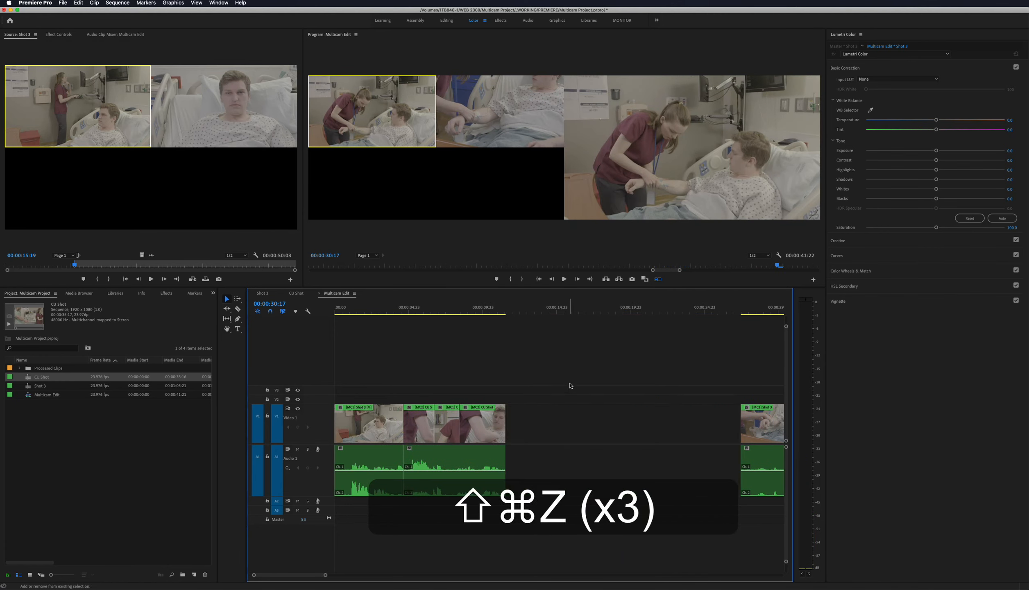
key(super+shift+z)
Step: Play the separate CU Shot clip at the end of the sequence from 00:00:22:18 to 00:00:24:23
scroll(595, 385, right, 1)
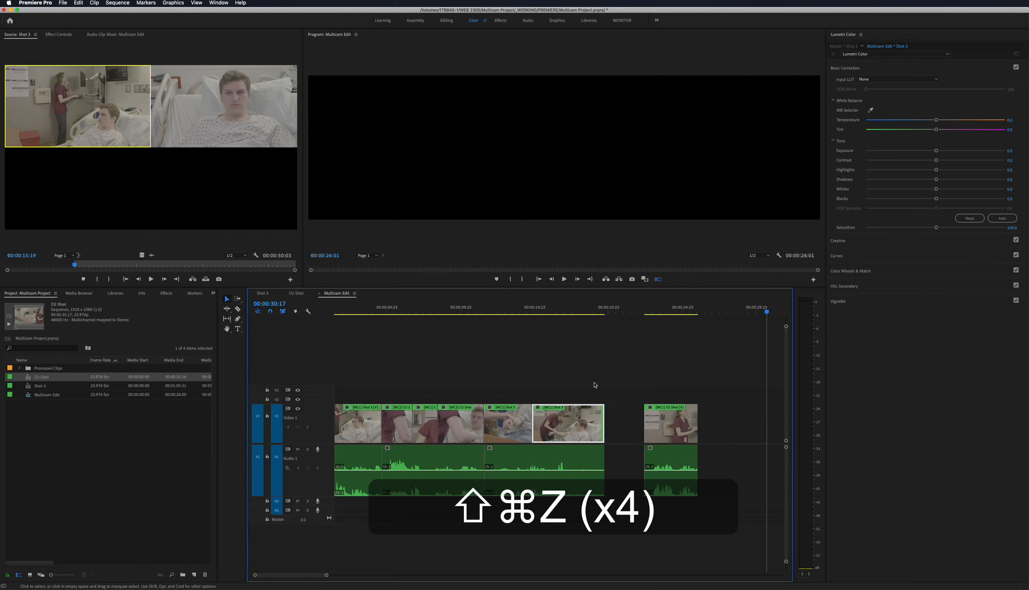
click(649, 310)
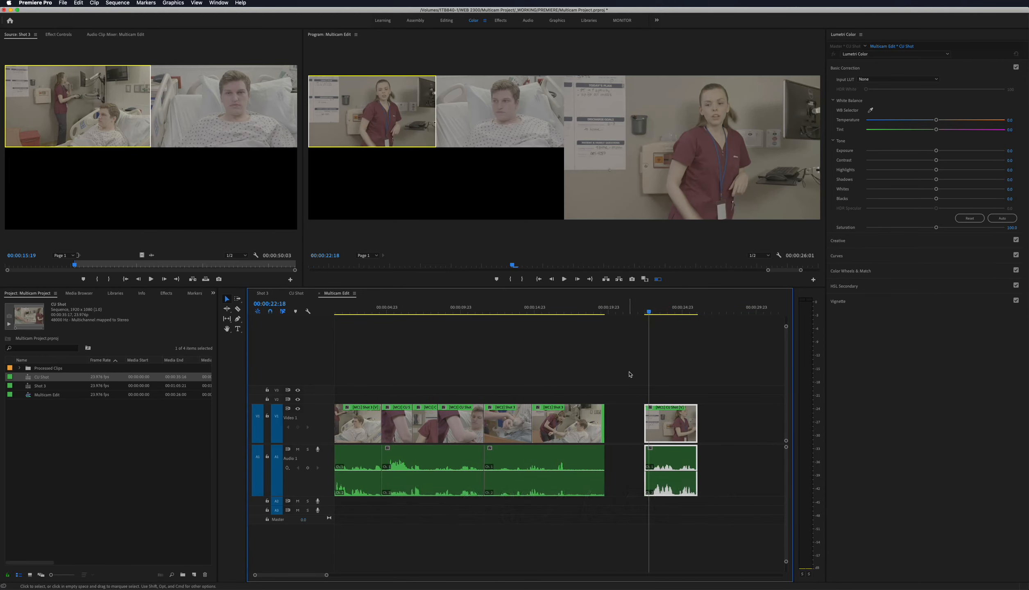
scroll(631, 375, right, 10)
key(space)
scroll(417, 436, left, 10)
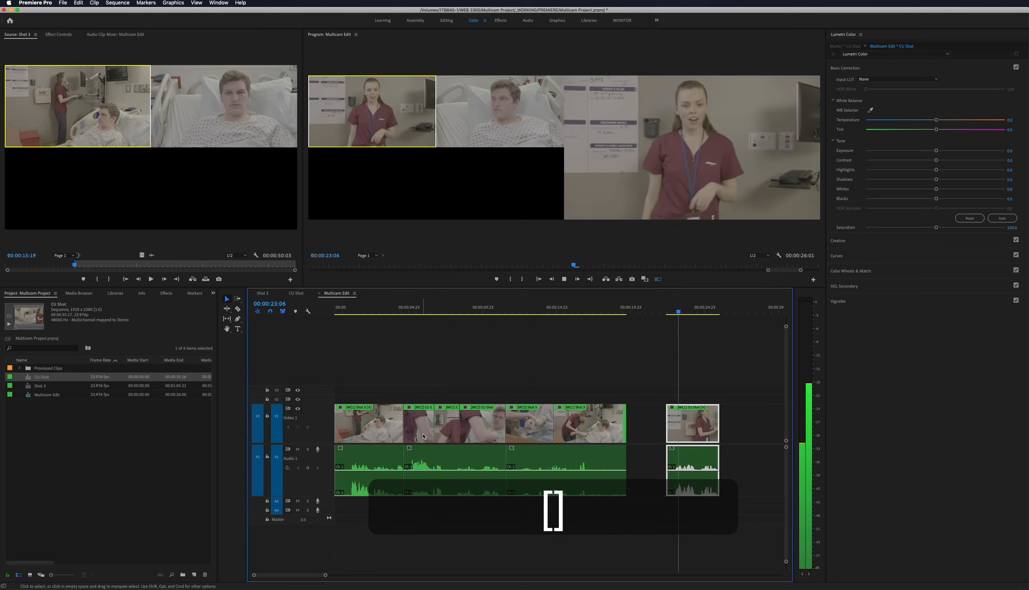
scroll(623, 393, right, 2)
key(space)
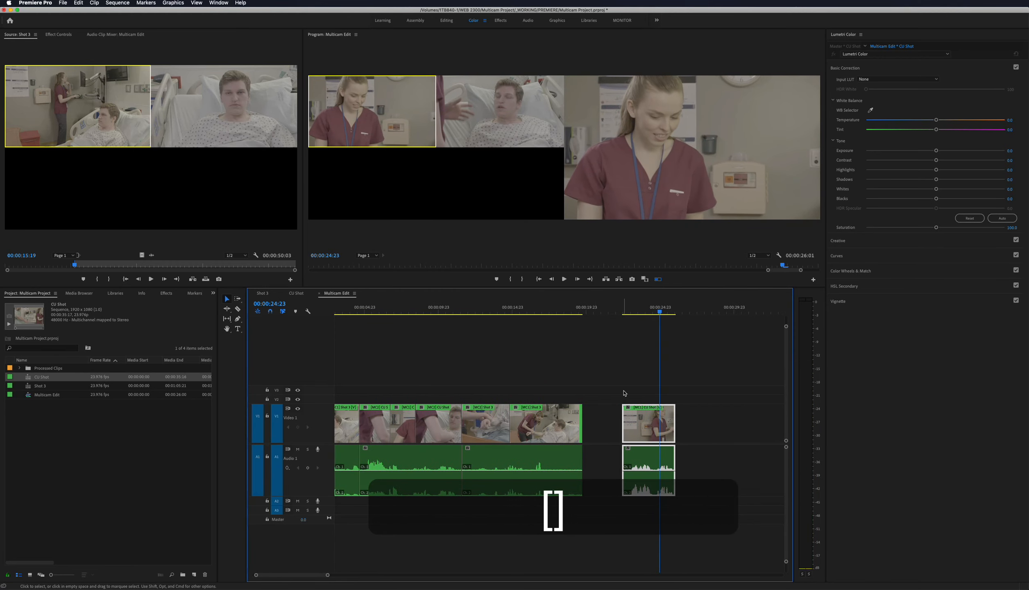
Step: Extend the end of the last CU Shot clip to 00:00:47:06 while reviewing its recovered footage
scroll(624, 393, right, 20)
scroll(625, 393, left, 20)
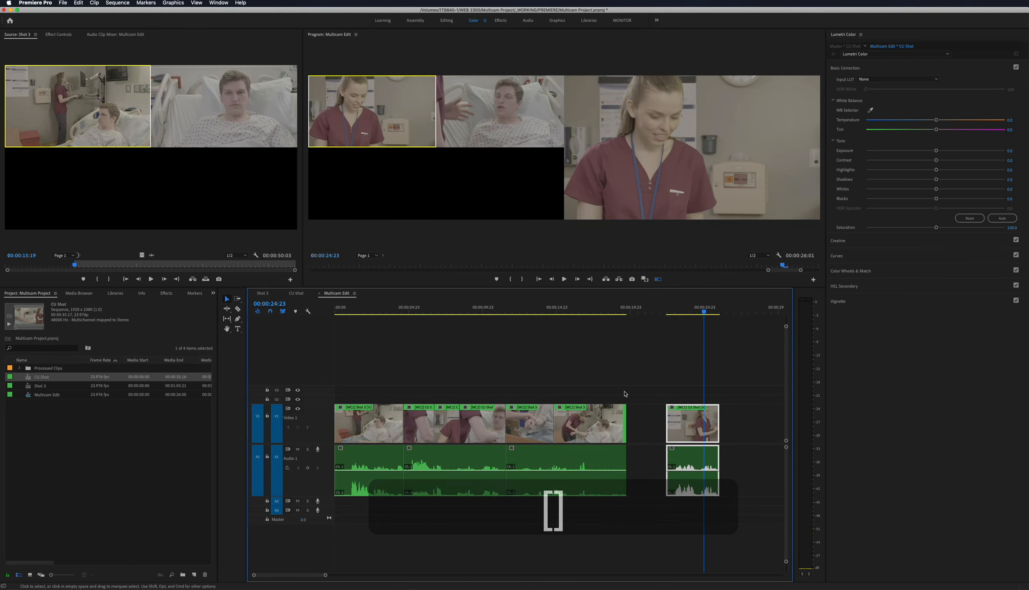
drag(618, 421, 713, 424)
key(space)
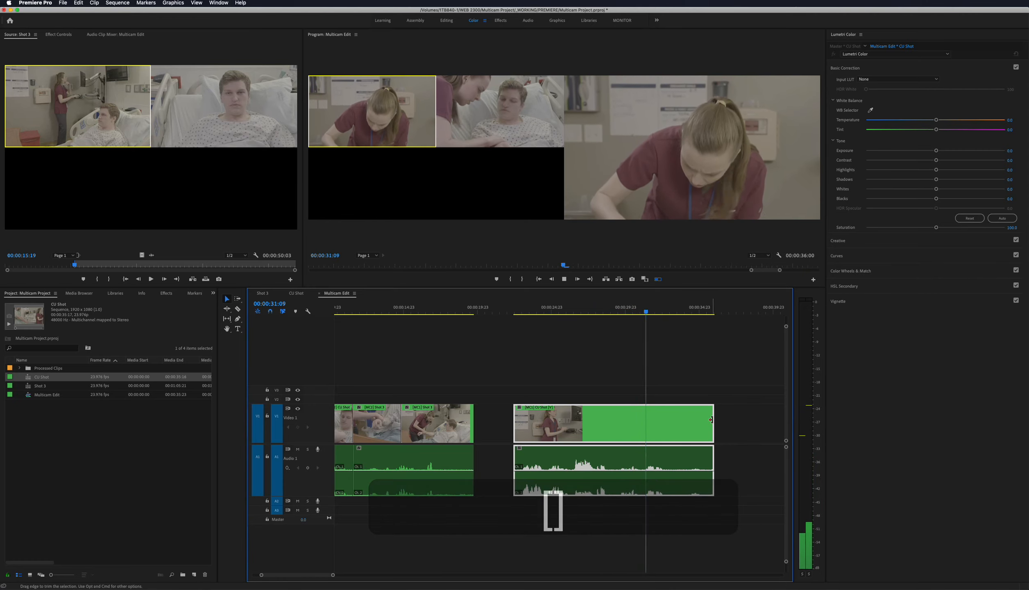
scroll(668, 422, right, 5)
drag(525, 423, 692, 424)
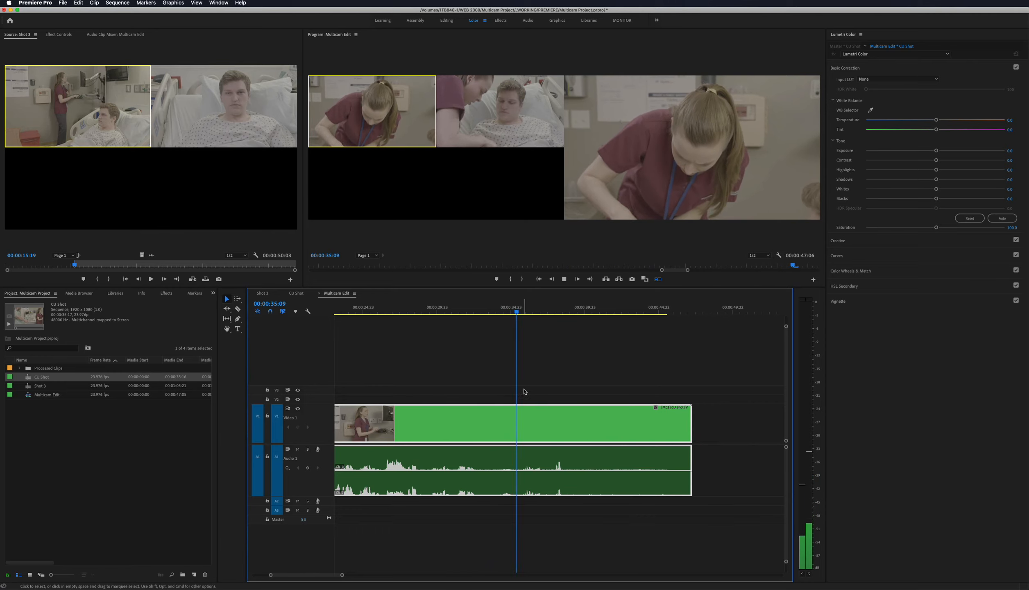
Step: Review the last CU Shot clip's footage and split the clip at 00:00:35:17
key(space)
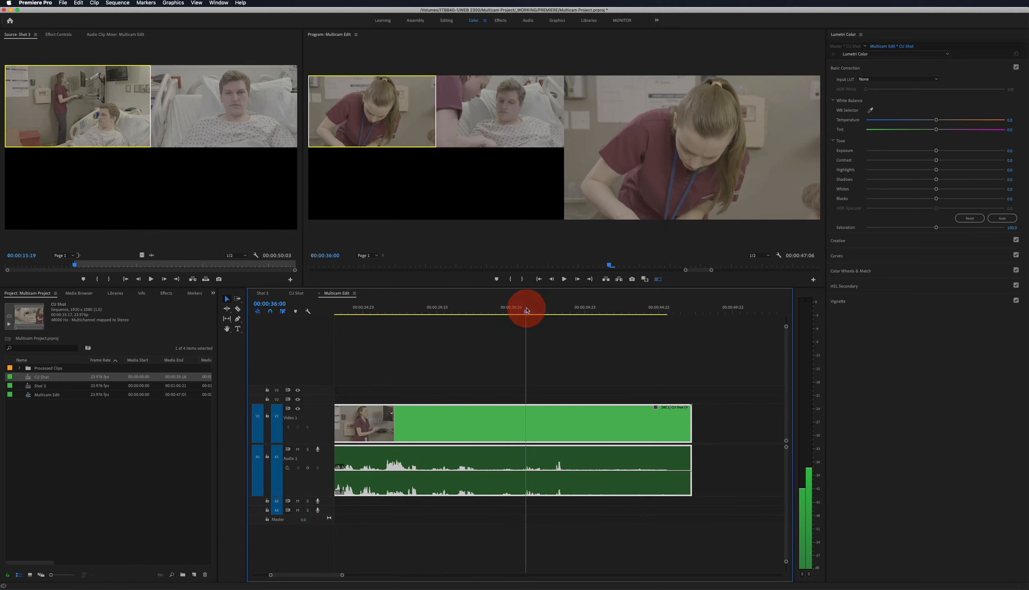
key(space)
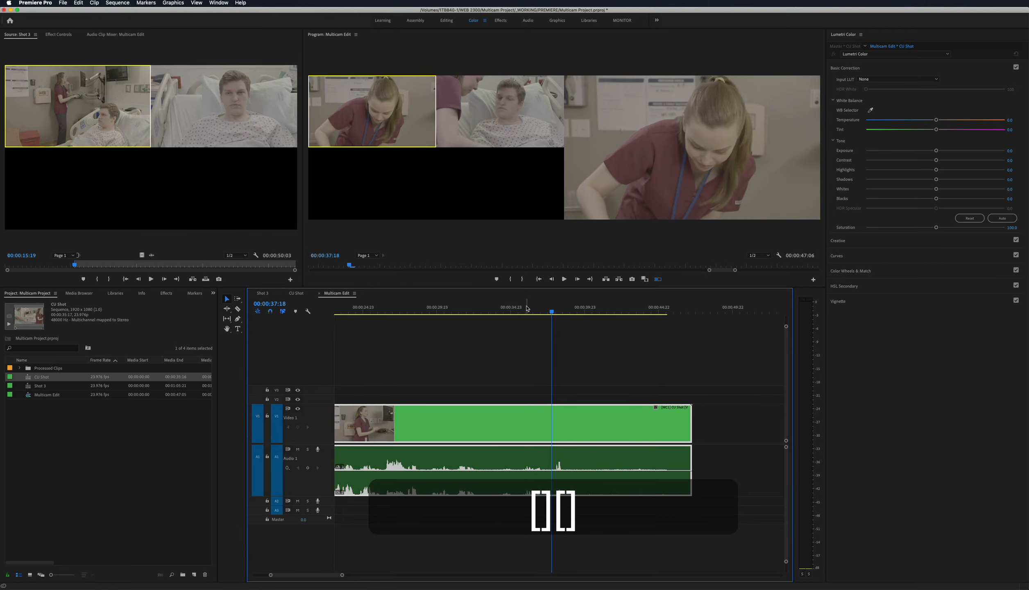
key(space)
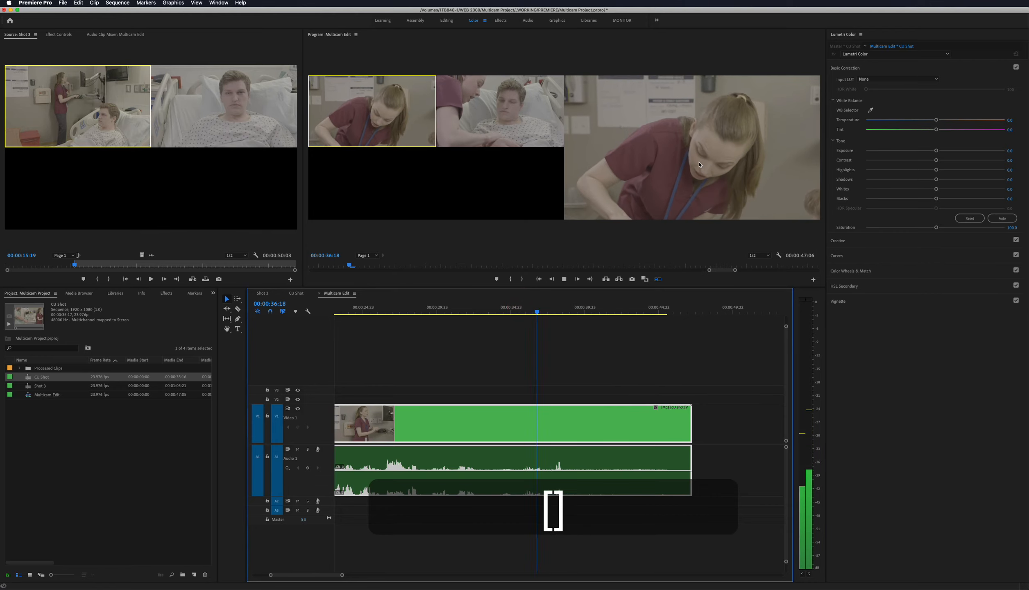
key(space)
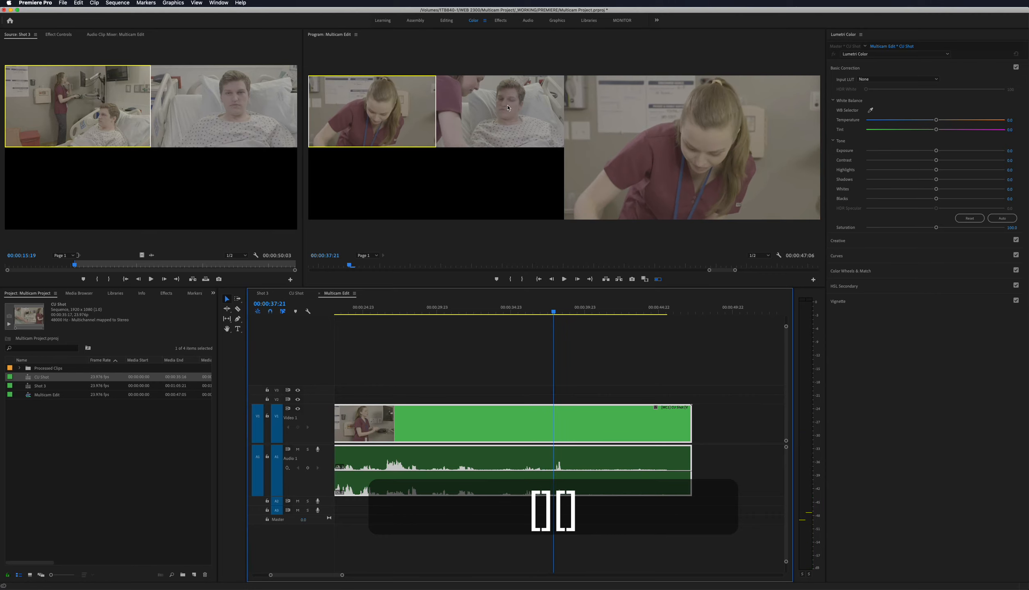
drag(554, 314, 520, 314)
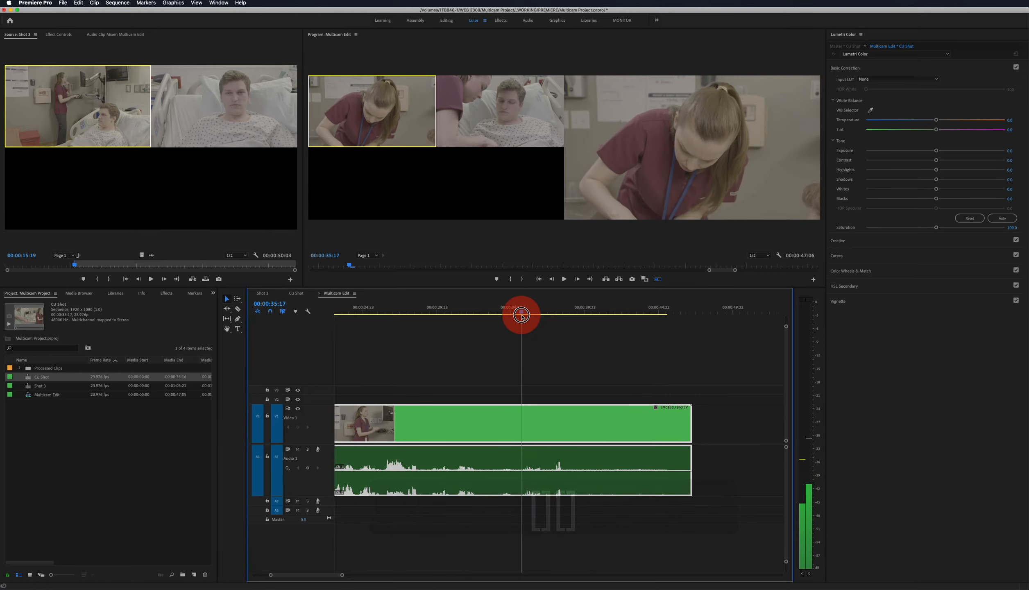
key(b)
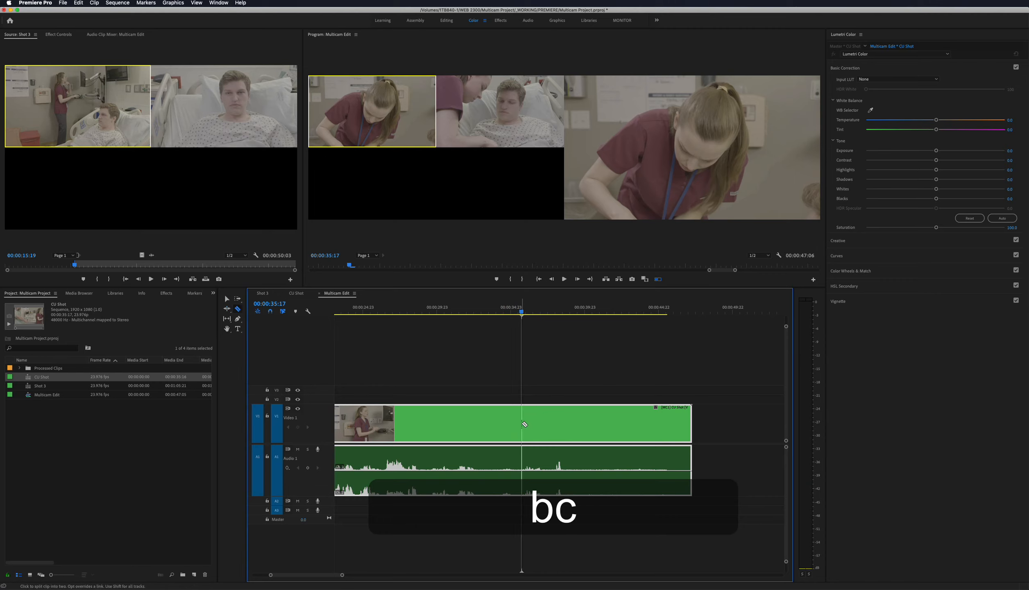
click(524, 424)
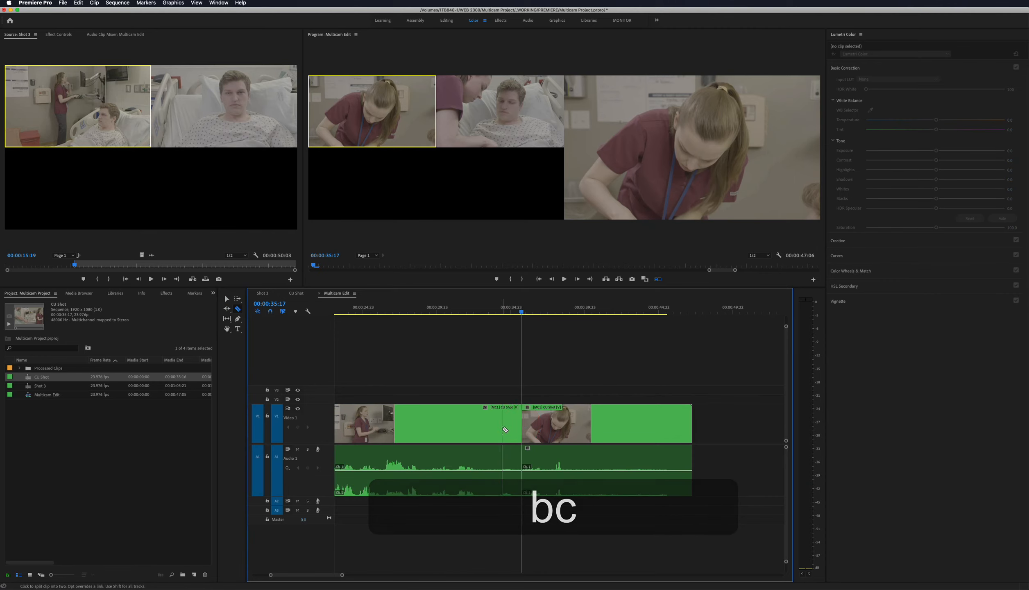
Step: Delete the portion of the CU Shot clip that precedes the new split
scroll(504, 429, left, 5)
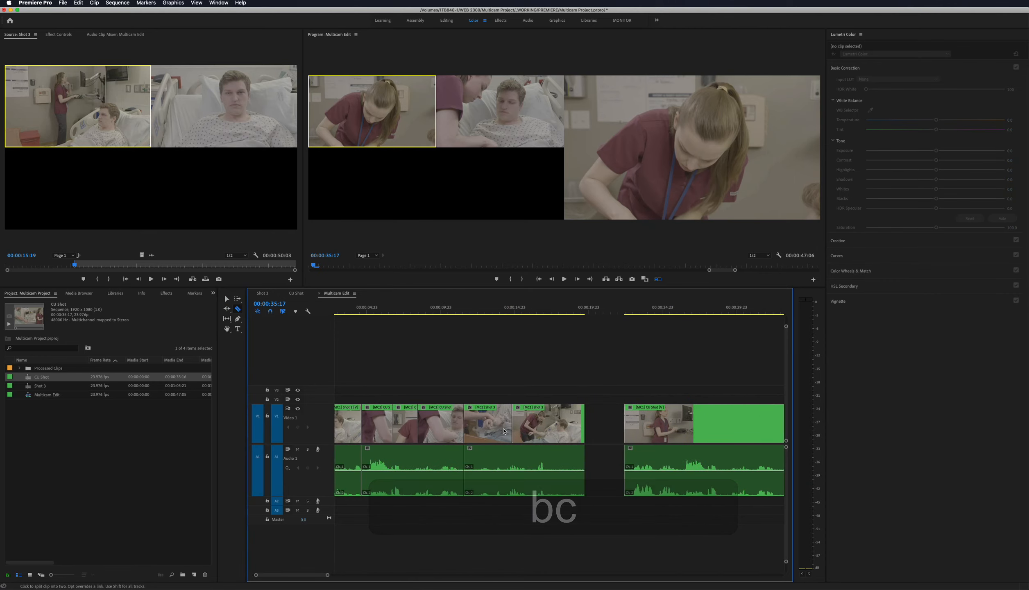
key(v)
click(546, 427)
key(BackSpace)
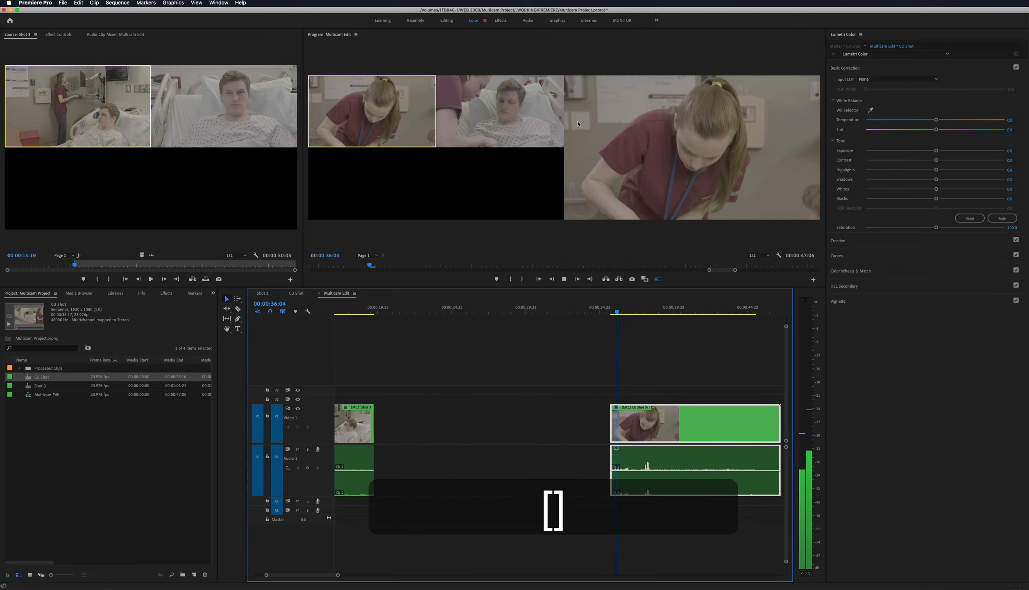
Step: Switch the CU Shot clip to the patient angle during playback, and cut away its footage after 00:00:39:06
click(504, 111)
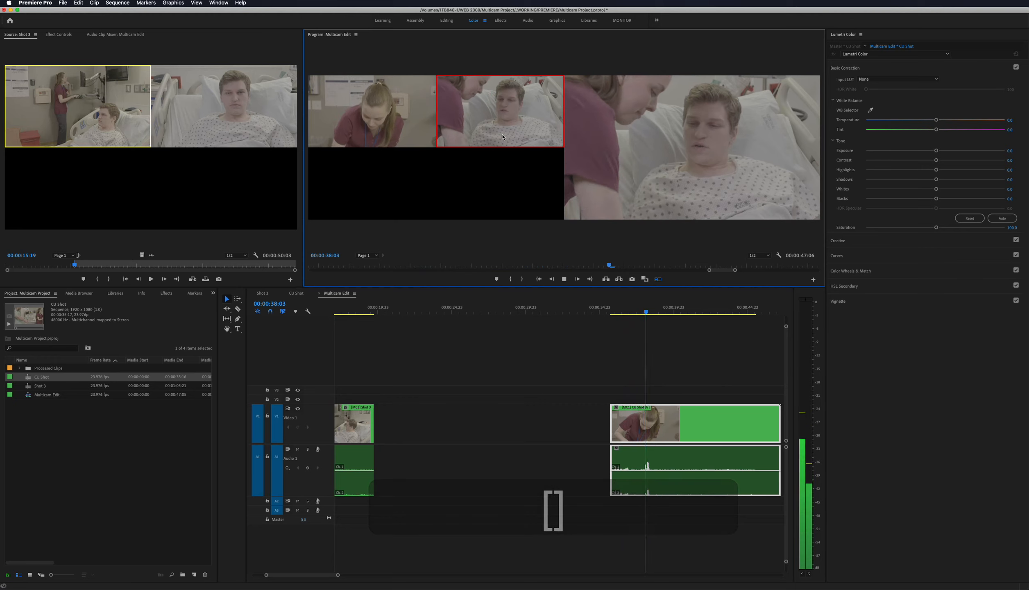
key(space)
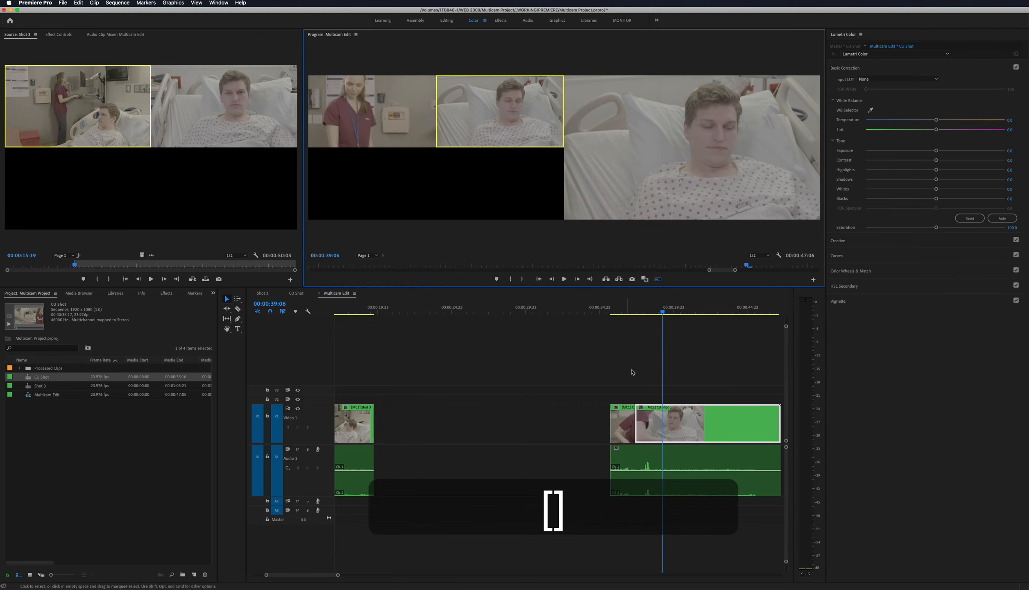
key(c)
click(663, 426)
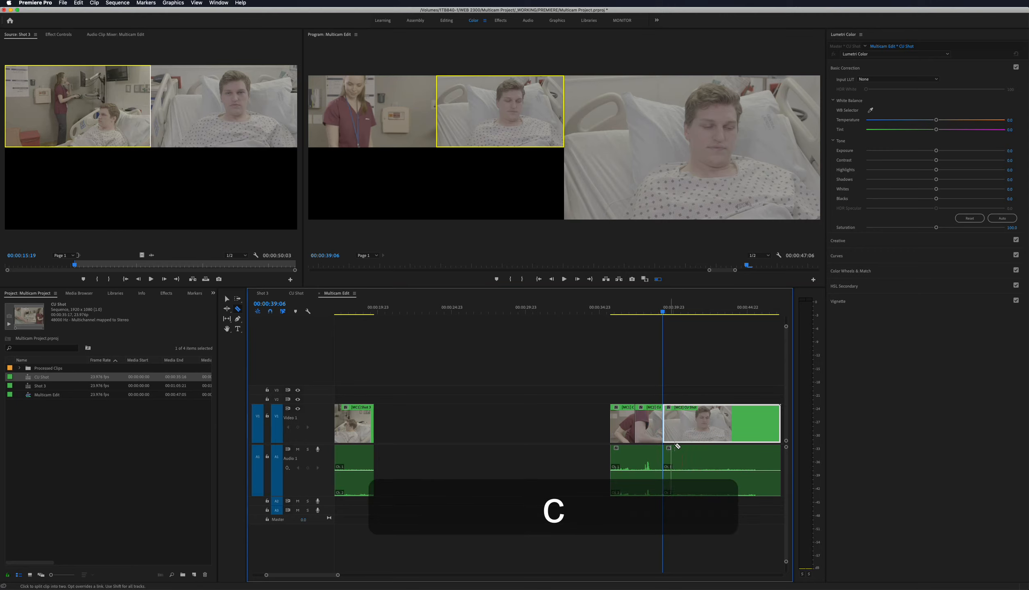
key(v)
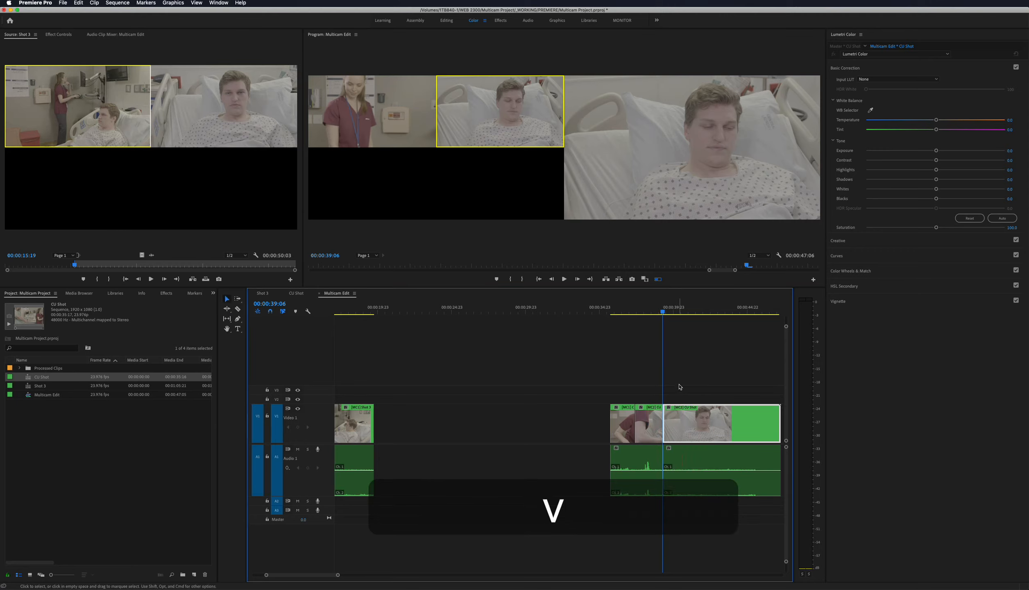
click(708, 487)
key(BackSpace)
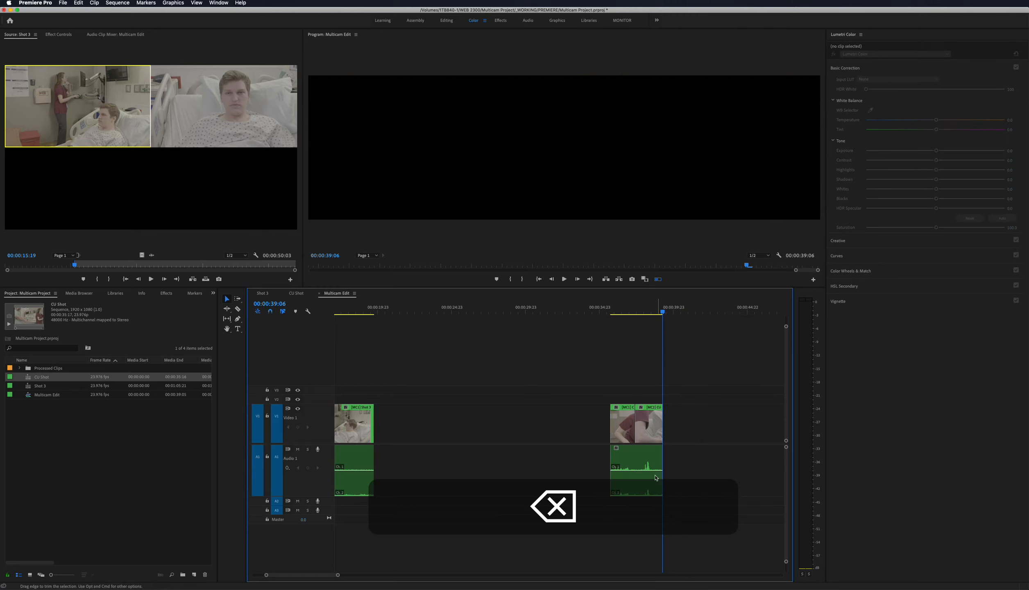
Step: Move the two trimmed CU Shot clips earlier, closer to the Shot 3 footage, and play them up to 00:00:24:15
scroll(653, 477, right, 3)
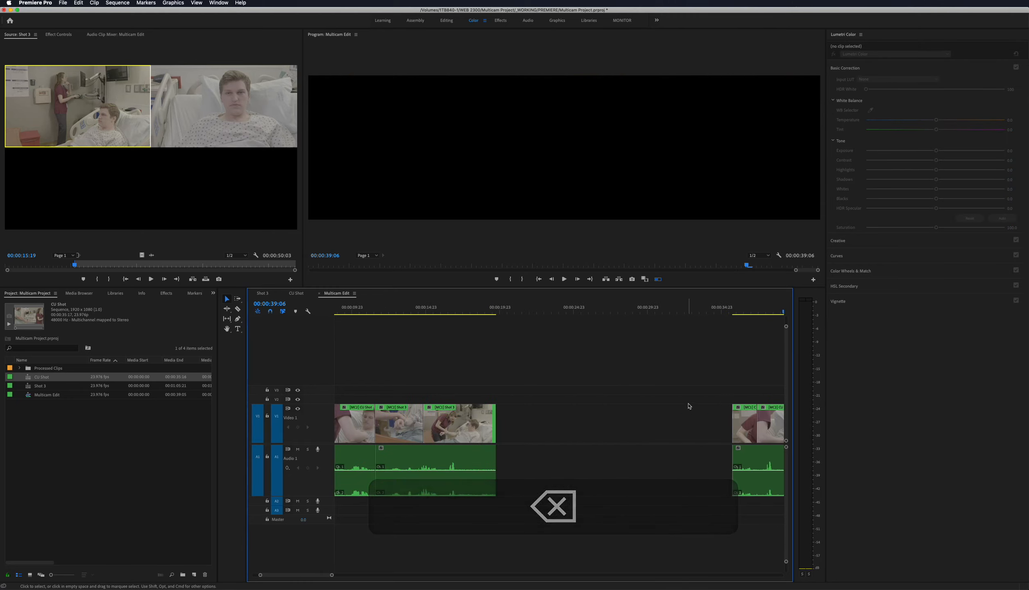
click(772, 470)
drag(745, 432, 565, 436)
click(548, 364)
click(543, 310)
key(space)
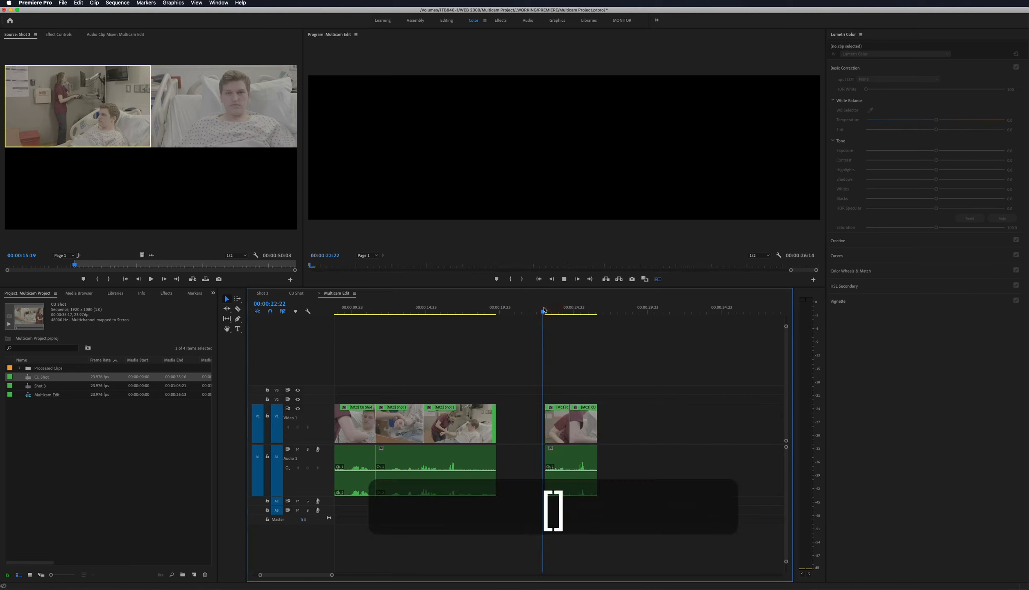
key(space)
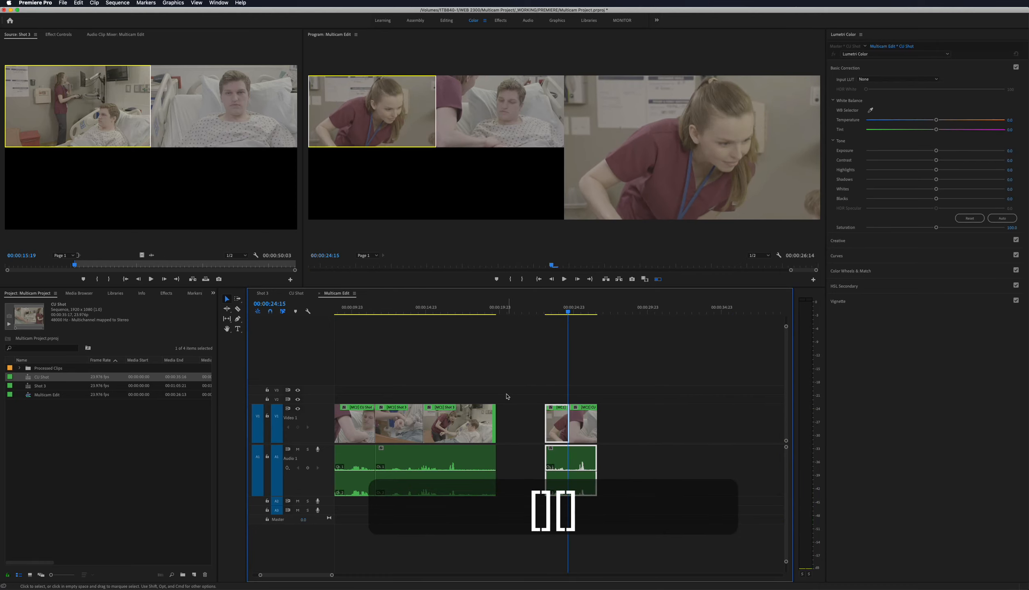
Step: Review the sequence from 00:00:07:16 and split the Shot 3 clip and its audio at 00:00:14:07
scroll(504, 395, up, 3)
click(360, 309)
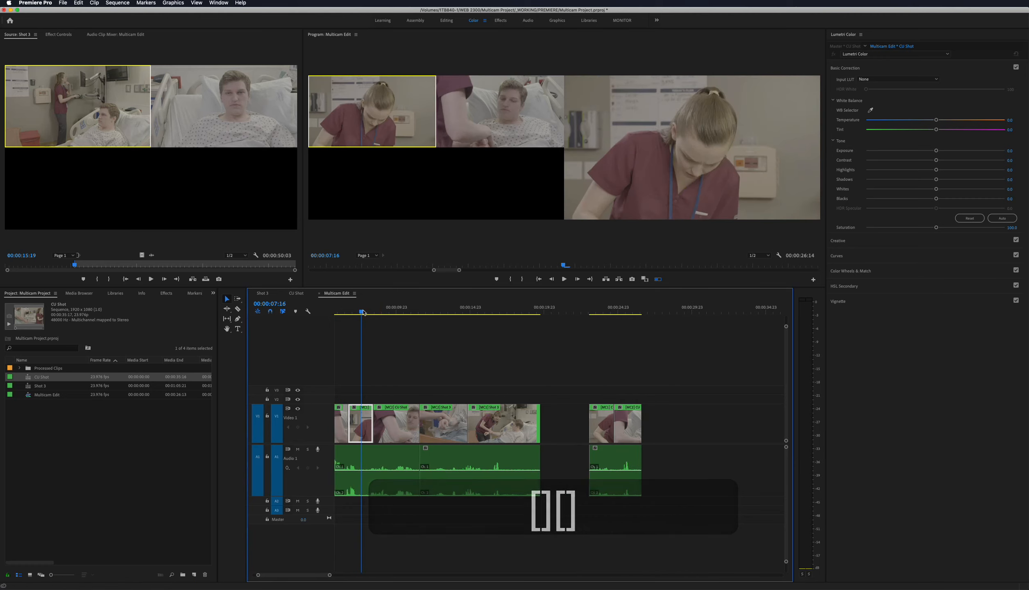
key(space)
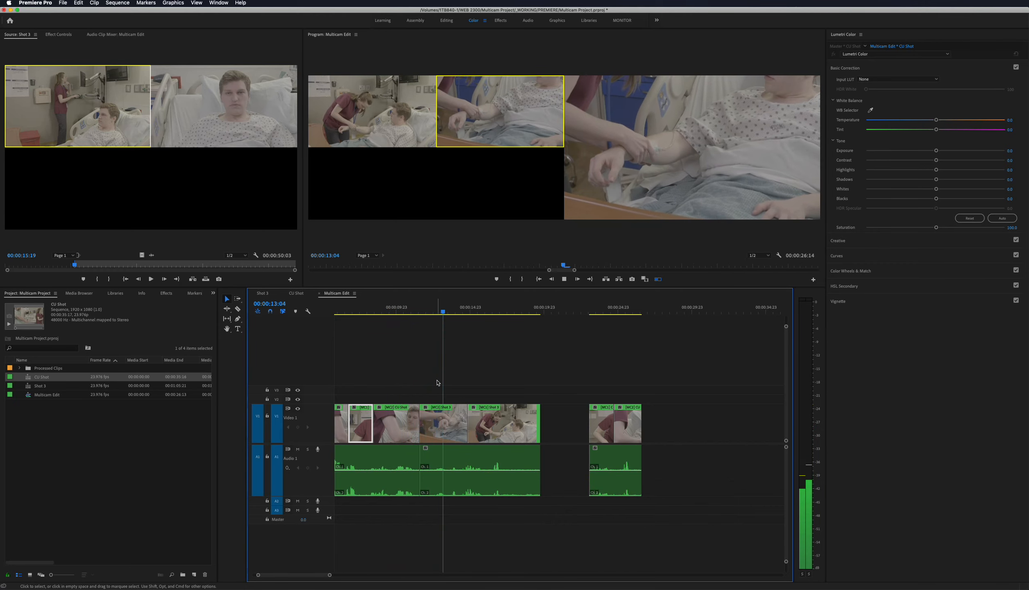
key(space)
key(space)
key(space)
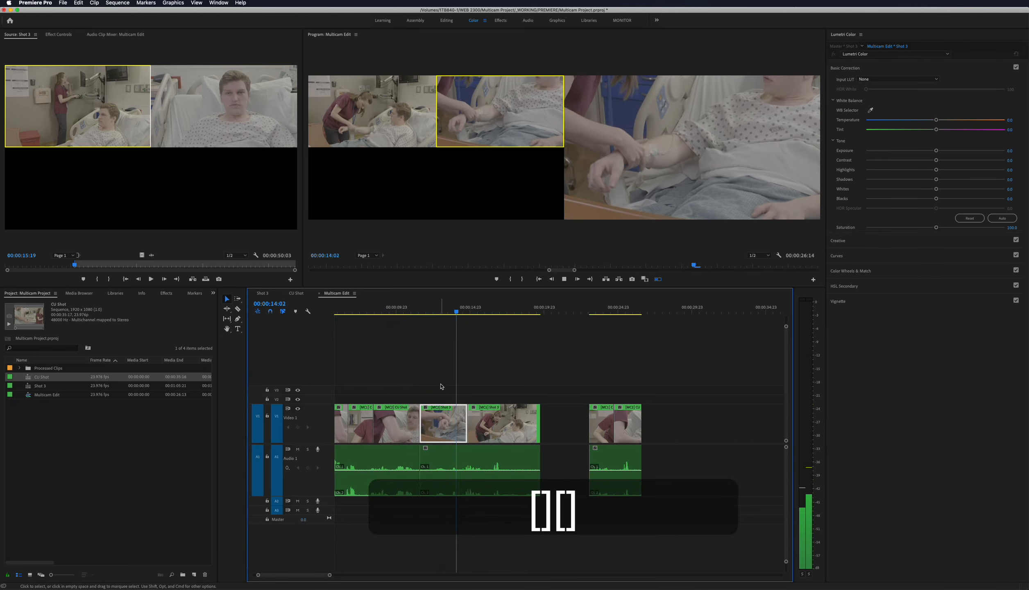
key(b)
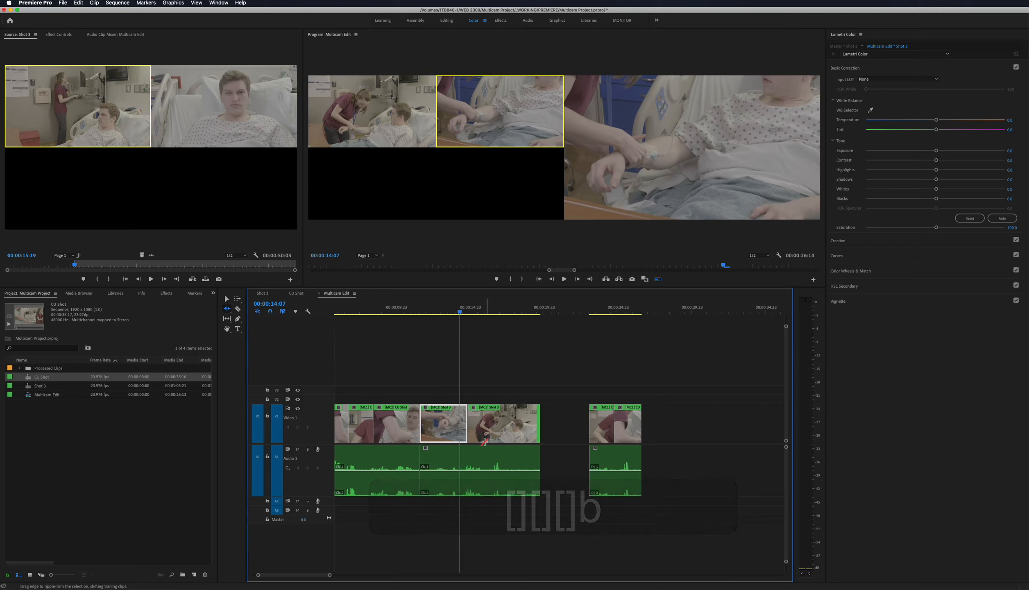
key(c)
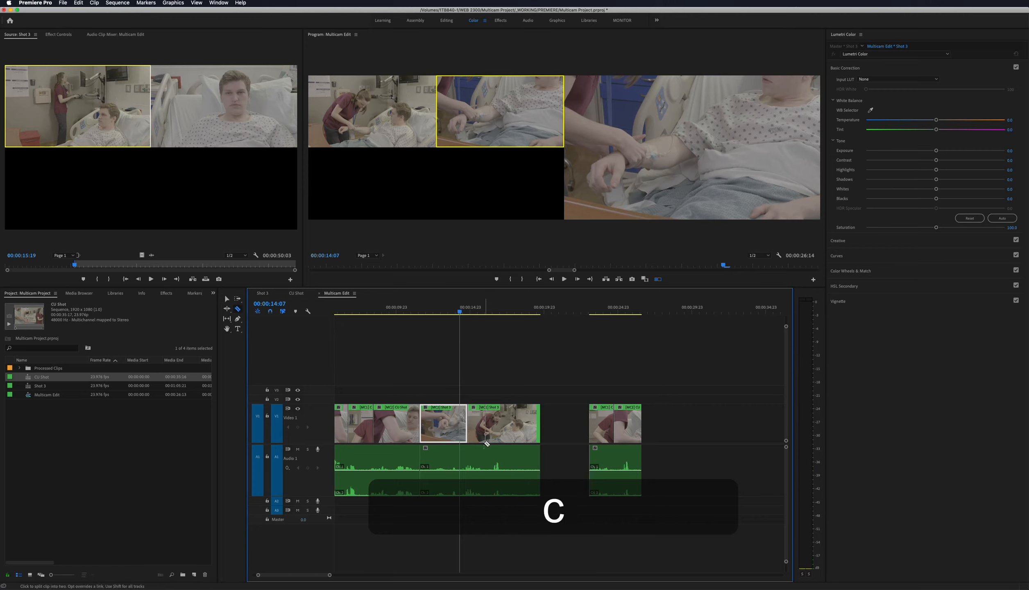
click(460, 457)
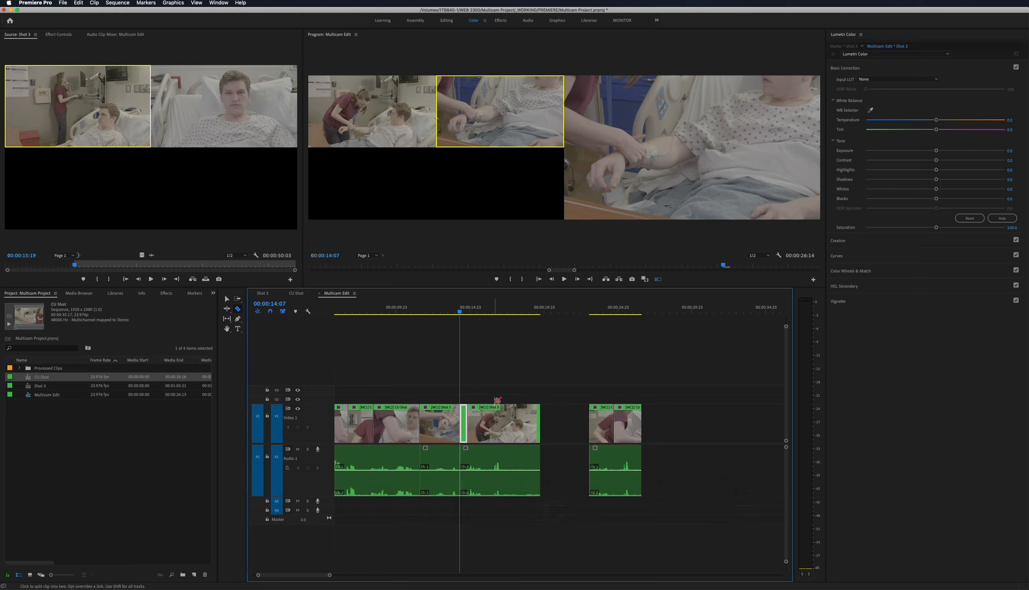
Step: Delete the Shot 3 footage after the split and close the gap before the trimmed CU Shot clips
key(v)
drag(501, 394, 467, 462)
key(BackSpace)
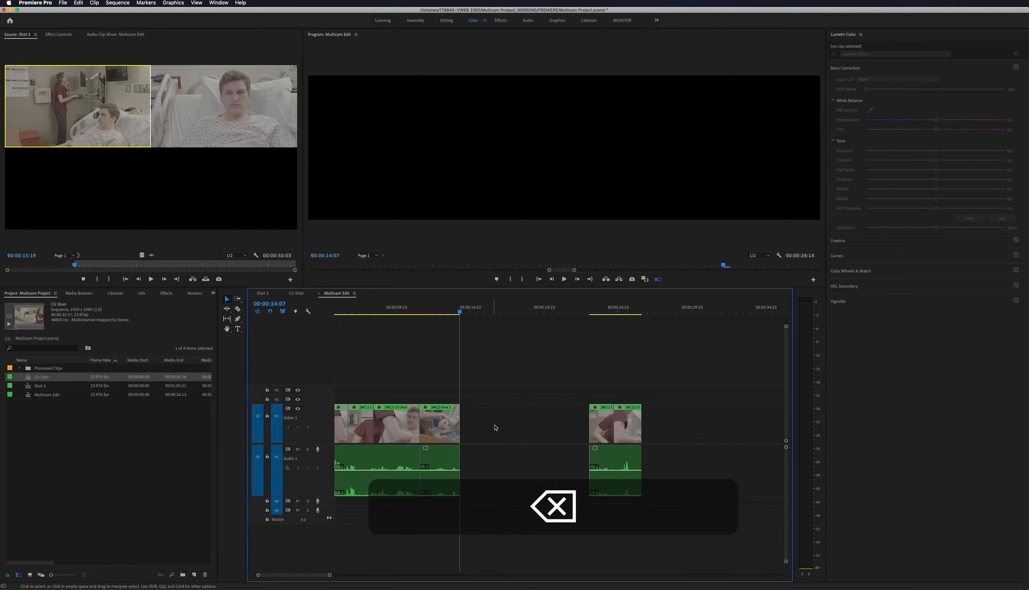
click(496, 425)
key(BackSpace)
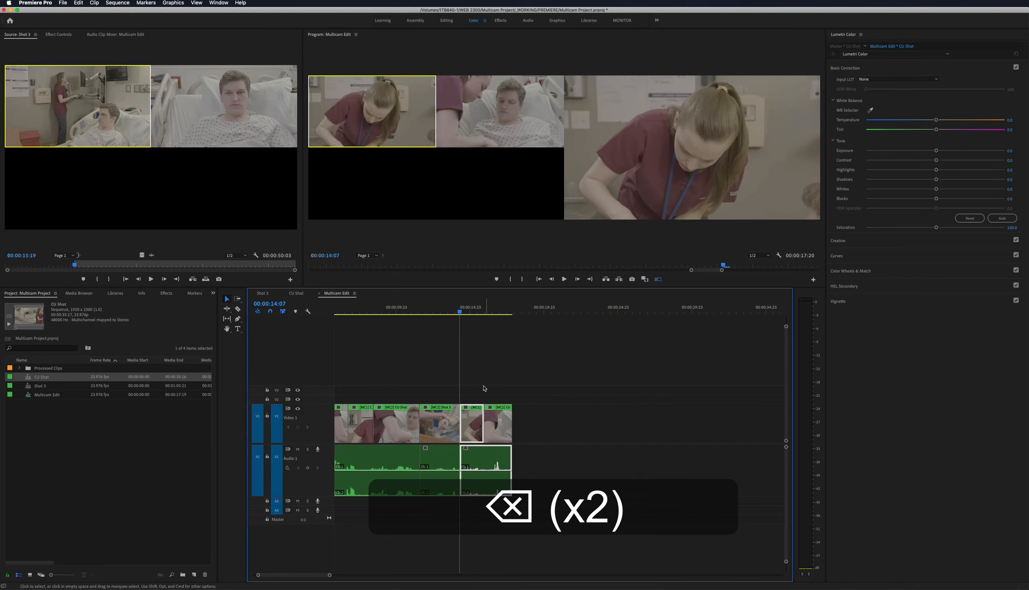
key(space)
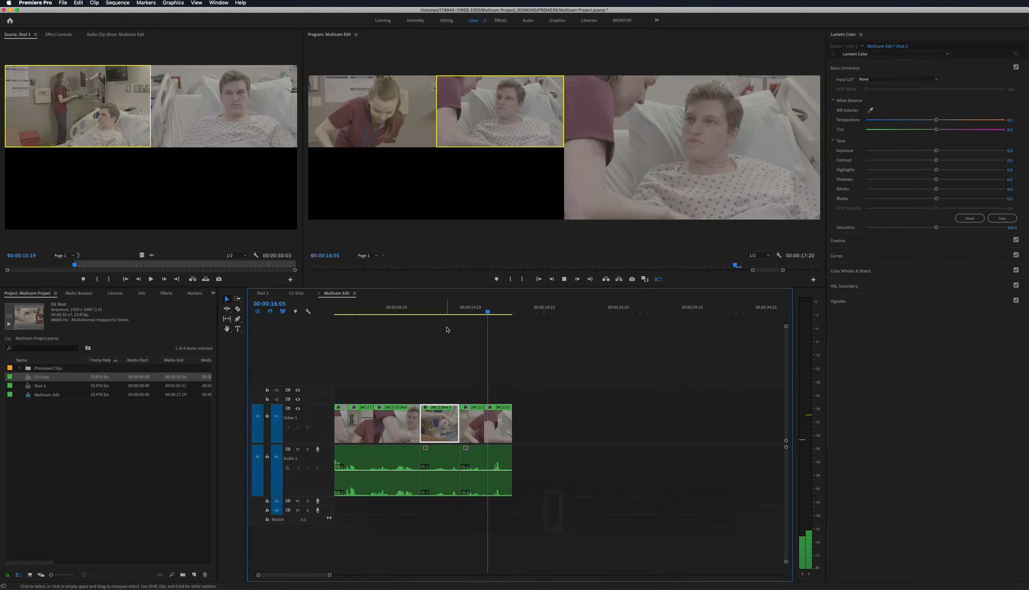
key(space)
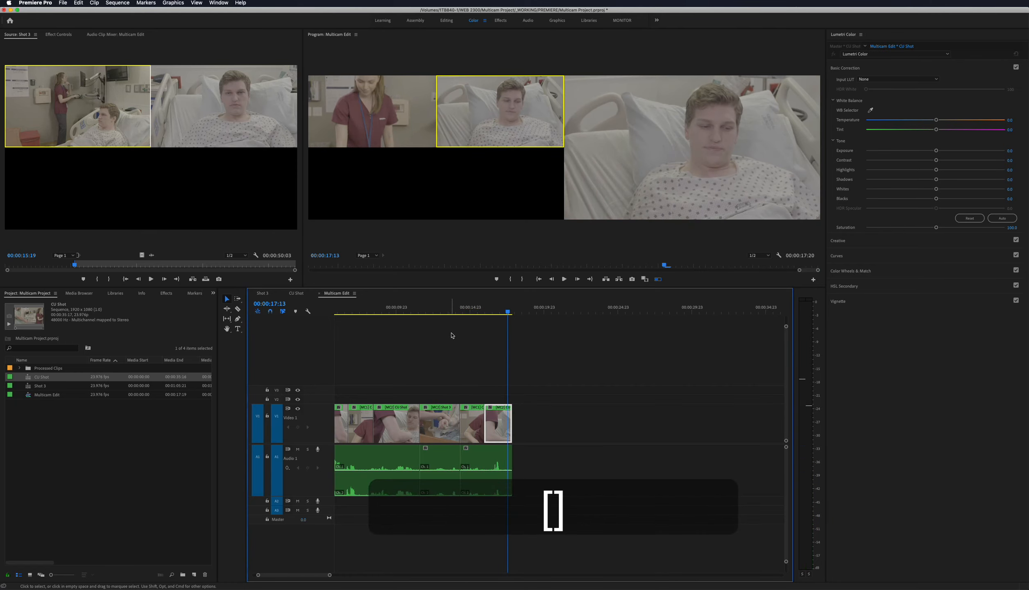
Step: Mark the Shot 3 source from 00:00:57:12 to 00:01:00:11 and add that range to the end of the Multicam Edit sequence
double_click(29, 388)
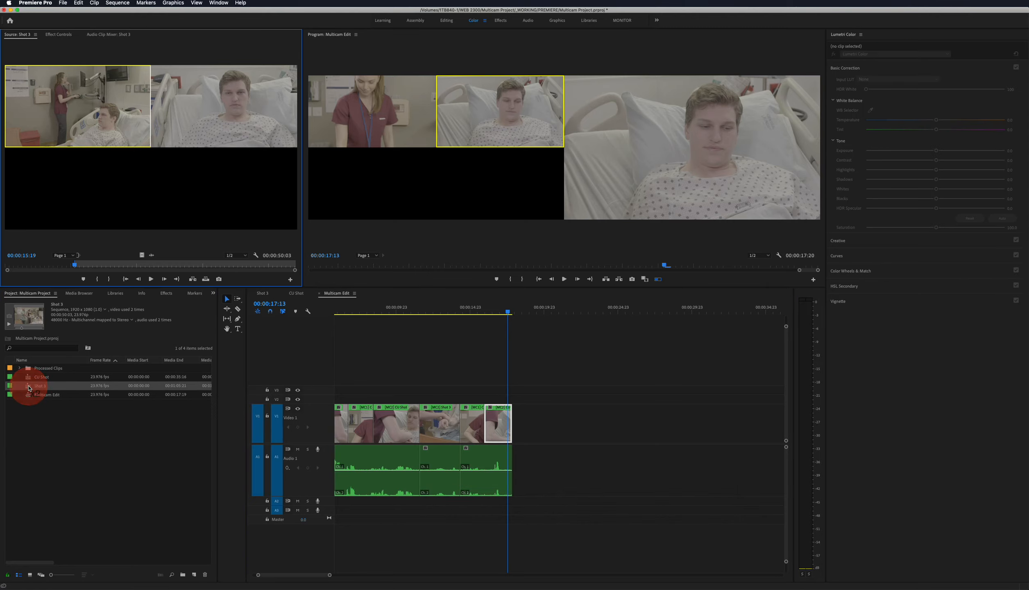
click(242, 263)
drag(240, 265, 259, 266)
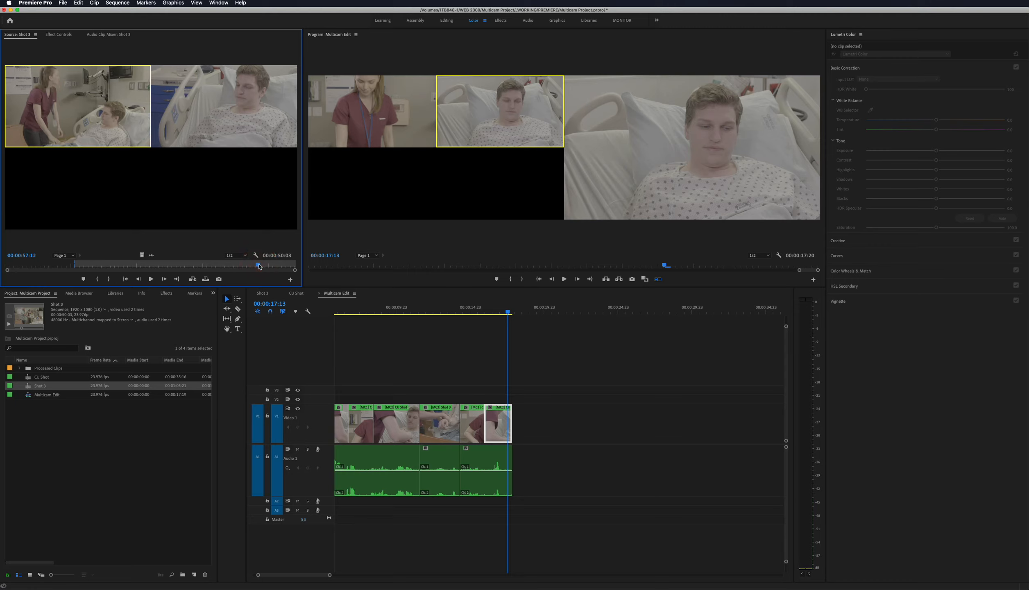
key(i)
key(space)
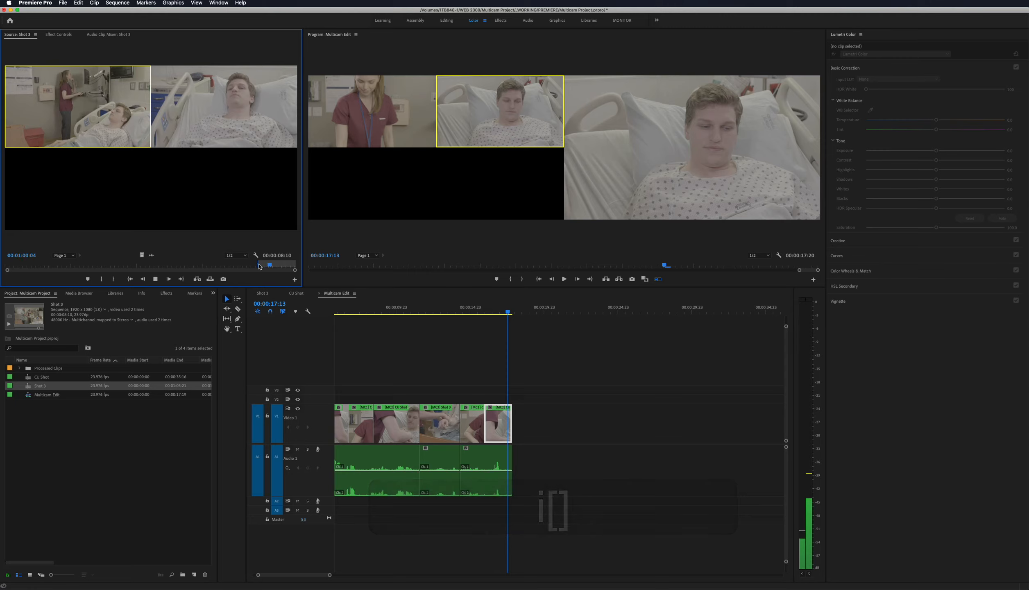
key(space)
key(o)
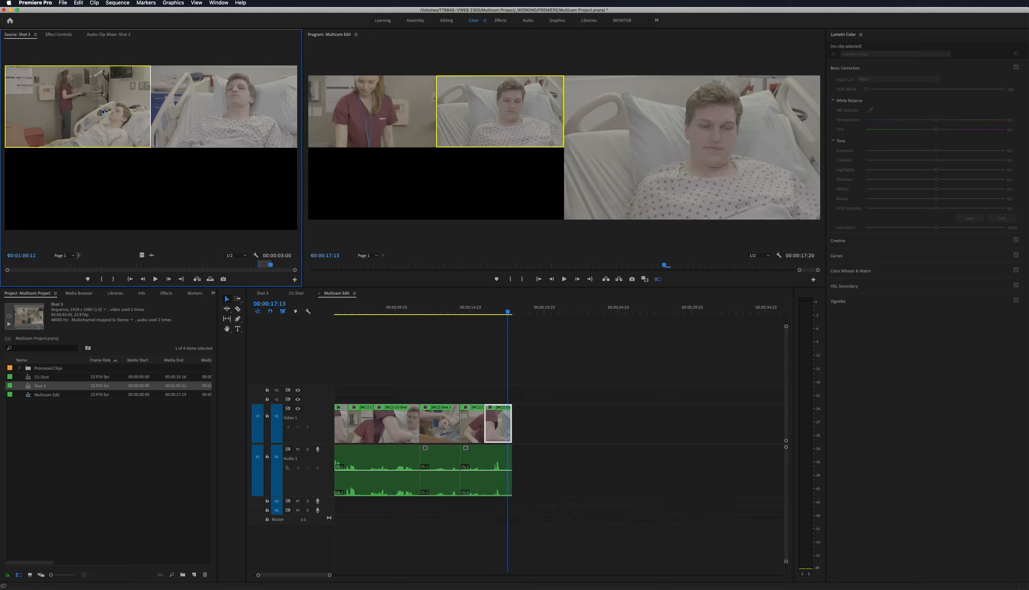
drag(102, 111, 514, 421)
Step: Play the transition from the patient close-up into the newly added Shot 3 clip twice, starting shortly before the cut
click(500, 312)
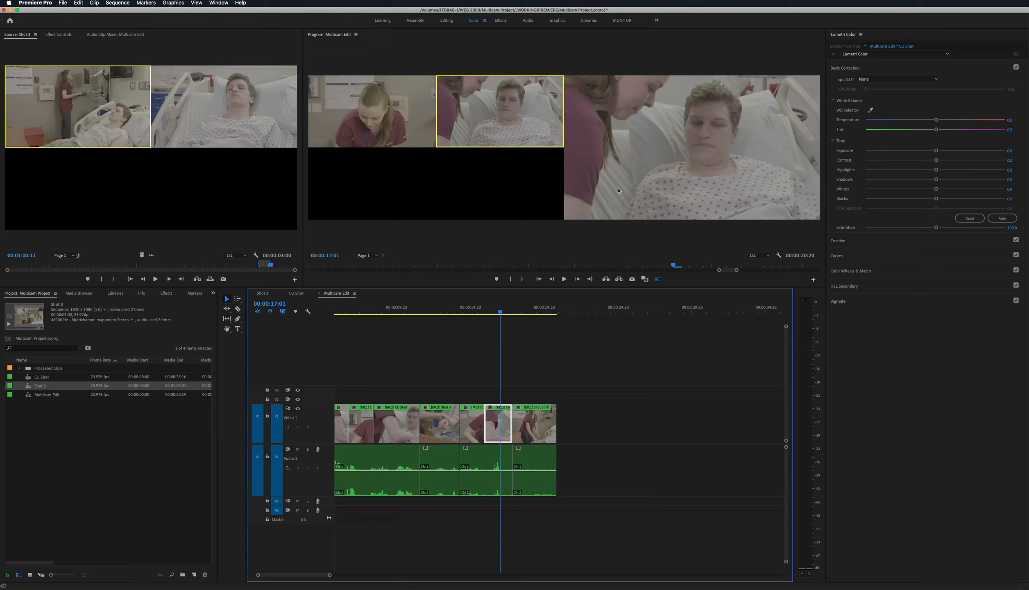
key(space)
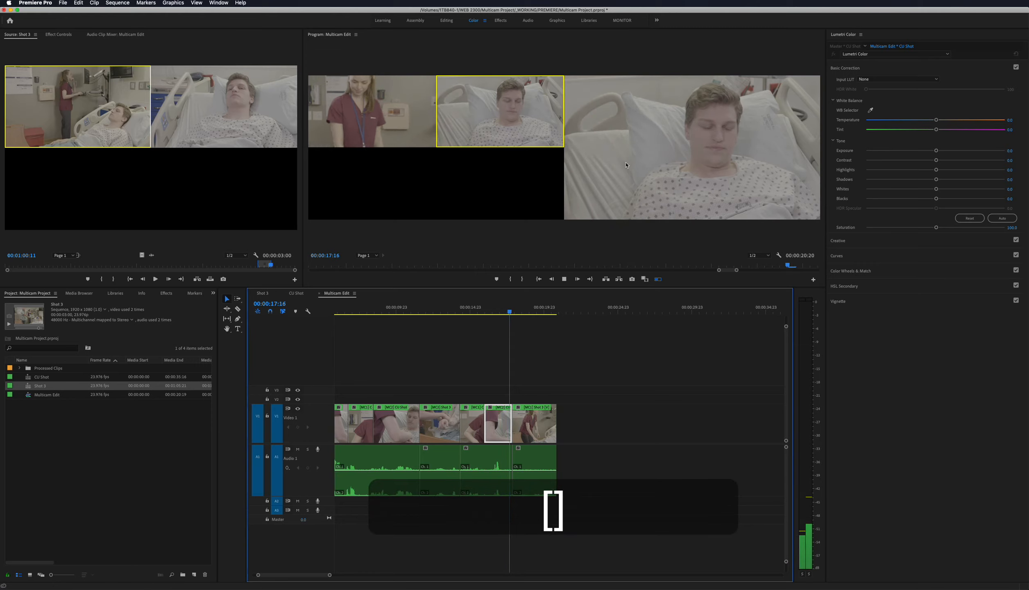
key(space)
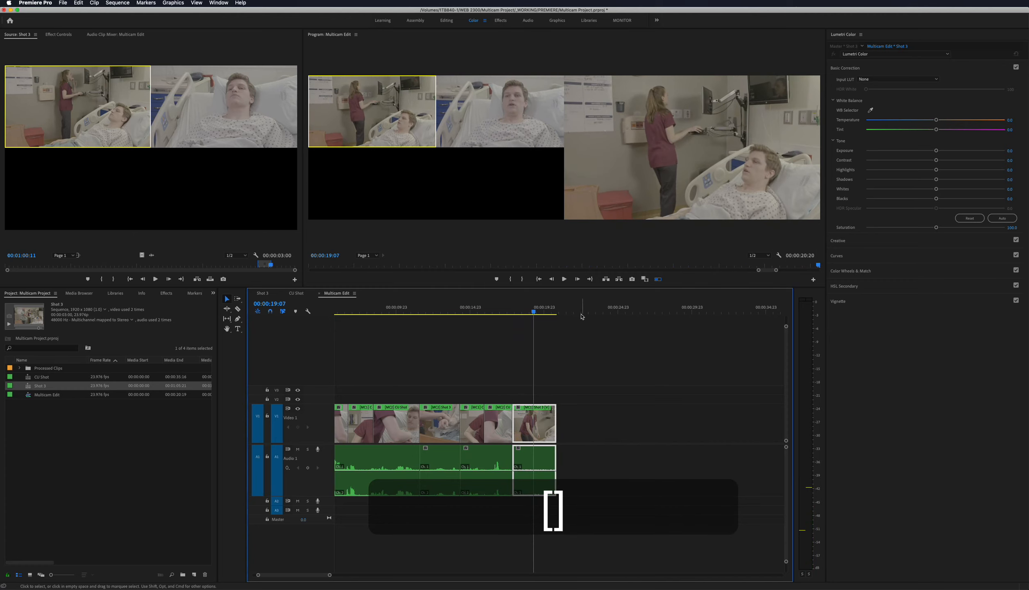
click(492, 311)
key(space)
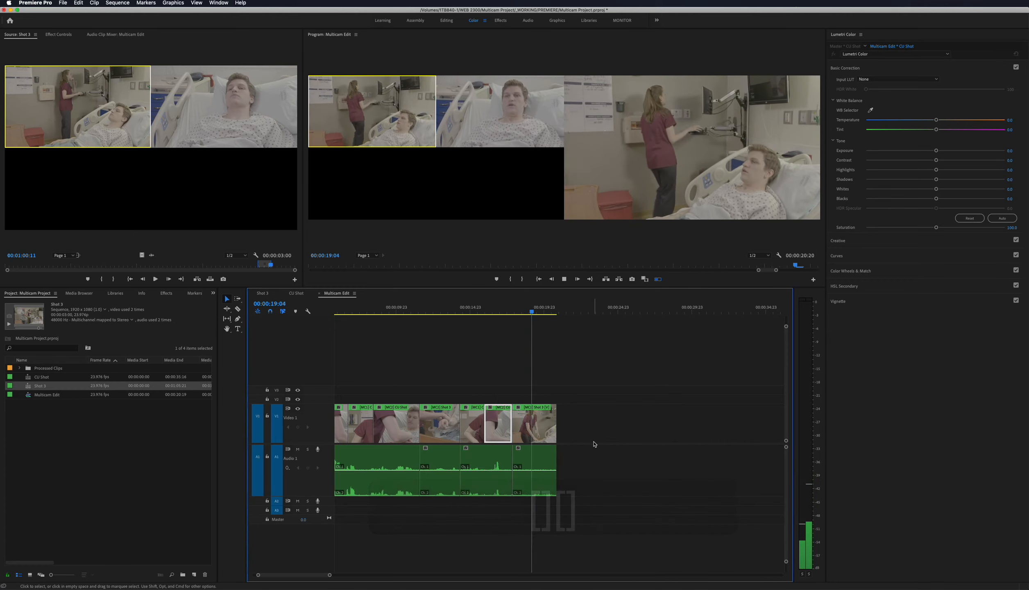
Step: Stop playback, return to the start of the Multicam Edit sequence and increase the height of the Audio 2 track
key(space)
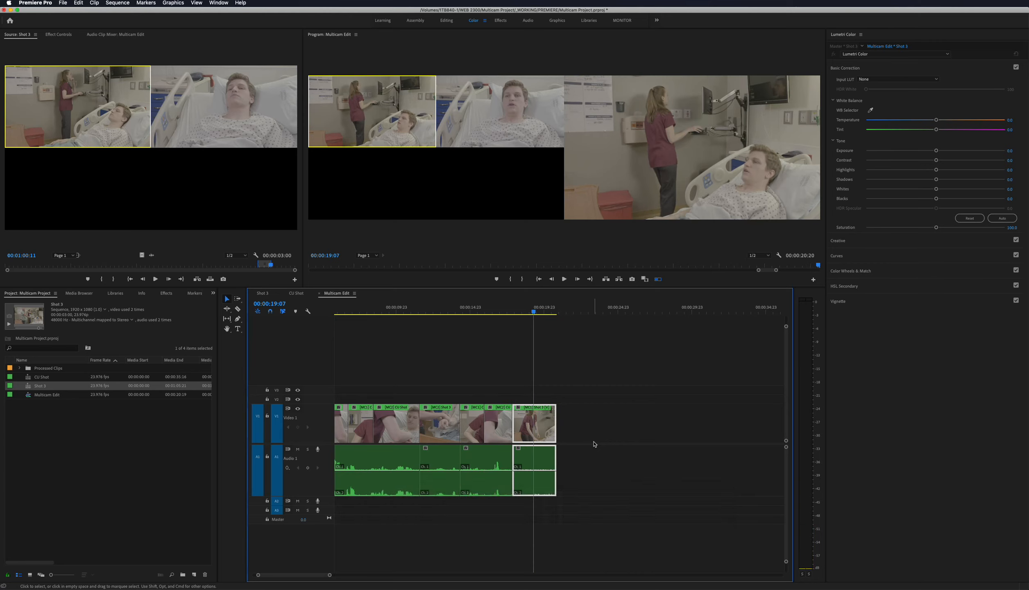
key(Home)
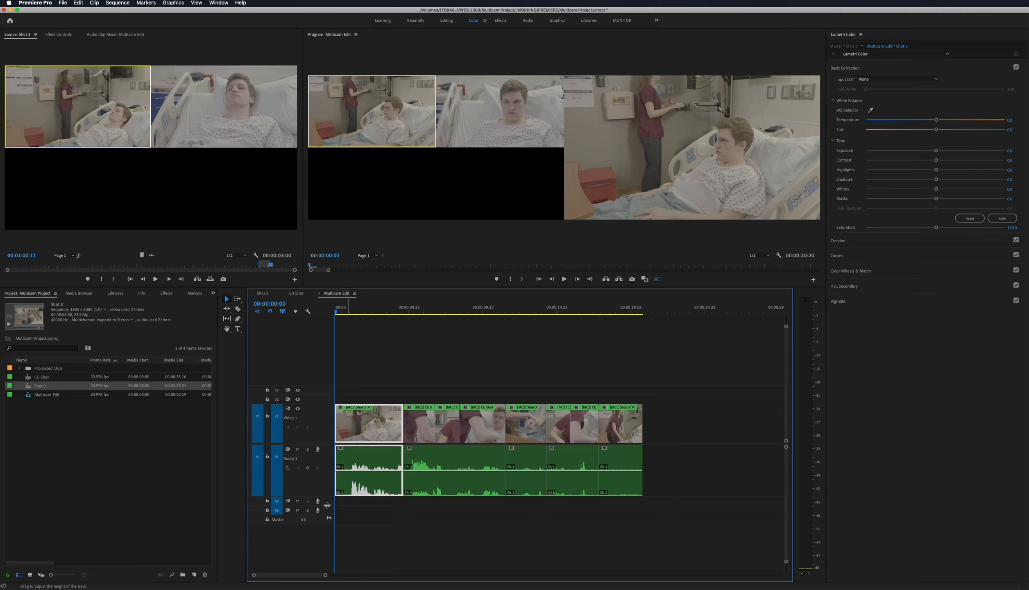
drag(327, 505, 320, 548)
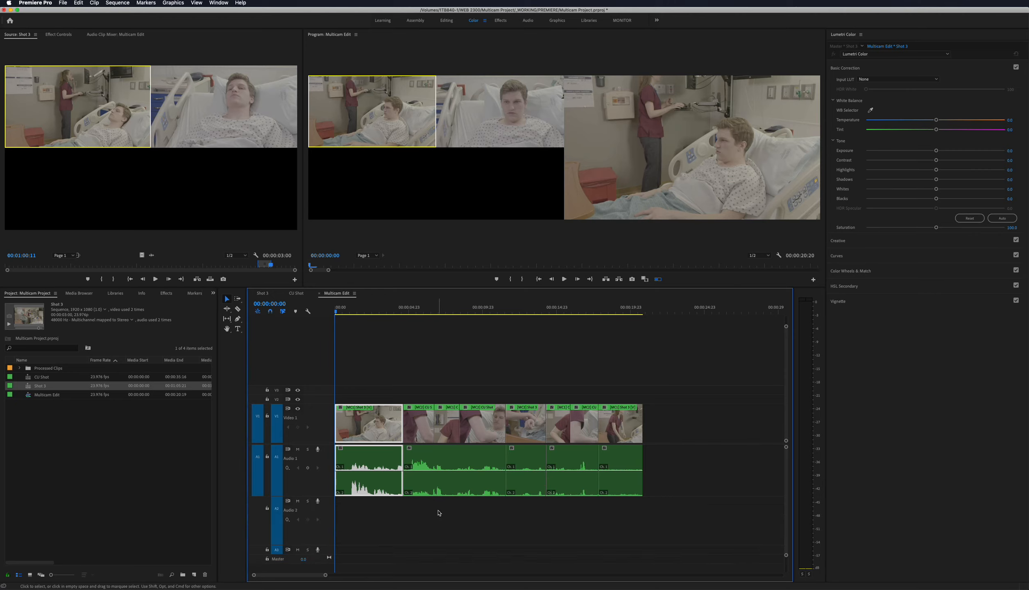
click(384, 358)
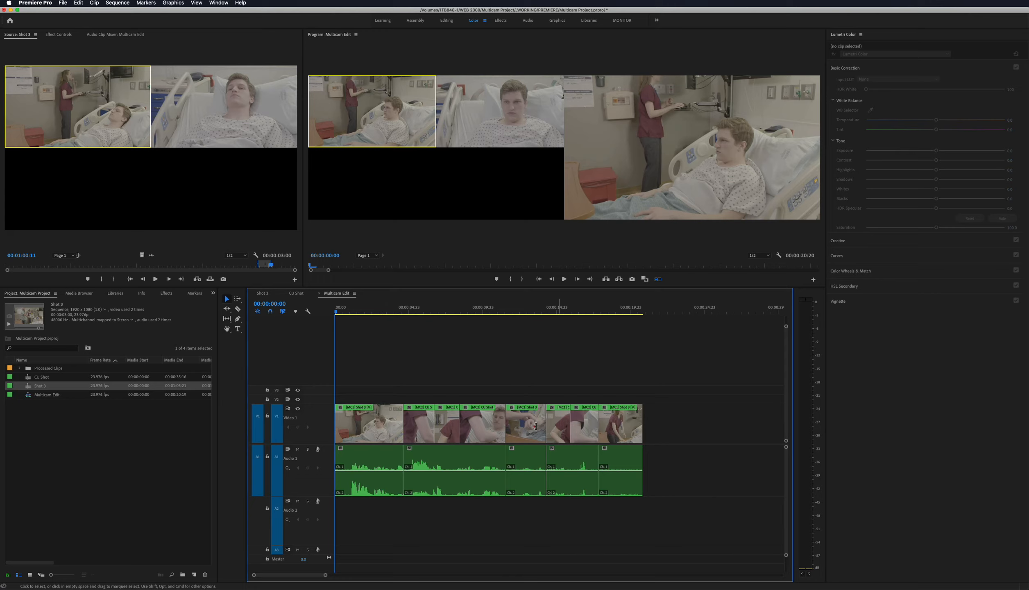
Step: Examine the waveforms of the two source audio tracks across the full Shot 3 sequence, and return to the Multicam Edit sequence
click(262, 292)
click(399, 474)
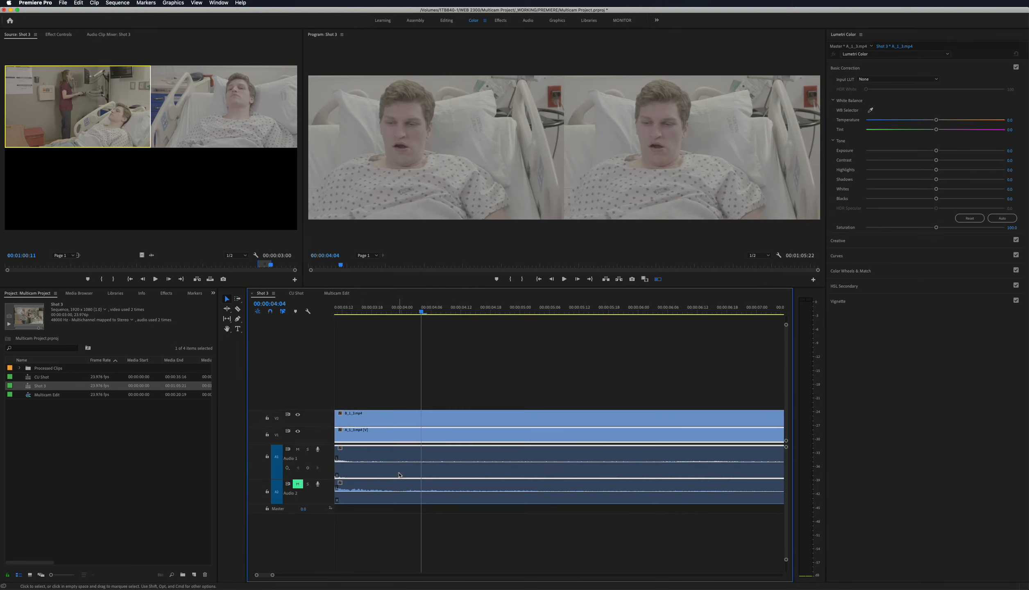
key(minus)
key(minus)
key(minus)
key(minus)
key(minus)
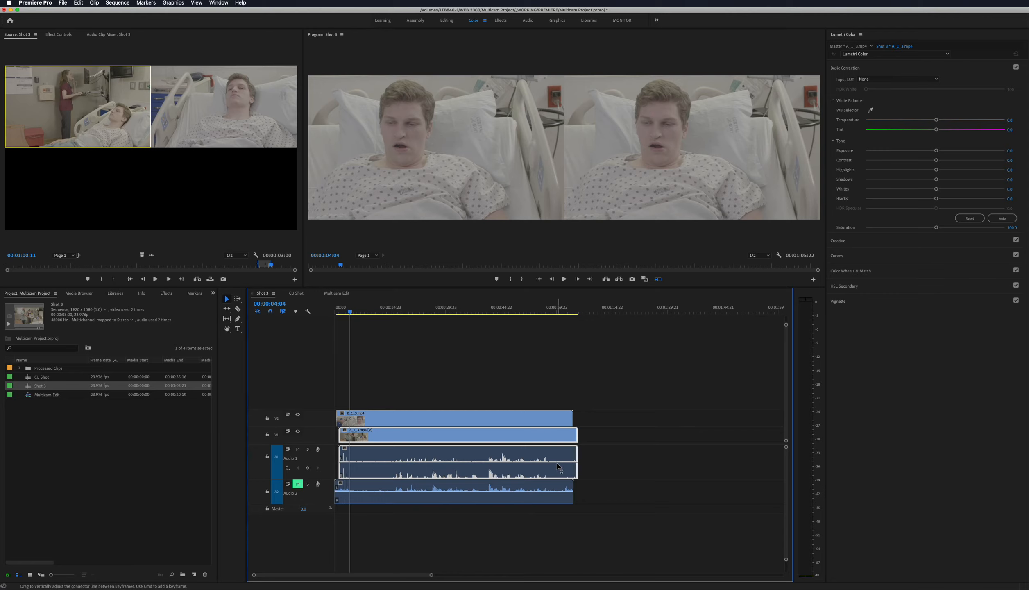
click(336, 293)
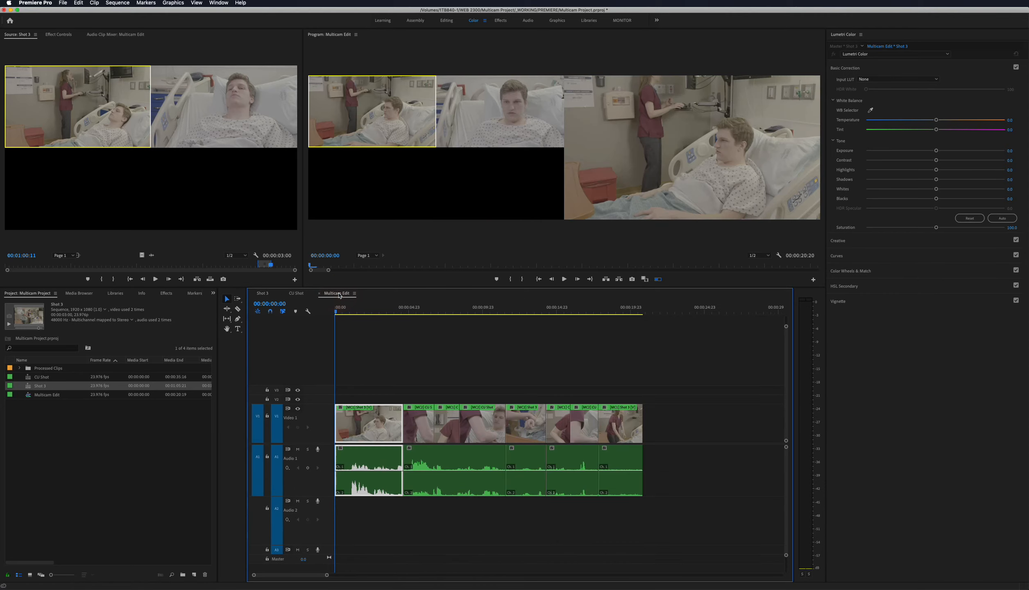
click(664, 469)
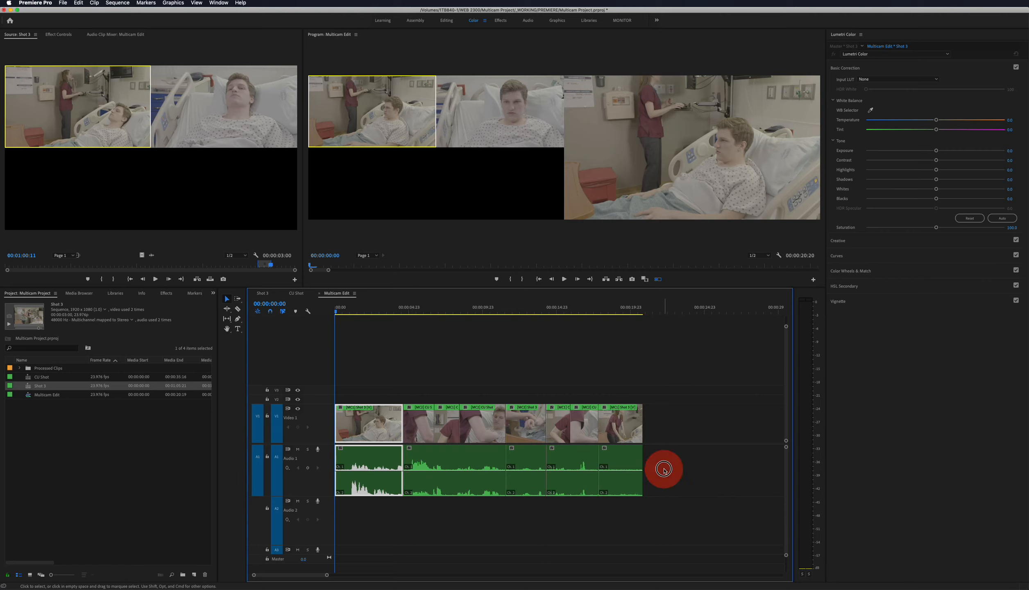
drag(672, 458, 377, 493)
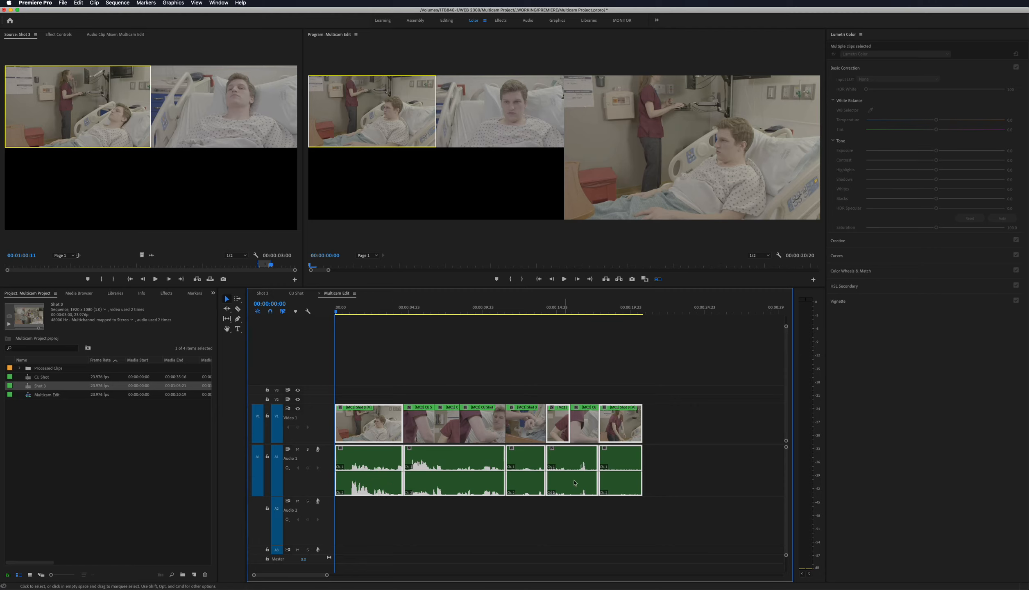
drag(661, 464, 342, 493)
drag(660, 472, 372, 490)
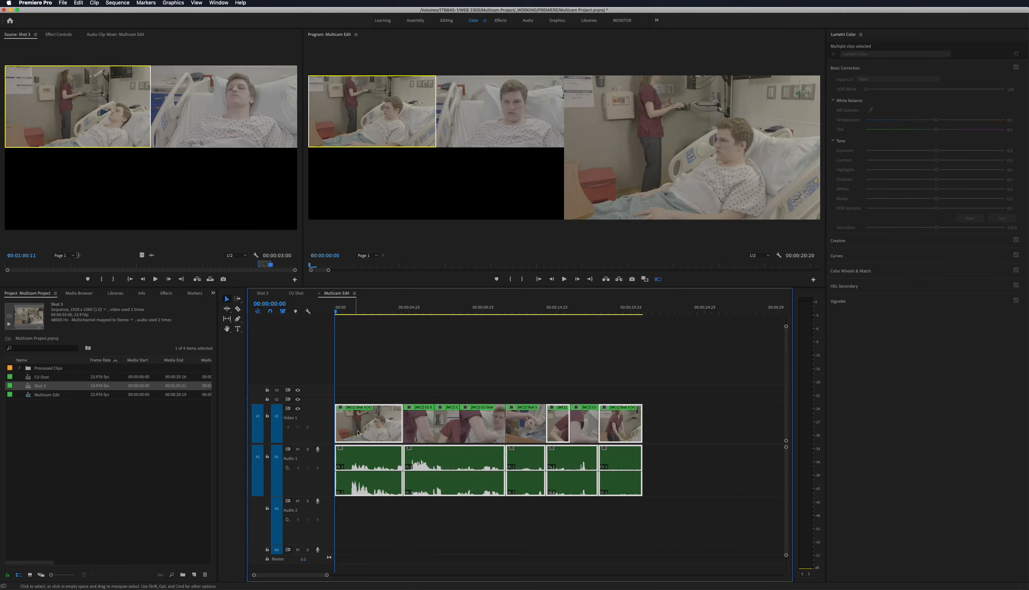
click(649, 456)
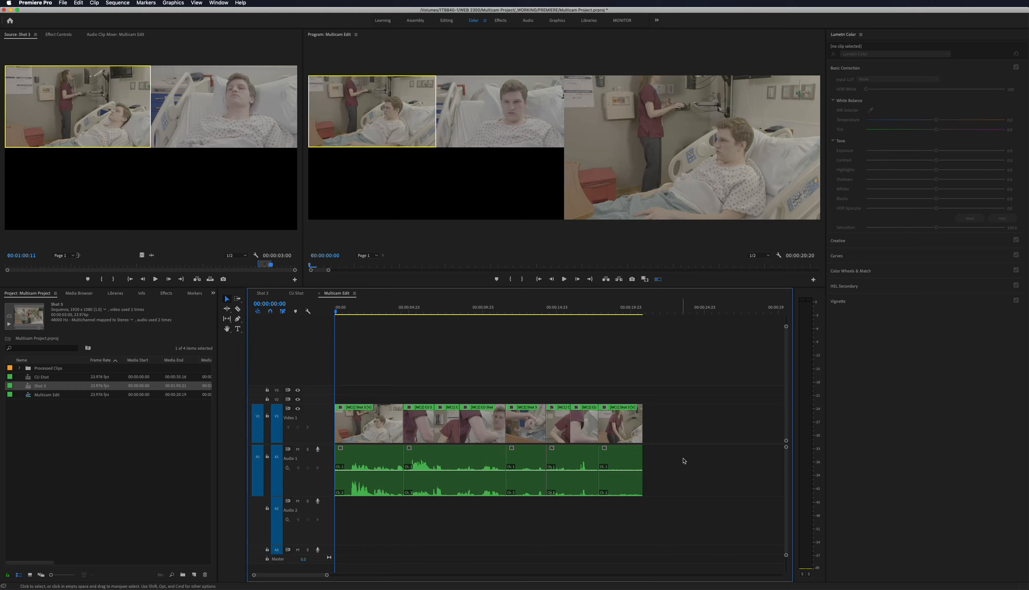
Step: Select only the audio of all clips on Audio 1 and duplicate it onto Audio 2 at the same timing
drag(684, 458, 357, 479)
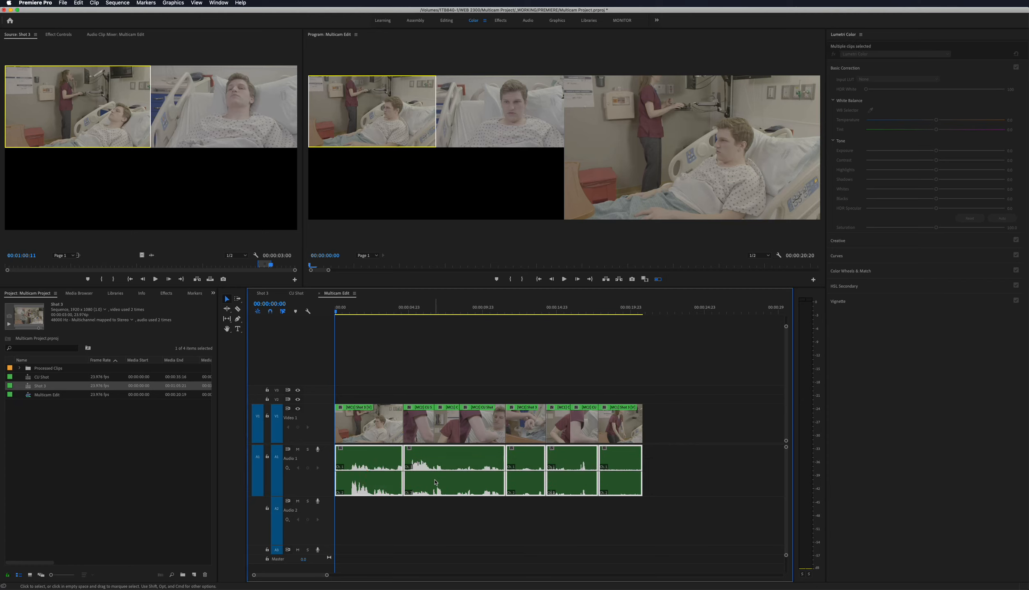
drag(434, 481, 435, 513)
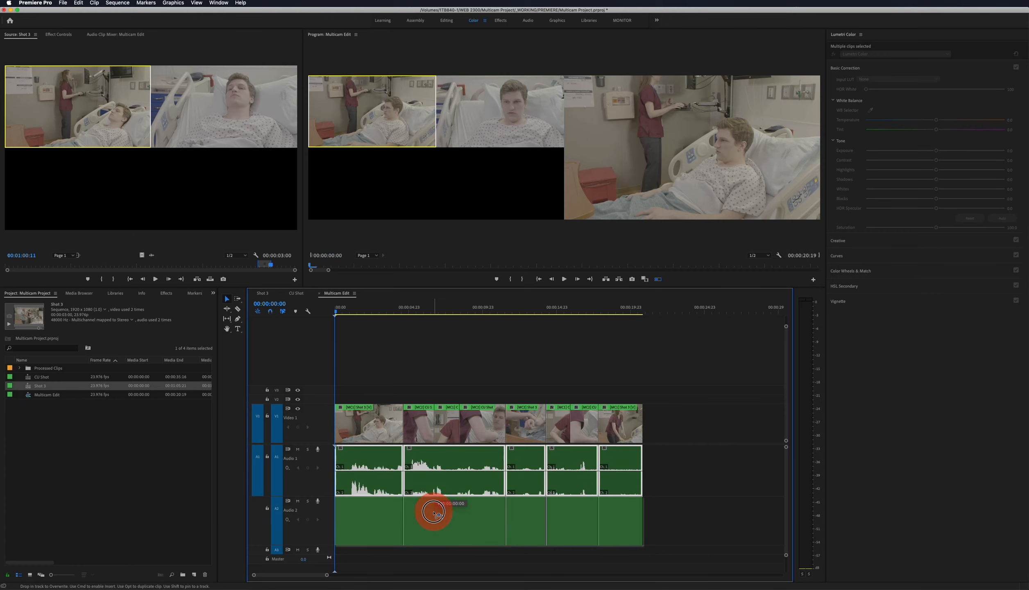
drag(435, 512, 435, 513)
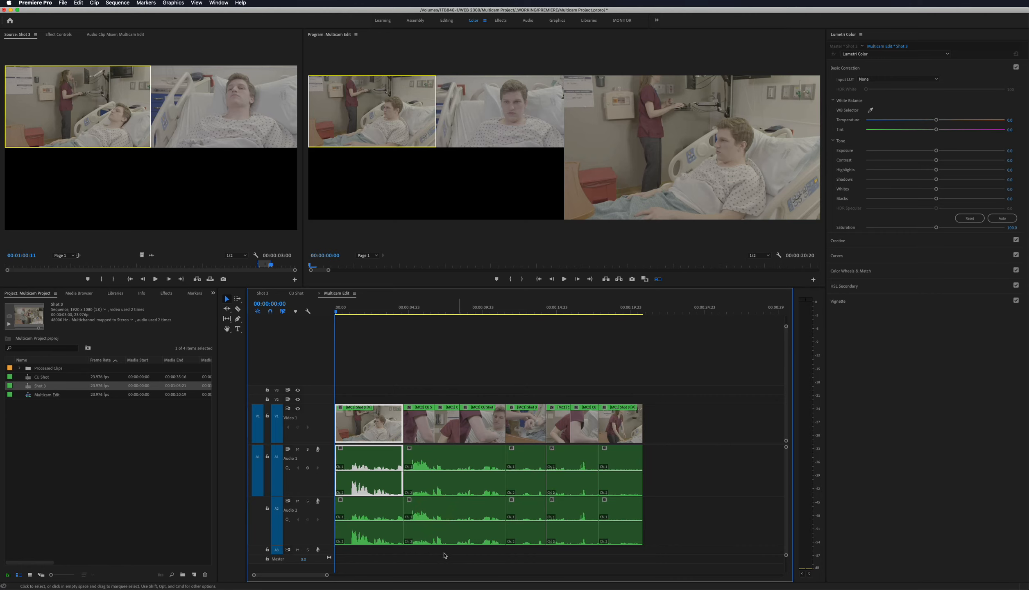
drag(692, 521, 379, 528)
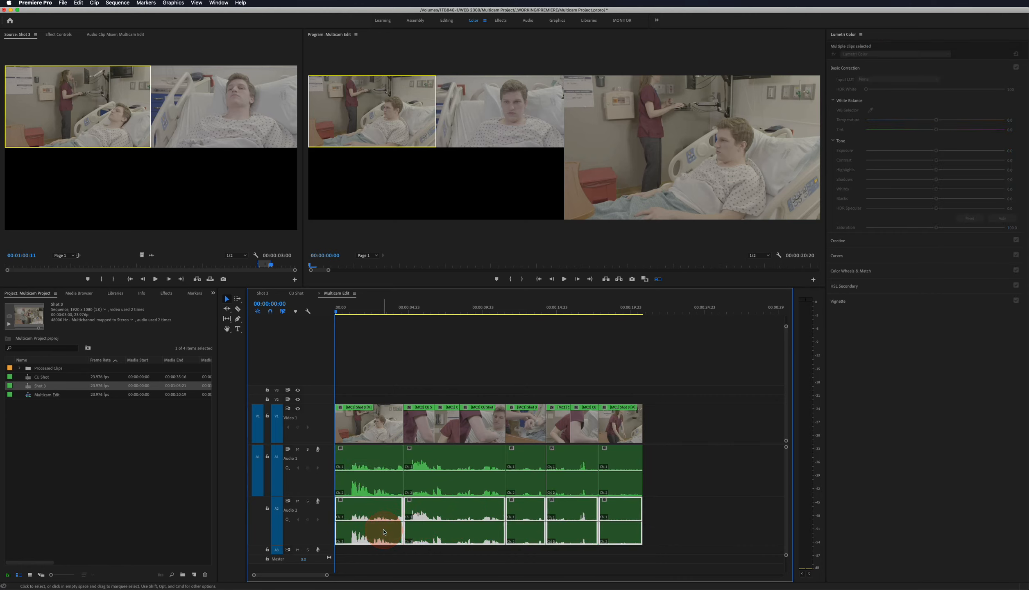
click(661, 474)
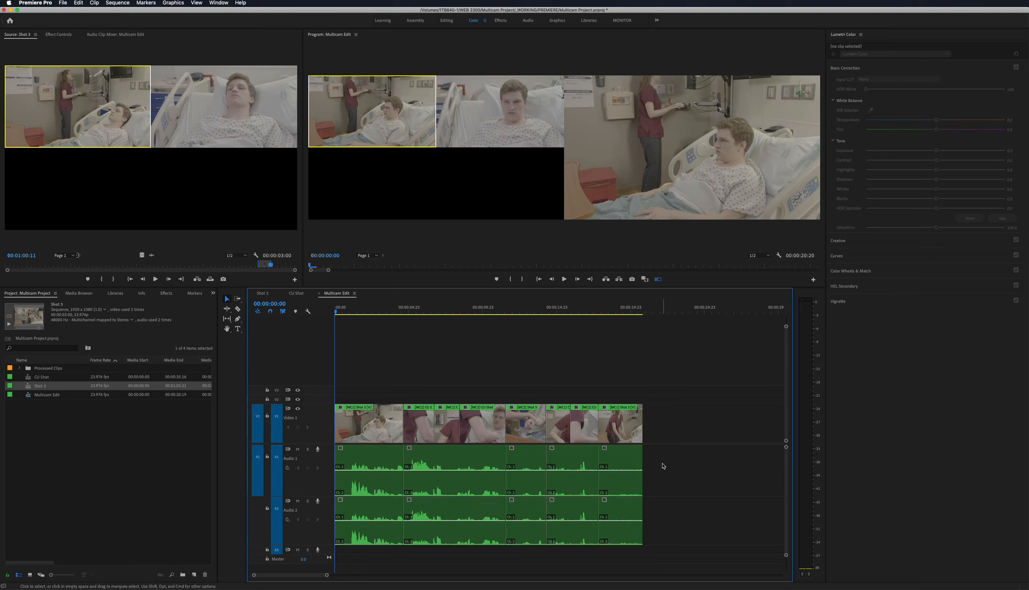
Step: Modify the audio channels of all Audio 1 clips so both left and right use media source channel 1
drag(677, 460, 370, 481)
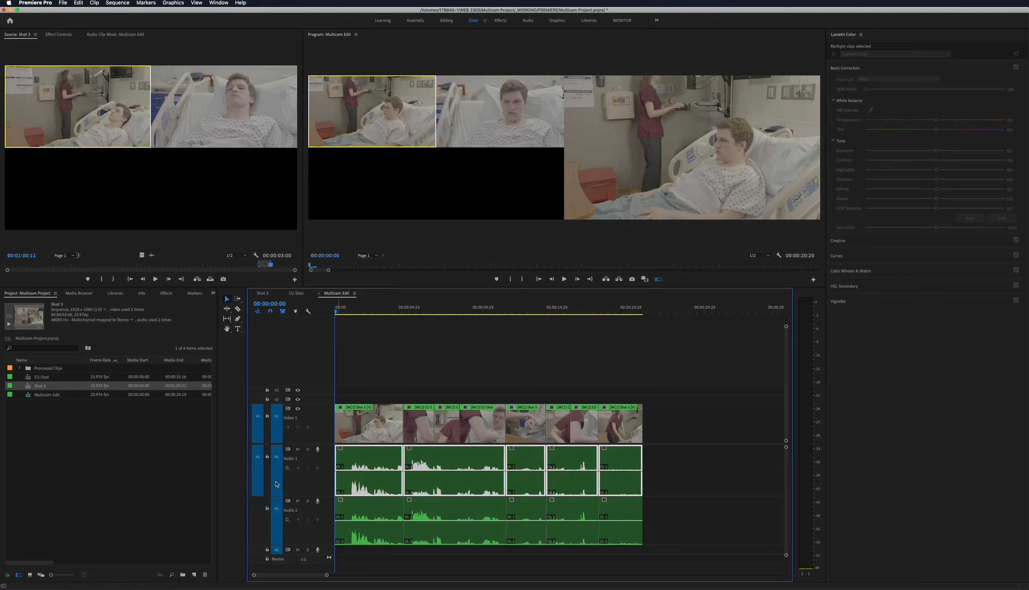
right_click(453, 460)
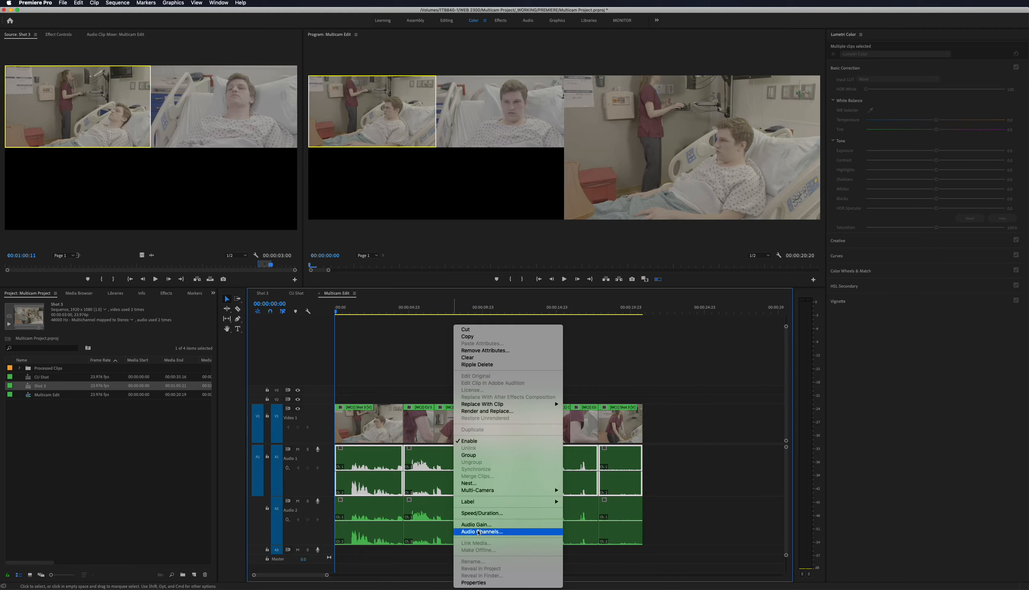
click(478, 532)
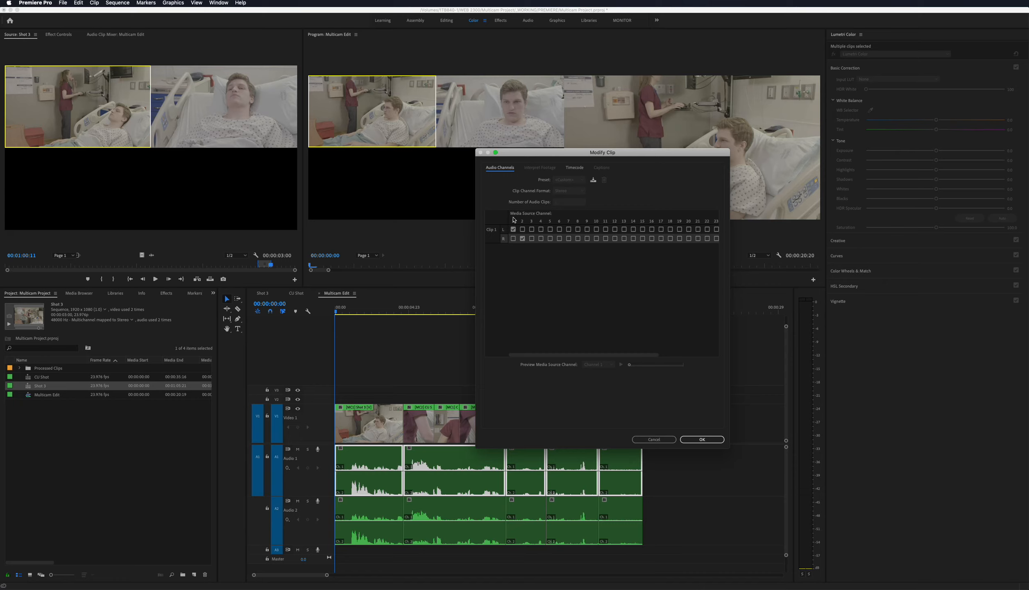
click(513, 238)
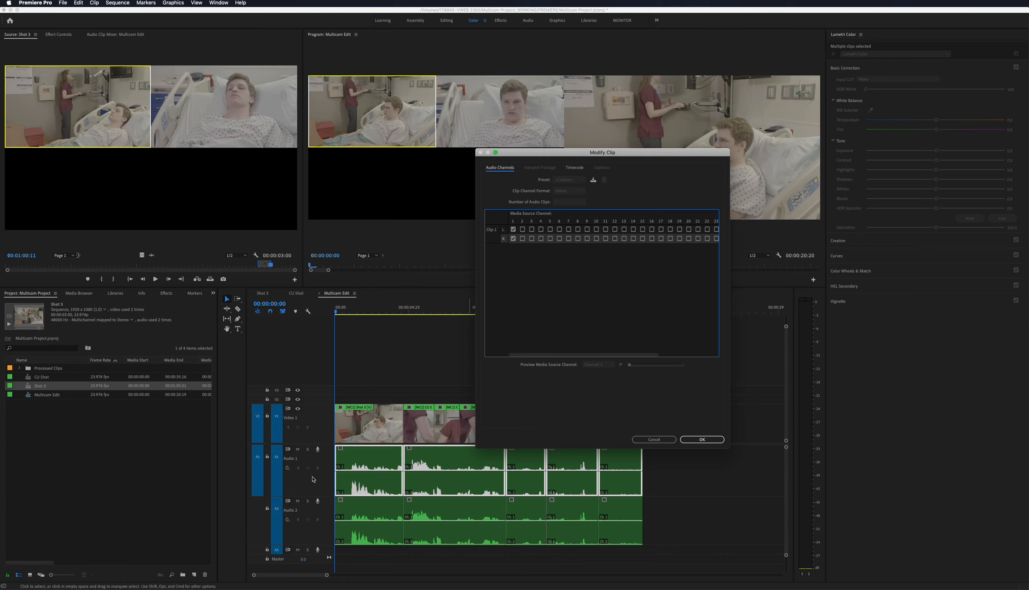
click(701, 439)
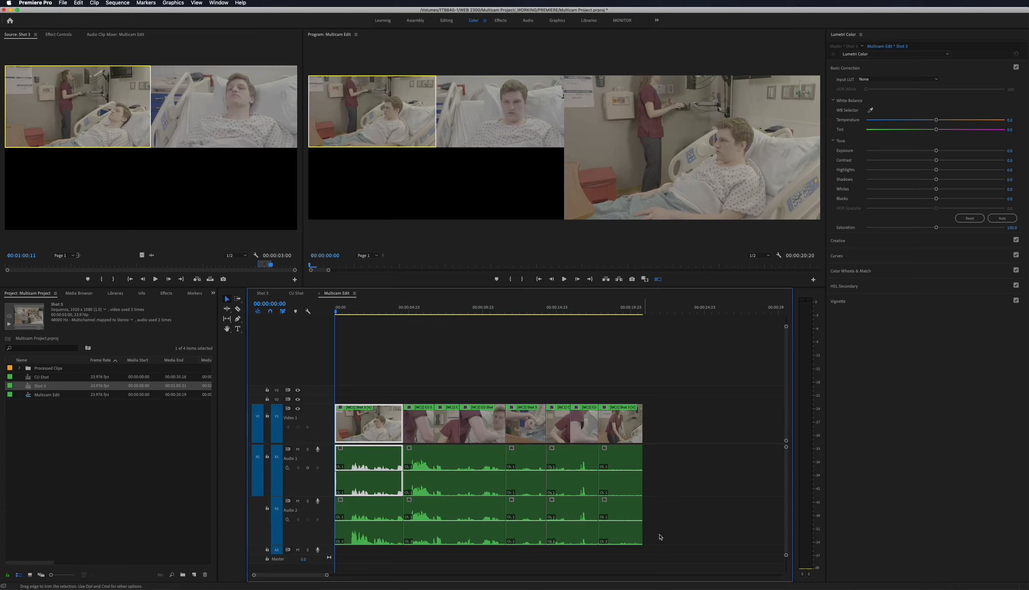
Step: Play the sequence from the start of the first CU Shot clip to check the audio
drag(672, 509, 375, 538)
click(405, 307)
key(space)
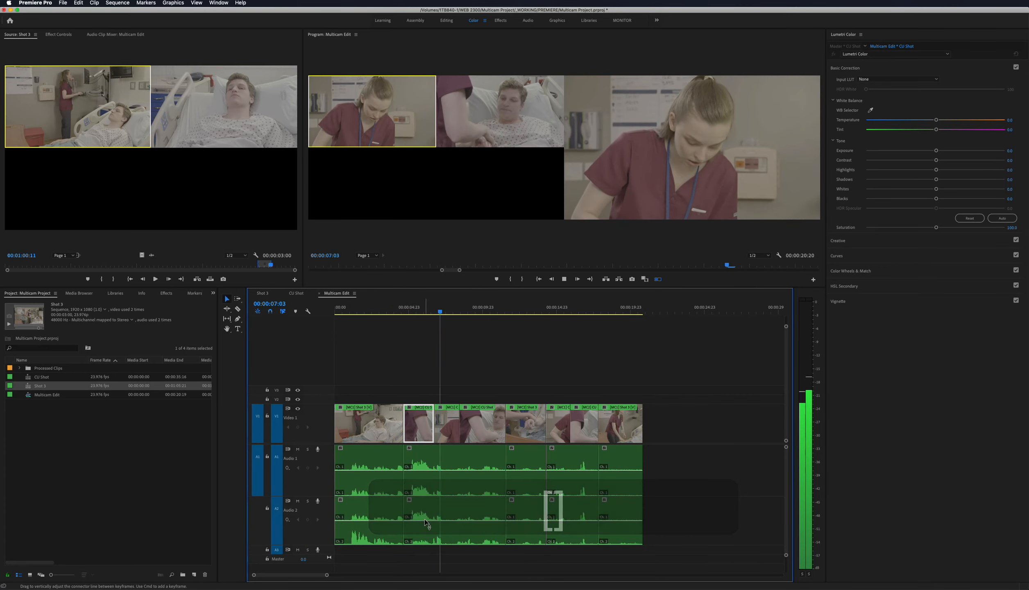
key(space)
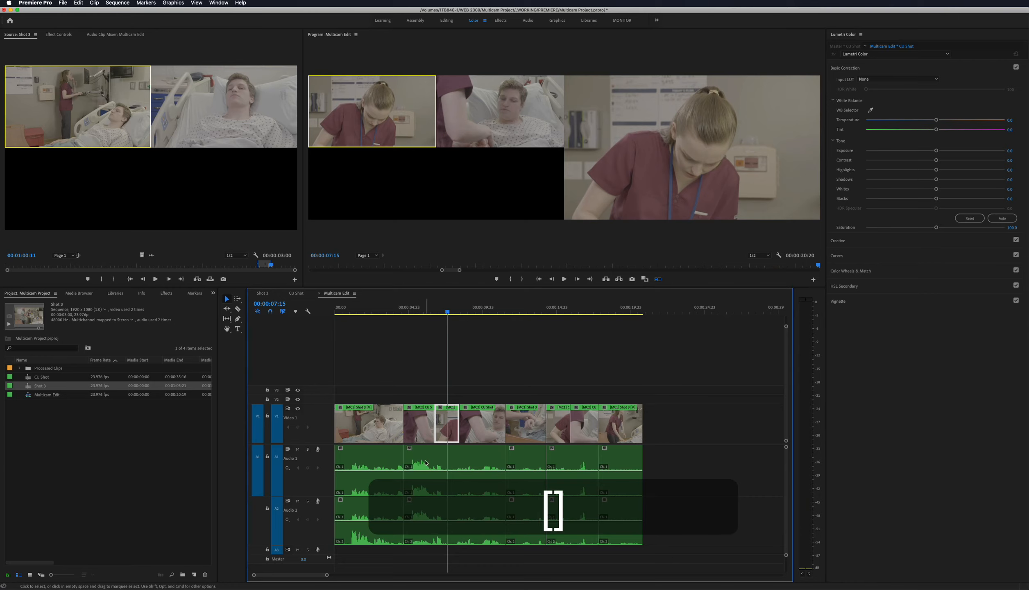
Step: Modify the audio channels of all Audio 2 clips so both left and right use media source channel 2
click(664, 520)
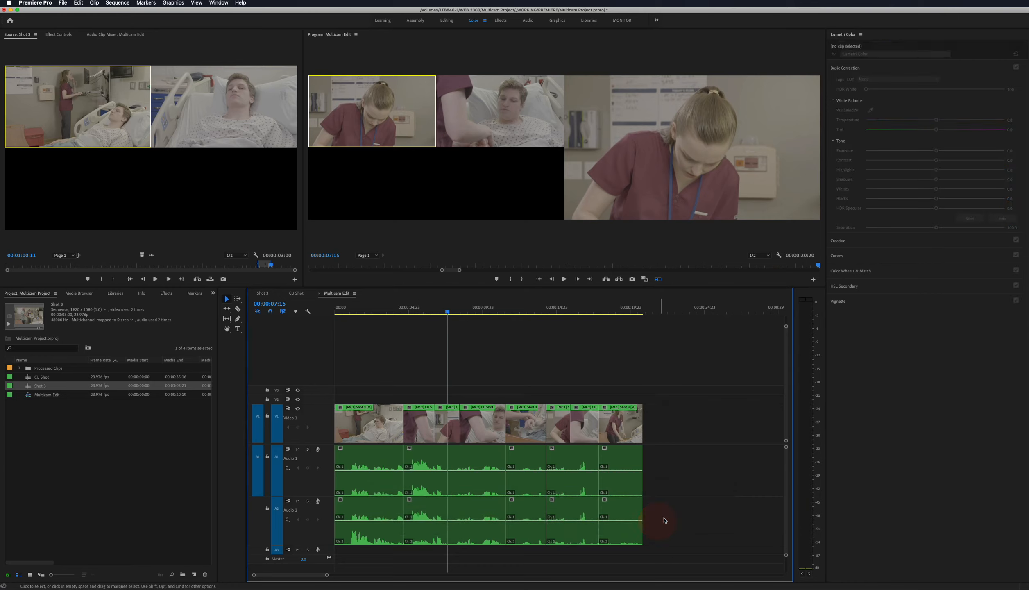
drag(673, 512, 365, 522)
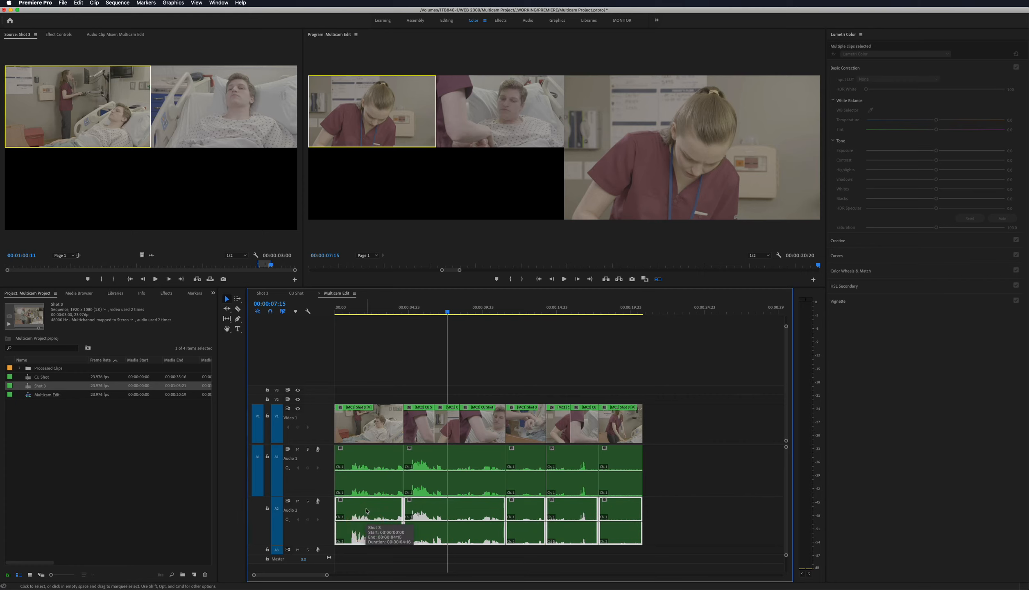
right_click(366, 511)
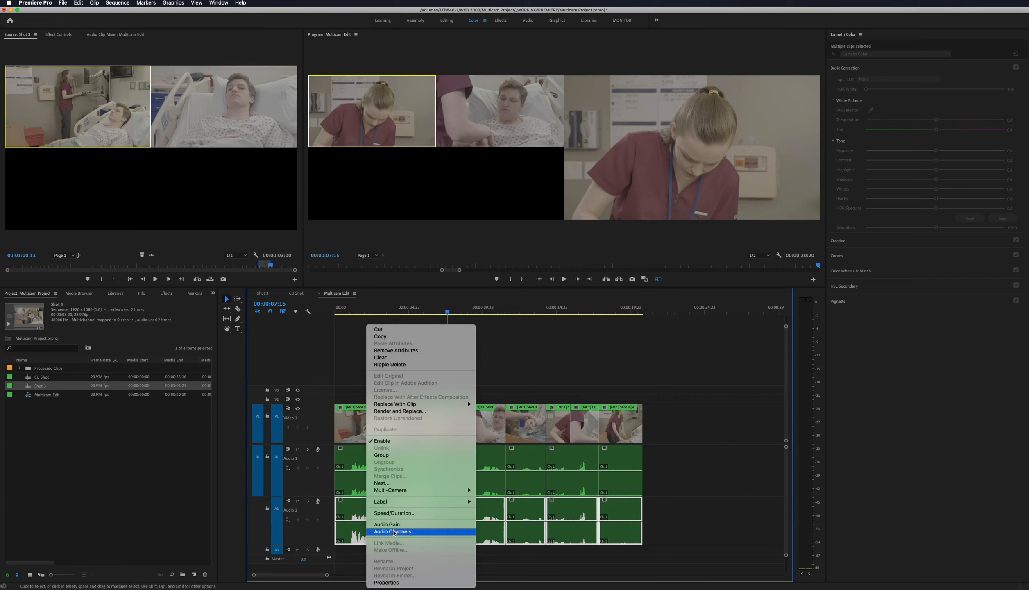
click(394, 531)
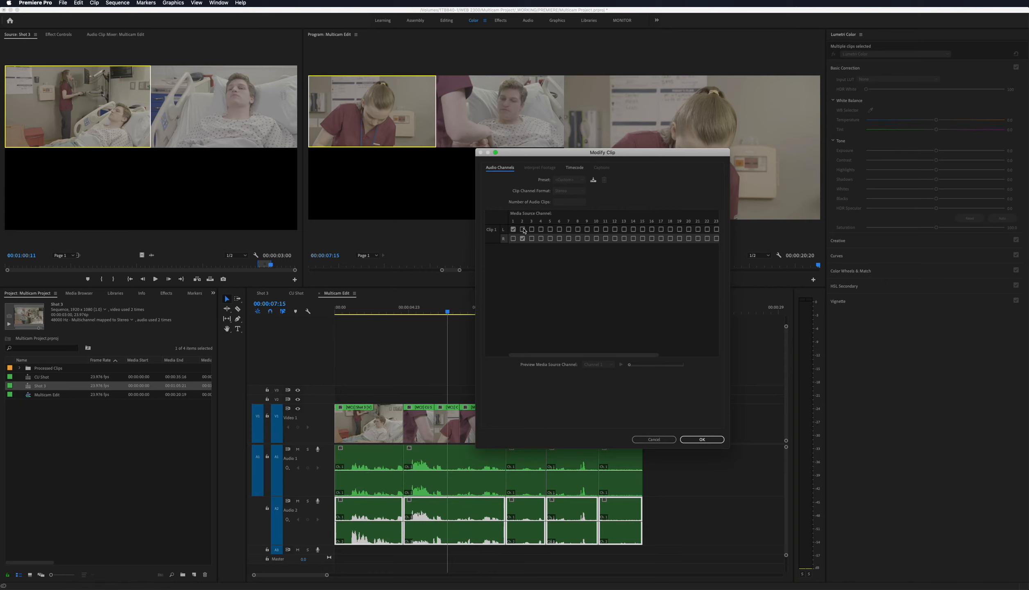
click(523, 230)
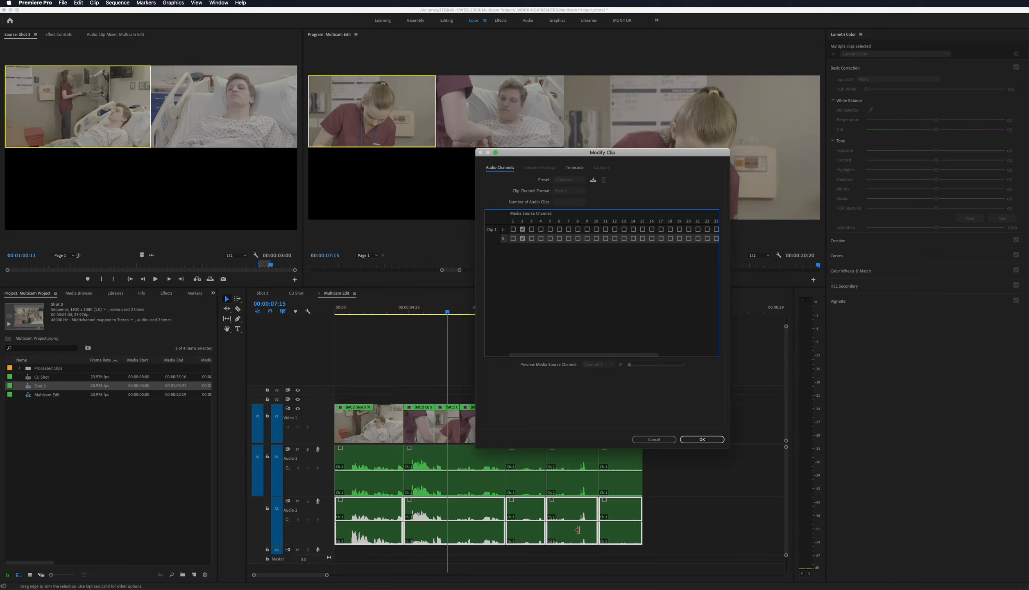
click(522, 229)
click(702, 439)
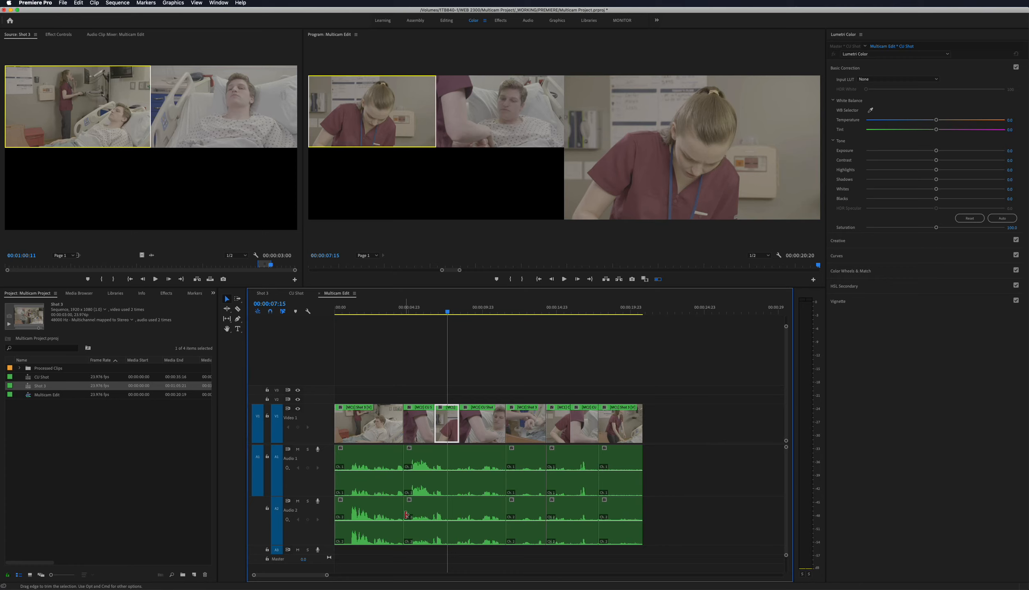
key(equal)
key(equal)
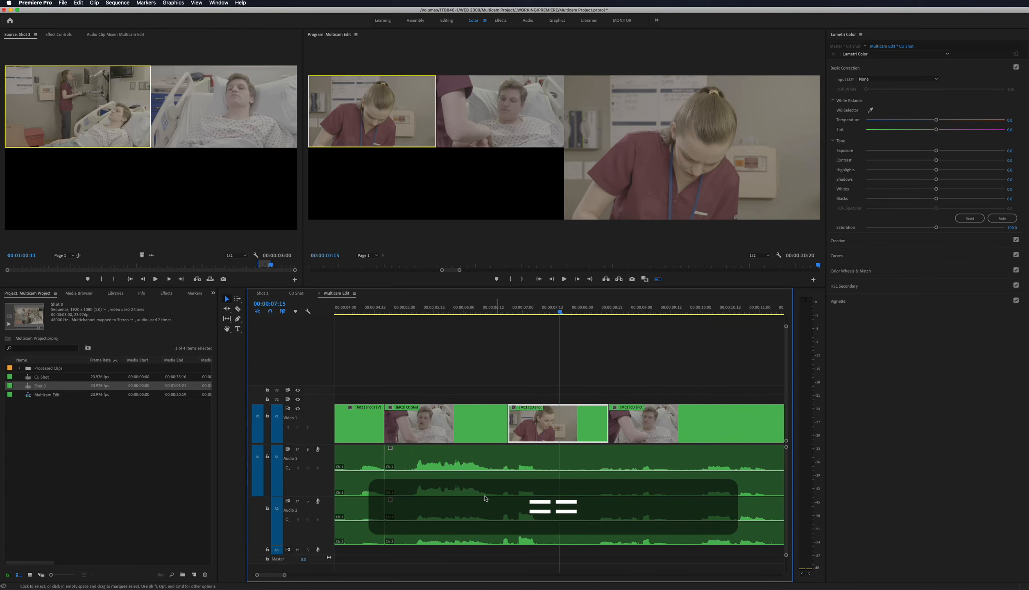
key(minus)
key(minus)
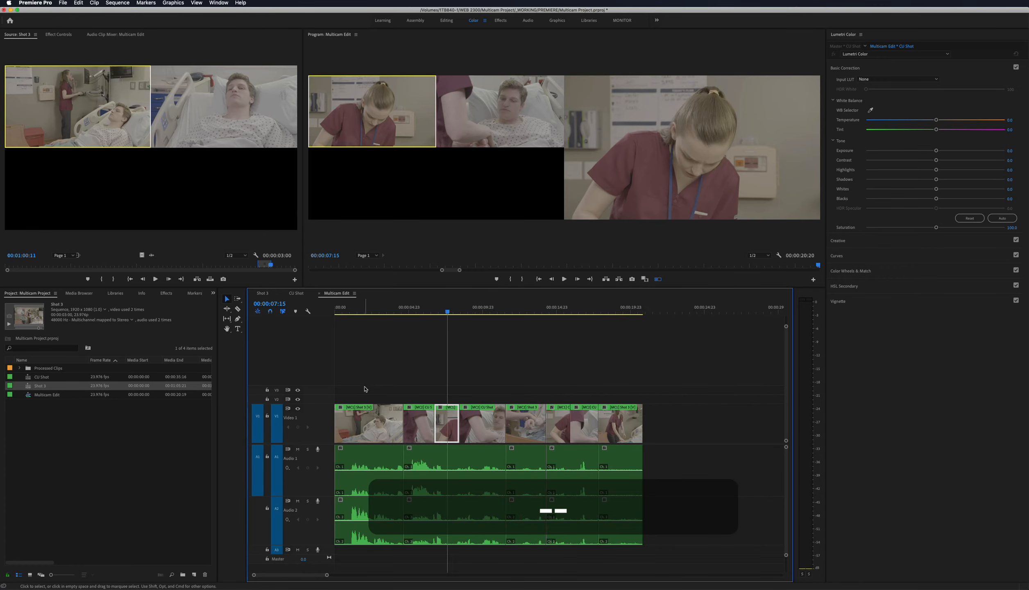
Step: Add two volume keyframes near the end of the first Shot 3 clip on Audio 1 and lower the earlier one to the minimum level
click(364, 308)
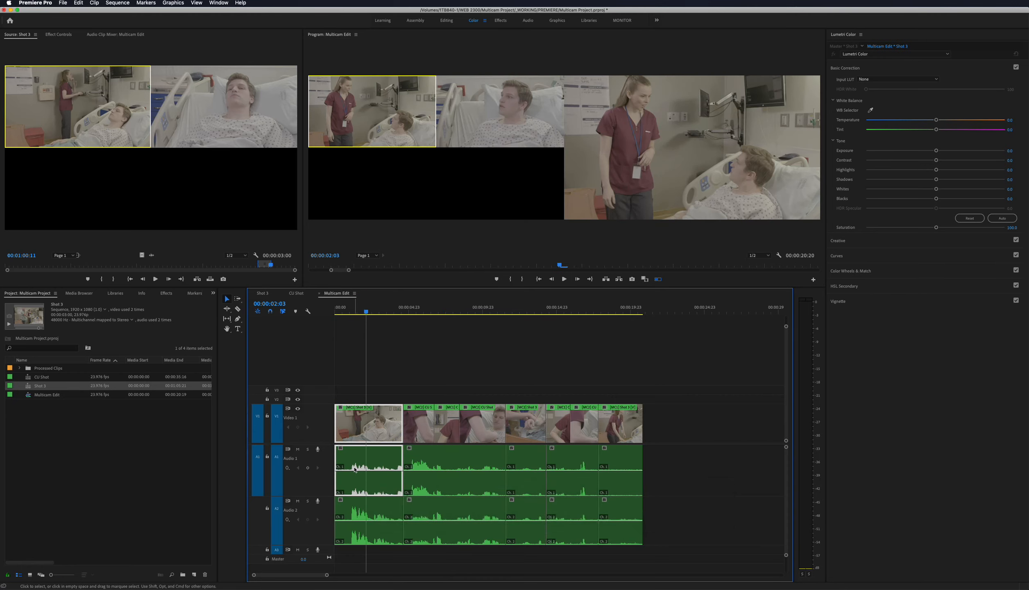
key(equal)
key(equal)
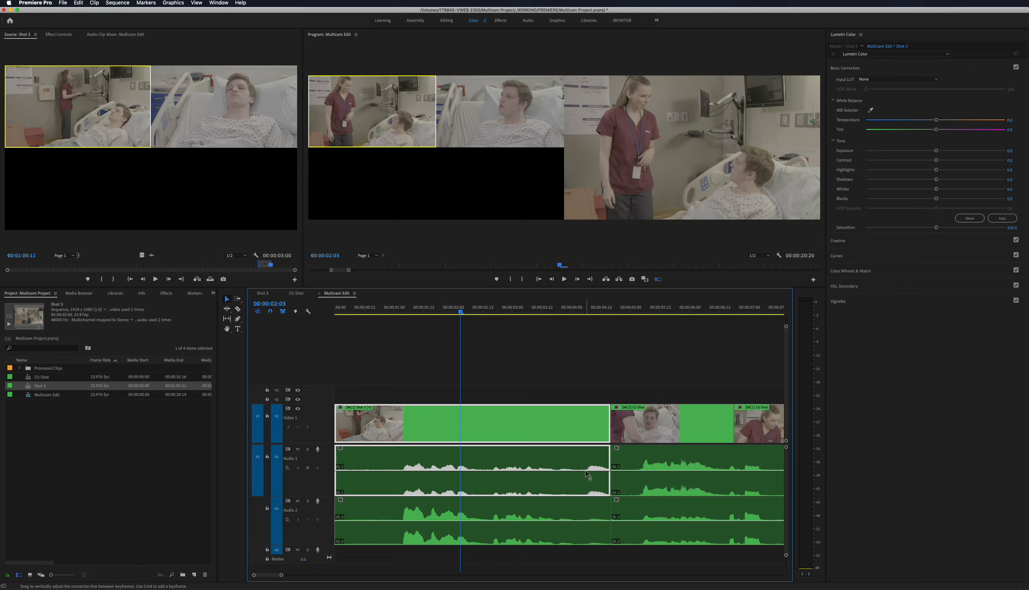
super+click(585, 471)
super+click(574, 471)
drag(574, 471, 566, 493)
scroll(593, 499, right, 3)
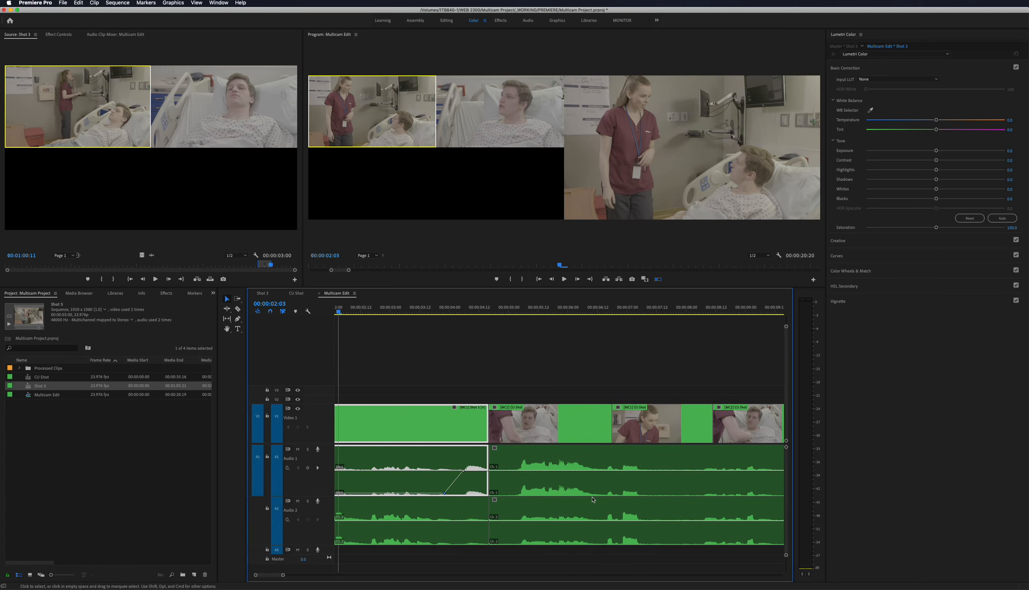
scroll(532, 440, left, 3)
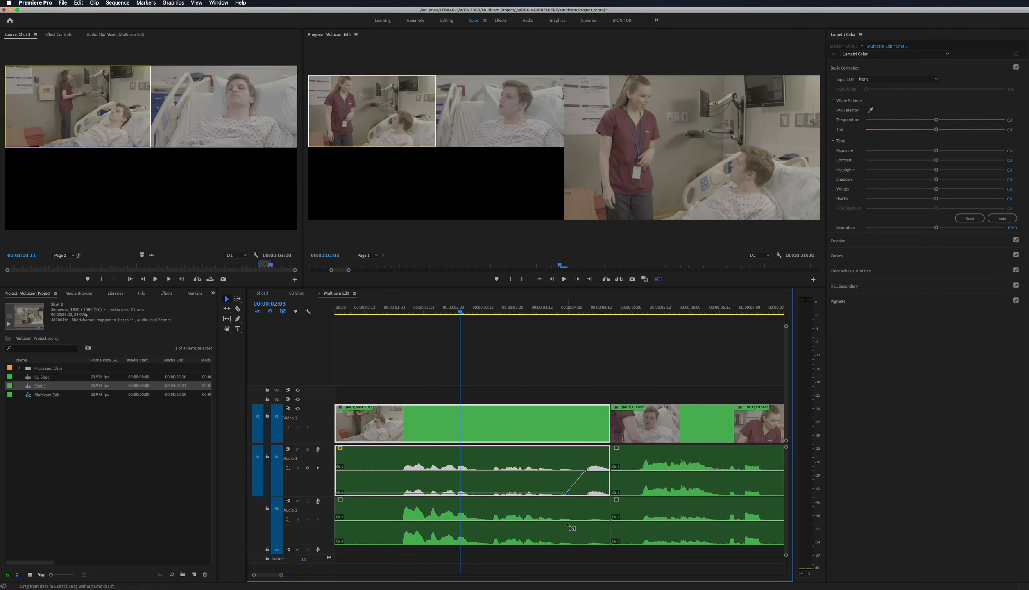
Step: Add two volume keyframes near the end of the first Shot 3 clip on Audio 2 and lower the second one to the minimum level
super+click(573, 522)
super+click(588, 522)
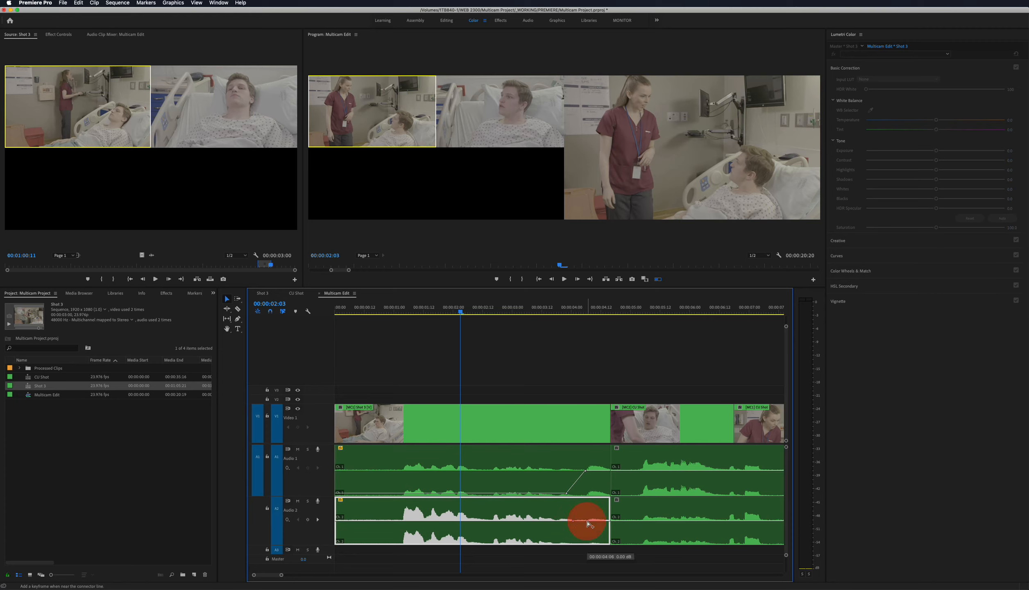
drag(588, 522, 592, 542)
drag(592, 541, 591, 542)
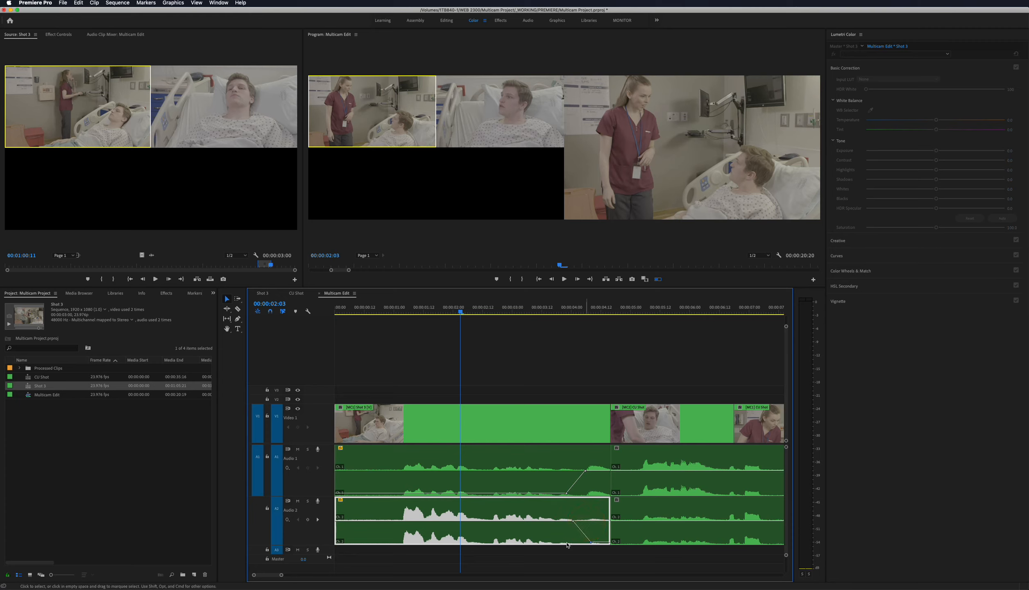
Step: Add volume keyframes after the first line in the first CU Shot clip, fading Audio 1 down to minimum and Audio 2 up from minimum
scroll(553, 524, right, 3)
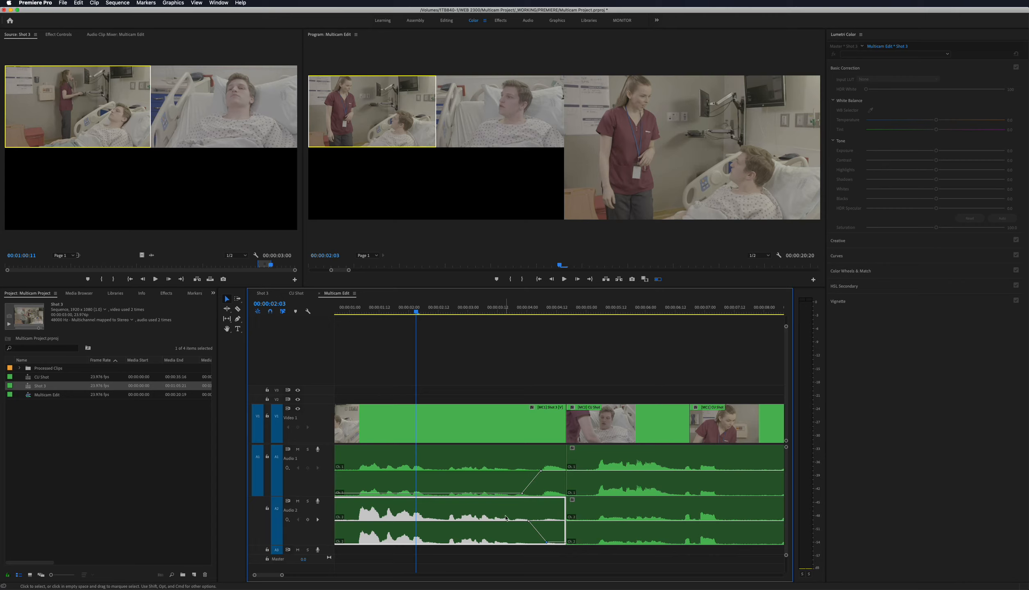
scroll(580, 492, right, 6)
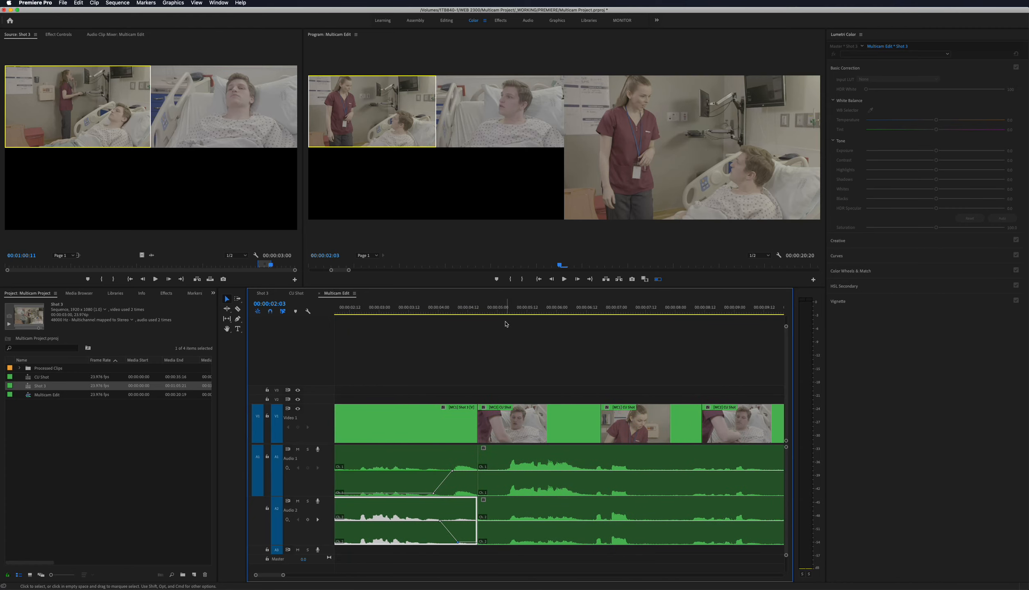
click(499, 310)
key(space)
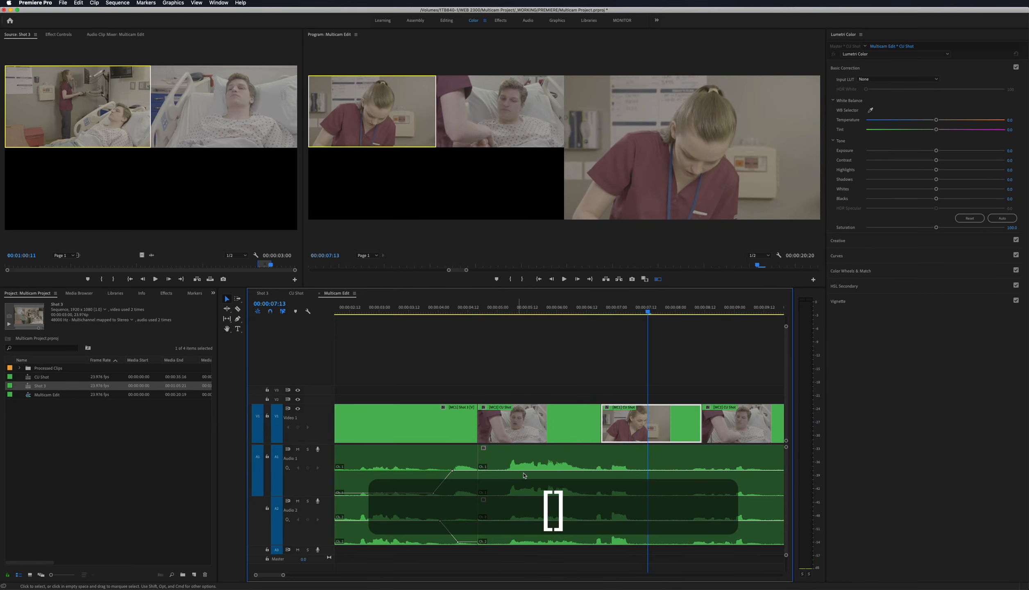
super+click(587, 470)
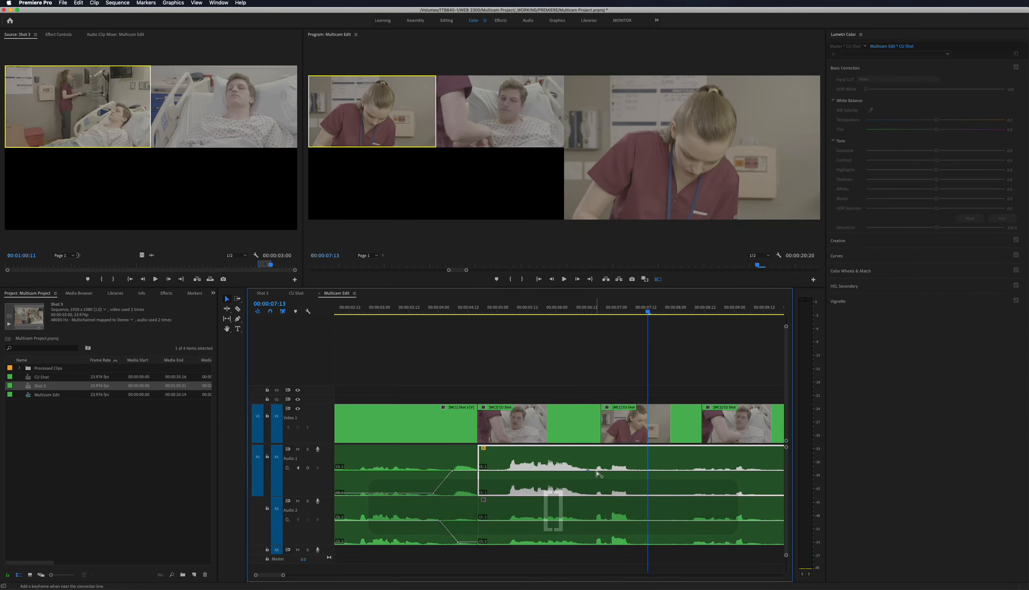
drag(596, 471, 597, 493)
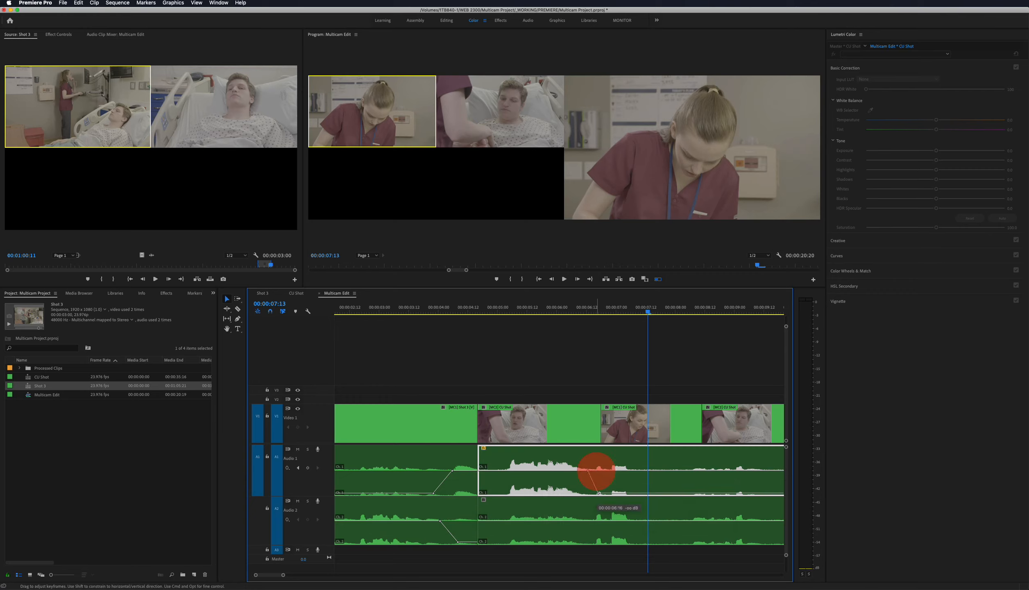
super+click(595, 520)
drag(591, 522, 586, 541)
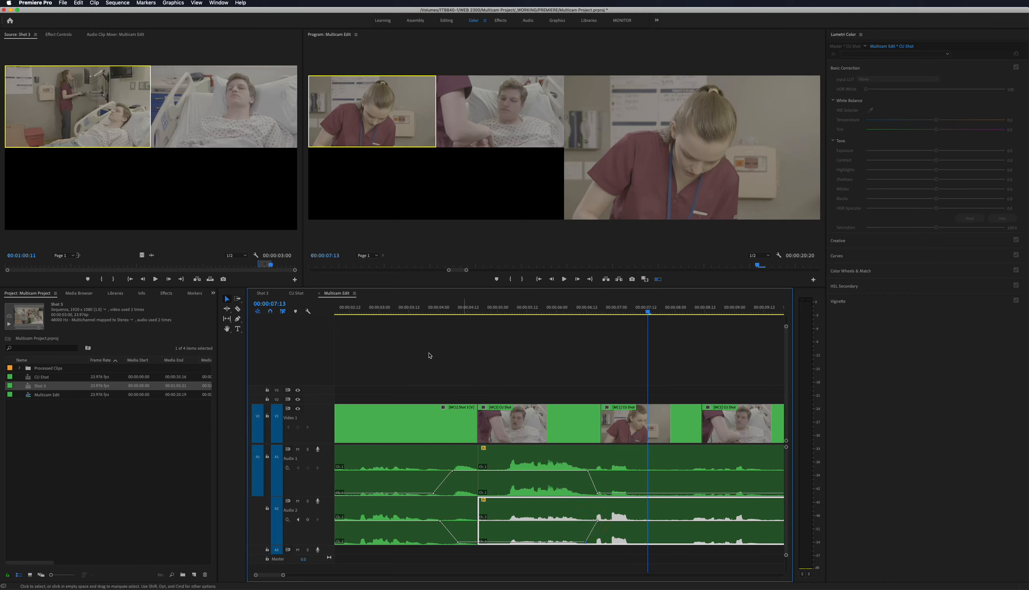
Step: Play the sequence from 00:00:02:17 through the first CU Shot clip to check the keyframed audio levels
click(362, 310)
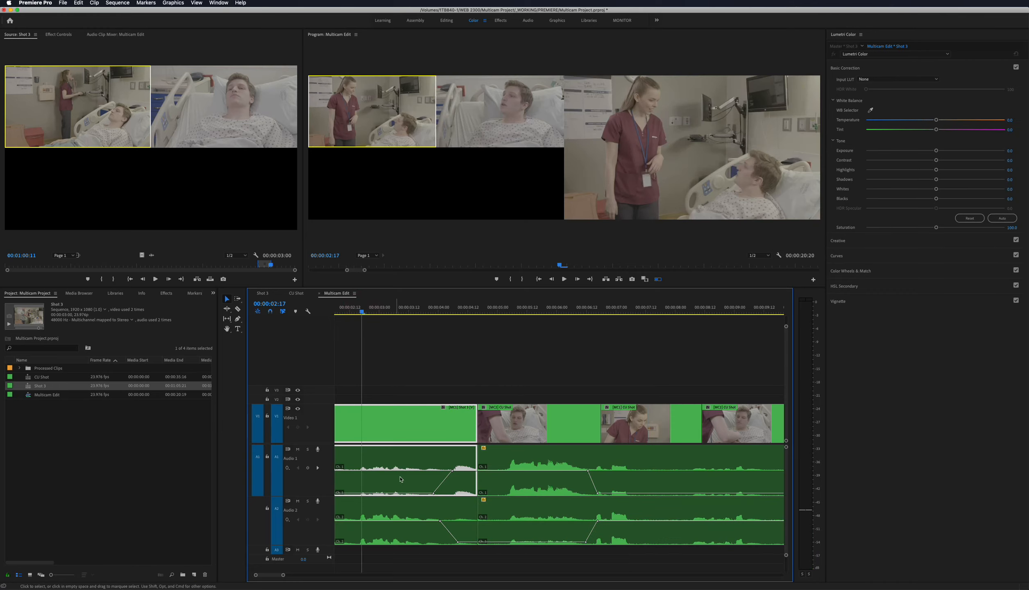
key(space)
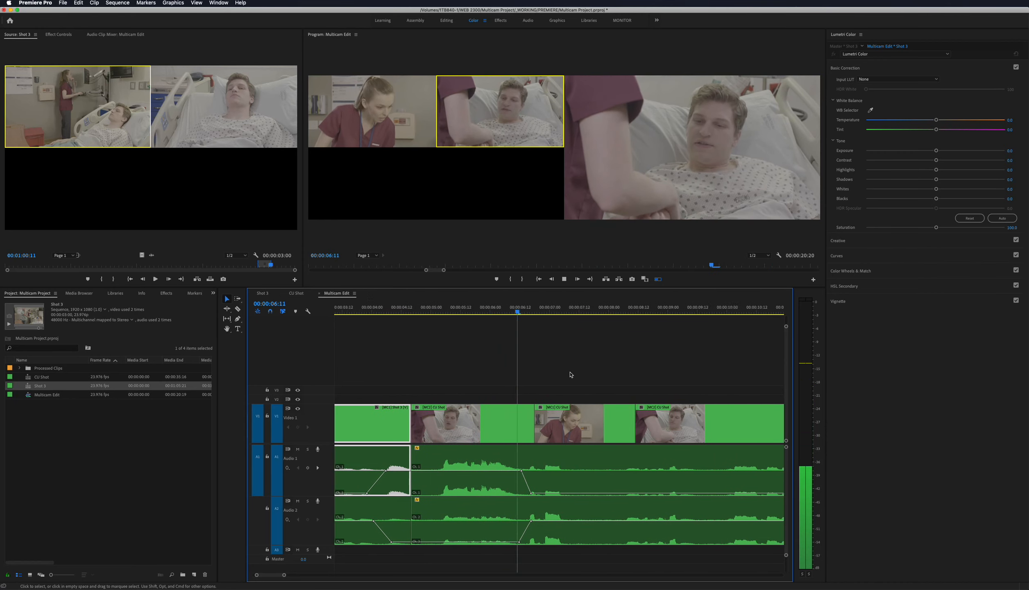
key(space)
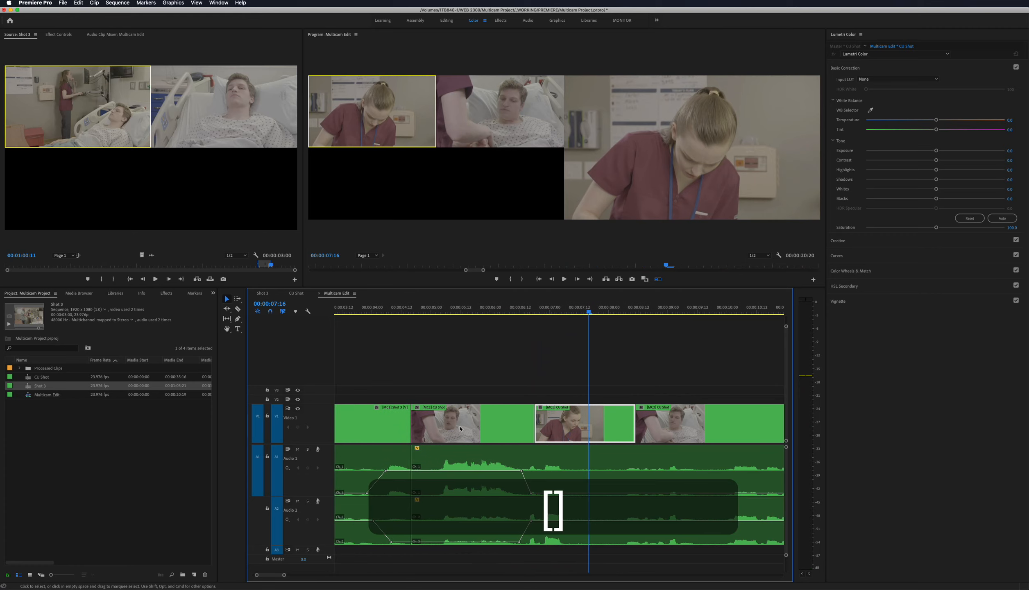
Step: Try moving the Audio 1 edit between the first Shot 3 and CU Shot clips well past the picture cut, play it, and undo it
scroll(460, 429, left, 3)
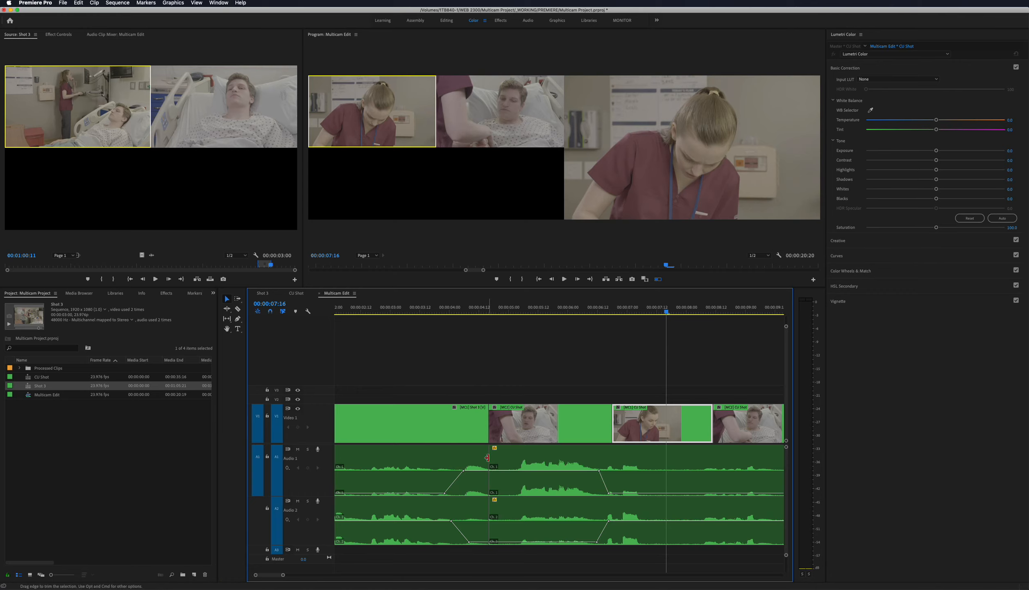
drag(490, 457, 510, 458)
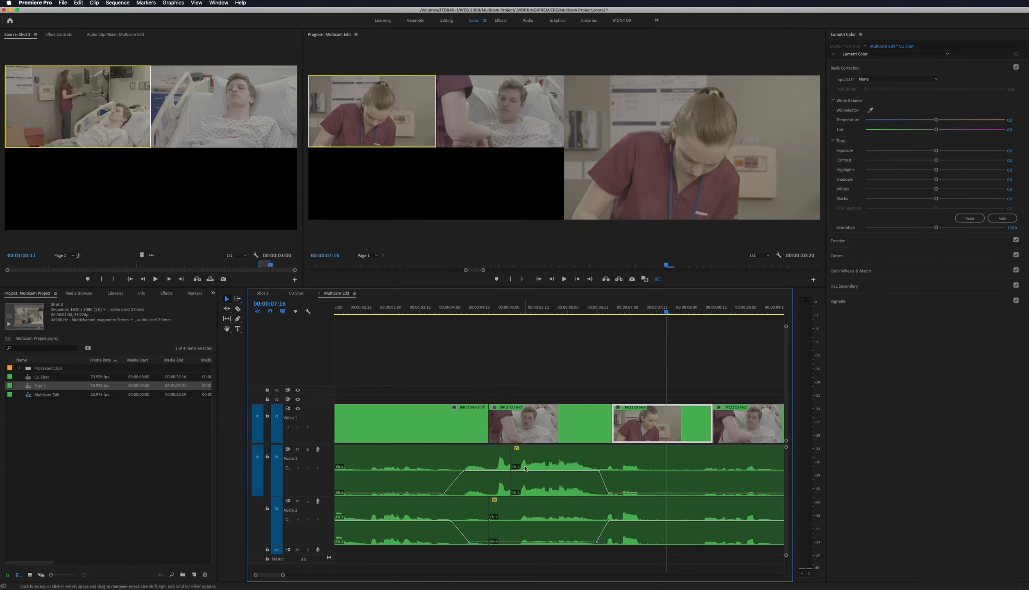
click(405, 414)
key(space)
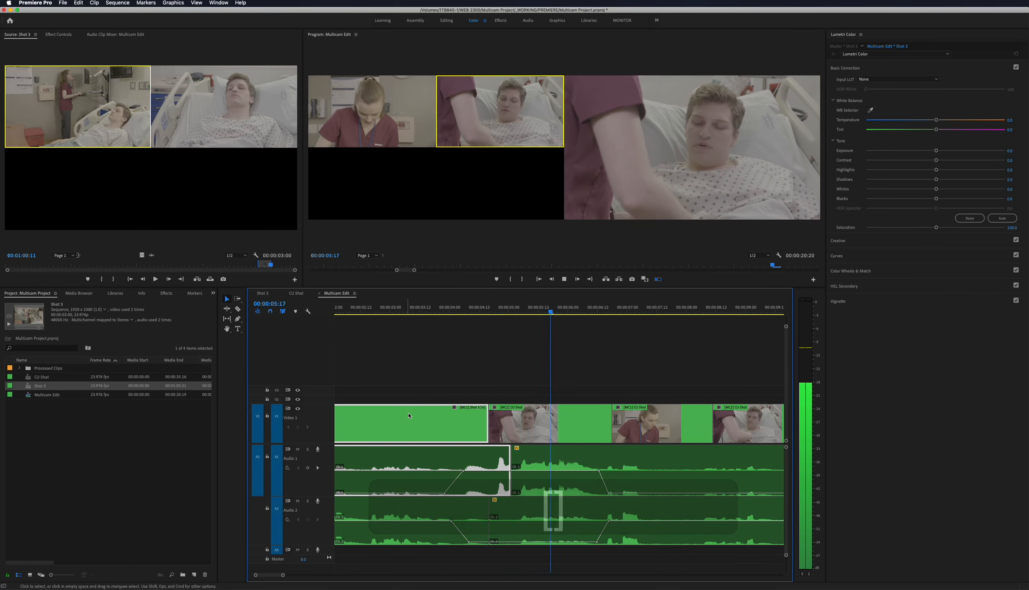
key(space)
click(576, 411)
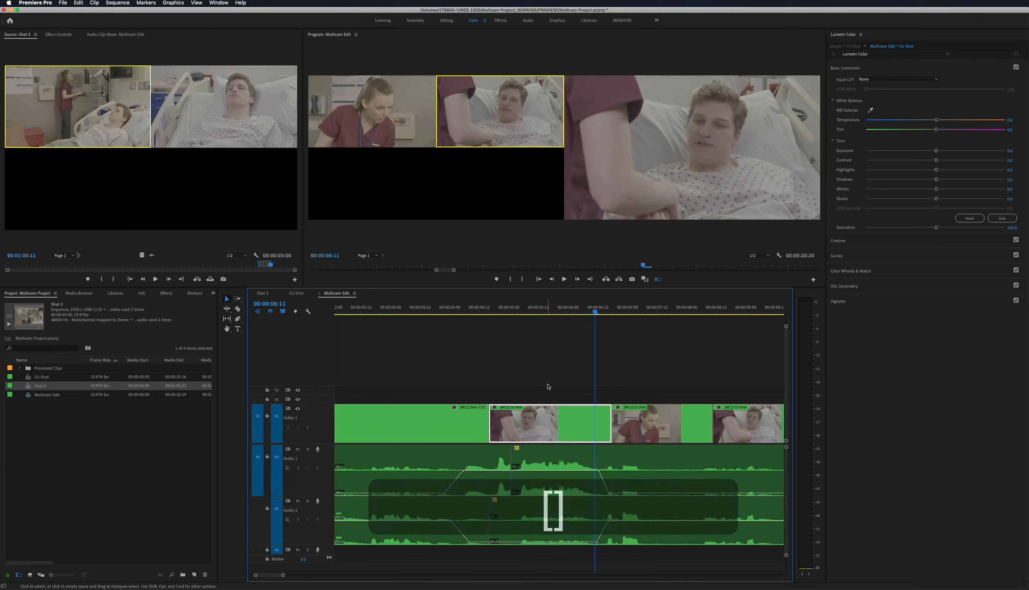
key(super+z)
key(super+z)
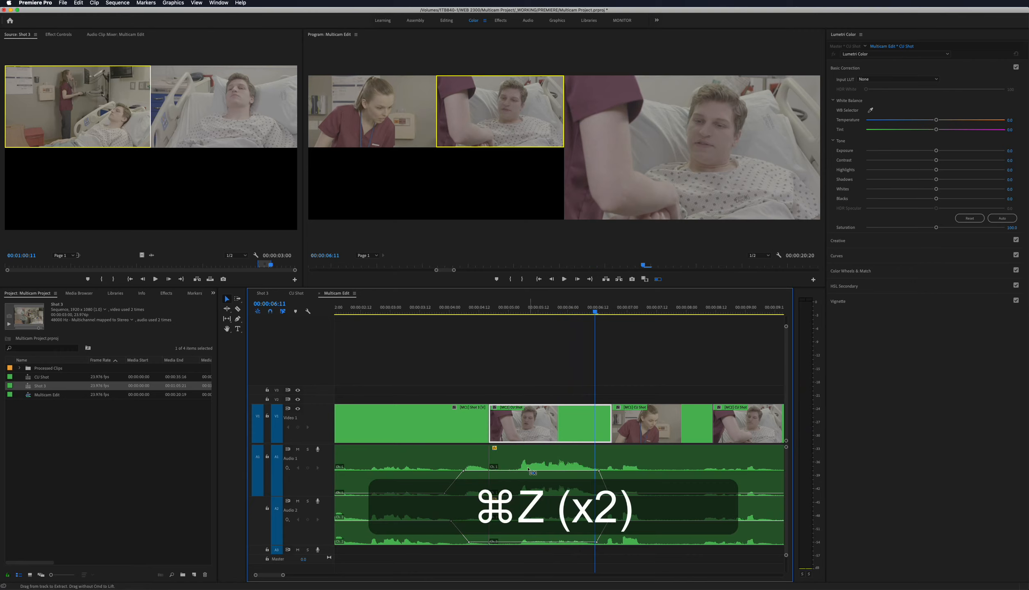
click(503, 392)
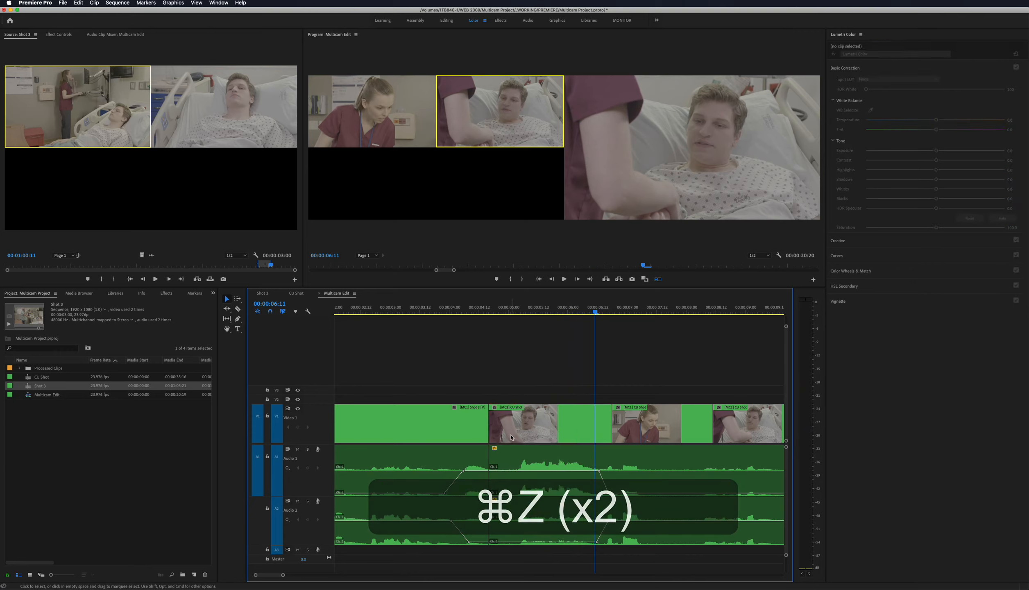
Step: Roll the Audio 1 edit between the first Shot 3 and CU Shot clips slightly past the picture cut, keeping the video cut in place
key(b)
key(c)
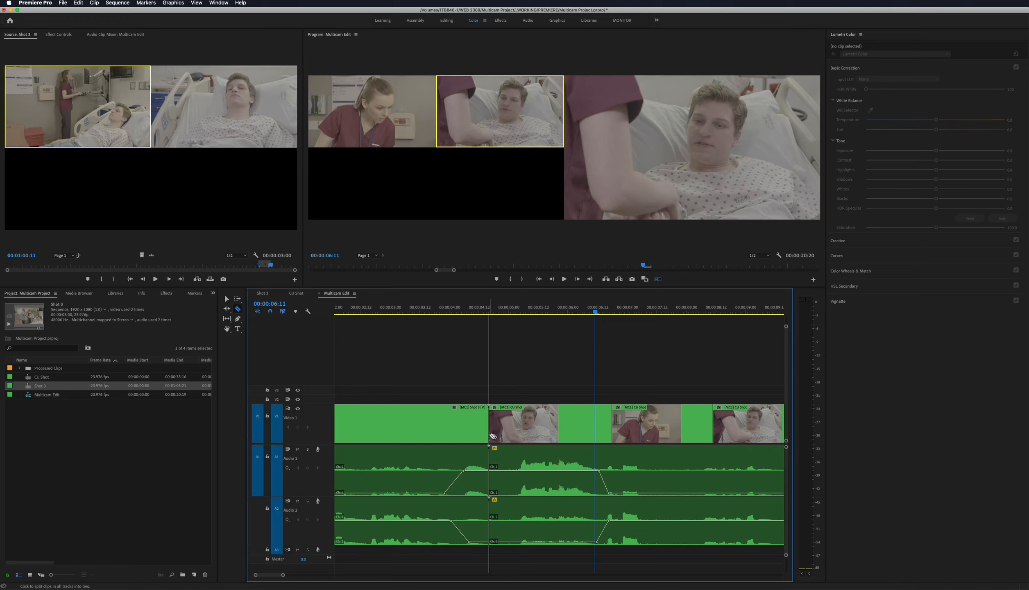
key(a)
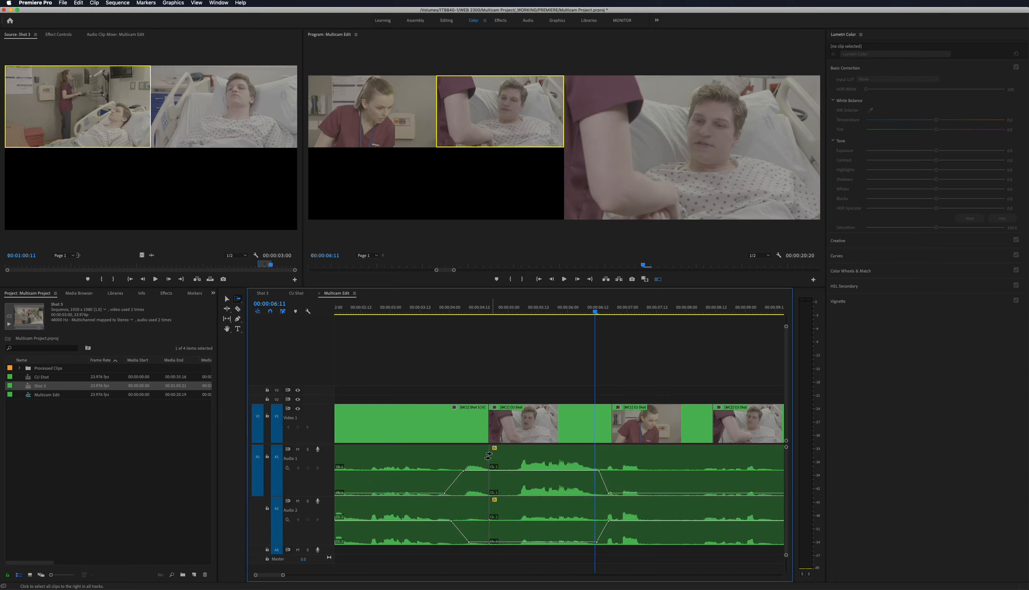
key(v)
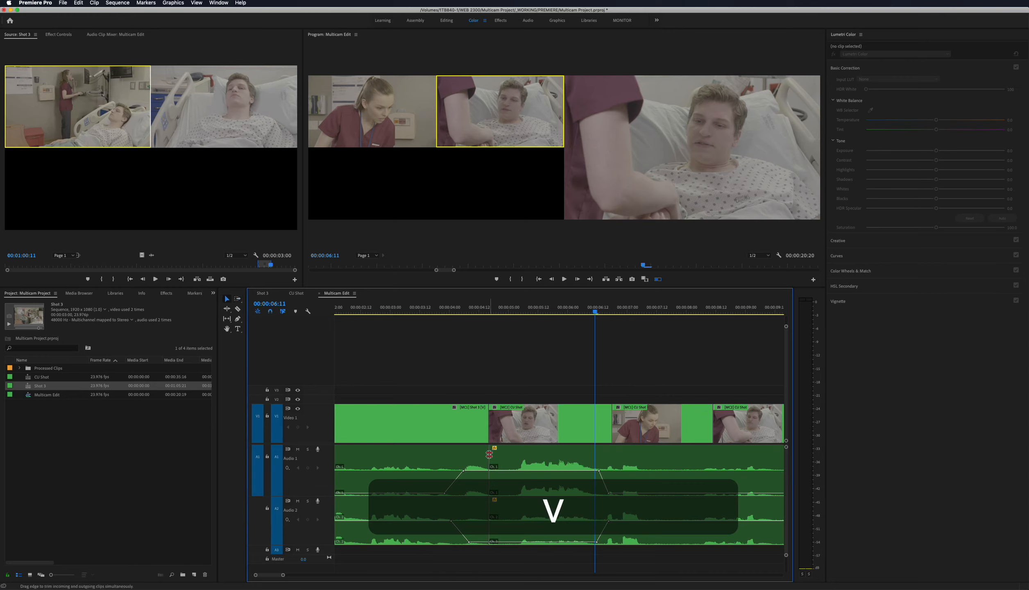
click(489, 453)
drag(489, 453, 494, 453)
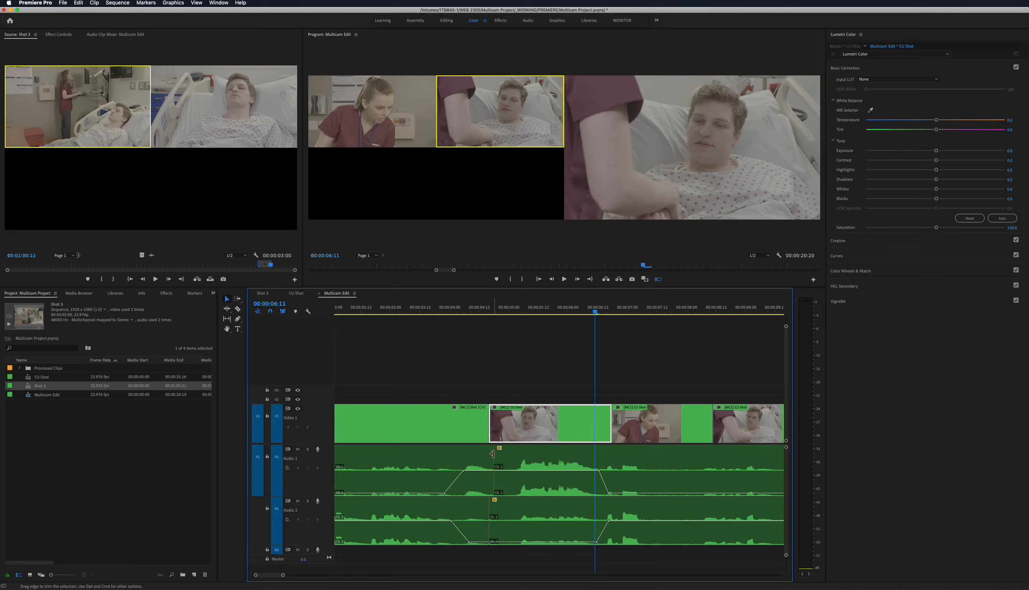
Step: Add a Constant Power crossfade at the first Shot 3 to CU Shot edit on Audio 1 and shorten it to a few frames
click(491, 454)
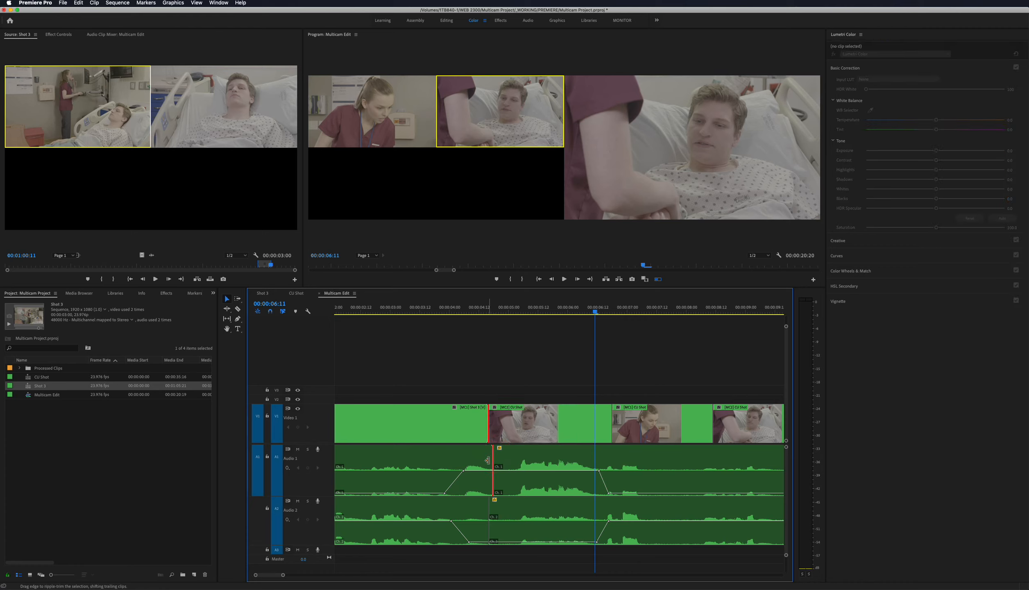
key(shift+super+d)
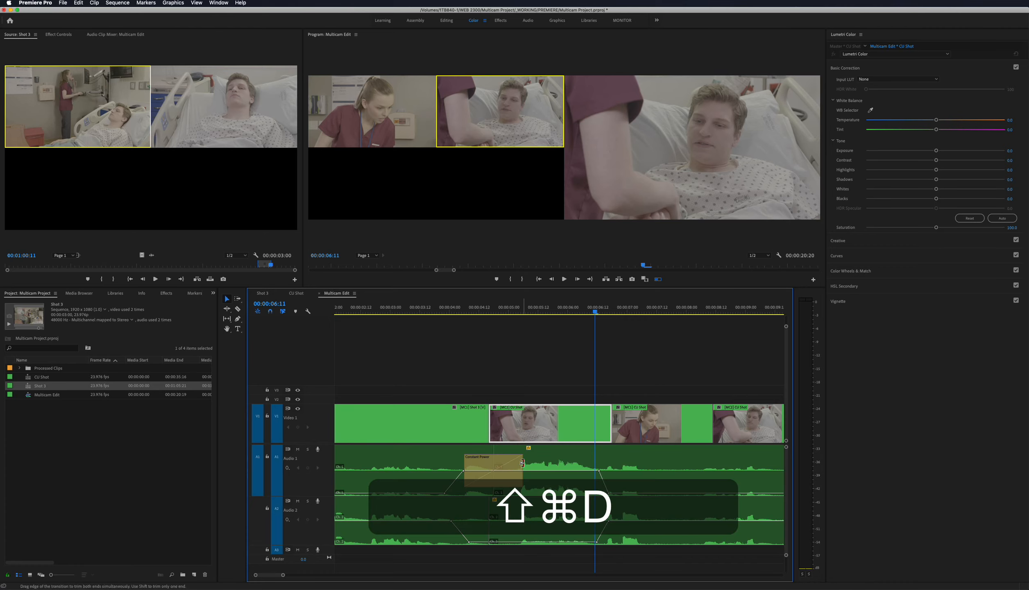
drag(522, 463, 494, 468)
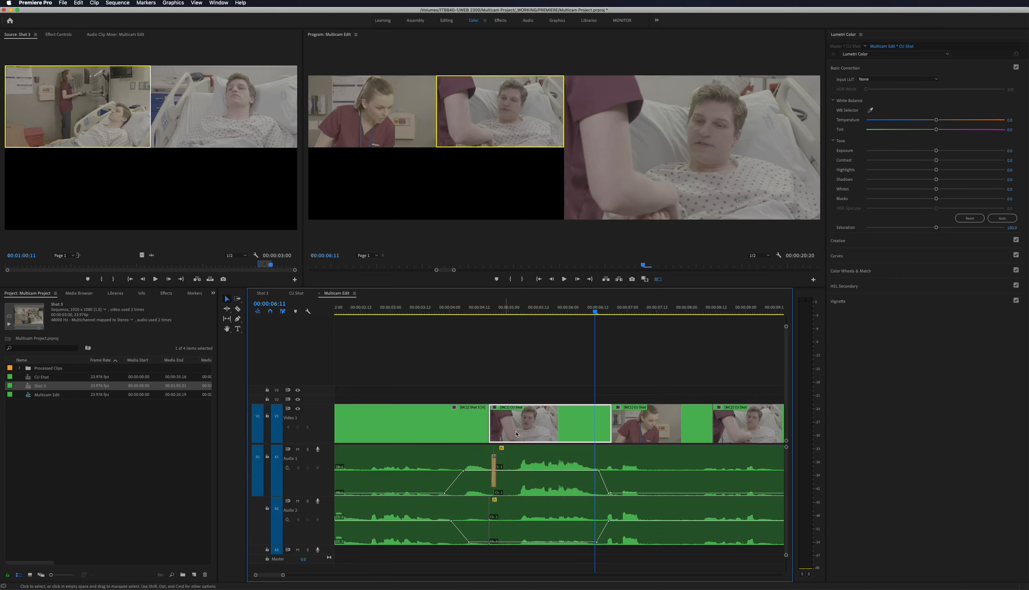
Step: Play the sequence into the second Shot 3 clip and lower that clip's volume on Audio 1 to the minimum level
click(381, 312)
key(space)
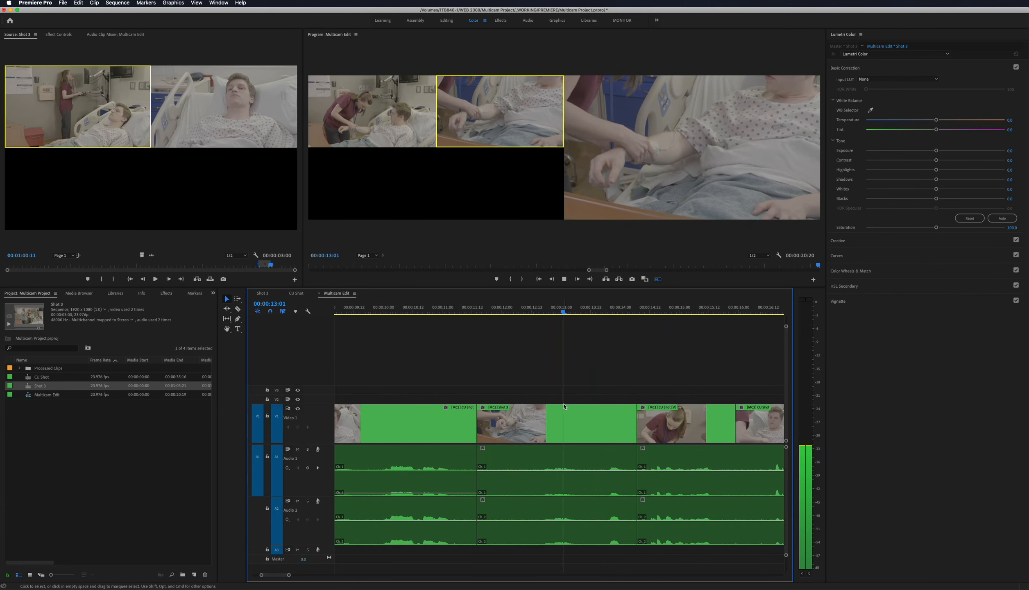
key(space)
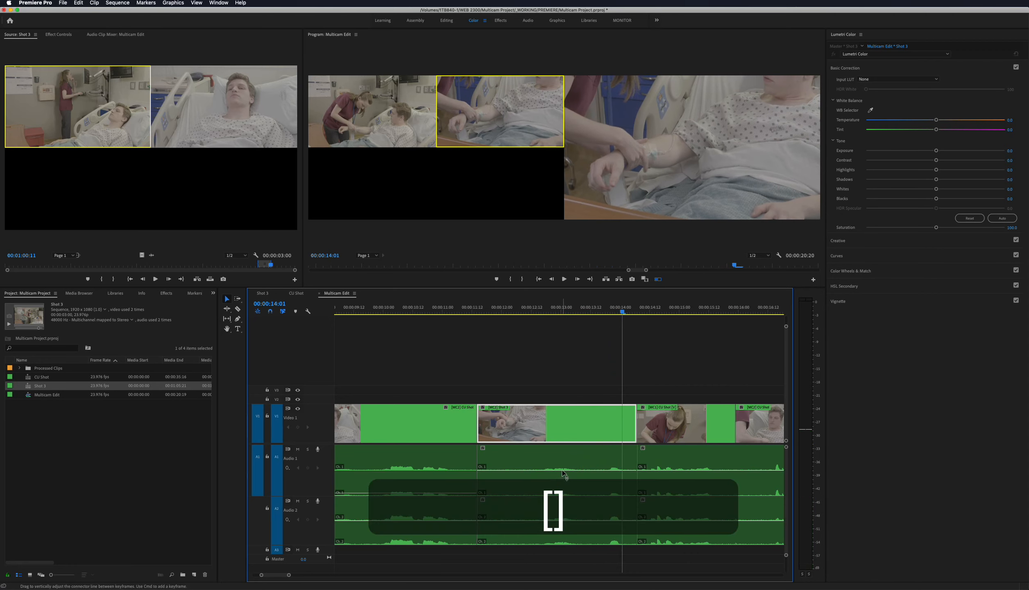
drag(562, 470, 563, 497)
Step: In the CU Shot audio before the final Shot 3 clip, keyframe Audio 1 up from minimum and Audio 2 down to minimum ahead of the last line
scroll(565, 472, right, 5)
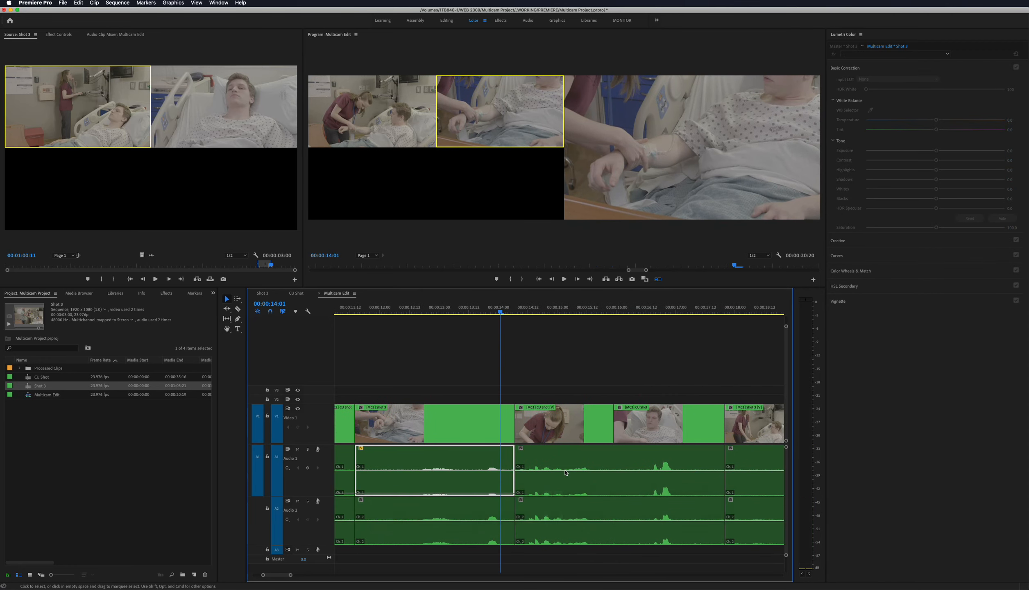
key(space)
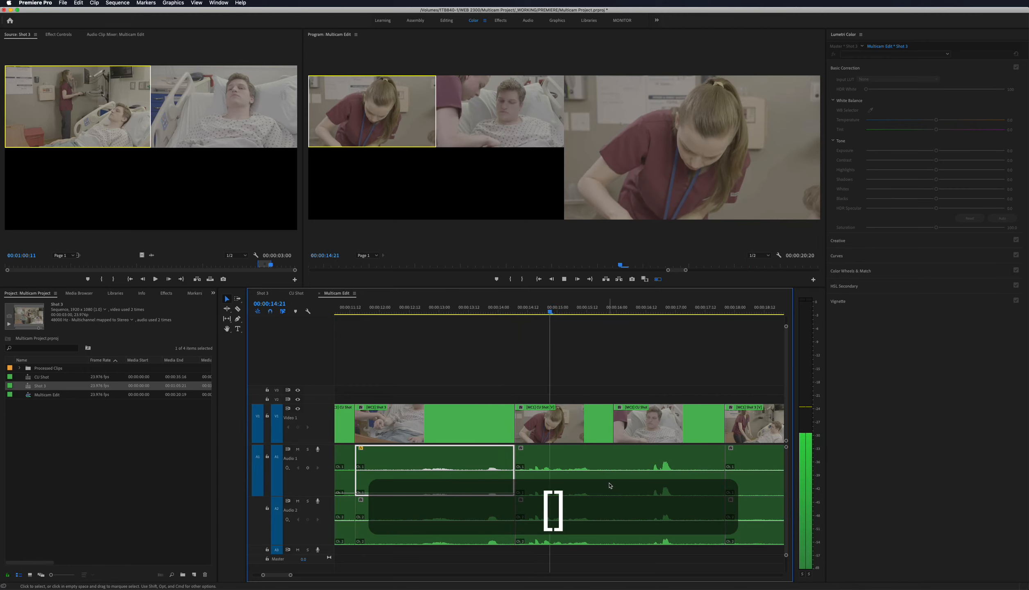
key(space)
click(650, 471)
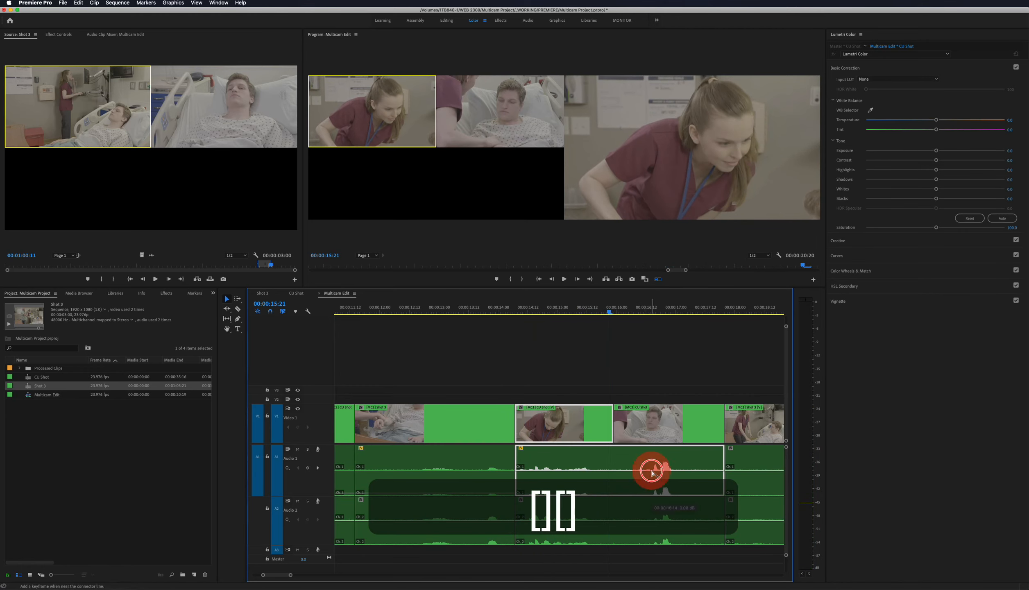
drag(642, 473, 629, 492)
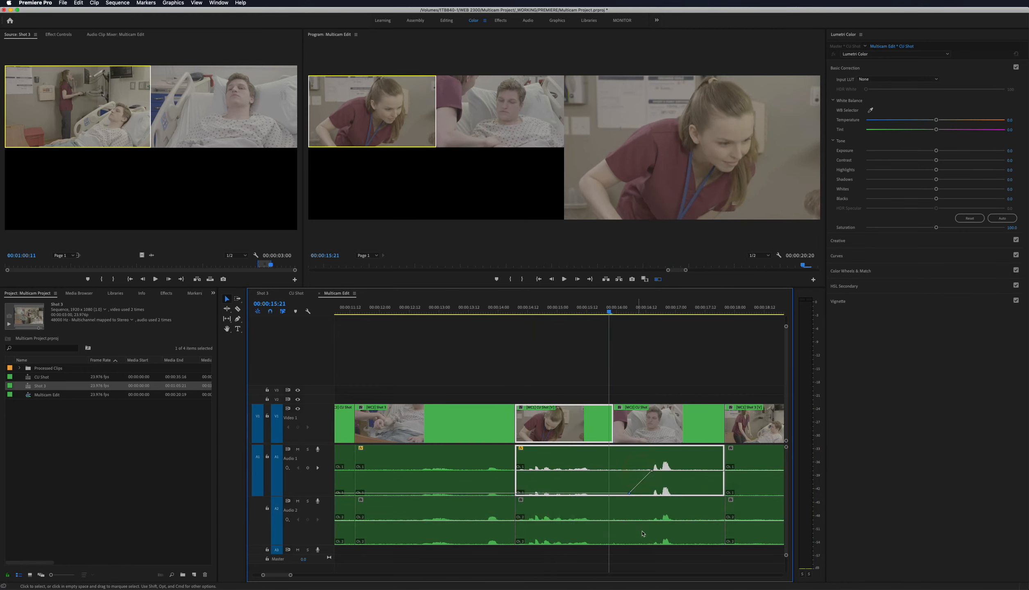
super+click(627, 521)
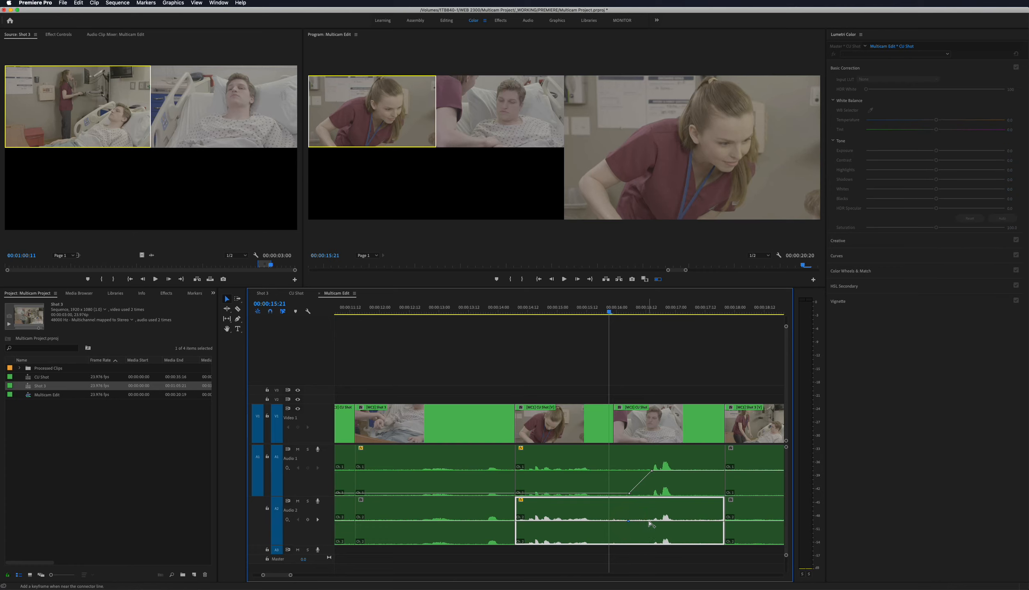
drag(649, 521, 652, 541)
Step: Play the last CU Shot keyframes into the final Shot 3 clip and lower that clip's volume on Audio 2
click(591, 308)
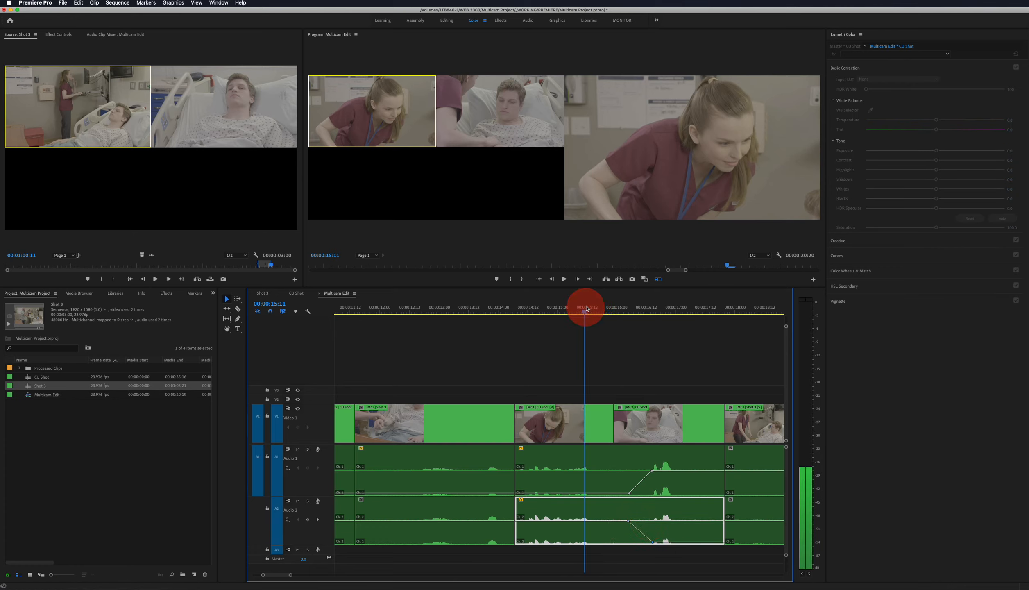
key(space)
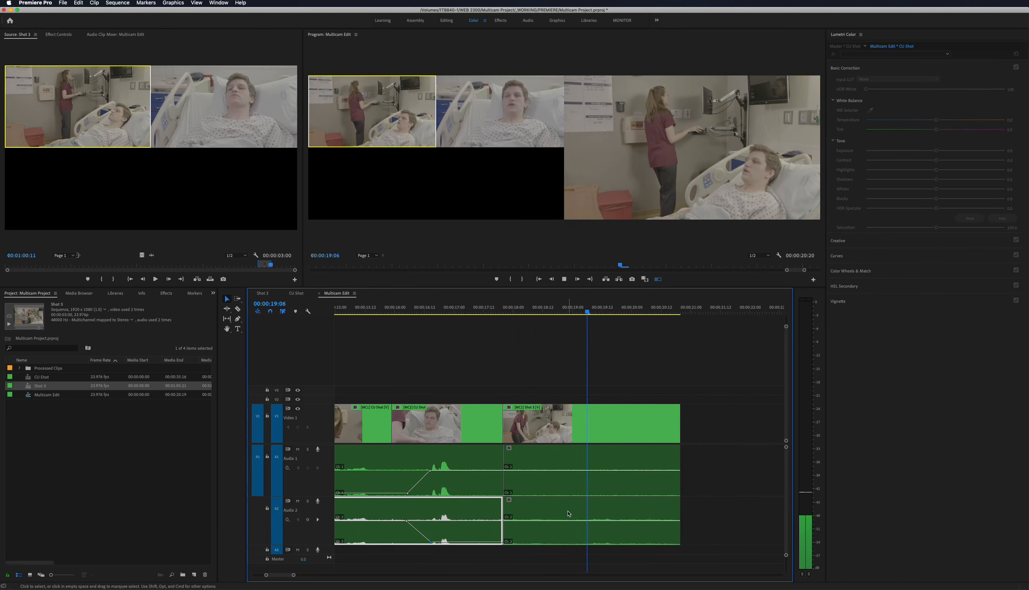
key(space)
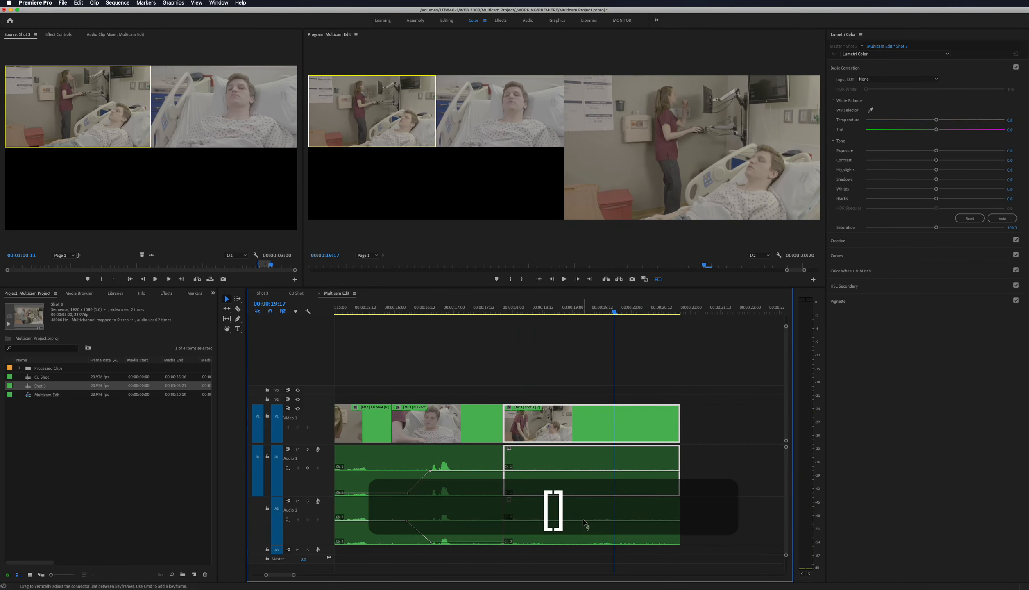
click(582, 519)
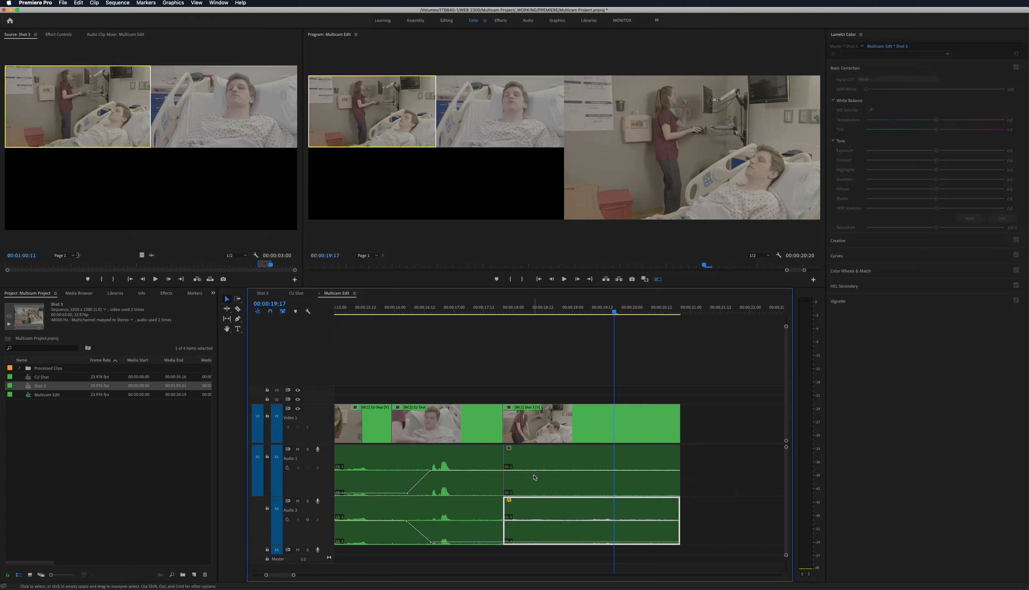
Step: Play the ending from the last CU Shot line through the final Shot 3 clip to check the audio balance
click(442, 311)
key(space)
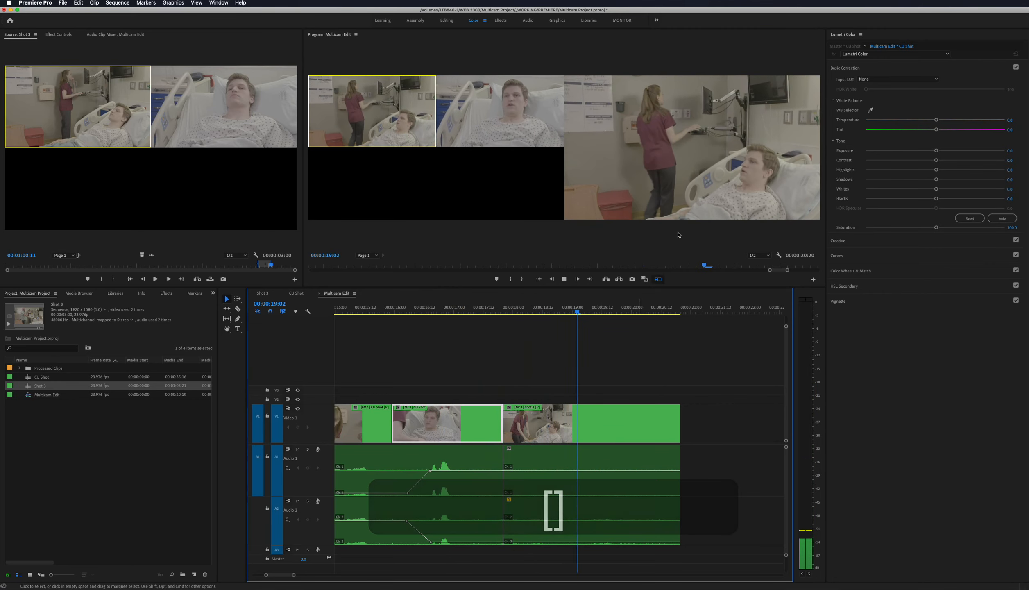
key(space)
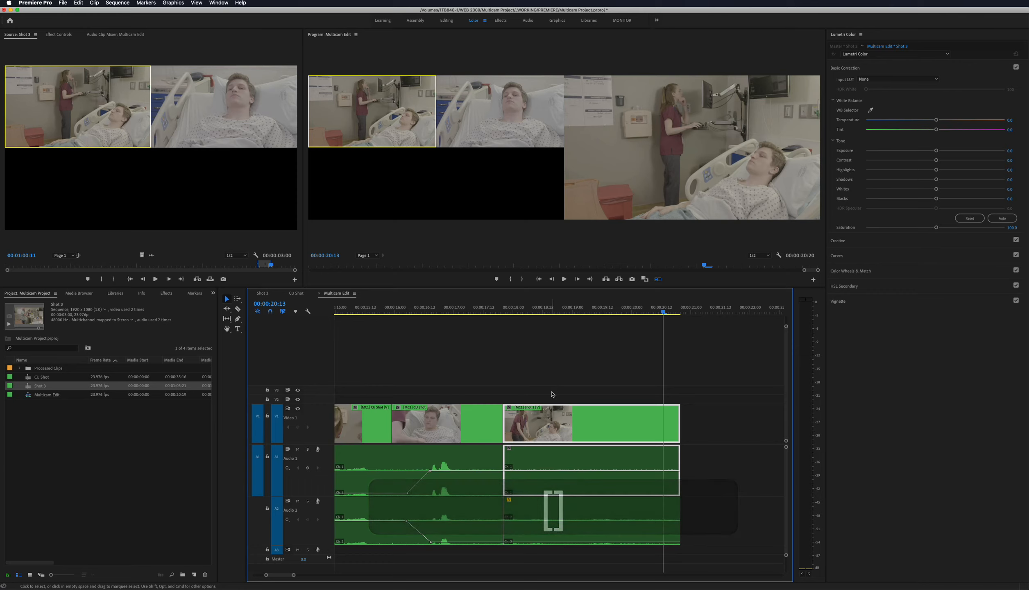
key(minus)
key(minus)
key(minus)
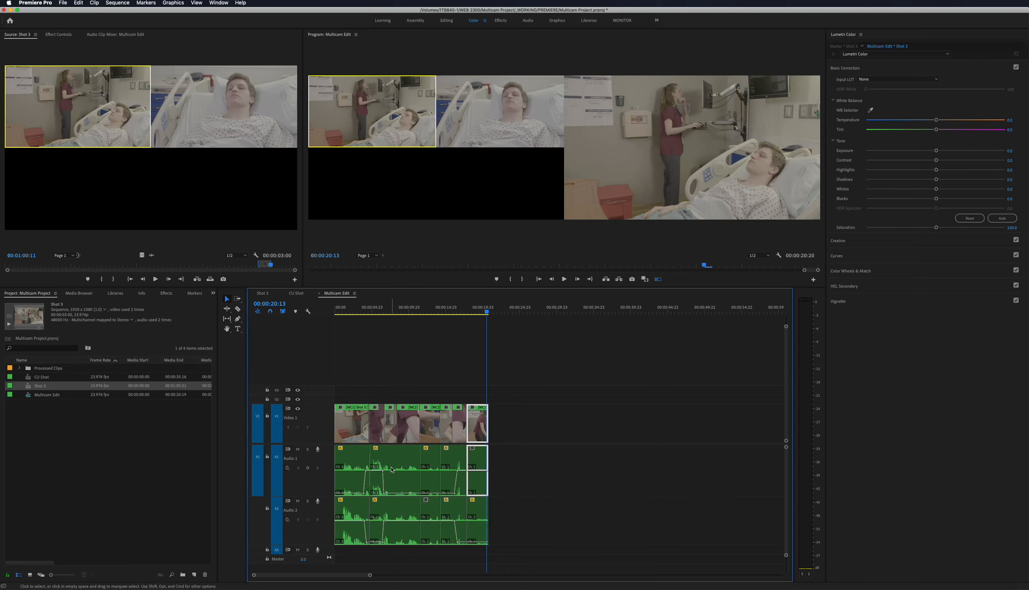
Step: Try nesting Multicam Edit in a new sequence made from it, enlarge its Audio 1 track, and undo the new sequence
click(103, 440)
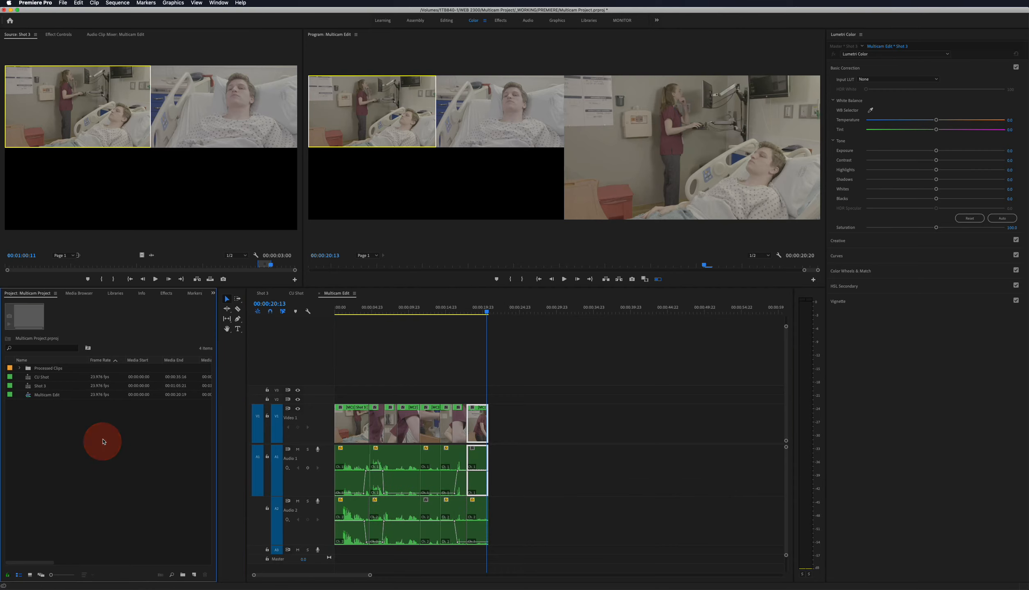
right_click(33, 396)
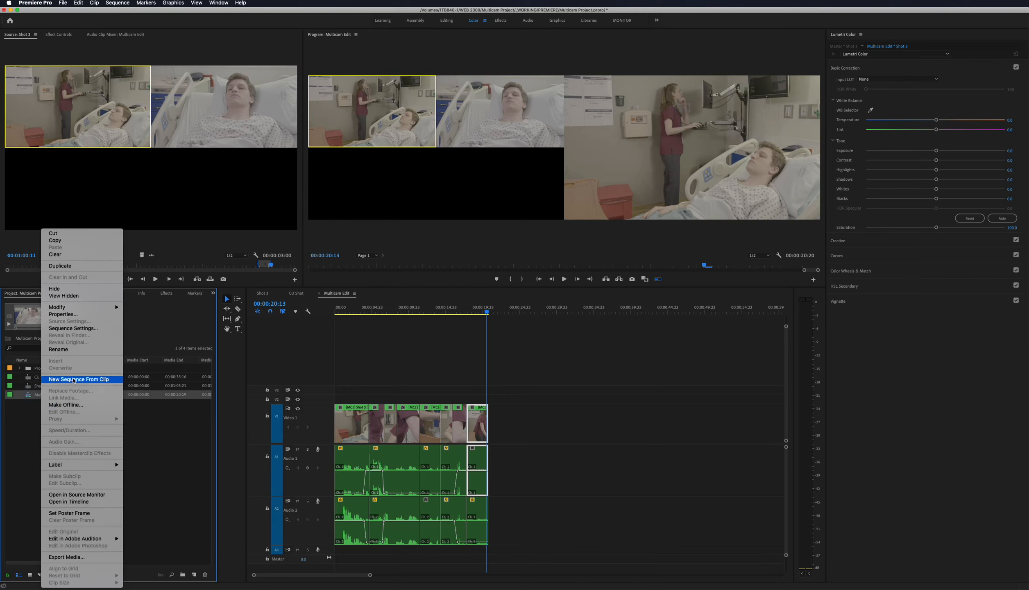
click(74, 379)
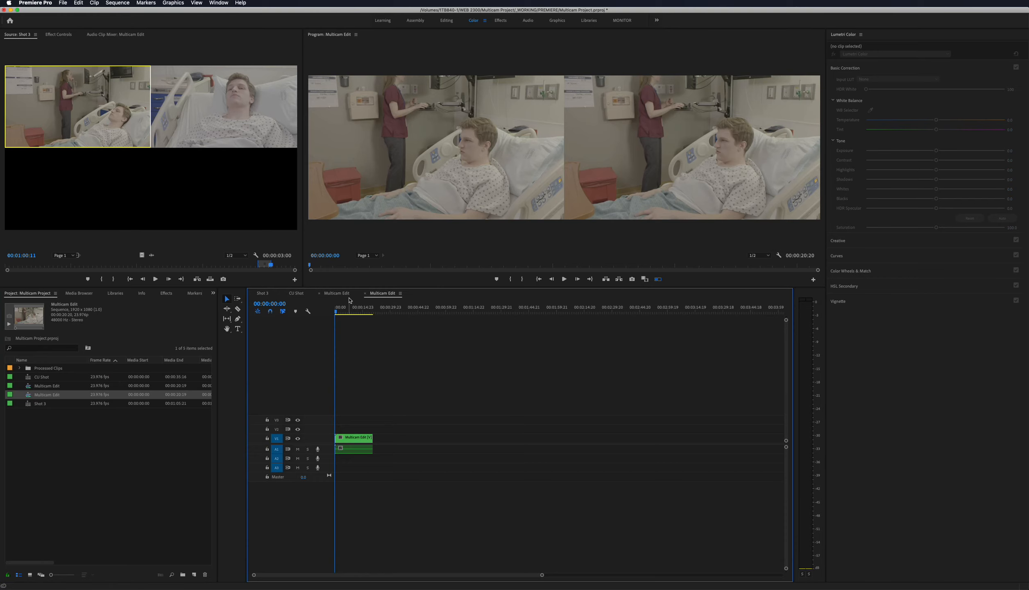
click(350, 314)
key(equal)
key(equal)
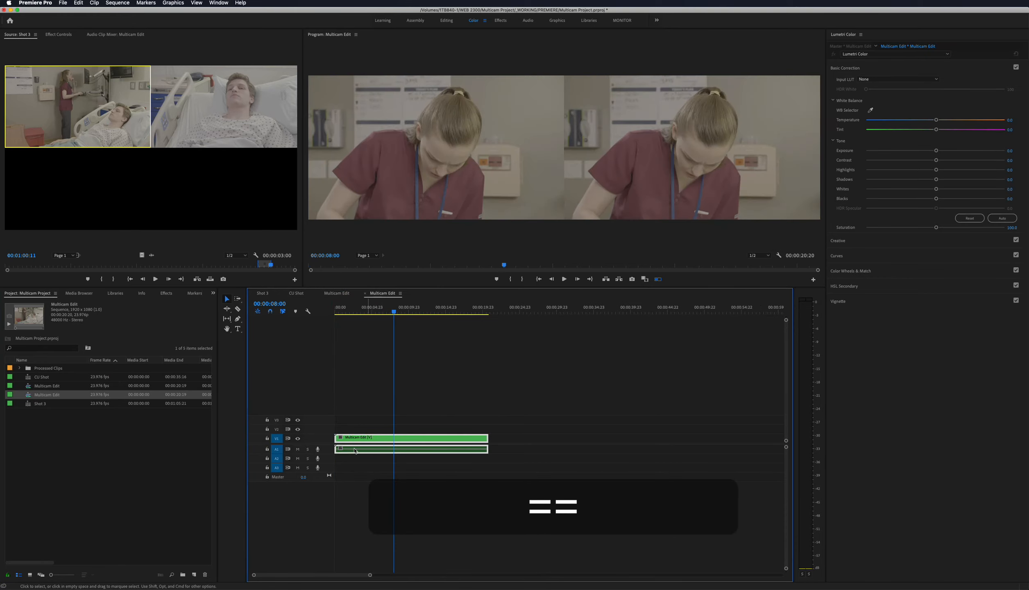
double_click(323, 452)
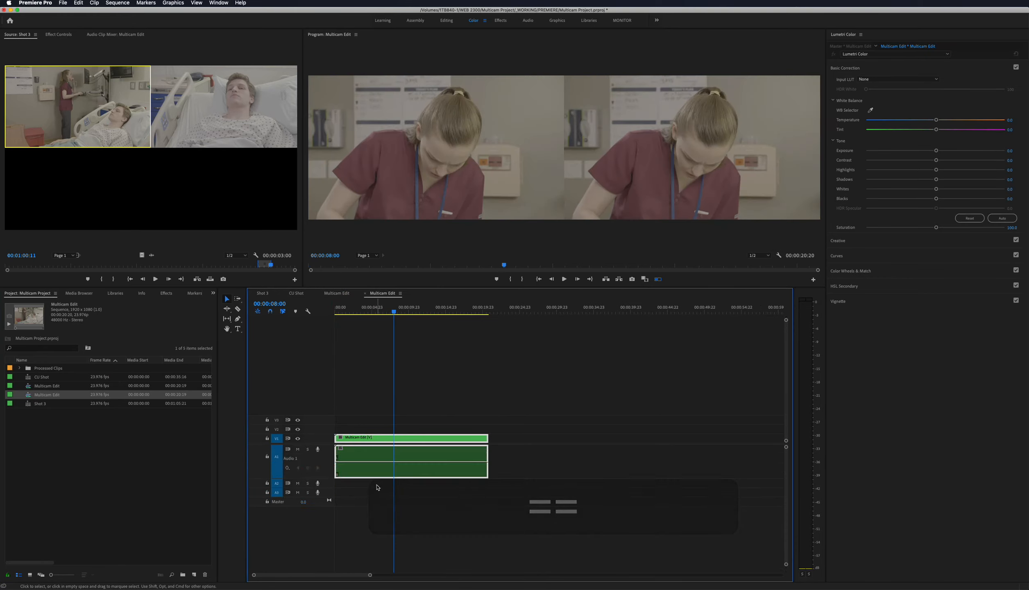
key(super+z)
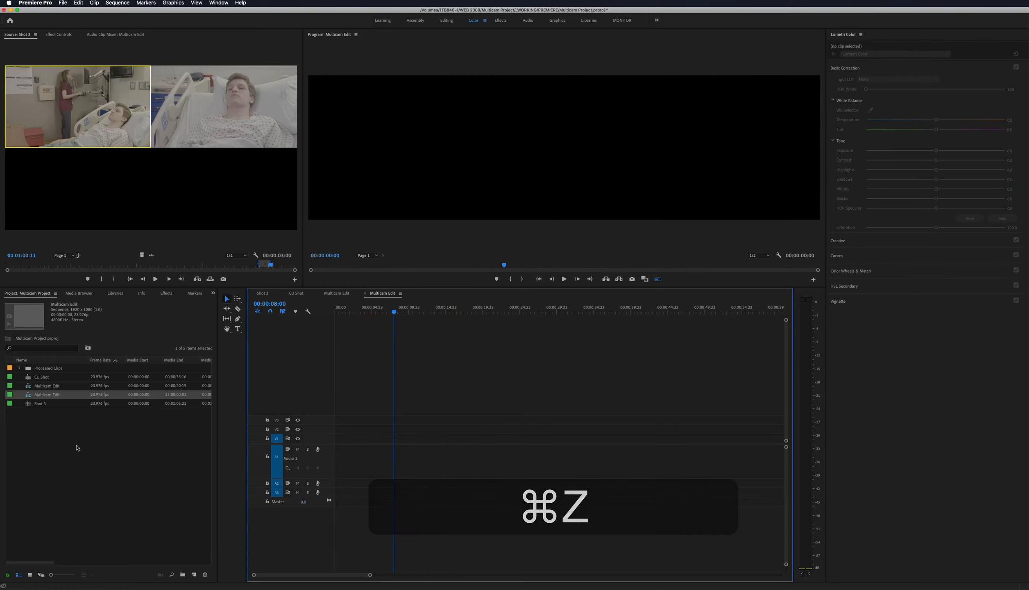
key(super+z)
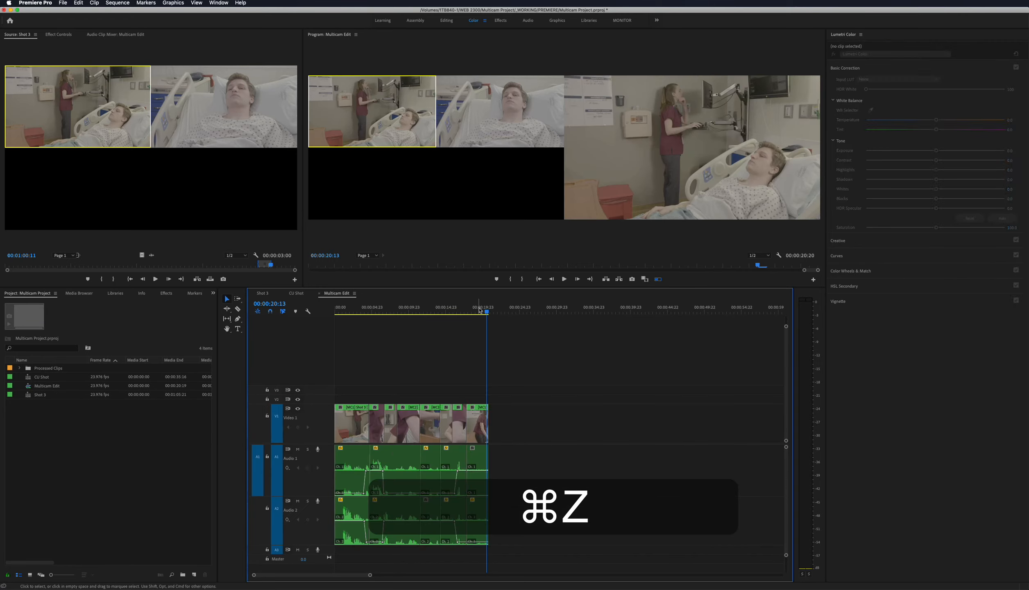
Step: Play the opening Shot 3 clip from near the sequence start, checking its audio levels on the meters
click(478, 311)
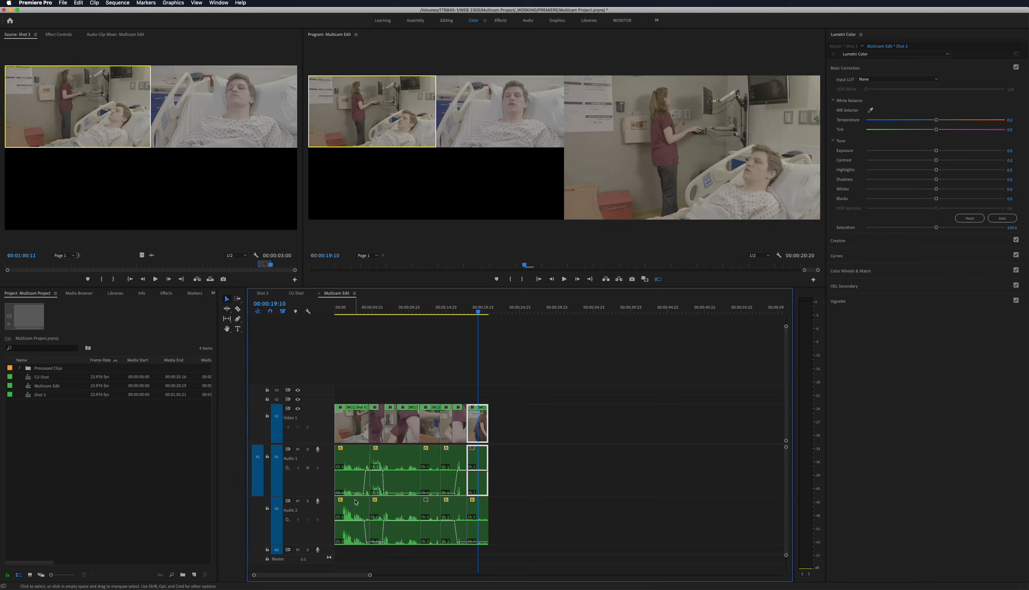
key(Home)
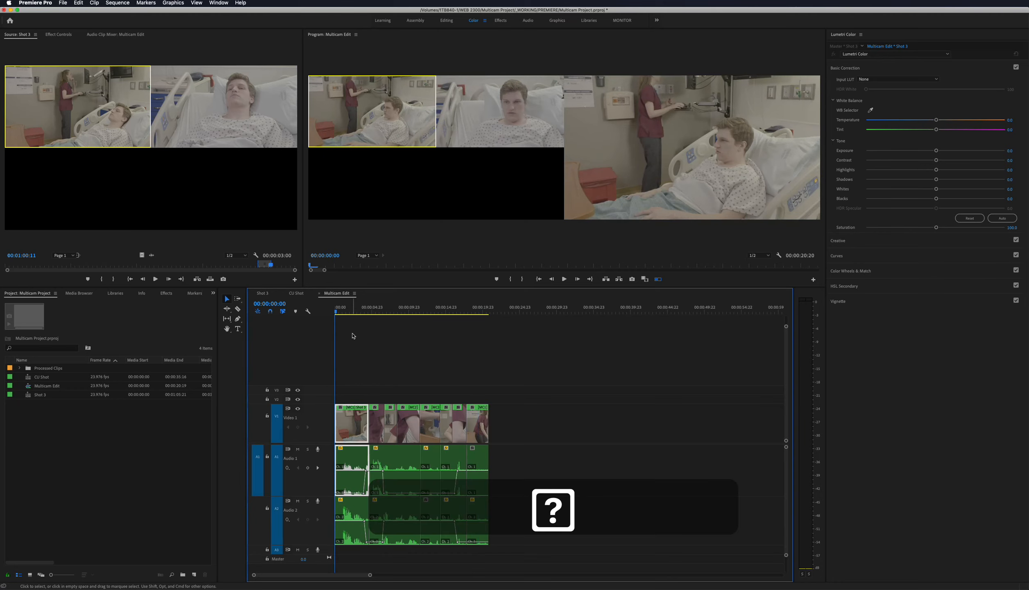
key(equal)
key(equal)
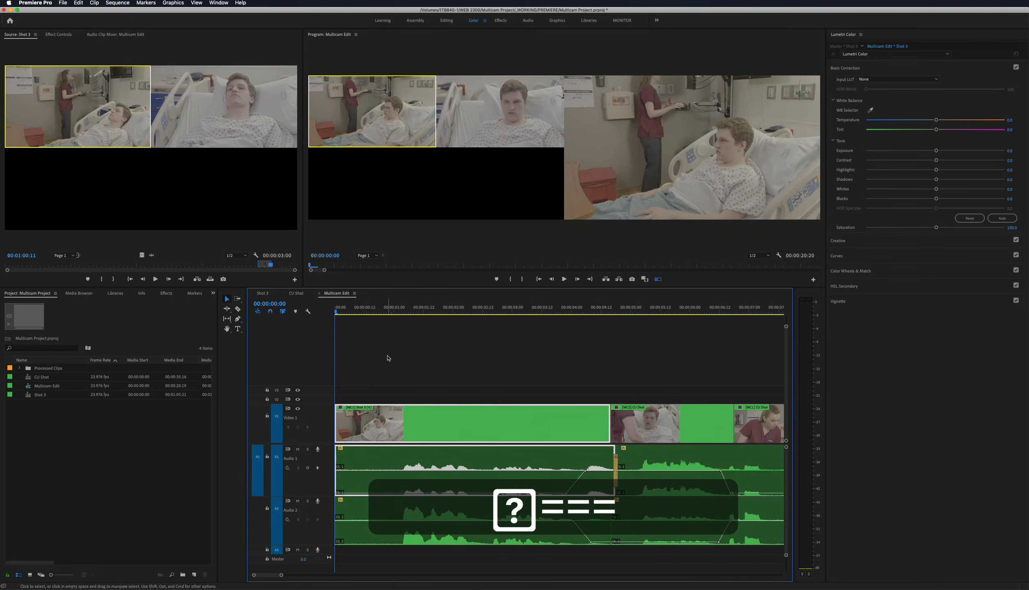
click(378, 310)
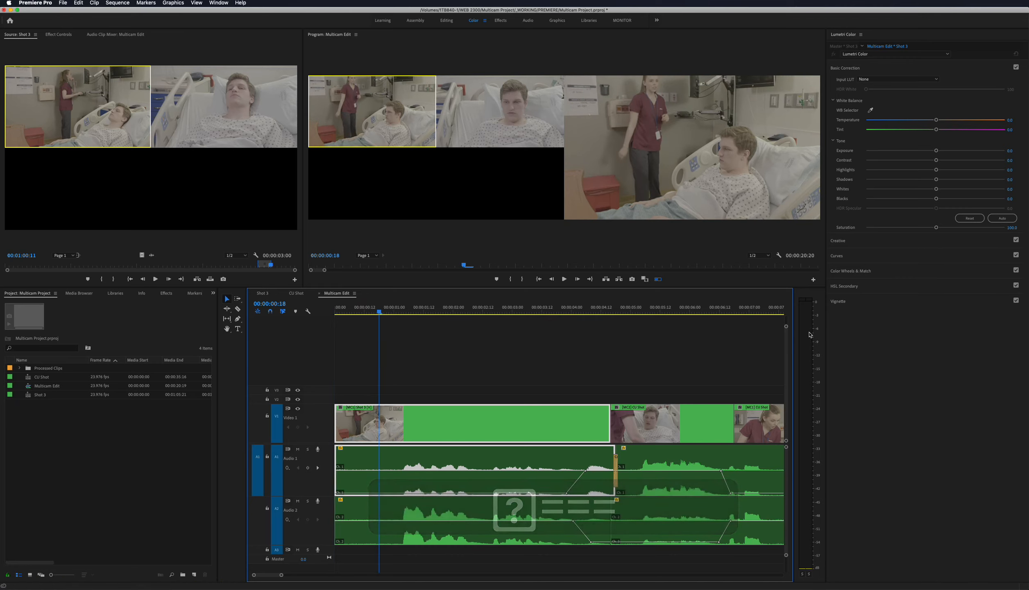
key(space)
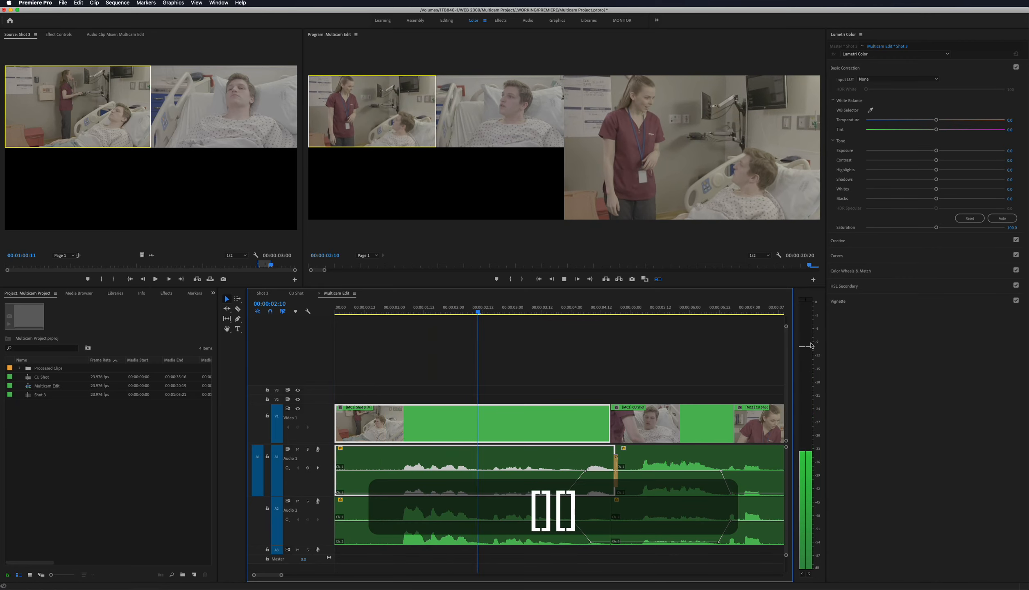
key(space)
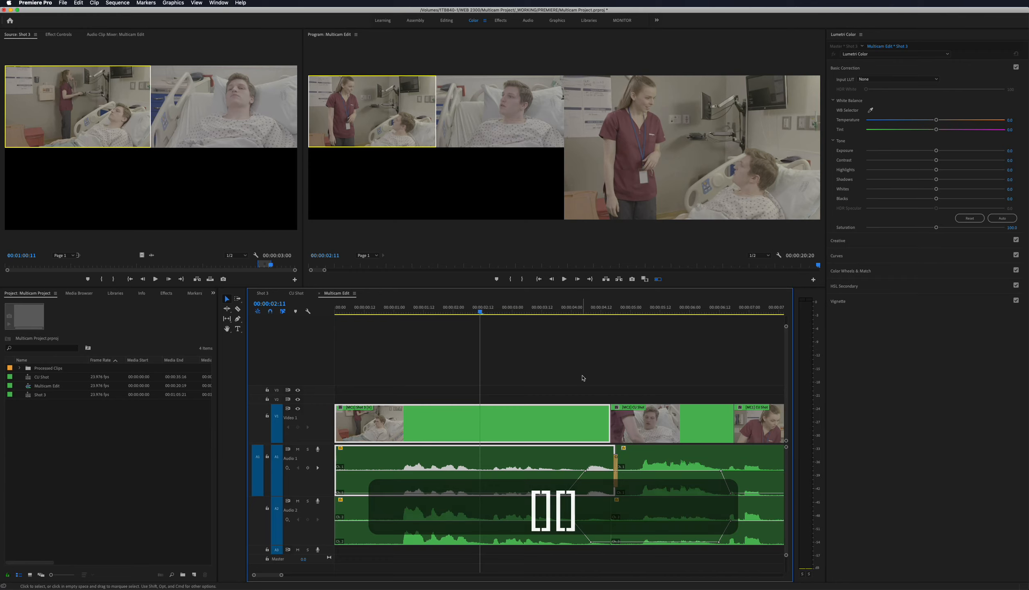
key(space)
key(space)
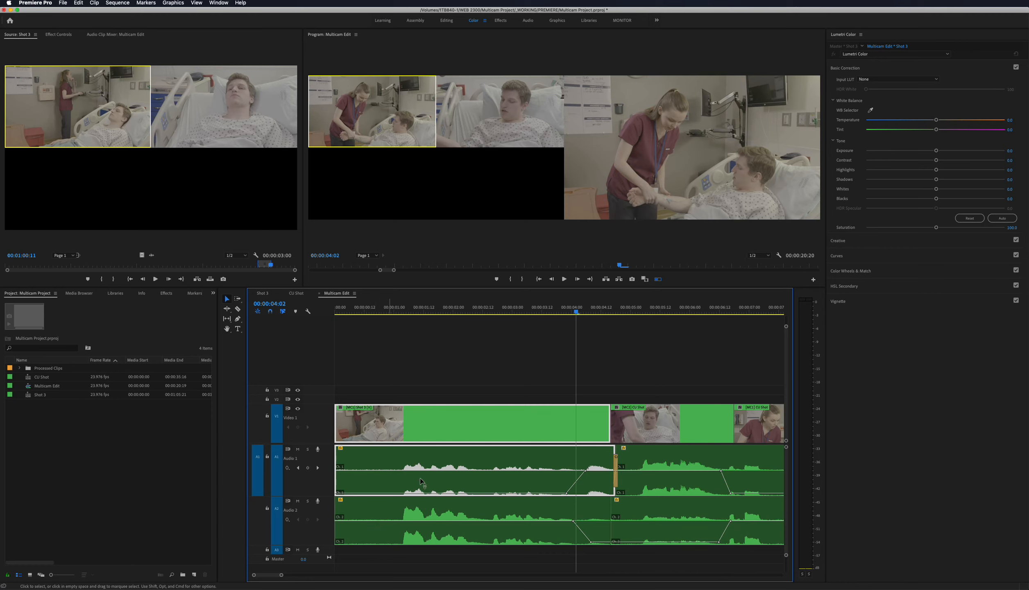
Step: Play from the end of the first Shot 3 clip into the second Shot 3 clip to review the volume keyframes
scroll(467, 397, right, 8)
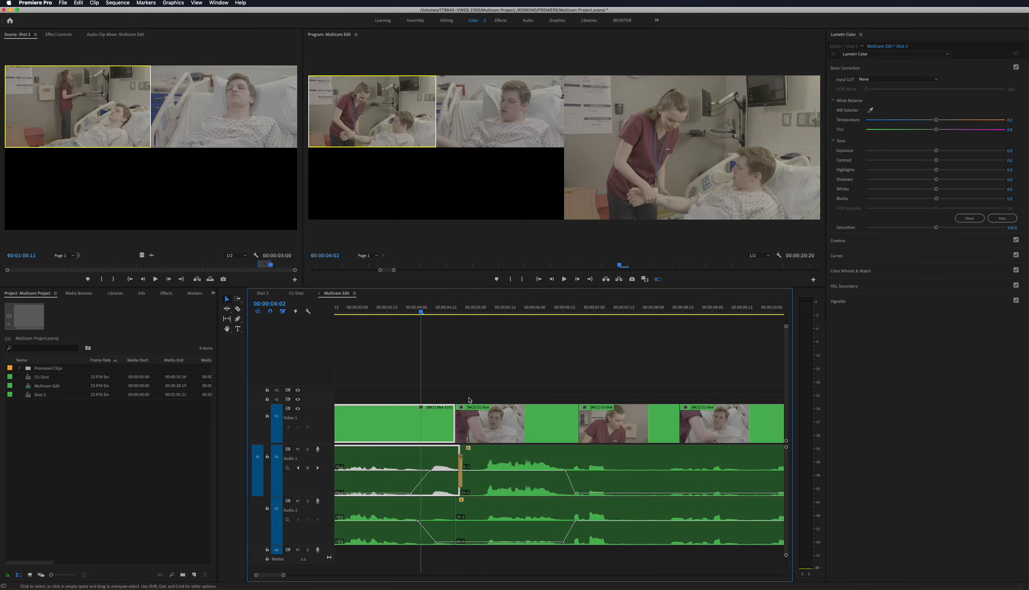
scroll(444, 362, right, 3)
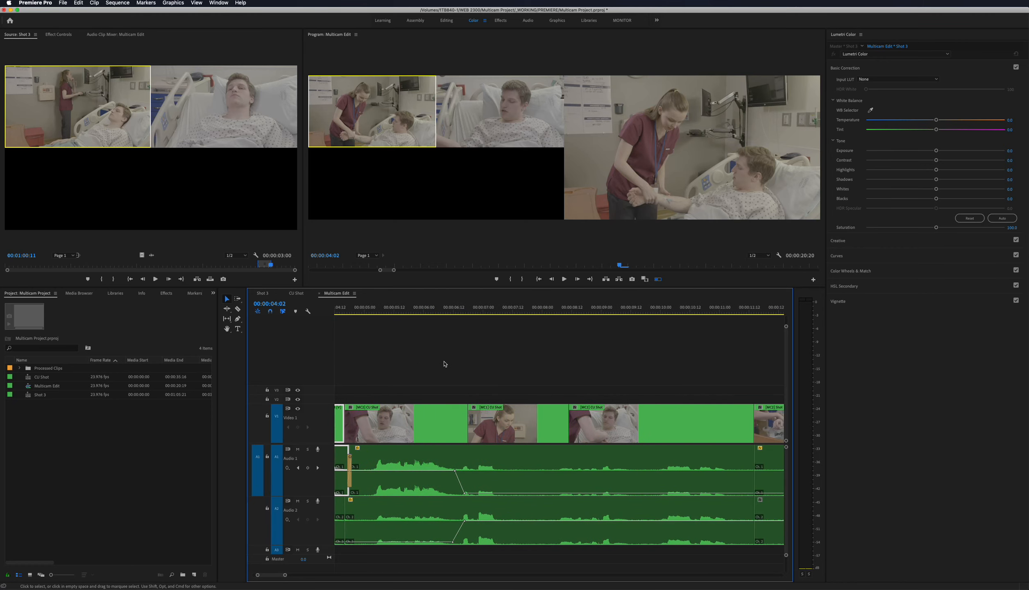
key(minus)
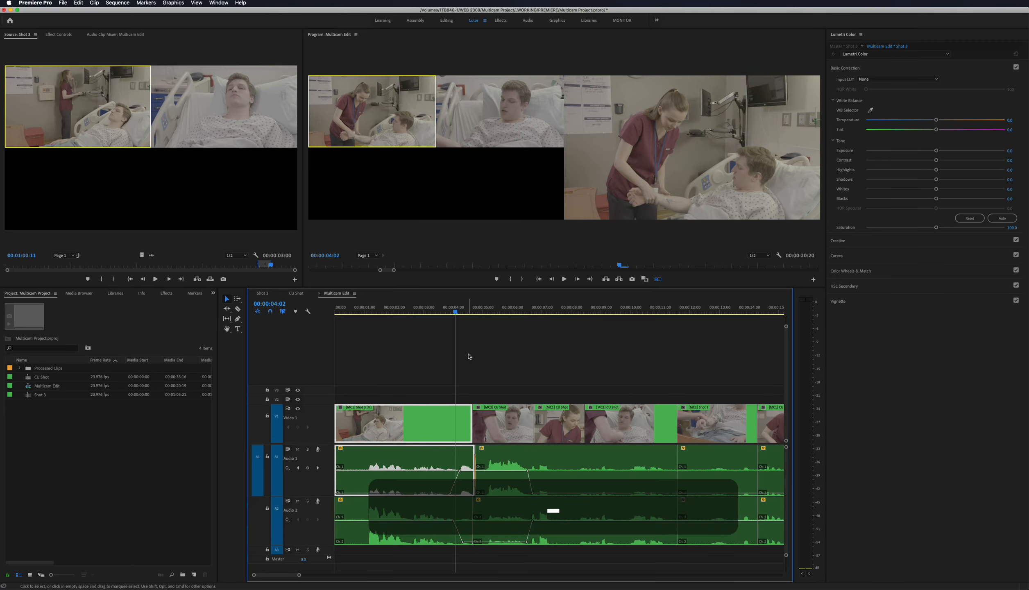
scroll(475, 357, right, 2)
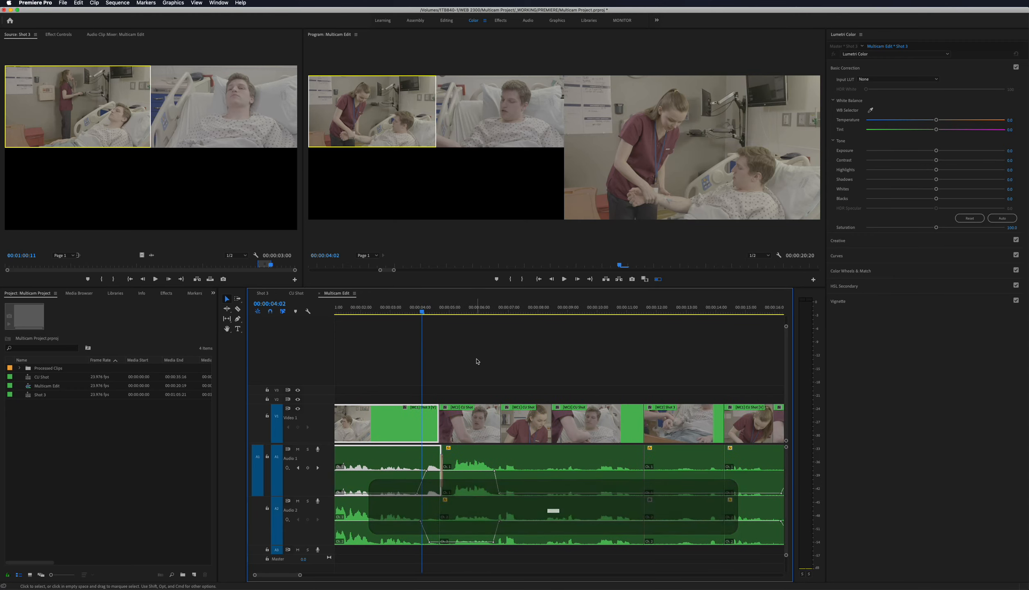
key(space)
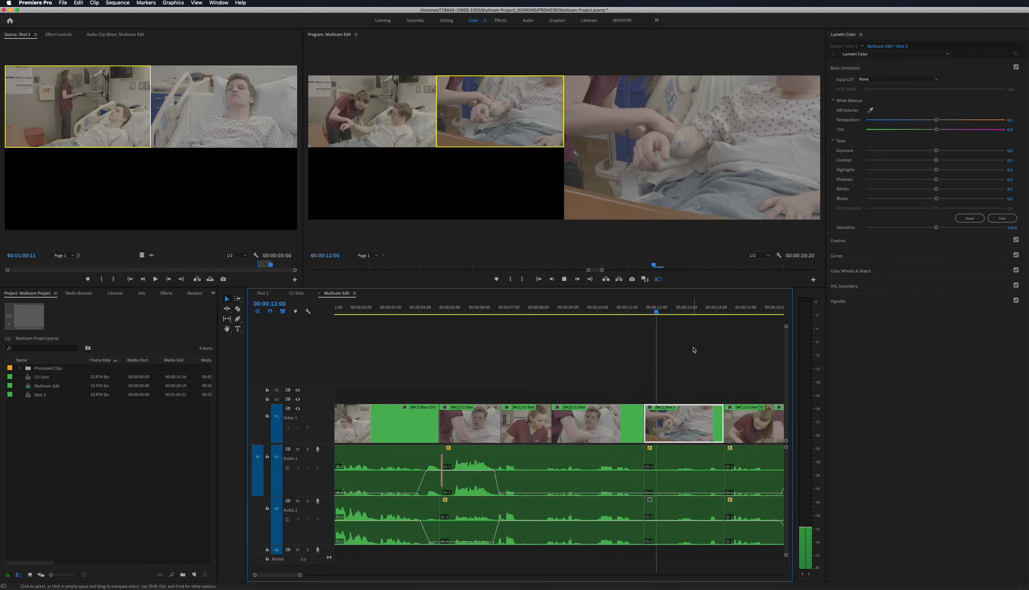
key(space)
scroll(591, 357, right, 10)
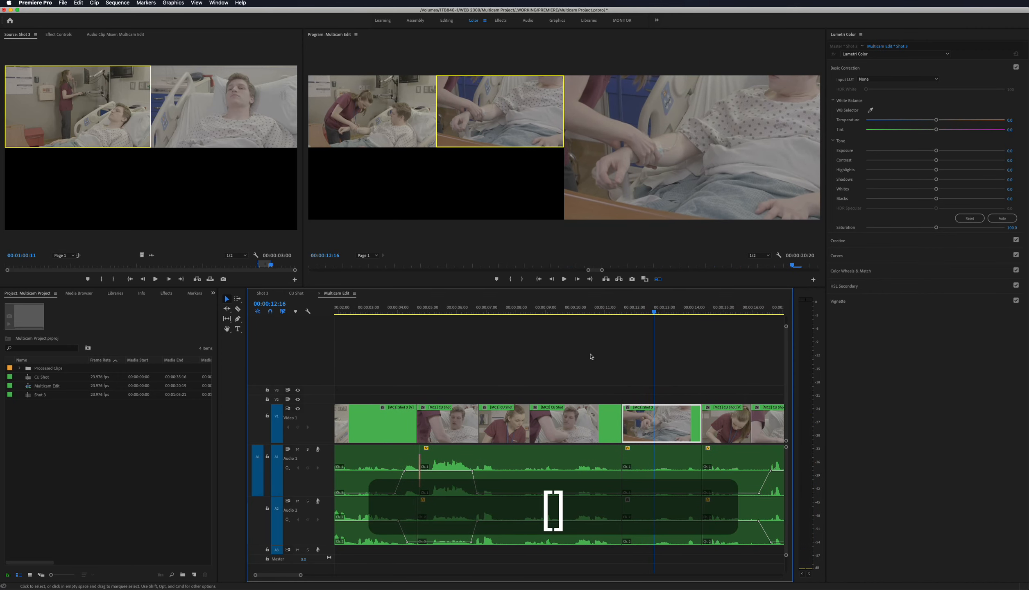